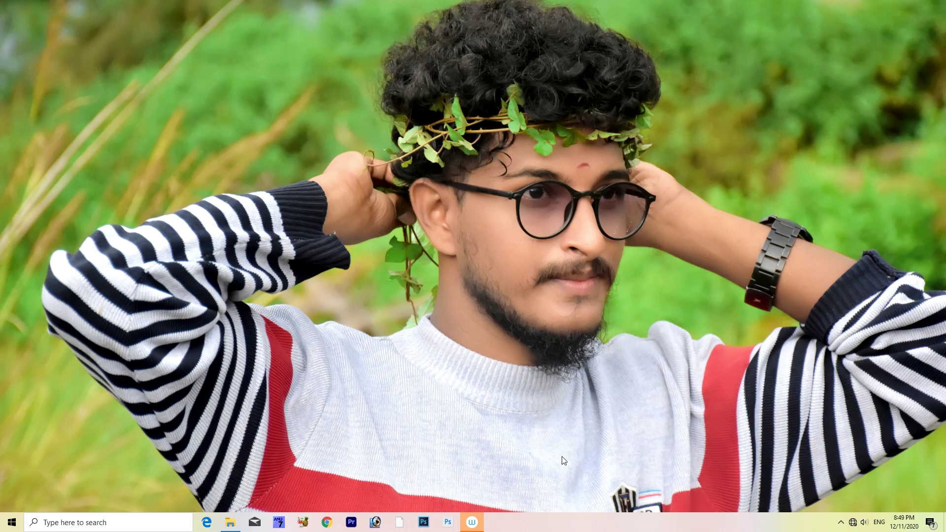
Launch Photoshop CC, refresh the desktop while it loads, then go to the 'back' photo folder
click(424, 522)
right_click(638, 324)
click(663, 359)
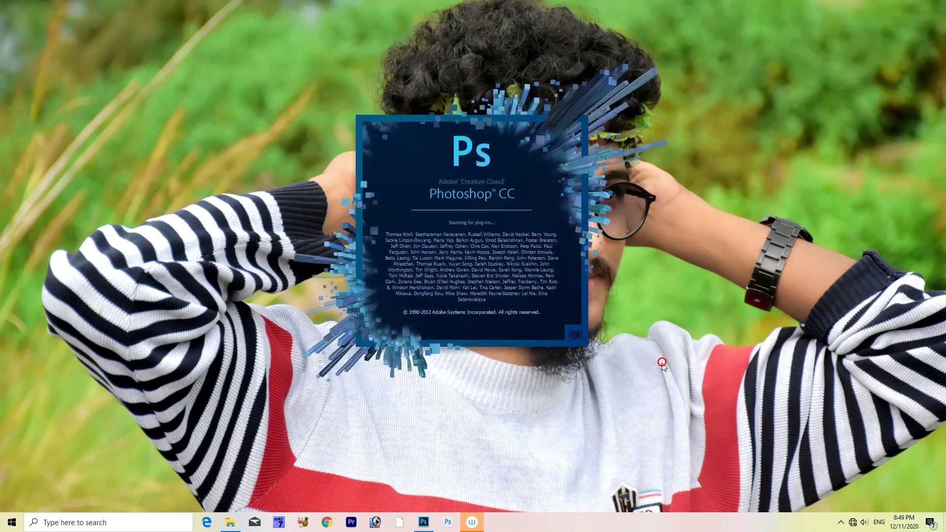
right_click(728, 273)
click(752, 305)
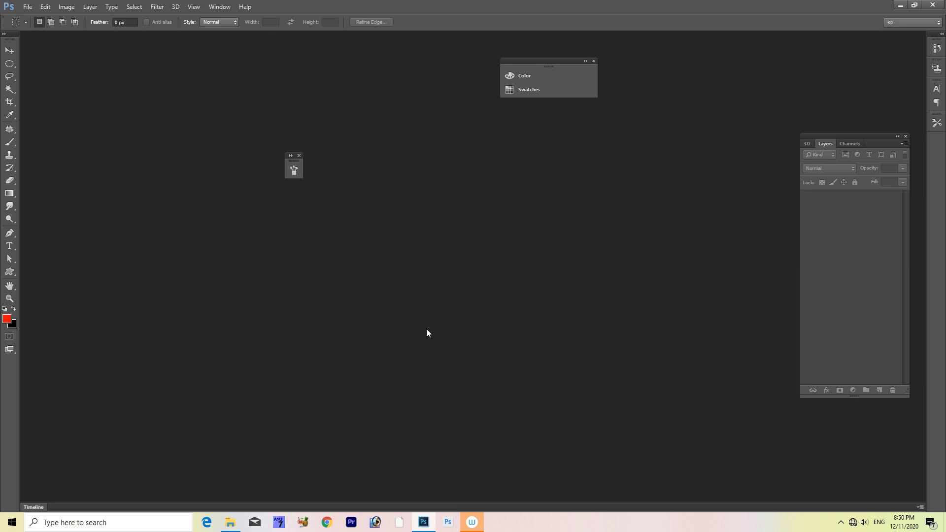
key(alt+Tab)
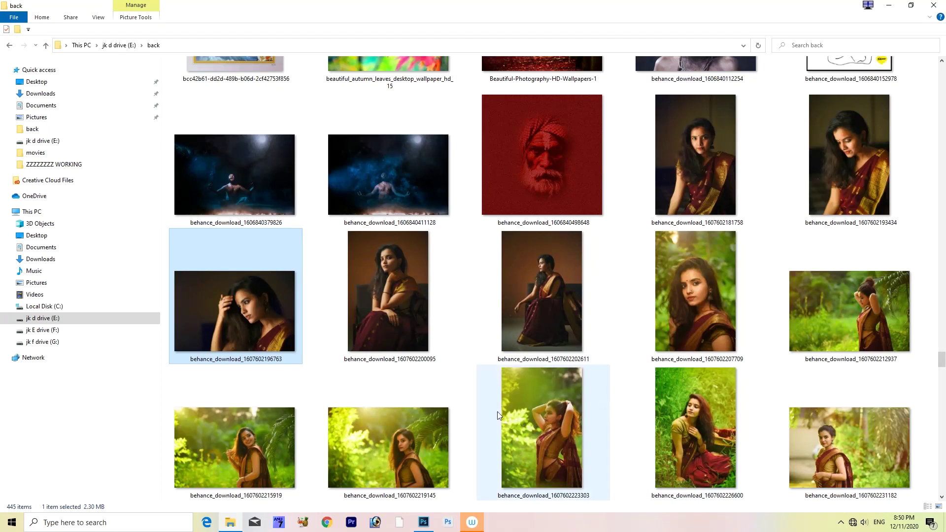
Select the two saree portraits in the 'back' folder and drag them onto Photoshop to open
shift+click(813, 331)
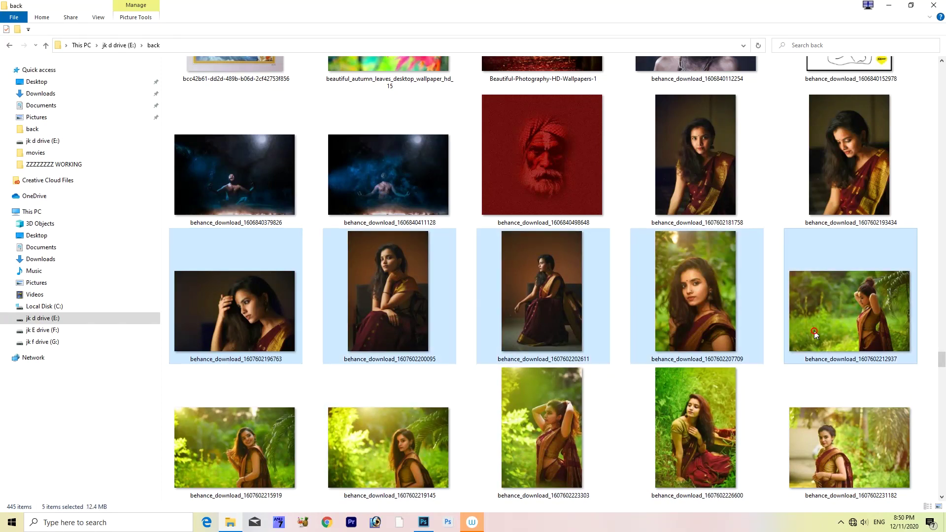
click(258, 315)
ctrl+click(859, 323)
mouse_move(863, 322)
mouse_down()
mouse_move(429, 512)
mouse_move(436, 257)
mouse_up()
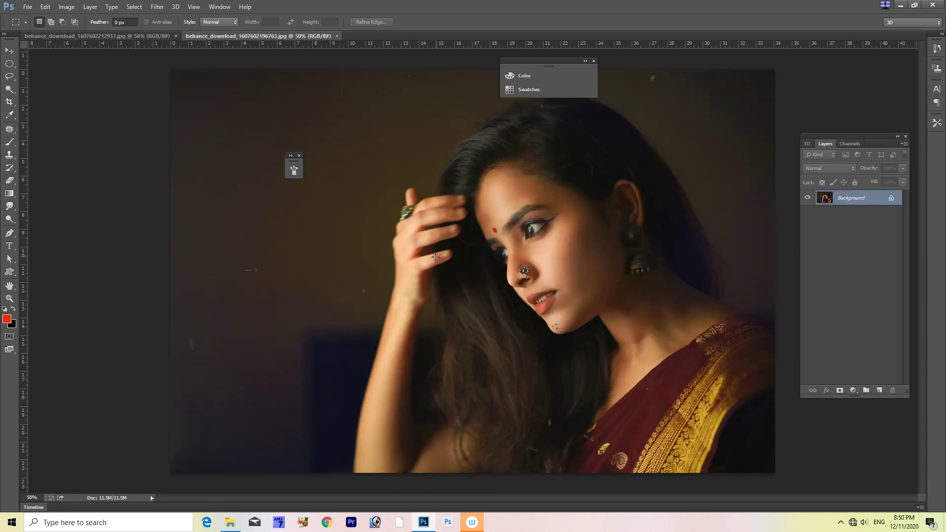
Move the Color panel aside, inspect the garden portrait close up, then return to the dark portrait
key(ctrl+Tab)
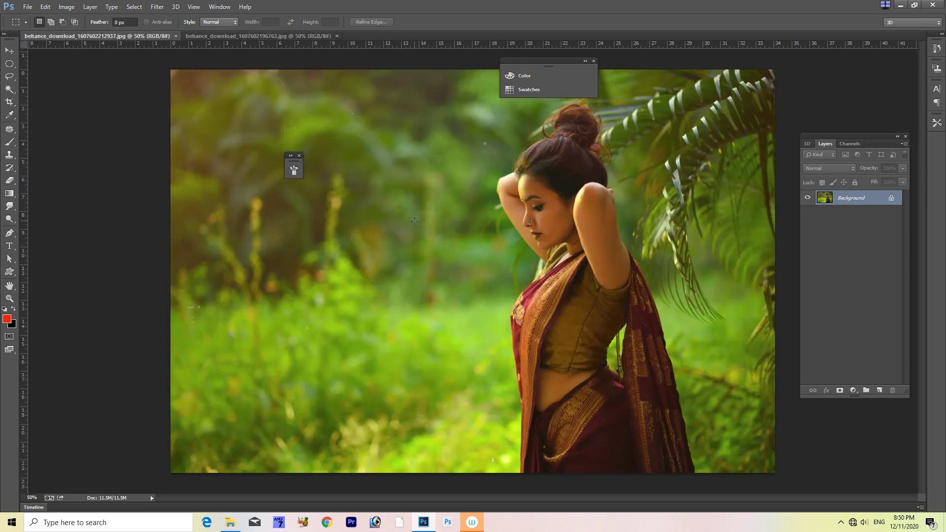
drag(550, 64, 808, 79)
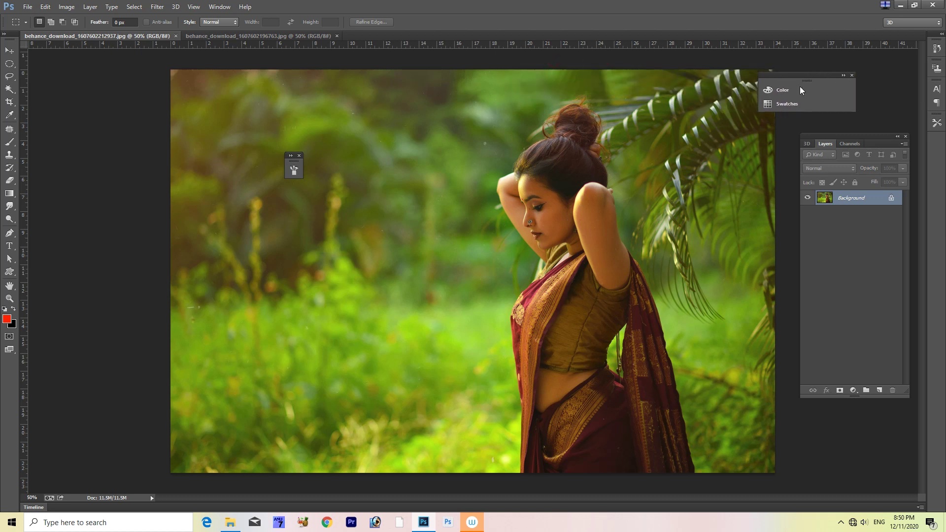
scroll(570, 222, up, 3)
scroll(570, 222, up, 2)
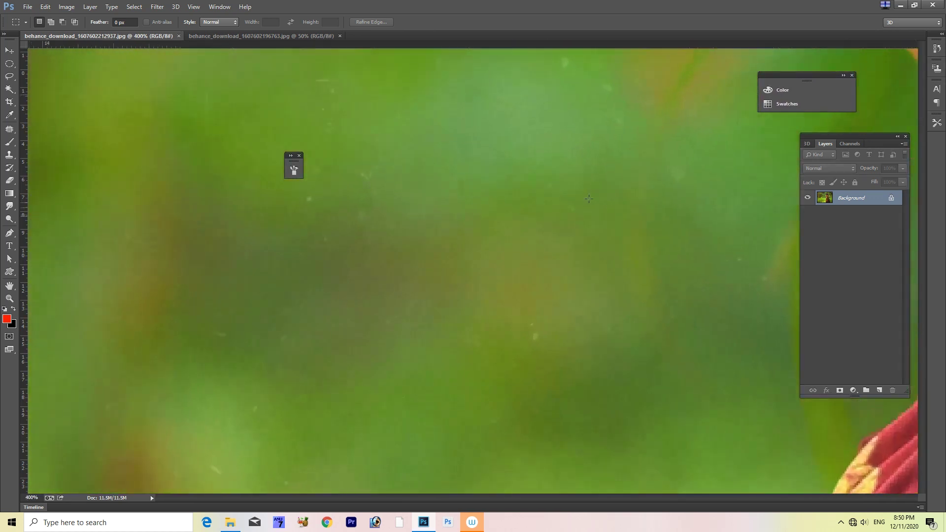
scroll(161, 412, up, 5)
scroll(161, 412, right, 5)
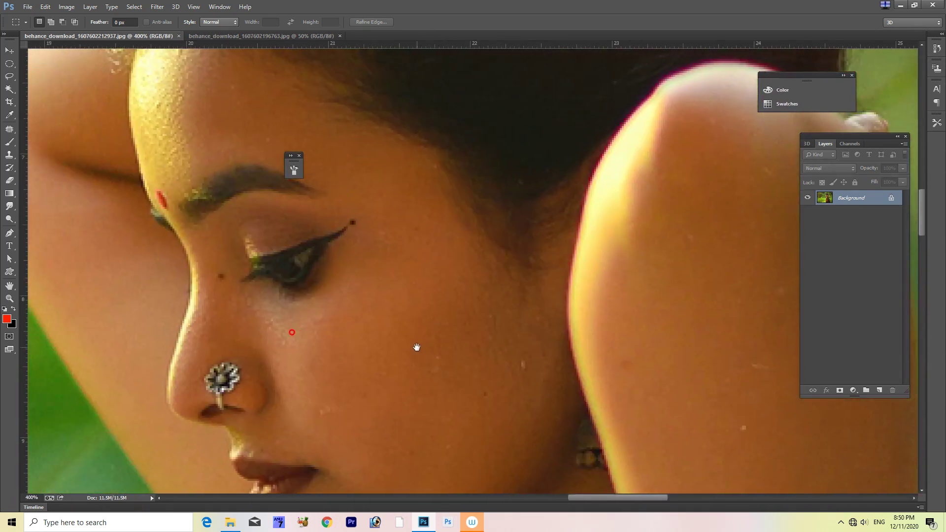
scroll(417, 348, down, 3)
scroll(417, 348, down, 1)
scroll(417, 348, down, 1)
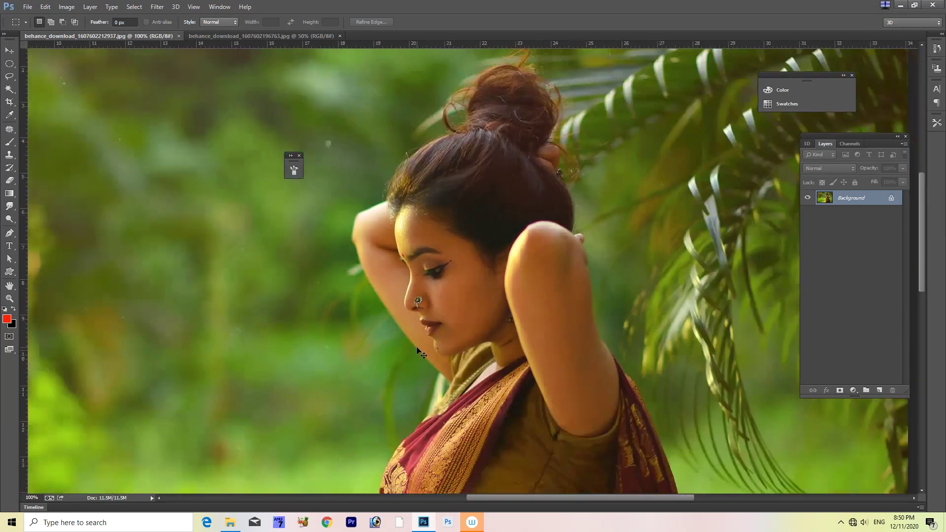
scroll(417, 348, up, 1)
scroll(454, 331, up, 1)
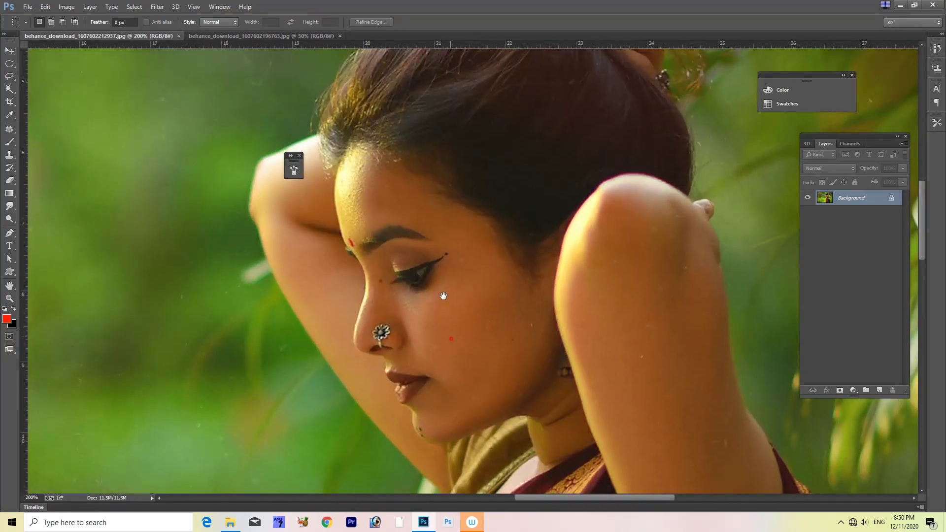
scroll(442, 296, down, 2)
scroll(434, 247, up, 1)
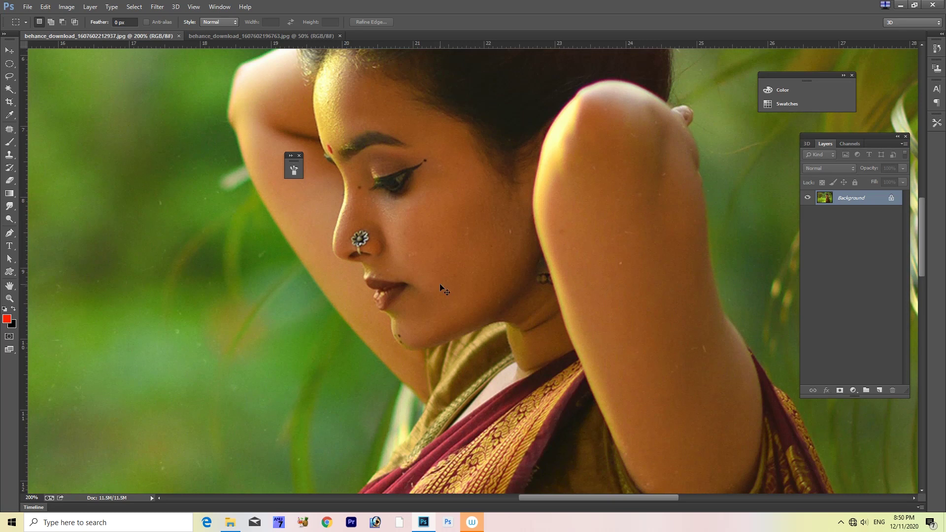
scroll(439, 283, down, 1)
scroll(440, 284, down, 1)
scroll(439, 284, down, 1)
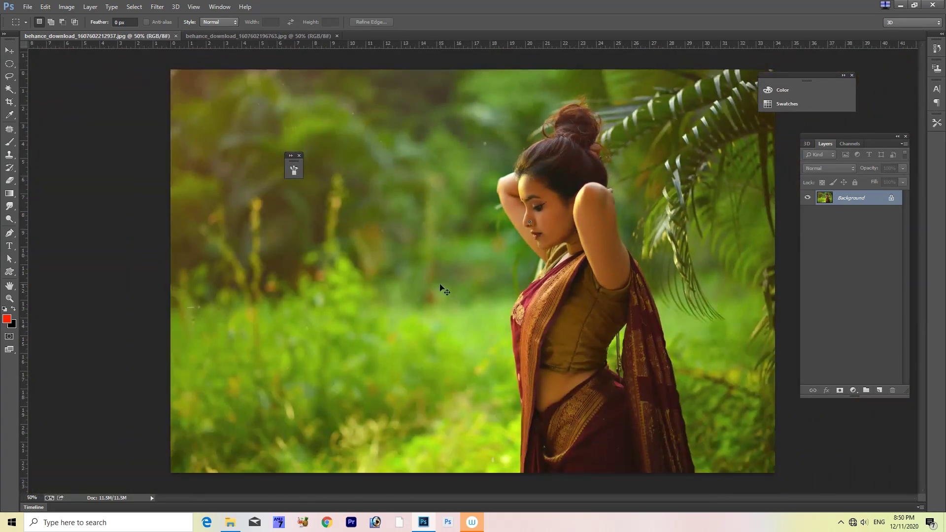
key(ctrl+Tab)
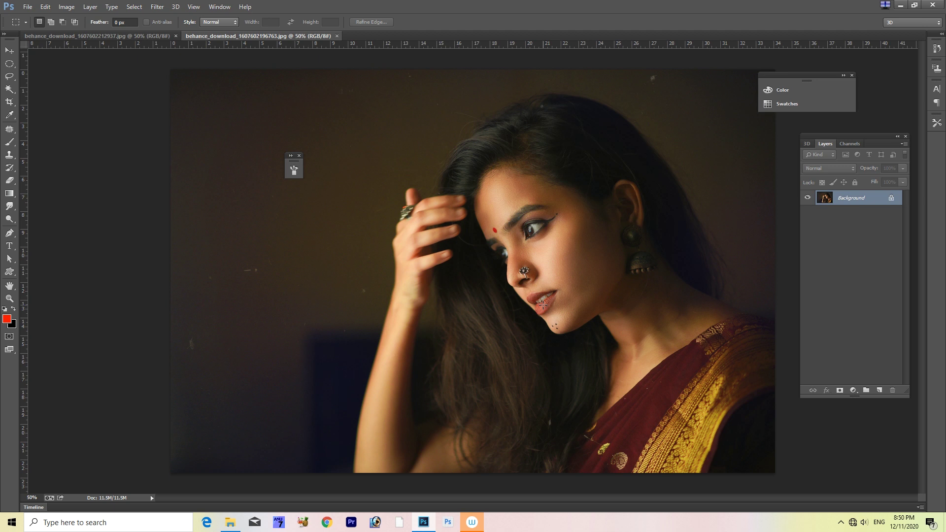
key(ctrl+n)
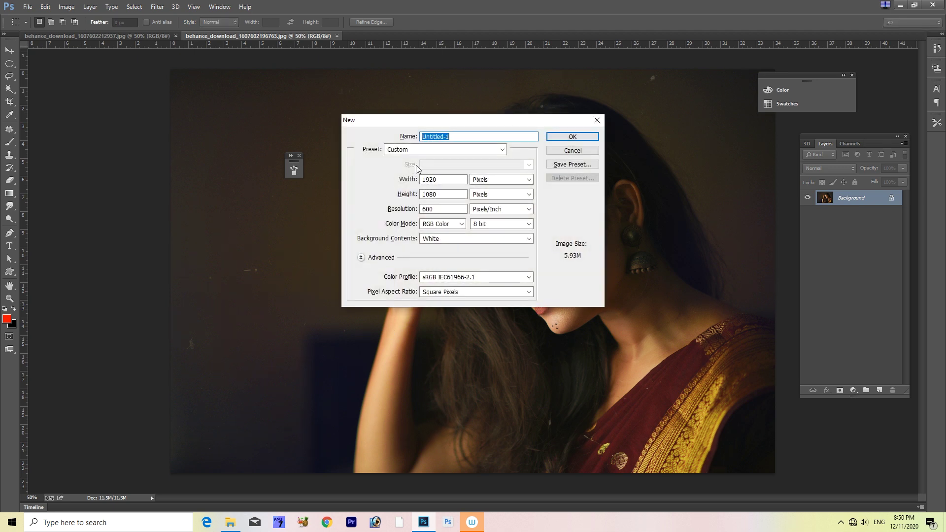
Create a blank document from the Photo preset at 18 × 12 inches, 300 ppi
click(439, 149)
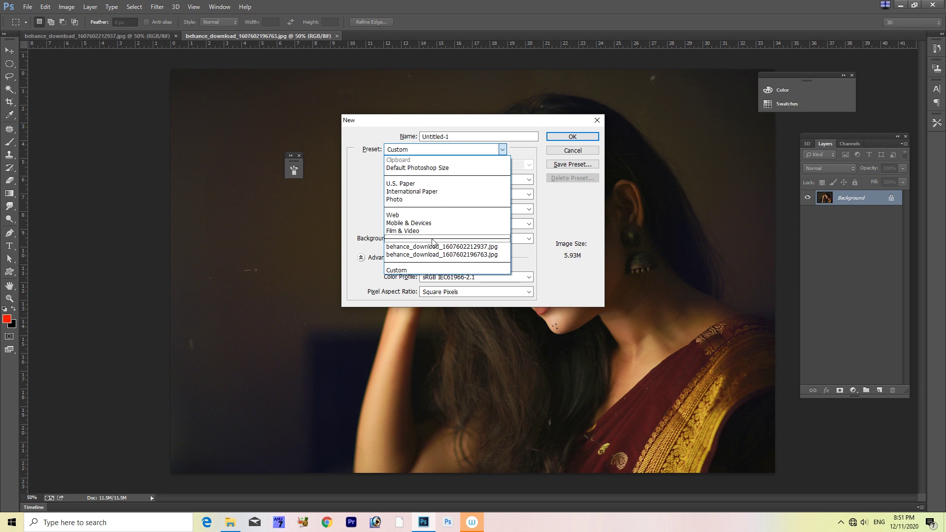
click(434, 199)
double_click(439, 179)
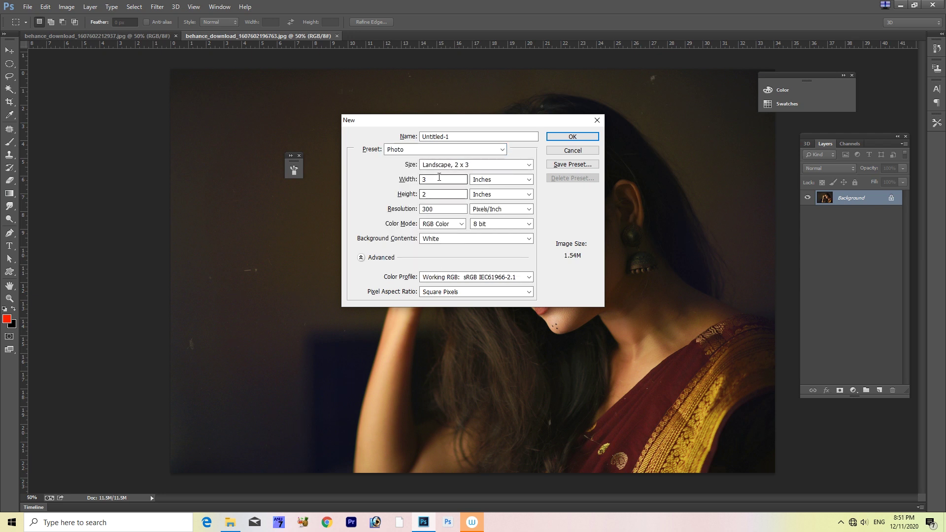
text(18)
key(Tab)
key(Tab)
text(12)
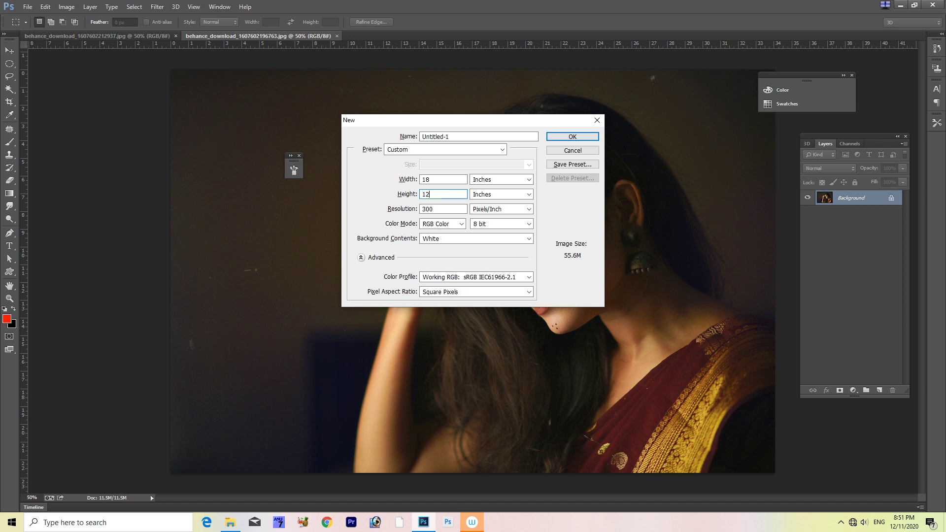
key(Return)
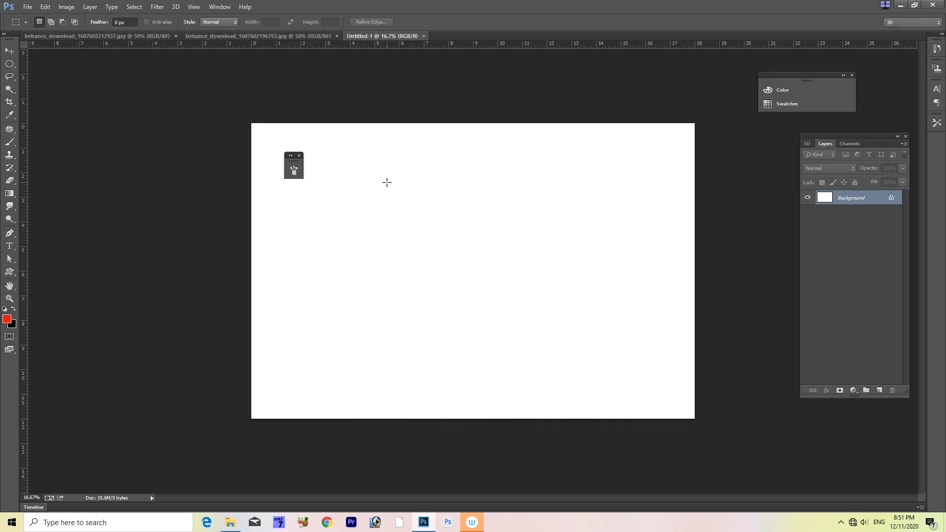
key(ctrl+Tab)
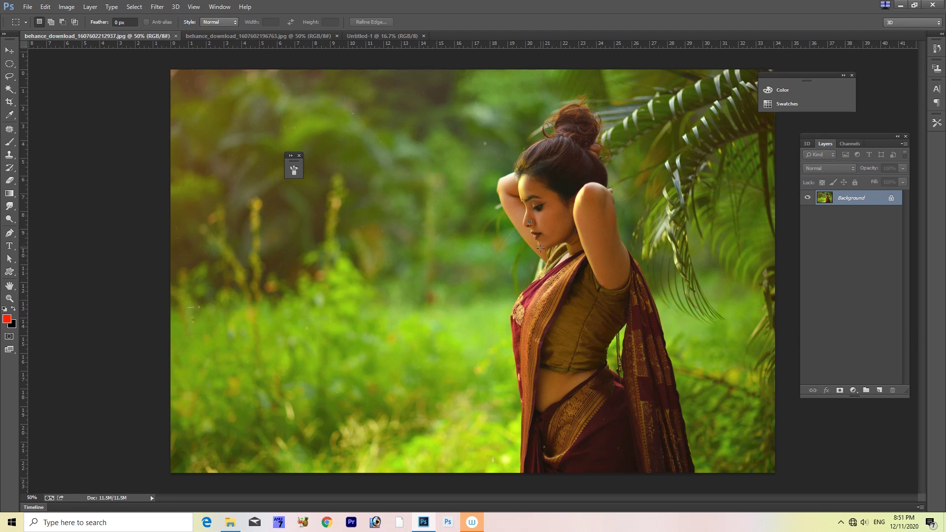
Duplicate the garden photo to Layer 1 and apply Levels with inputs 10, 1.23 and 246
key(ctrl+j)
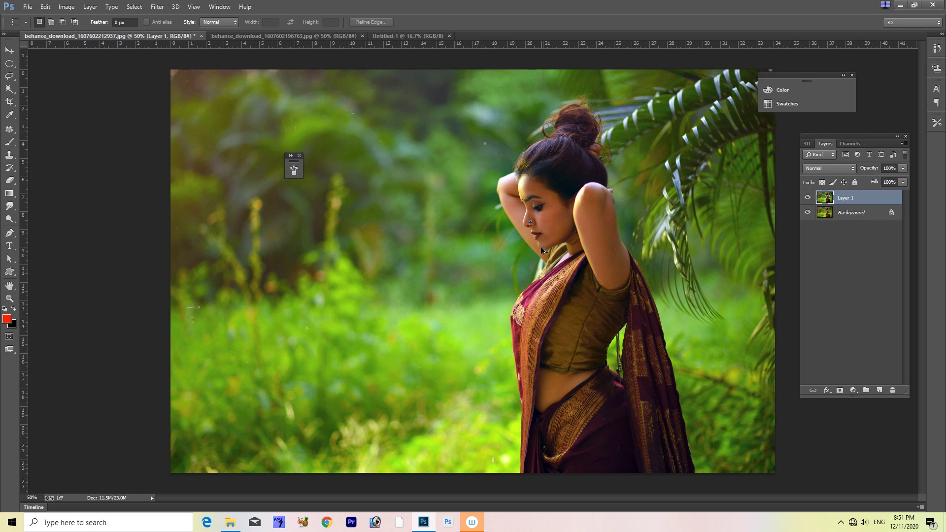
key(ctrl+l)
click(470, 348)
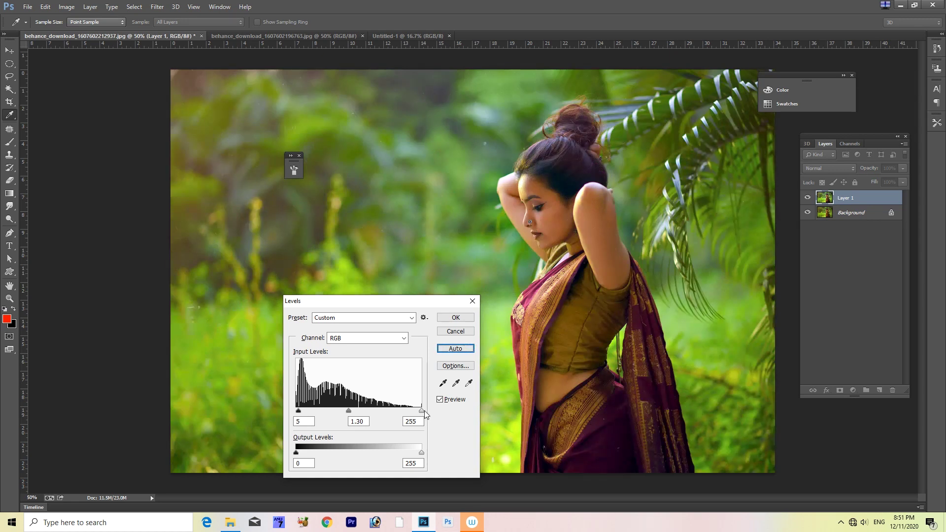
drag(421, 411, 417, 413)
drag(299, 412, 351, 412)
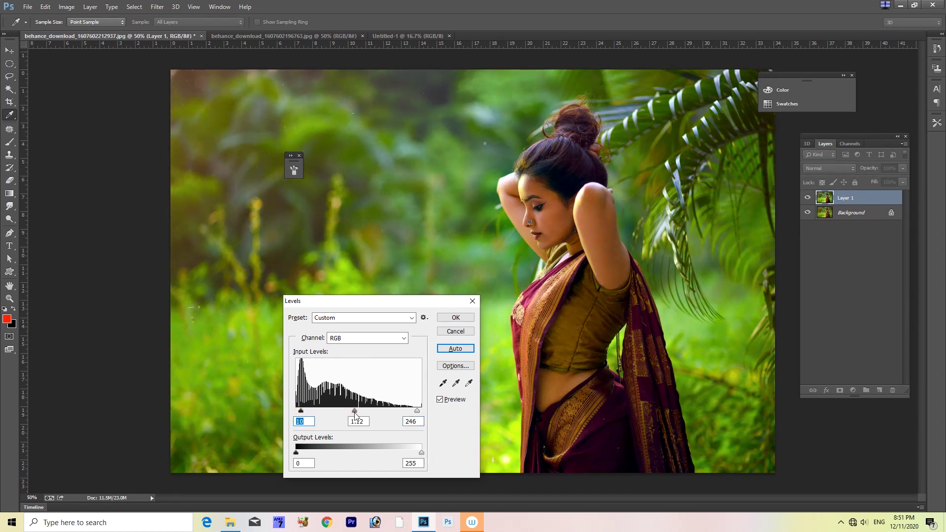
click(455, 317)
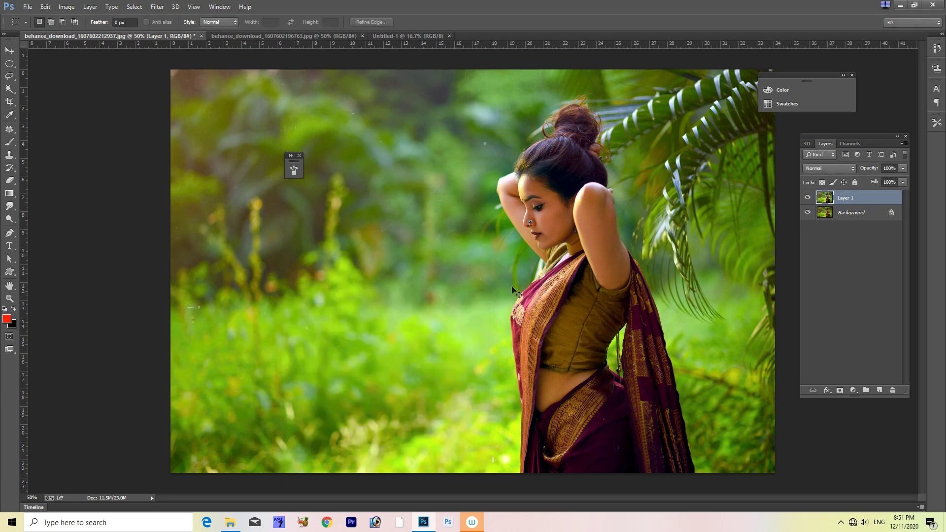
key(ctrl+plus)
key(ctrl+plus)
Review the brightened garden portrait at different zooms, then move on to the blank Untitled-1 tab
drag(569, 240, 422, 361)
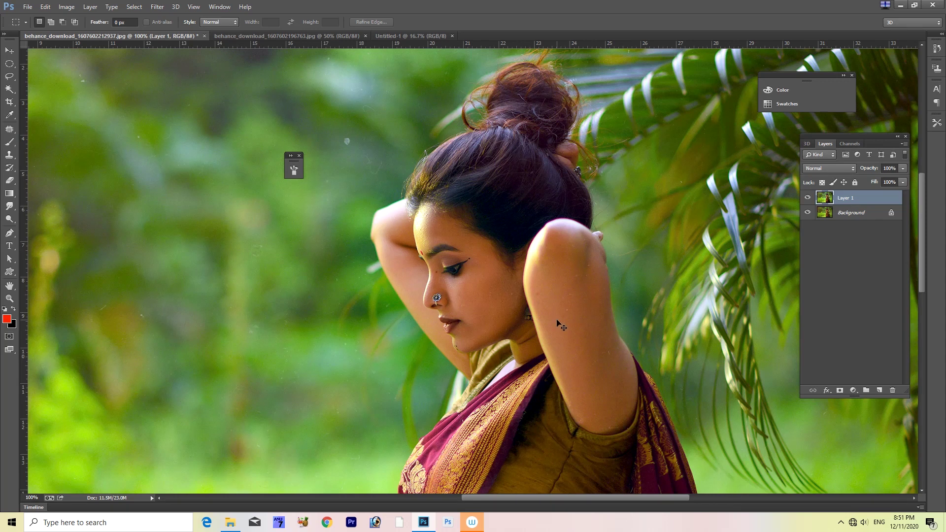
key(ctrl+minus)
key(ctrl+minus)
key(ctrl+minus)
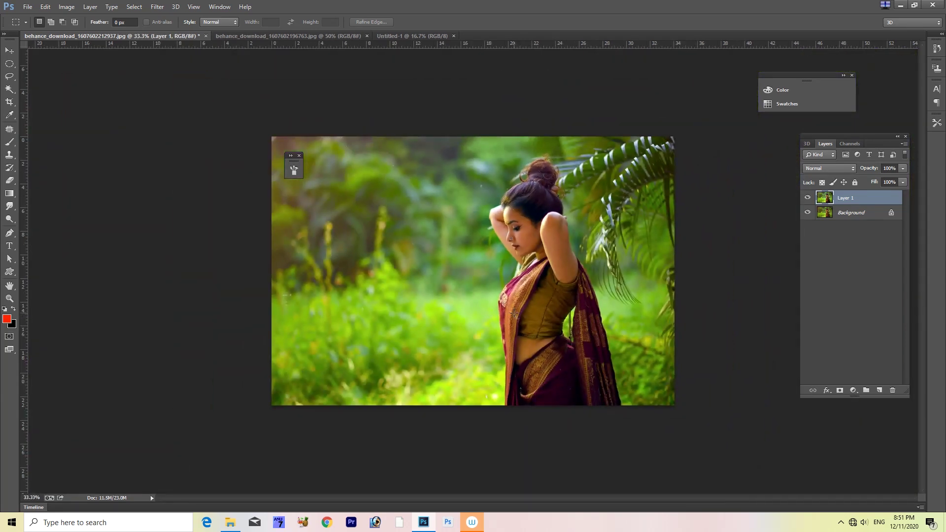
key(ctrl+a)
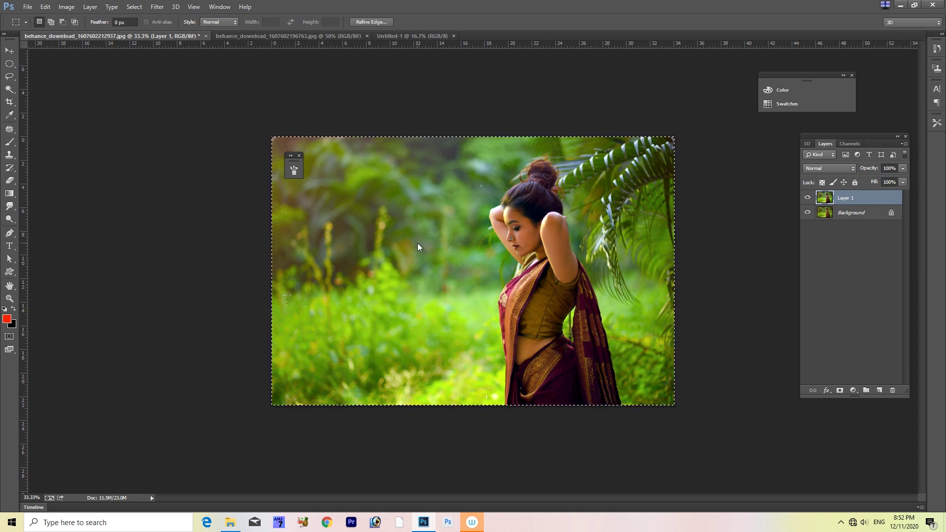
key(ctrl+d)
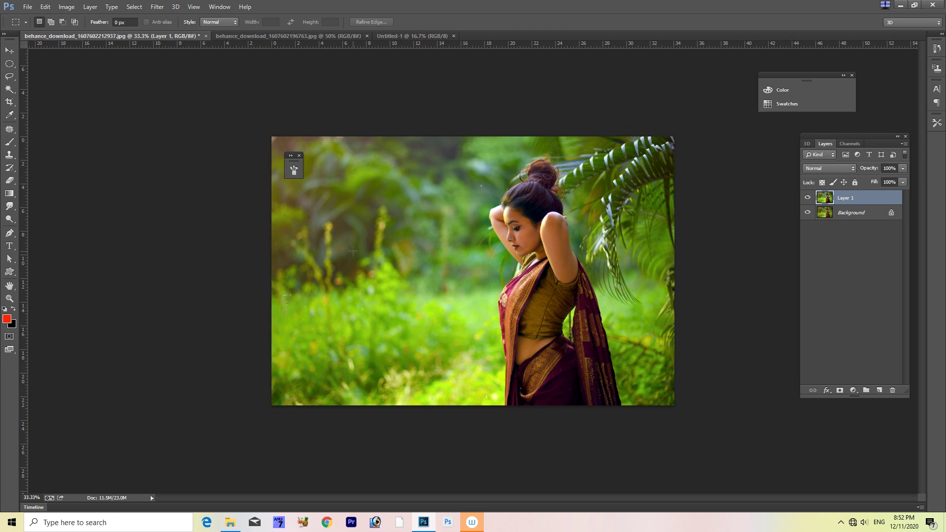
key(ctrl+Tab)
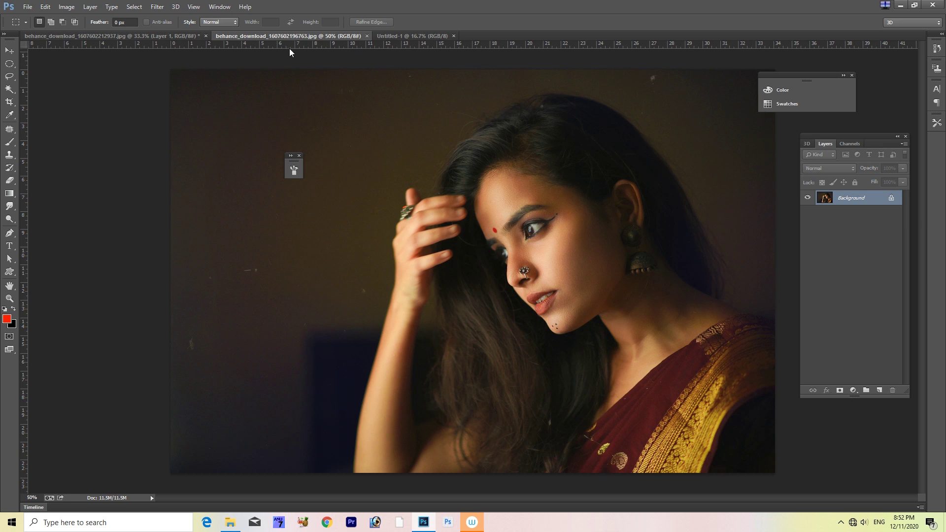
key(ctrl+Tab)
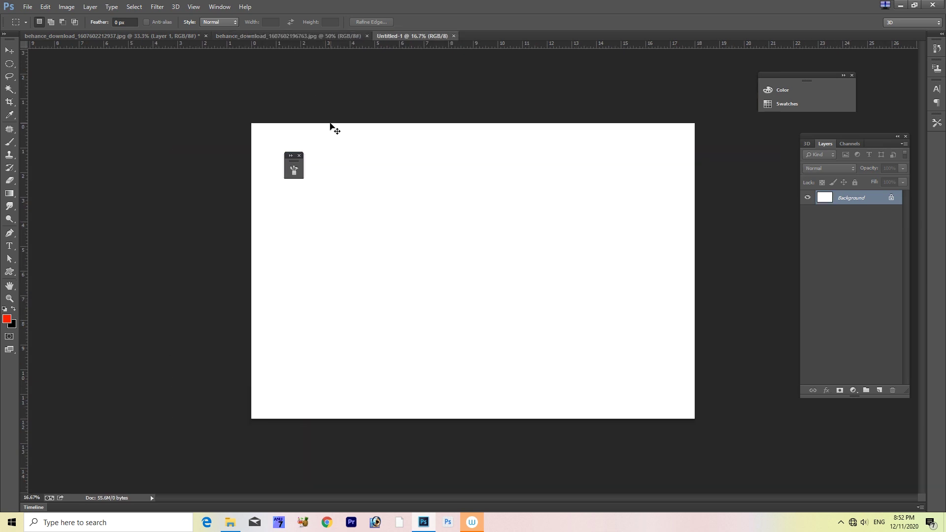
Place the garden portrait into Untitled-1 as Layer 1 and scale it to fill the canvas
drag(331, 126, 335, 145)
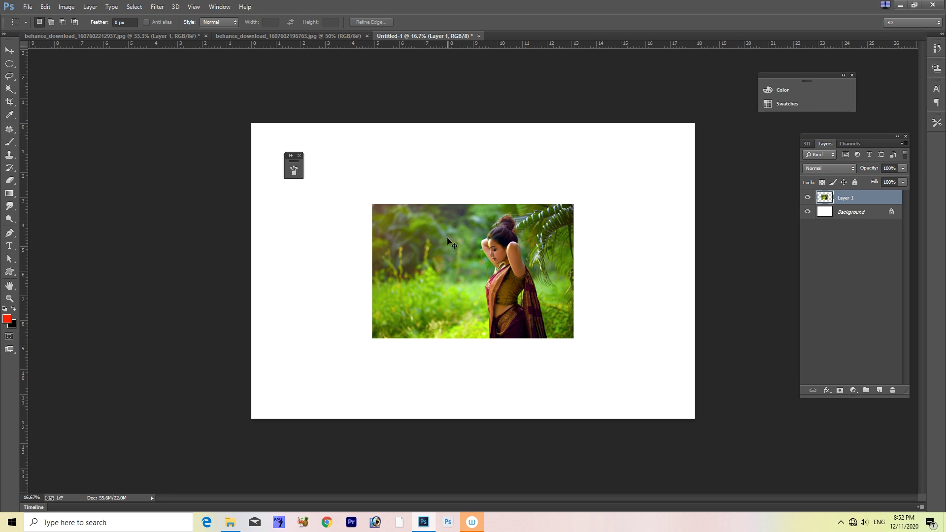
key(ctrl+t)
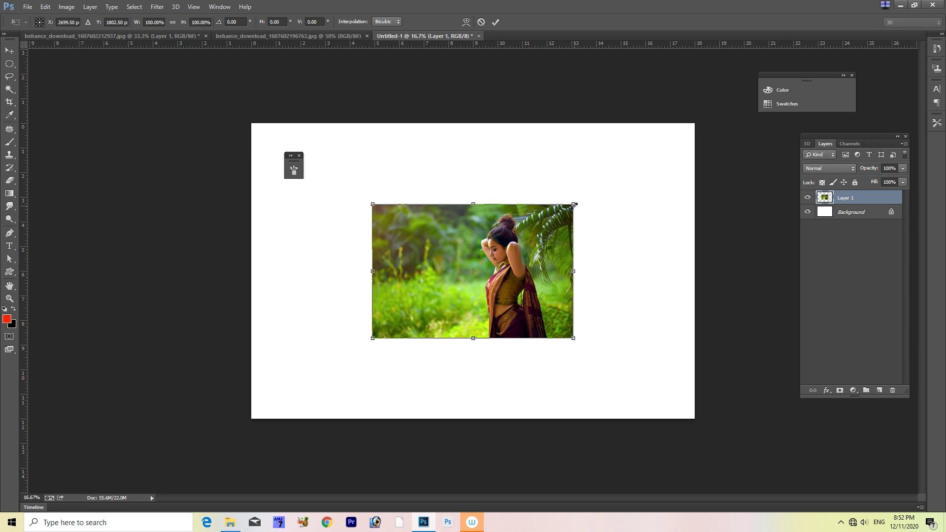
drag(574, 205, 708, 146)
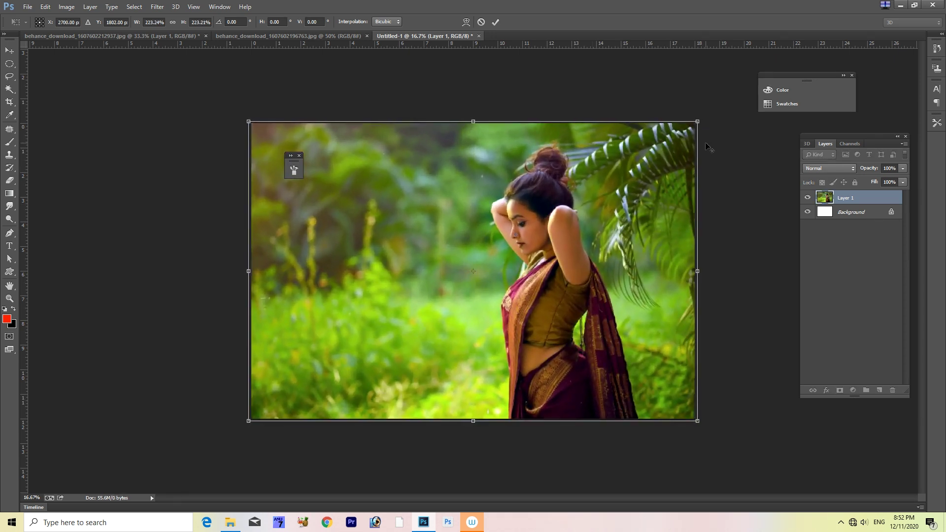
key(Return)
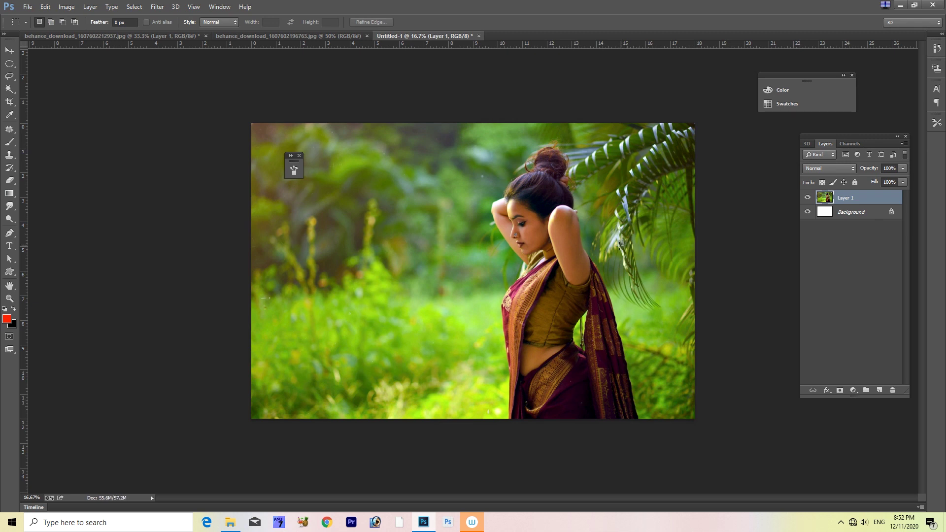
key(ctrl+plus)
key(ctrl+plus)
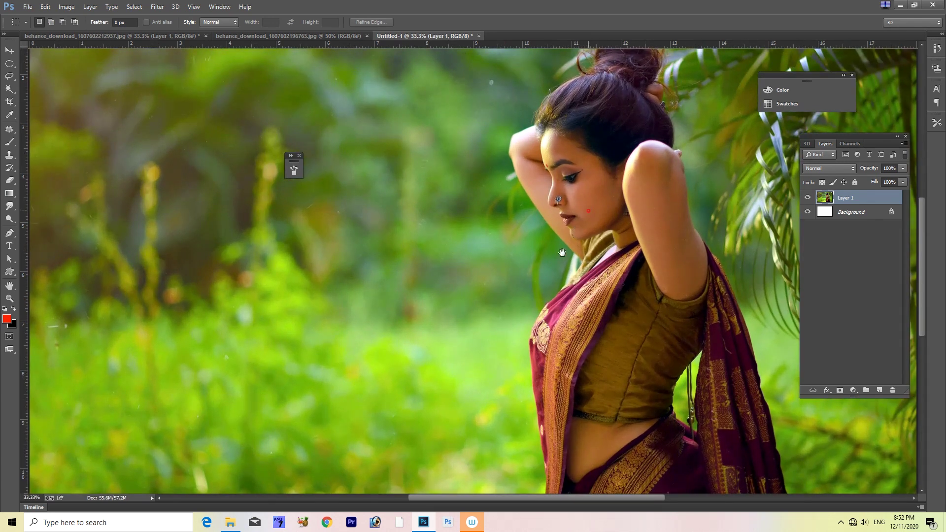
drag(575, 228, 549, 275)
key(ctrl+minus)
key(ctrl+minus)
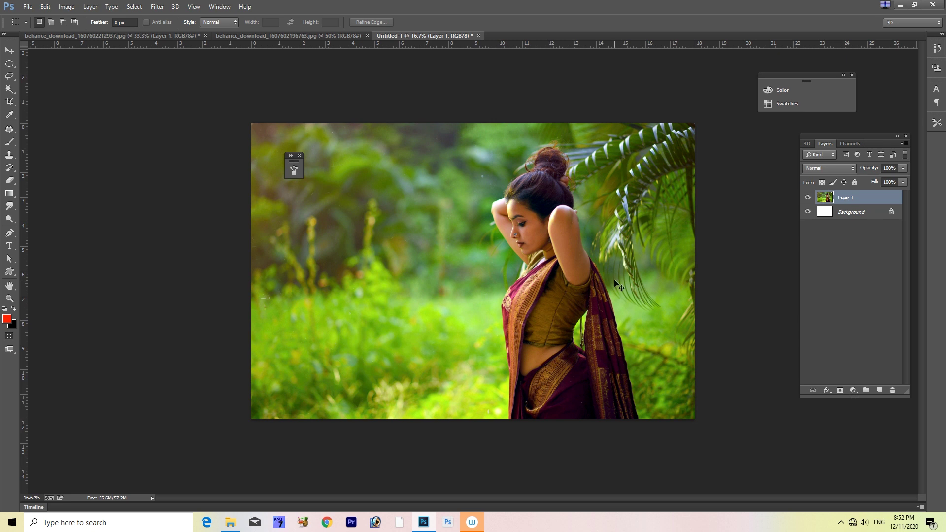
key(ctrl+j)
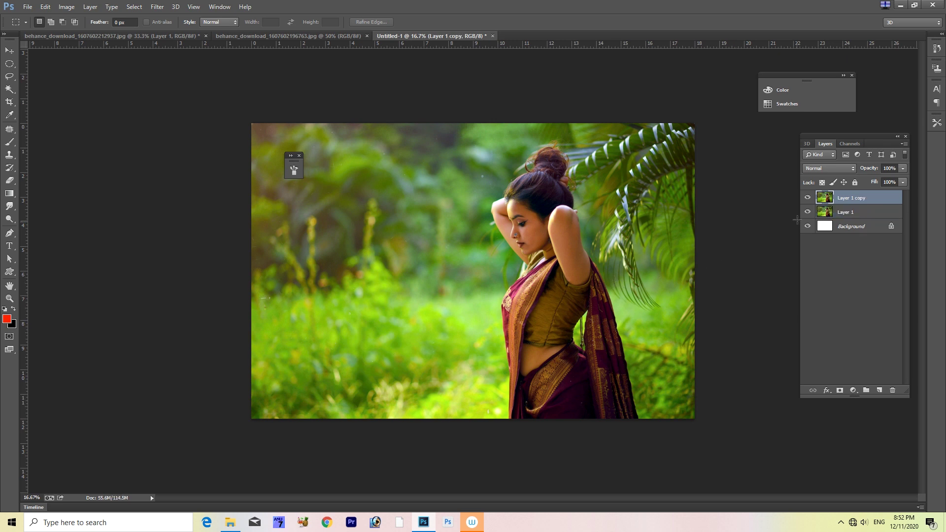
Hide Layer 1 copy and enlarge Layer 1 beyond the canvas edges
click(808, 197)
right_click(808, 198)
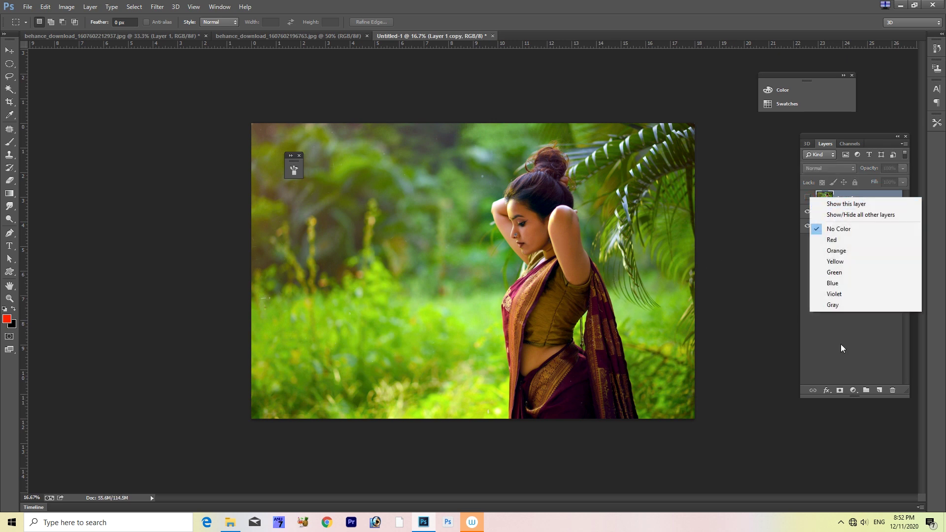
click(848, 365)
click(853, 212)
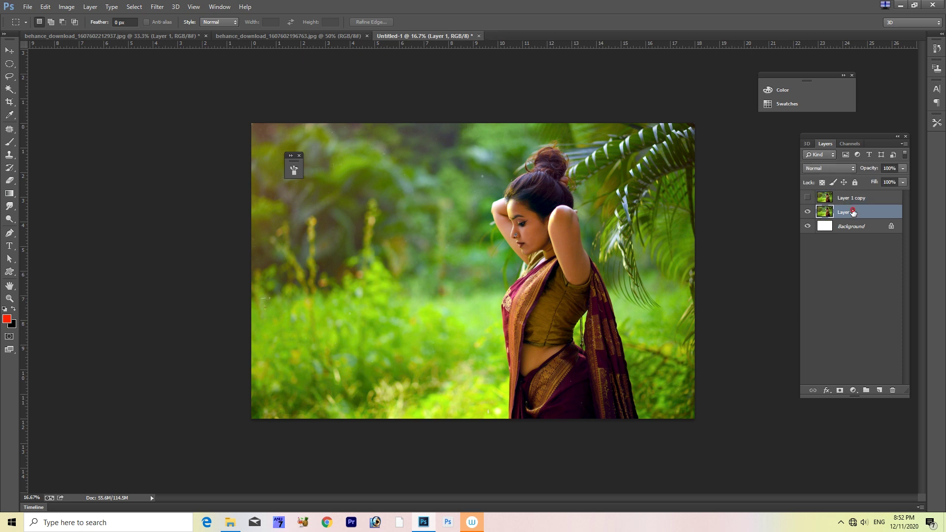
key(ctrl+t)
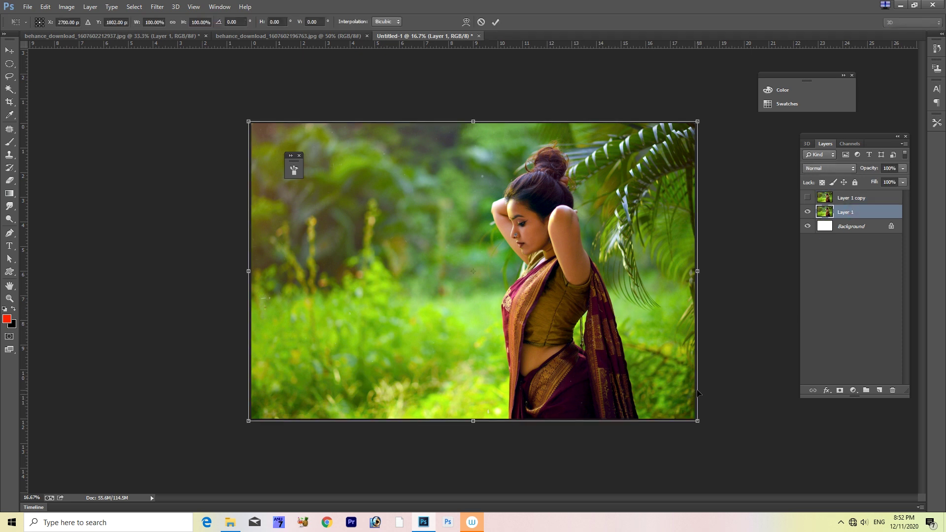
drag(697, 422, 790, 458)
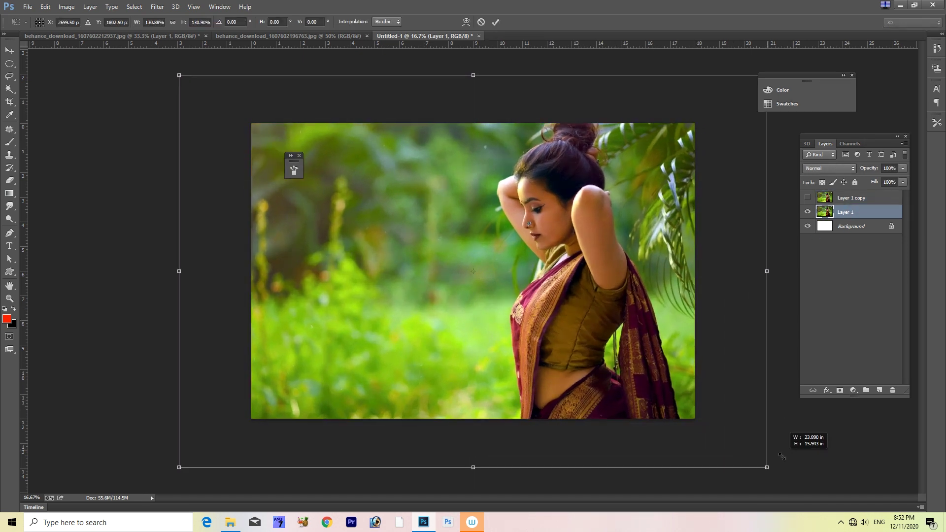
key(Return)
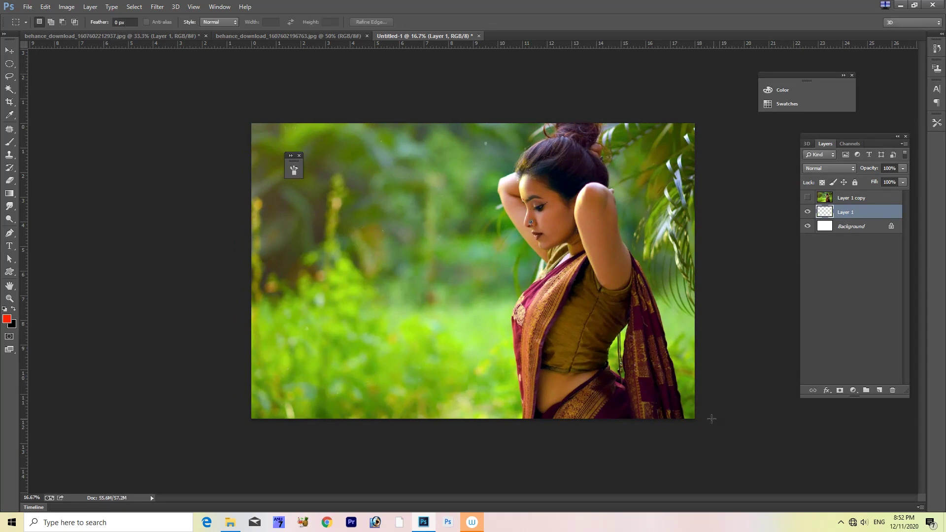
Shift Layer 1 right and enlarge it further so it covers the white strip
key(v)
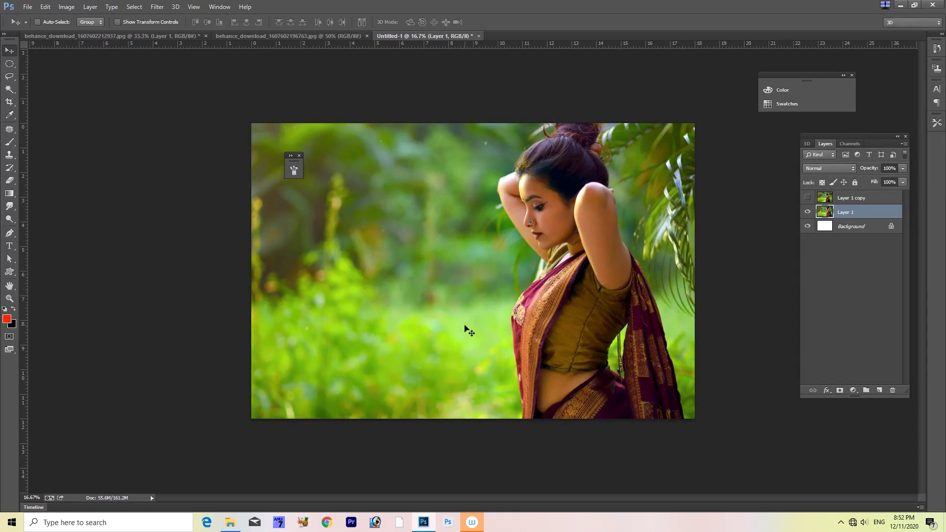
right_click(419, 318)
click(416, 315)
drag(418, 277, 541, 278)
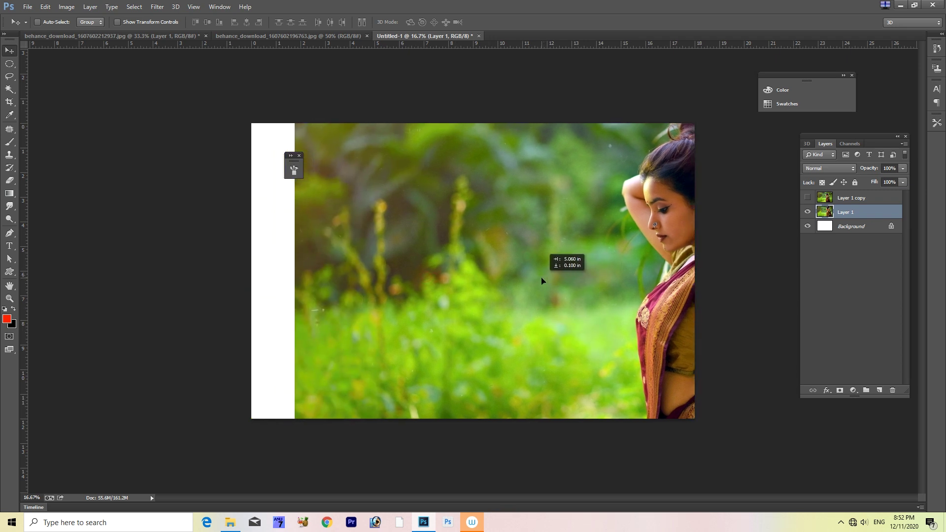
key(ctrl+t)
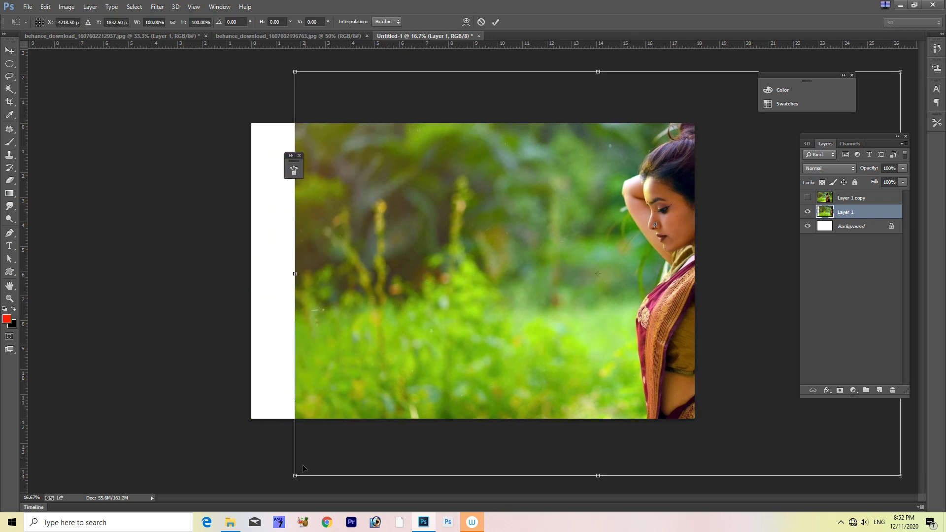
drag(294, 476, 236, 493)
drag(418, 376, 434, 378)
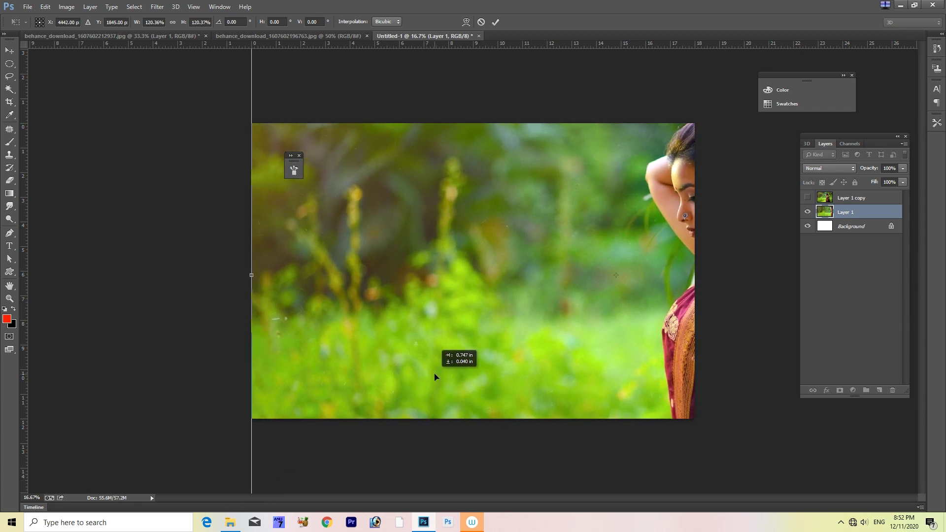
key(Return)
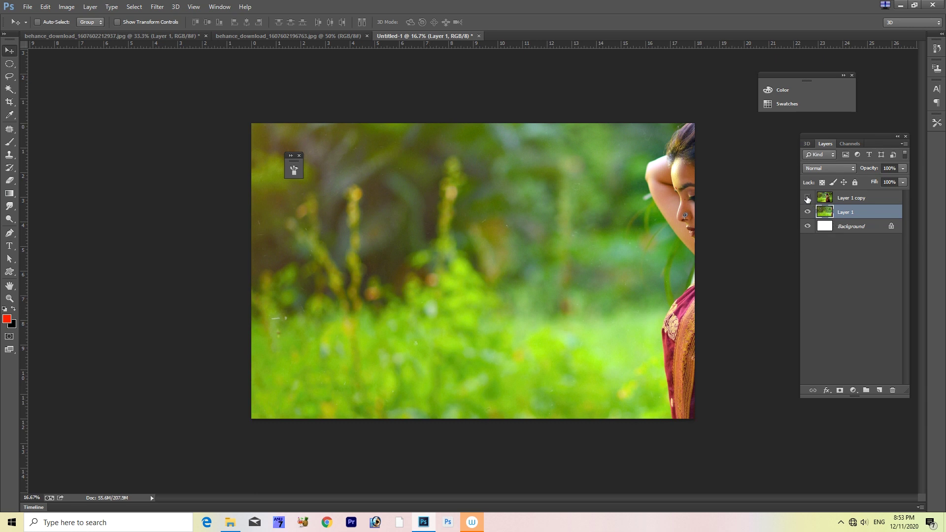
Show Layer 1 copy, move it about 1.5 inches right, and give it a black mask
click(807, 197)
right_click(548, 295)
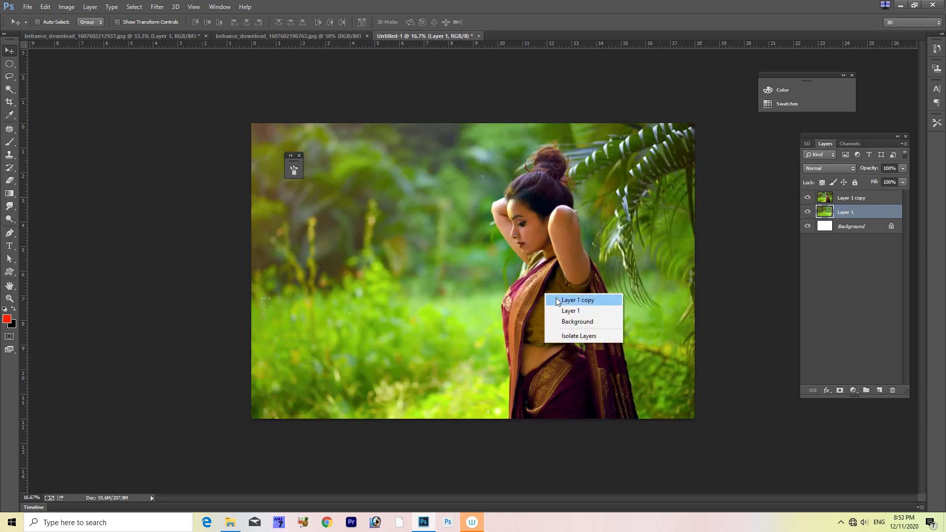
click(555, 298)
drag(556, 298, 619, 297)
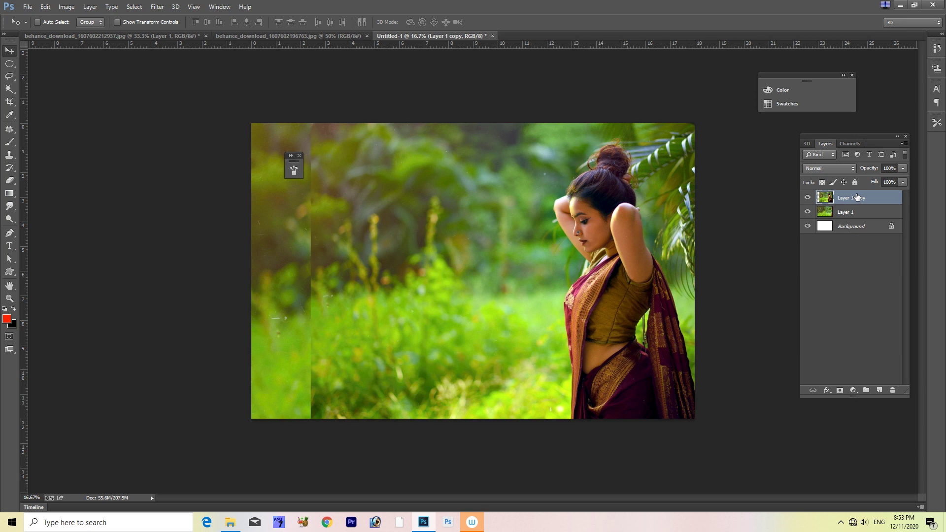
alt+click(840, 391)
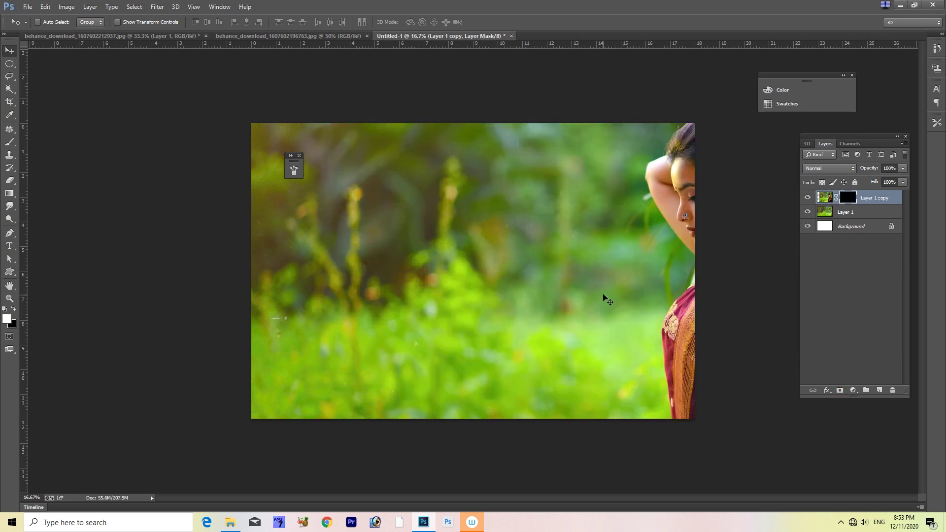
Paint white on Layer 1 copy's mask with a large soft brush, revealing the woman over the greenery
key(b)
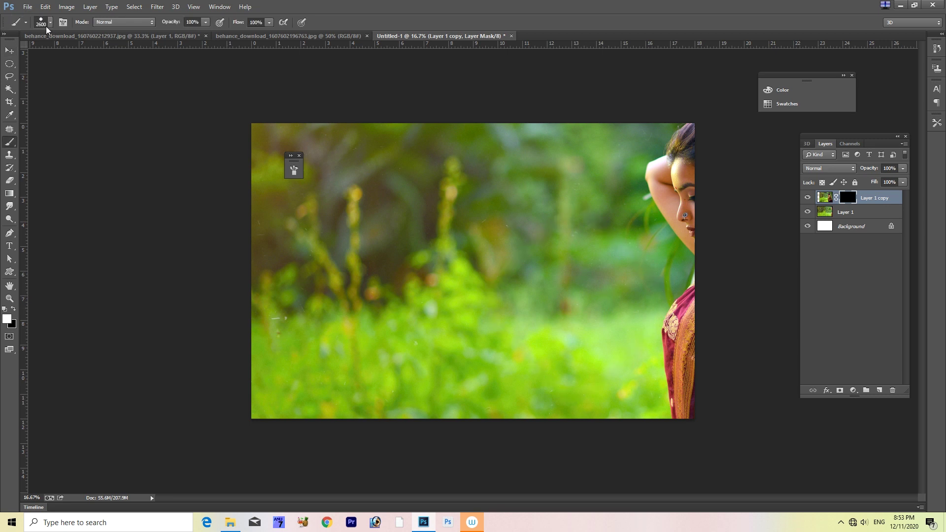
click(45, 25)
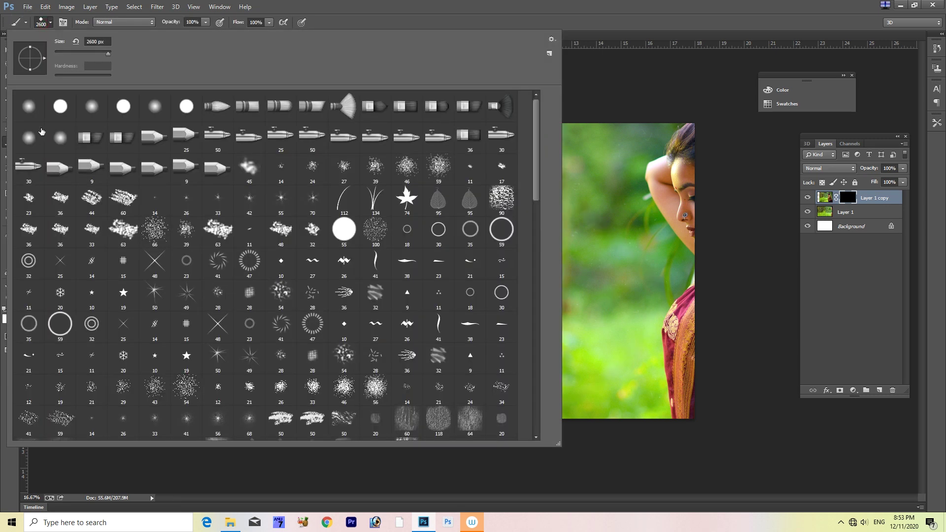
double_click(30, 113)
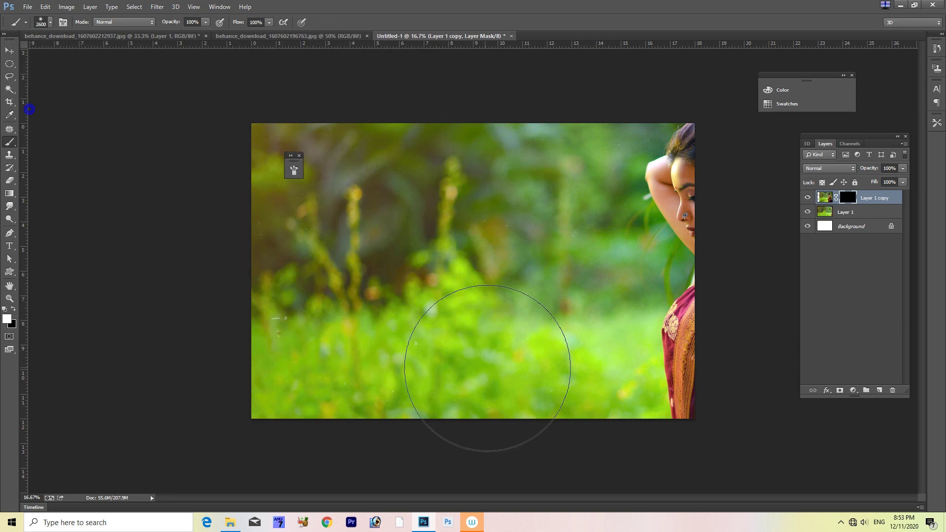
mouse_move(613, 348)
mouse_down()
mouse_move(655, 211)
mouse_move(633, 188)
mouse_move(682, 155)
mouse_move(515, 295)
mouse_up()
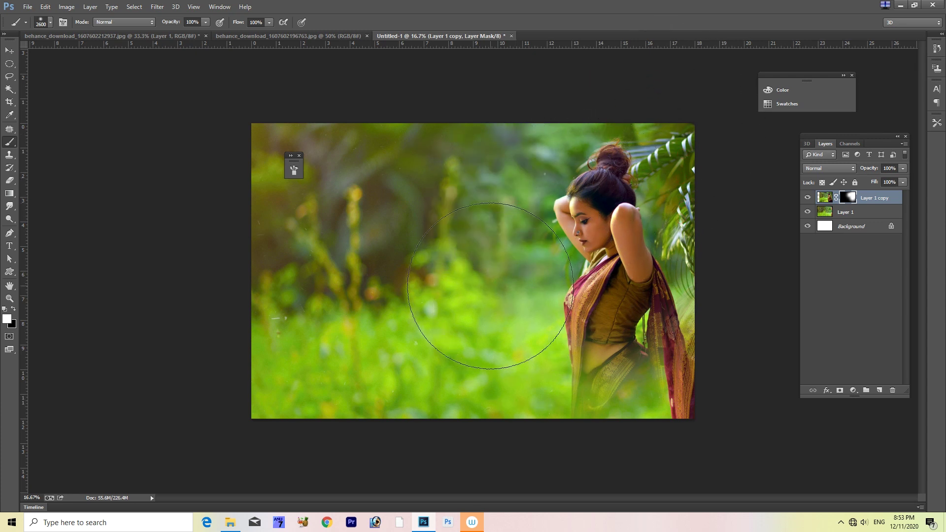
key(bracketleft)
key(bracketleft)
key(bracketleft)
key(bracketleft)
key(bracketleft)
key(bracketleft)
key(bracketleft)
key(bracketleft)
key(bracketleft)
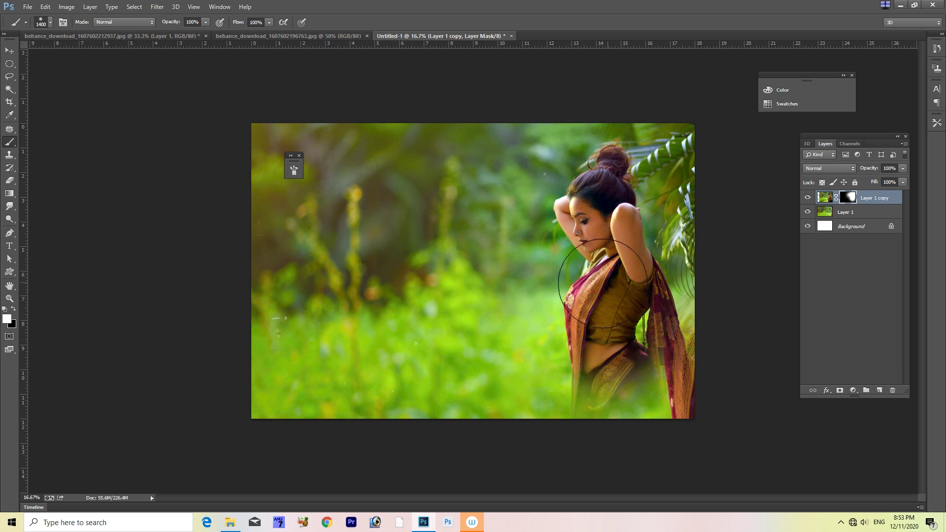
key(bracketright)
key(bracketright)
mouse_move(453, 260)
mouse_down()
mouse_move(422, 296)
mouse_move(422, 370)
mouse_move(473, 306)
mouse_move(522, 342)
mouse_up()
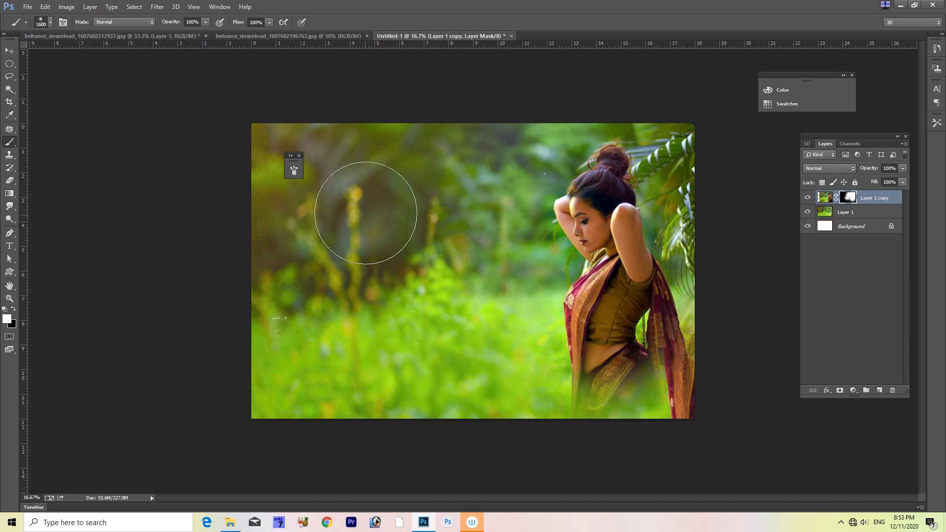
click(394, 248)
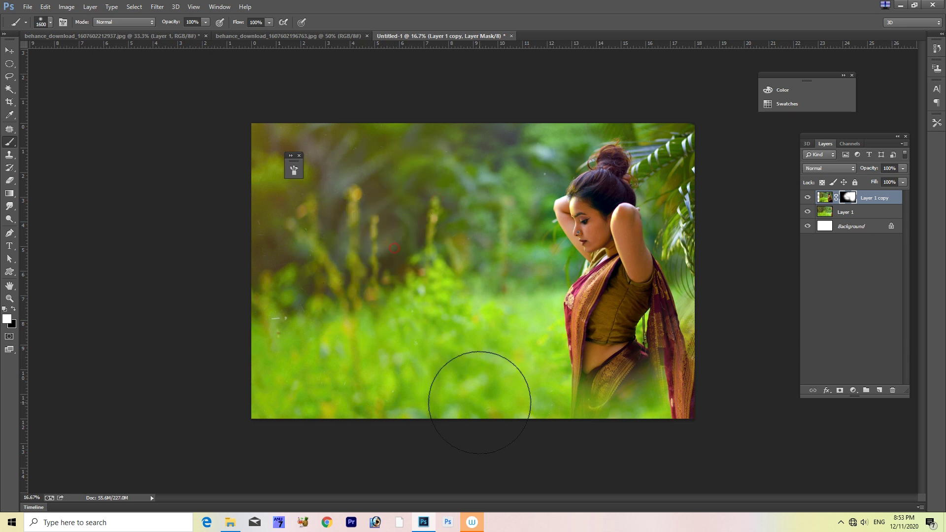
click(504, 349)
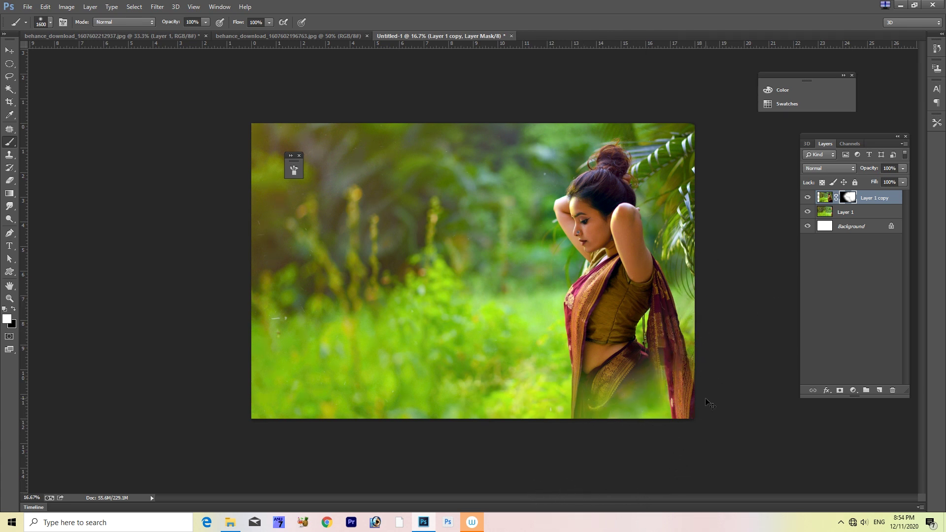
key(ctrl+plus)
key(ctrl+plus)
key(ctrl+plus)
drag(475, 296, 389, 311)
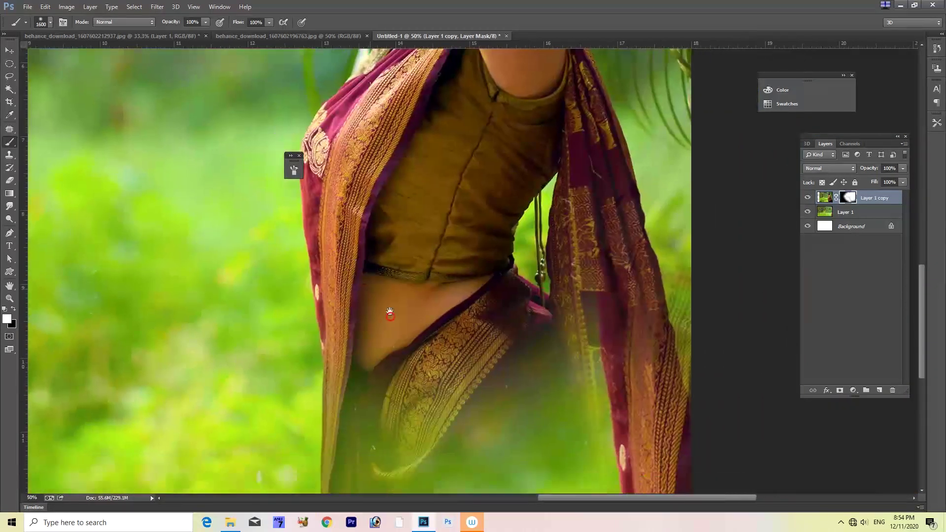
Paint the mask around the waist with a smaller brush to reveal the maroon saree
key(bracketleft)
key(bracketleft)
key(bracketleft)
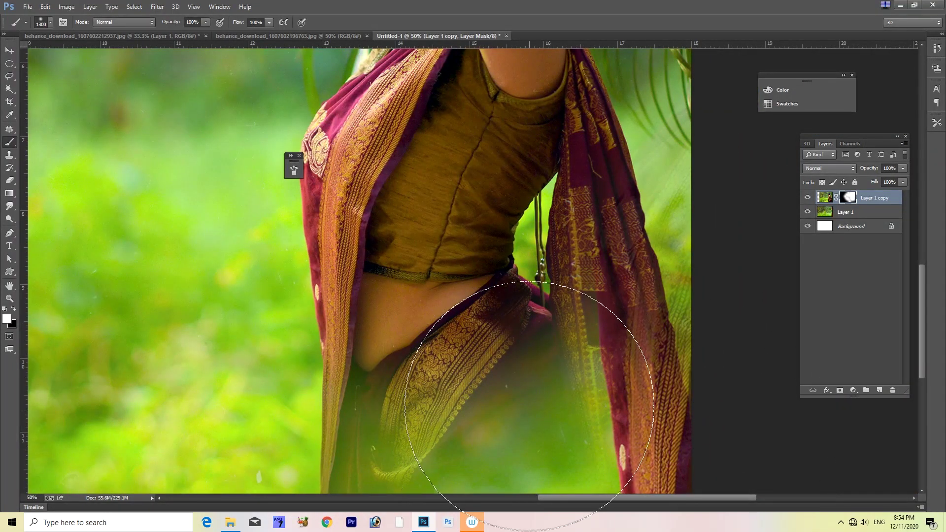
drag(542, 419, 544, 416)
key(ctrl+minus)
key(ctrl+minus)
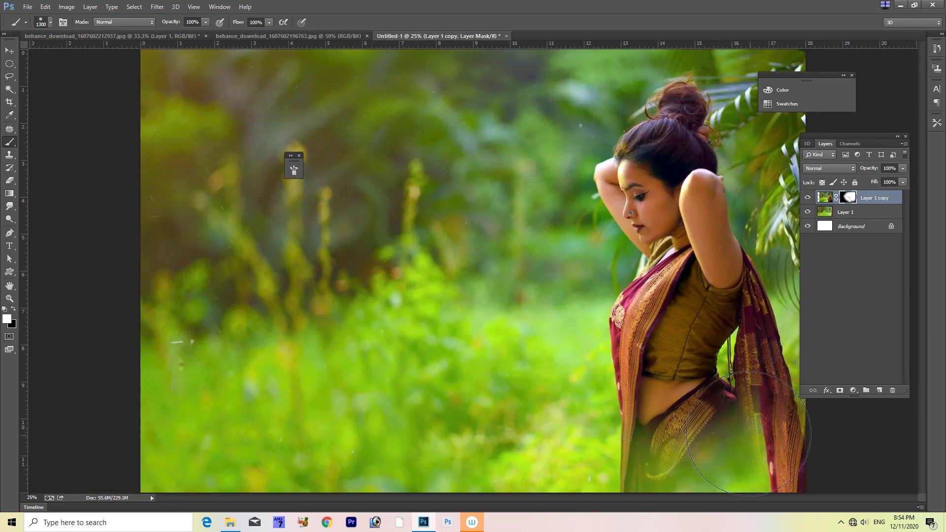
drag(729, 440, 724, 409)
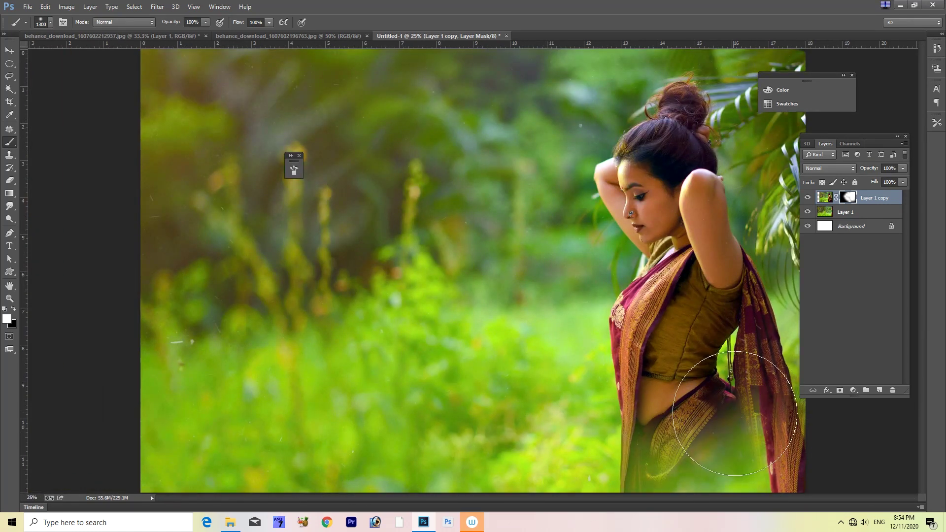
drag(720, 412, 750, 401)
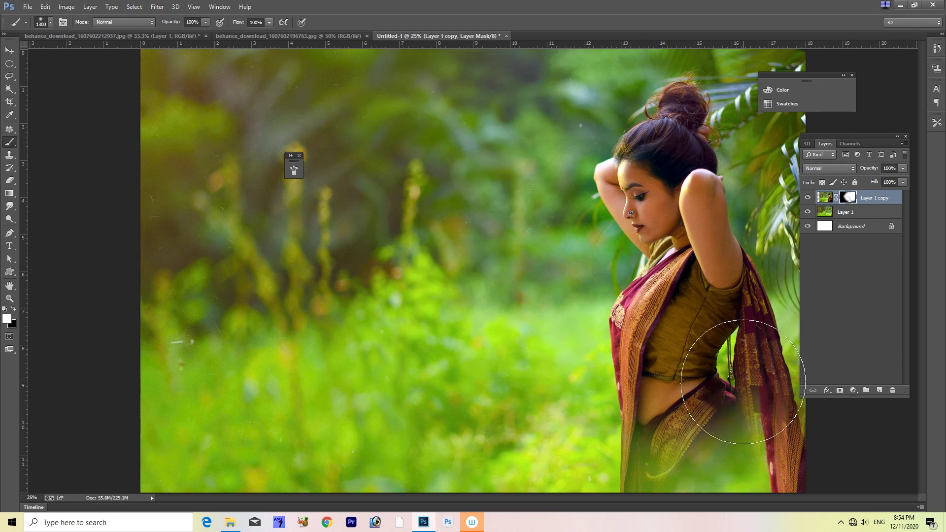
drag(695, 406, 720, 320)
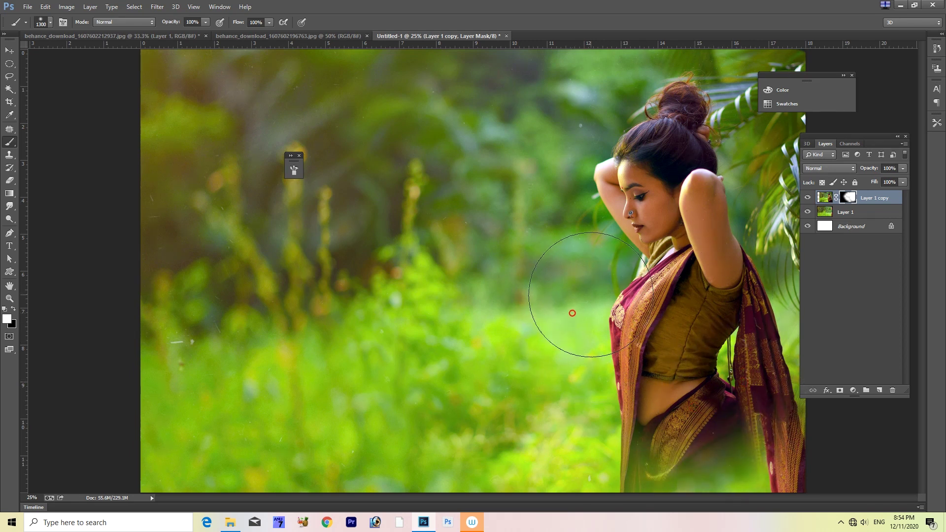
Soften the mask around the hair, head and background, then flatten the image
drag(560, 194, 581, 129)
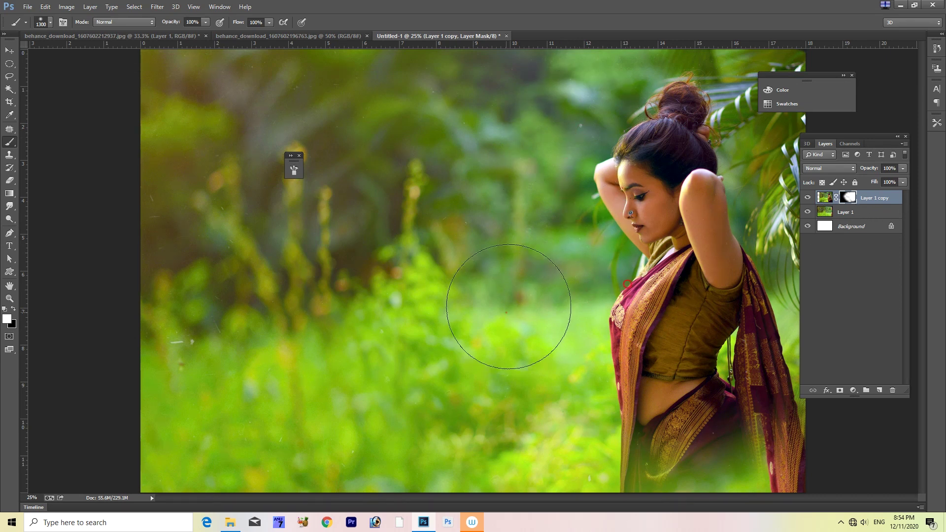
drag(550, 275, 469, 173)
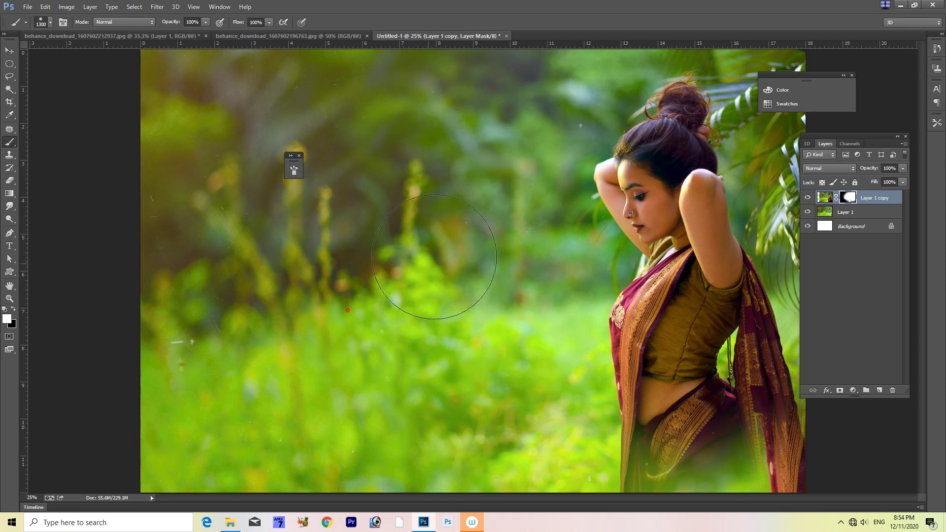
drag(492, 215, 584, 147)
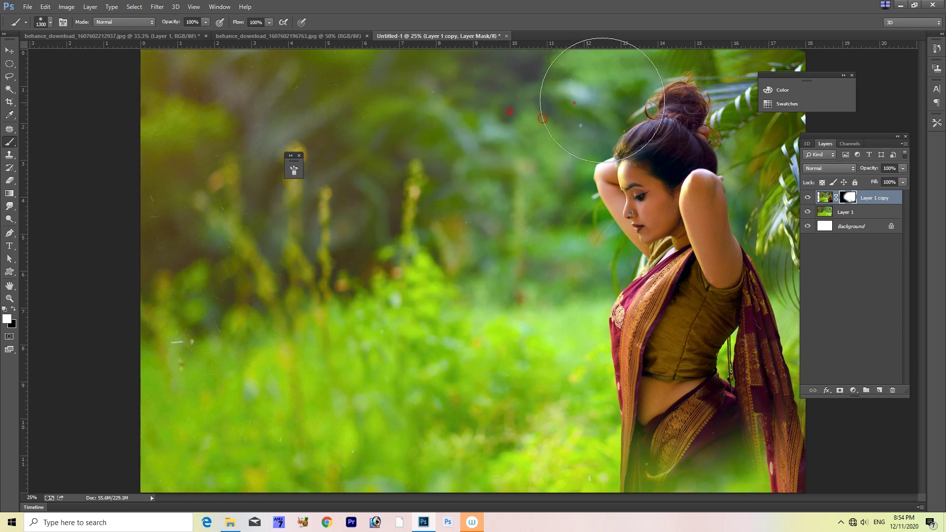
drag(625, 172, 676, 136)
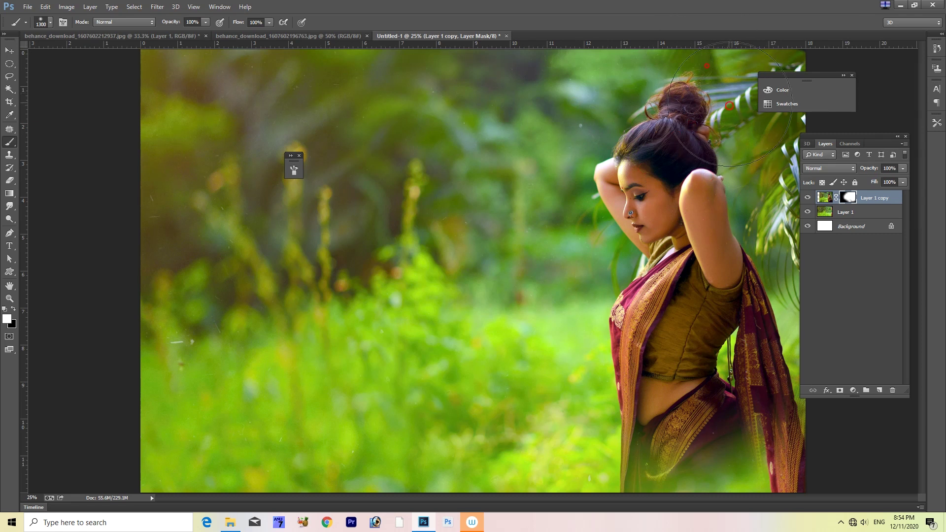
mouse_move(763, 211)
mouse_down()
mouse_move(728, 335)
mouse_move(696, 126)
mouse_up()
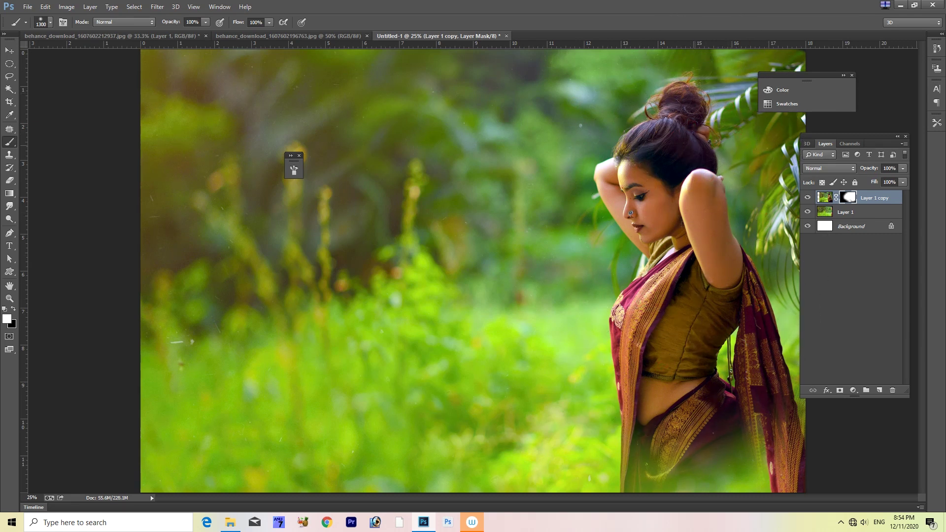
key(ctrl+shift+e)
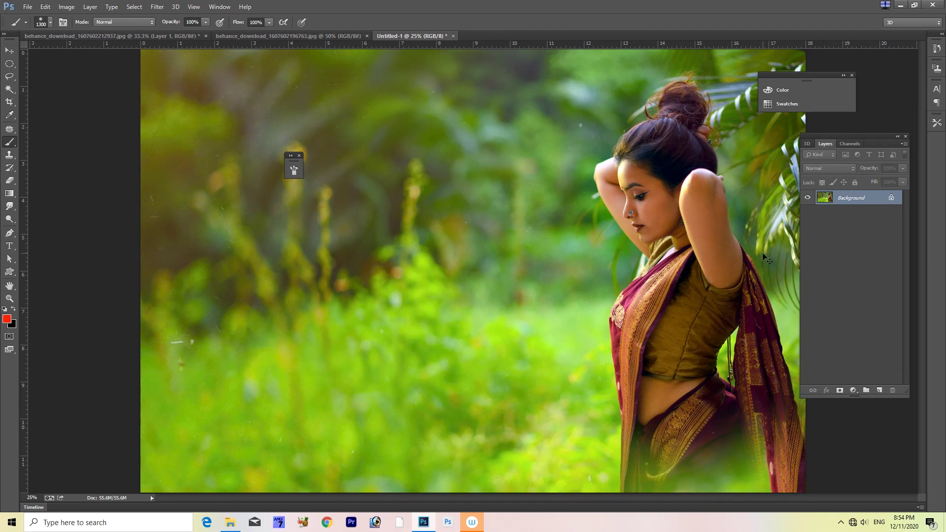
Switch to the behance_download_1607602196763.jpg saree portrait
key(ctrl+minus)
key(ctrl+j)
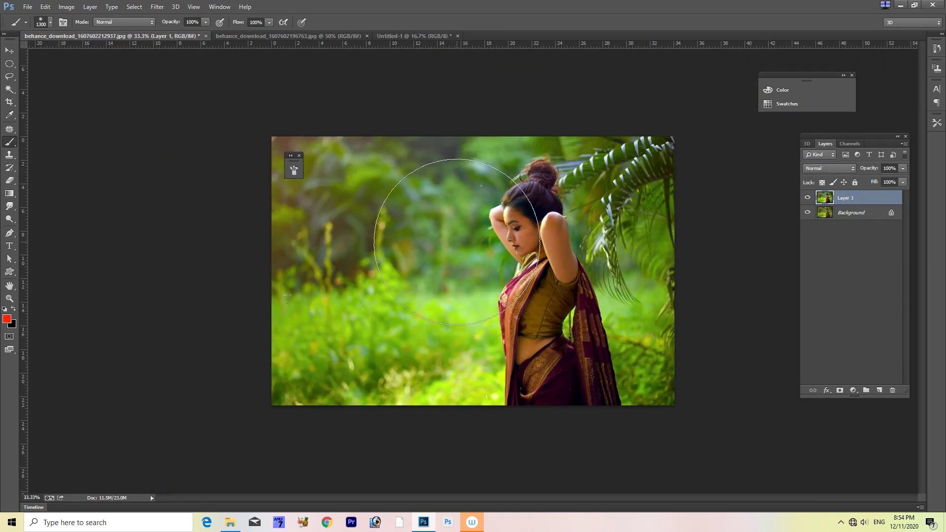
key(ctrl+shift+Tab)
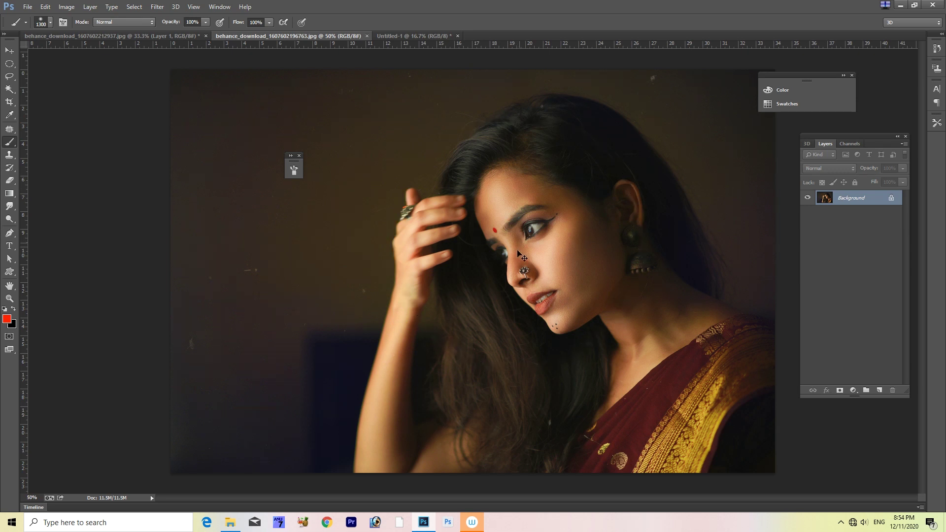
Zoom in on the face to inspect it, then duplicate the Background as Layer 1
scroll(519, 243, up, 2)
scroll(519, 261, up, 2)
scroll(518, 287, up, 2)
scroll(493, 310, down, 2)
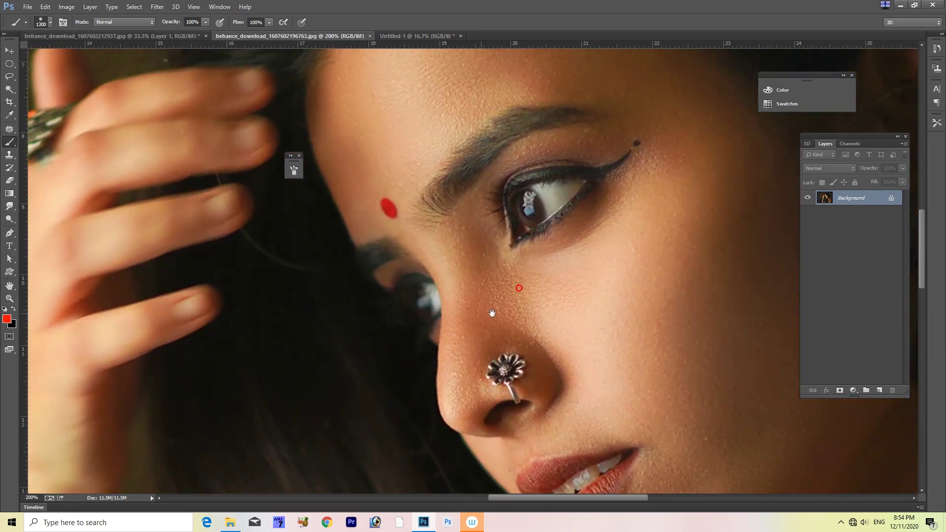
scroll(467, 314, down, 2)
scroll(468, 317, down, 2)
scroll(468, 316, down, 2)
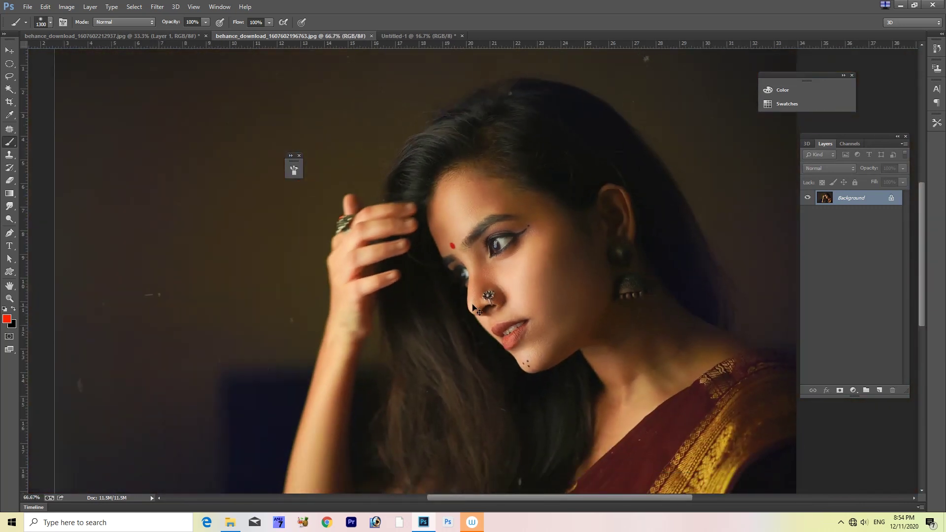
key(ctrl+j)
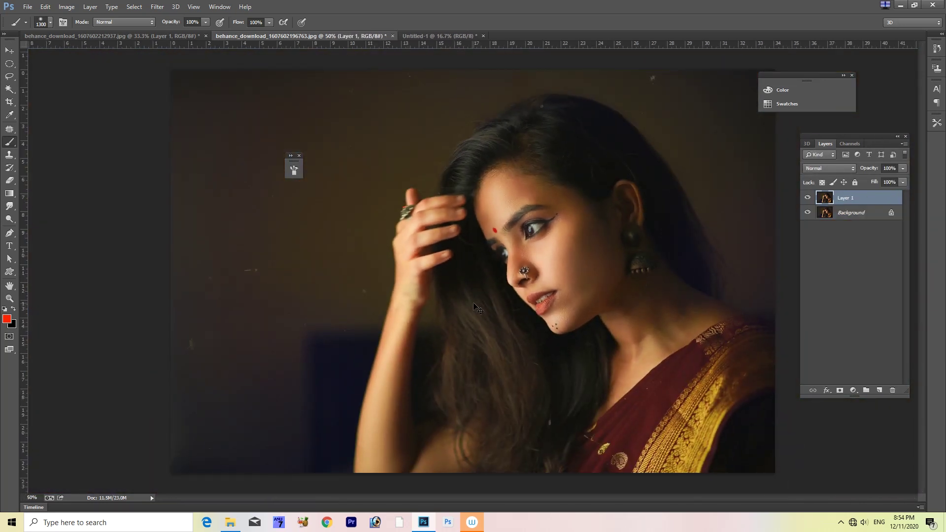
Apply Auto Color to Layer 1 and fade it to 33%
key(ctrl+shift+b)
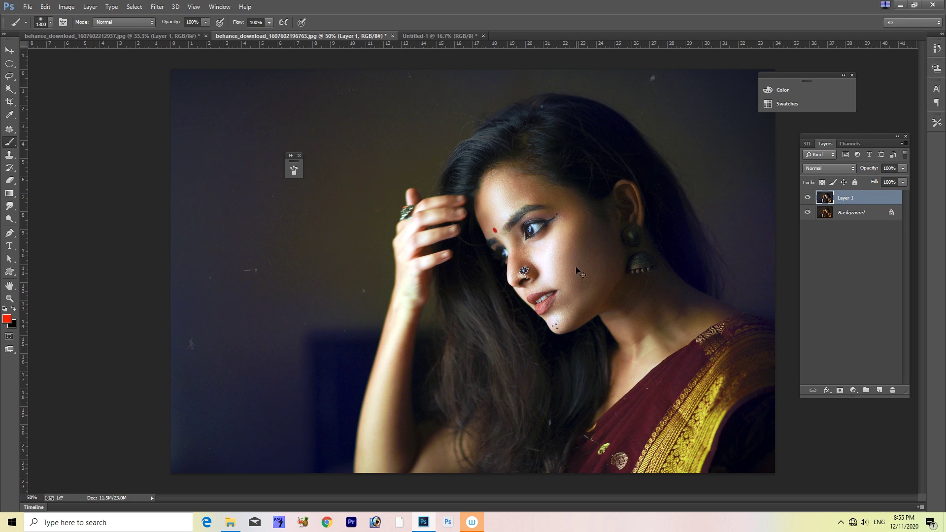
key(h)
key(ctrl+shift+f)
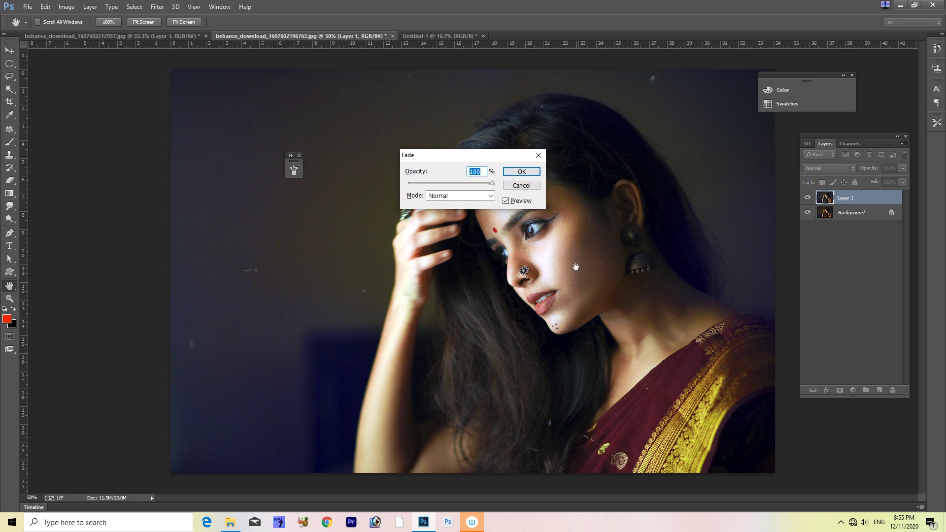
key(Return)
key(b)
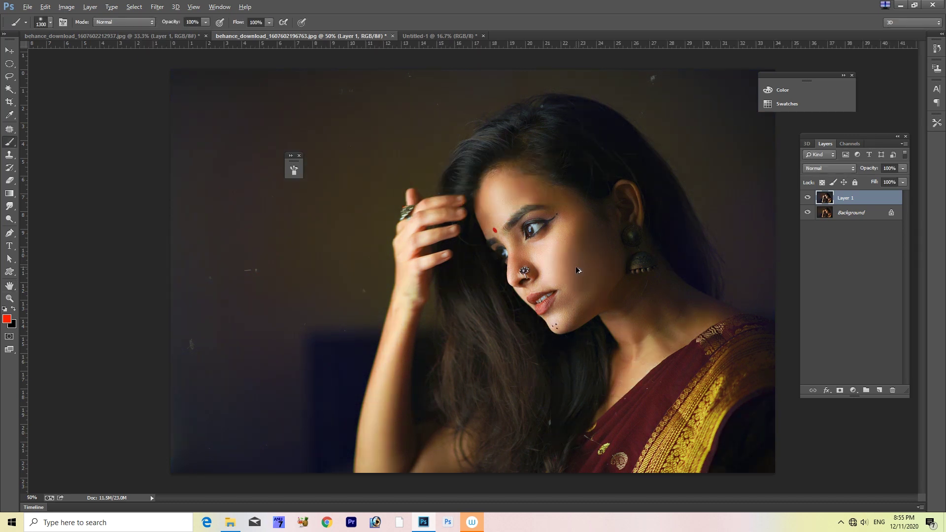
Apply Levels with black input 9 and white input 250
key(alt+l)
key(Escape)
key(ctrl+l)
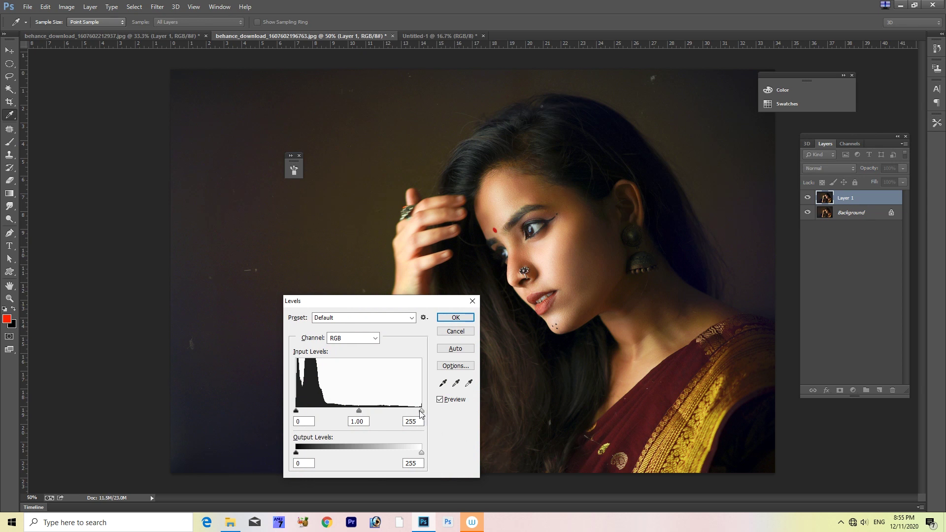
click(301, 411)
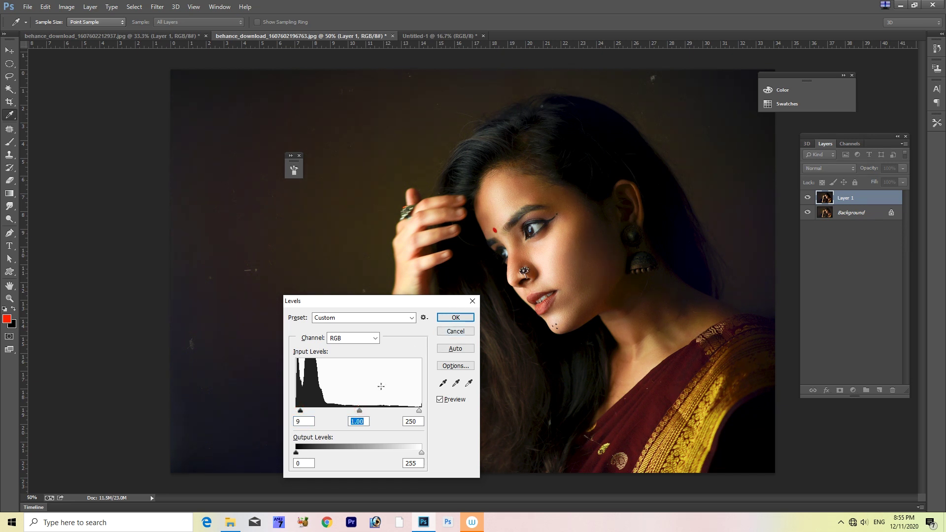
click(455, 318)
key(b)
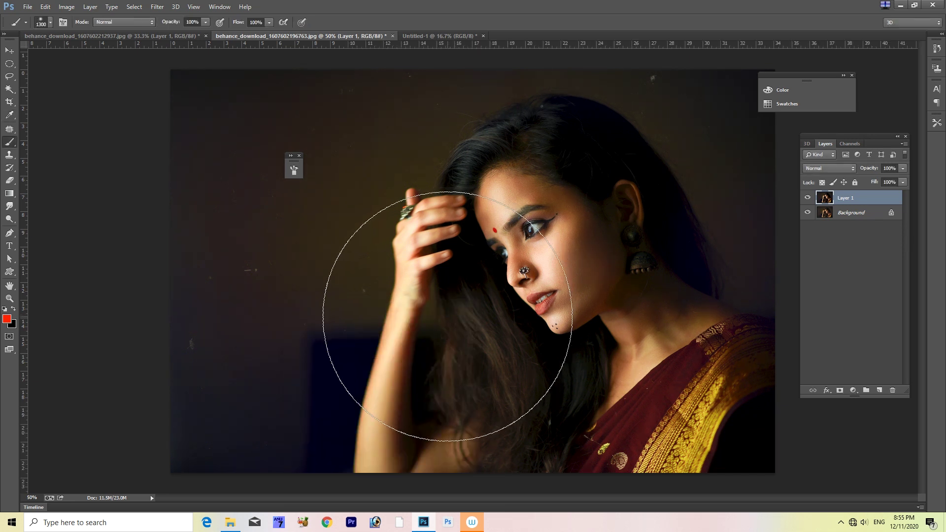
With the Pen tool, begin the path down the edge of the raised hand
scroll(413, 396, up, 5)
mouse_move(274, 237)
mouse_down()
mouse_move(349, 327)
mouse_move(355, 363)
mouse_up()
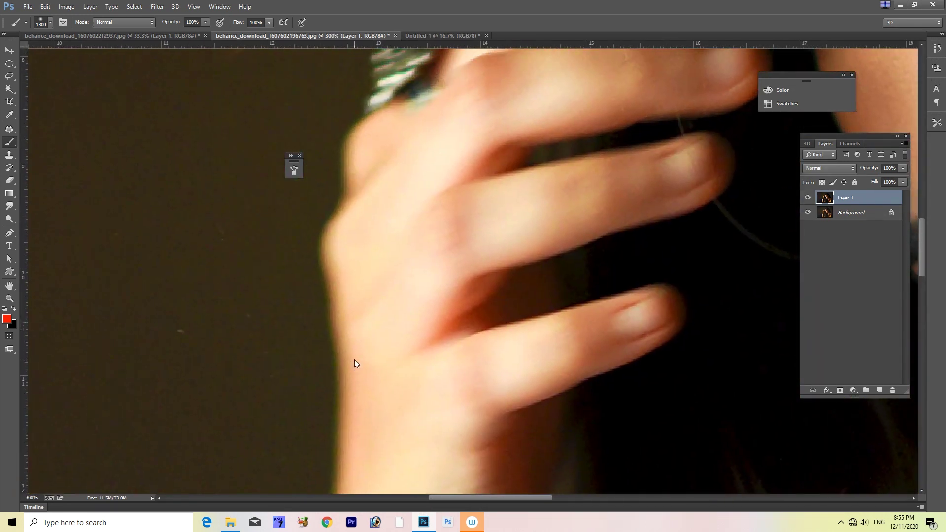
key(p)
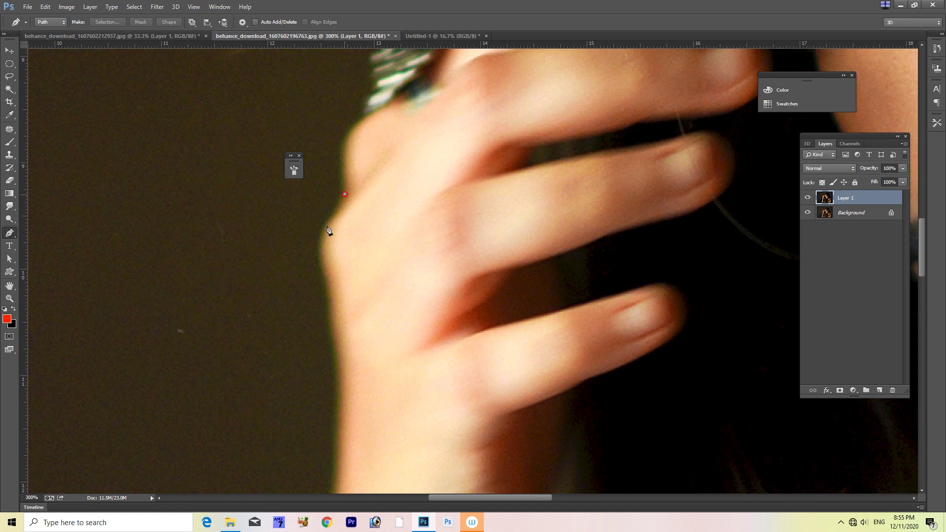
drag(321, 259, 327, 290)
scroll(335, 310, down, 3)
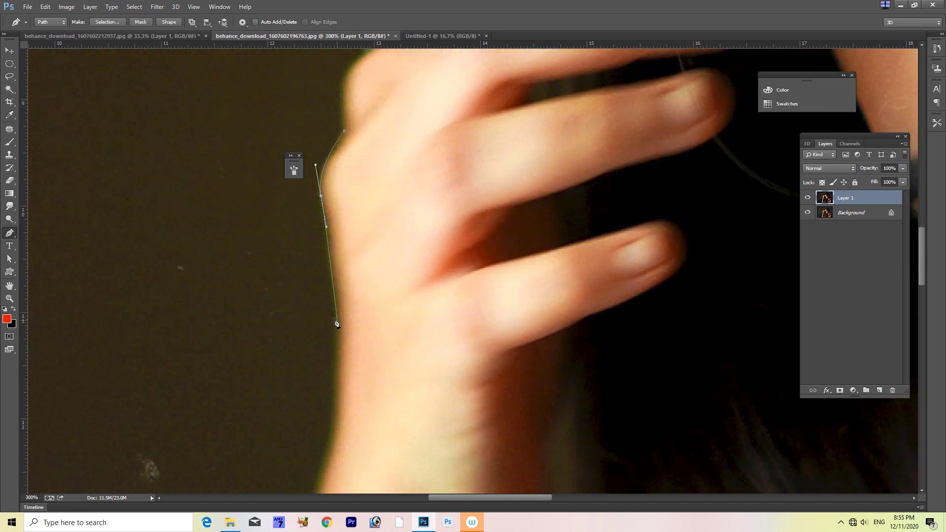
mouse_move(340, 330)
mouse_down()
mouse_move(335, 408)
mouse_move(428, 186)
mouse_up()
drag(400, 320, 396, 335)
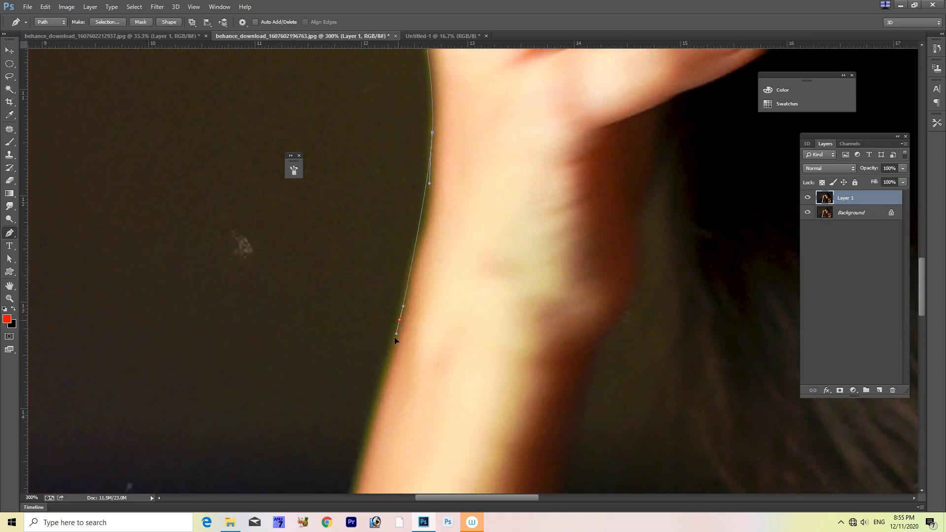
drag(388, 367, 460, 137)
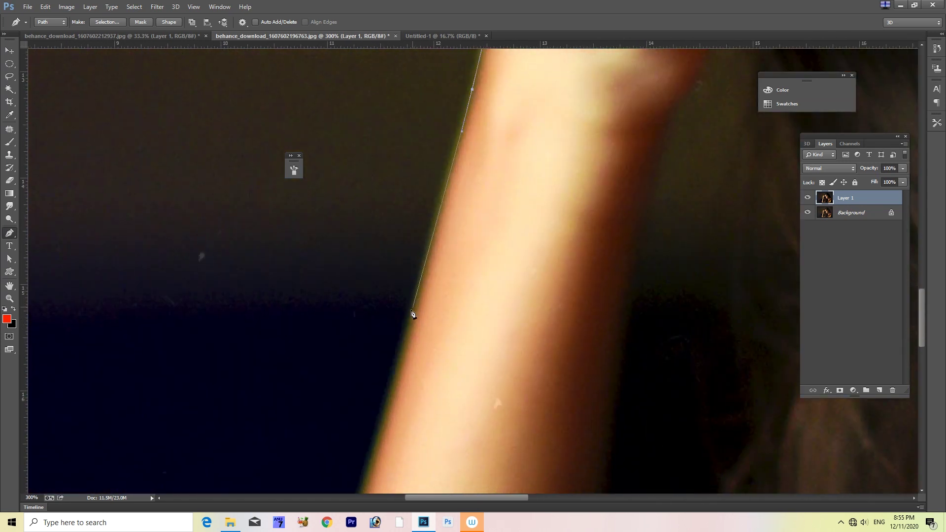
mouse_move(404, 347)
mouse_down()
mouse_move(393, 390)
mouse_move(456, 216)
mouse_up()
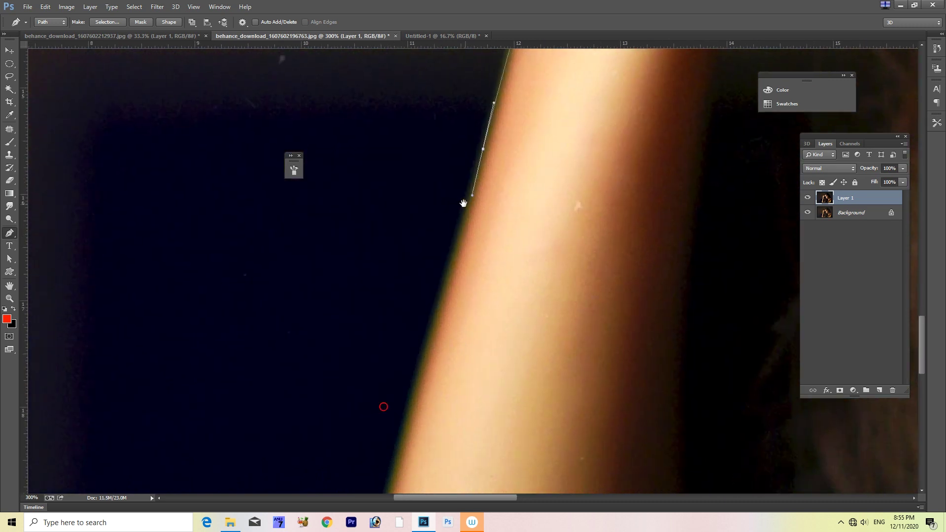
Continue the path down the forearm to its base and along the photo's bottom
drag(169, 491, 177, 297)
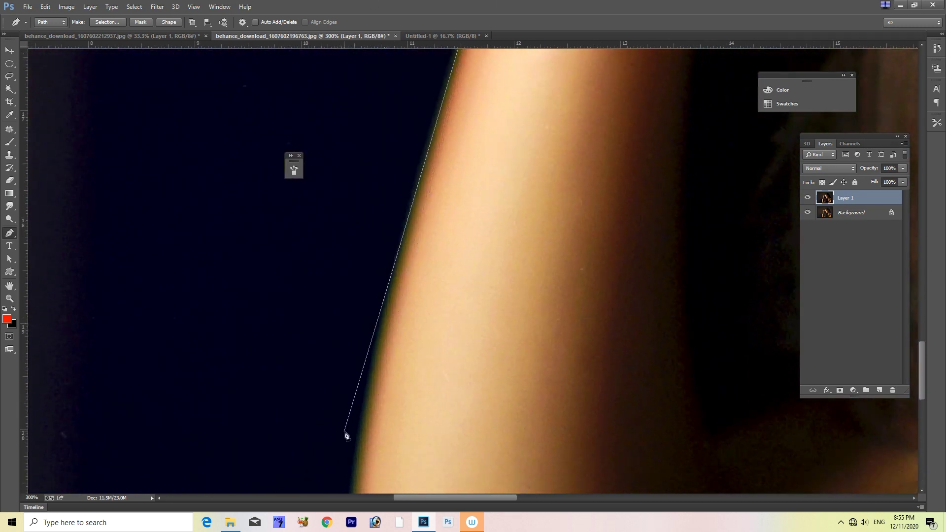
key(ctrl+minus)
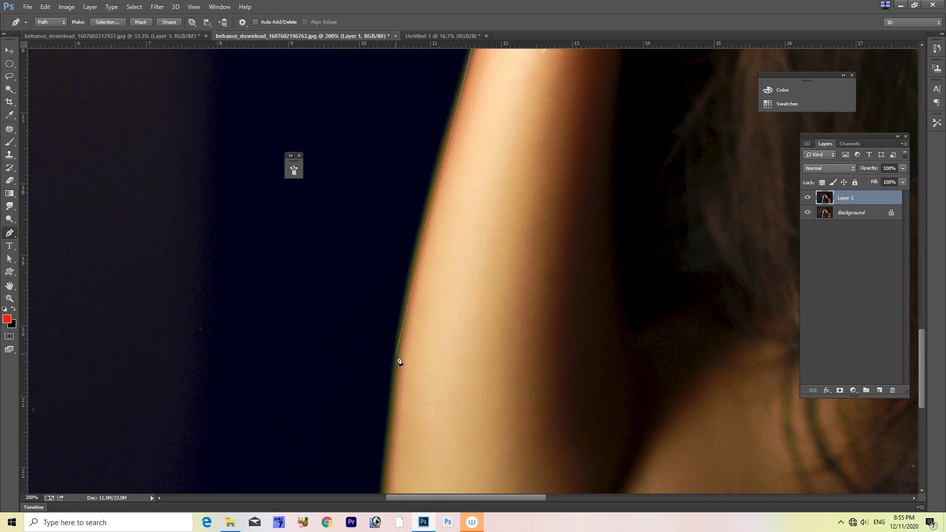
drag(398, 361, 387, 468)
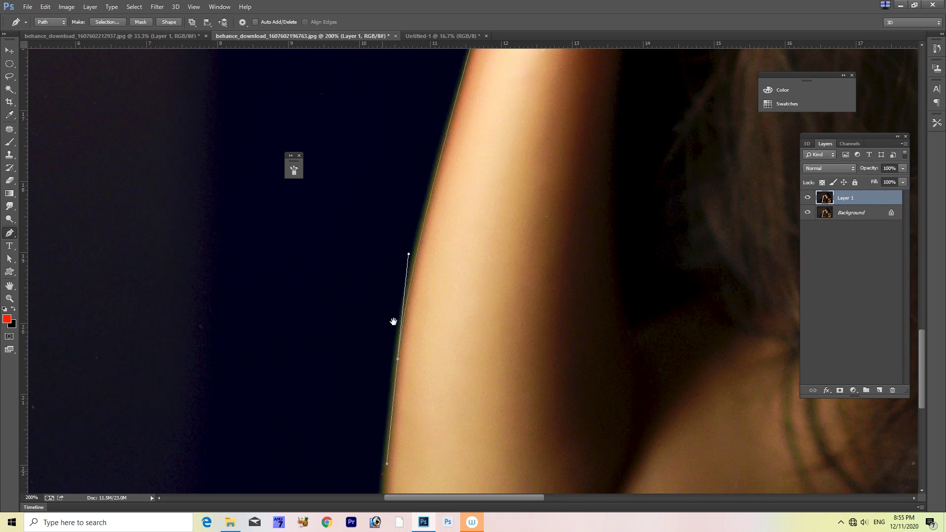
scroll(389, 402, down, 5)
drag(393, 302, 398, 357)
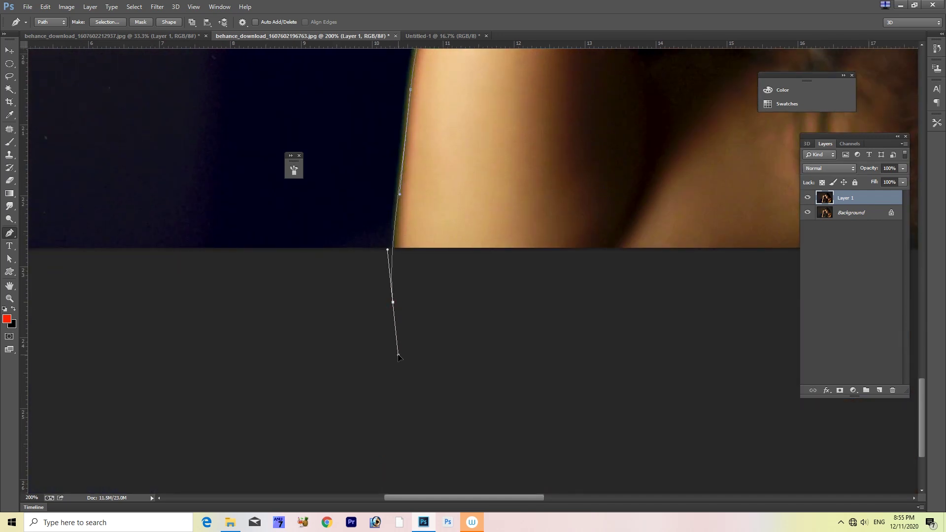
drag(534, 323, 749, 317)
drag(705, 338, 61, 429)
mouse_move(314, 423)
mouse_down()
mouse_move(570, 414)
mouse_move(411, 442)
mouse_up()
scroll(412, 442, down, 1)
scroll(562, 418, down, 2)
scroll(562, 417, down, 1)
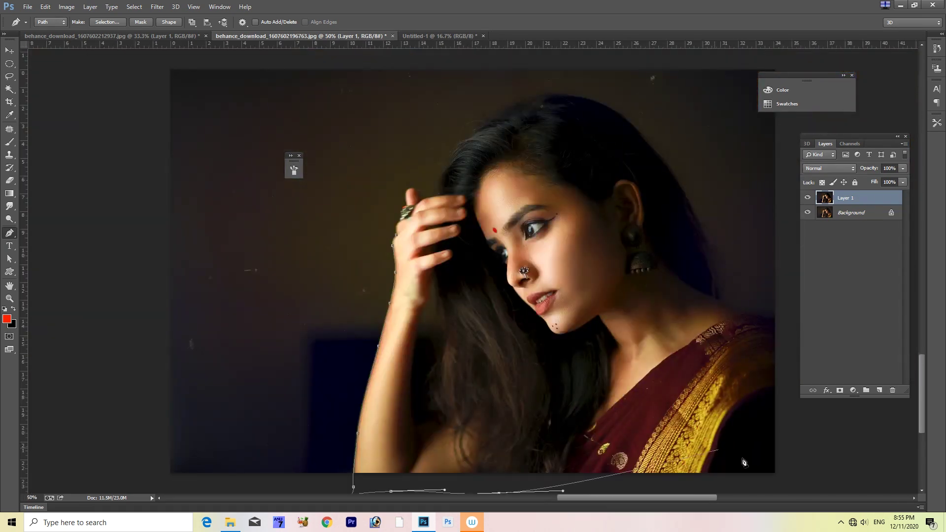
click(808, 477)
Trace the path up around the saree-covered shoulder
drag(794, 331, 795, 311)
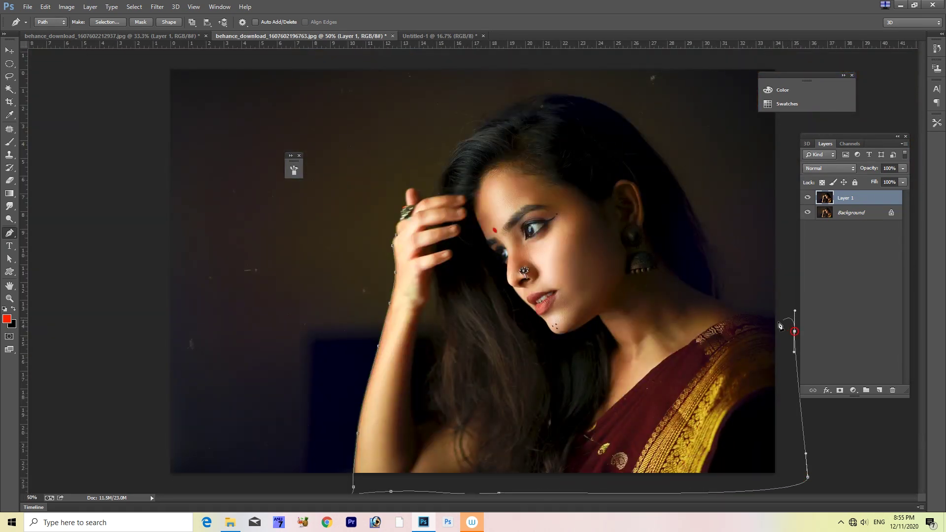
click(773, 322)
scroll(724, 316, up, 2)
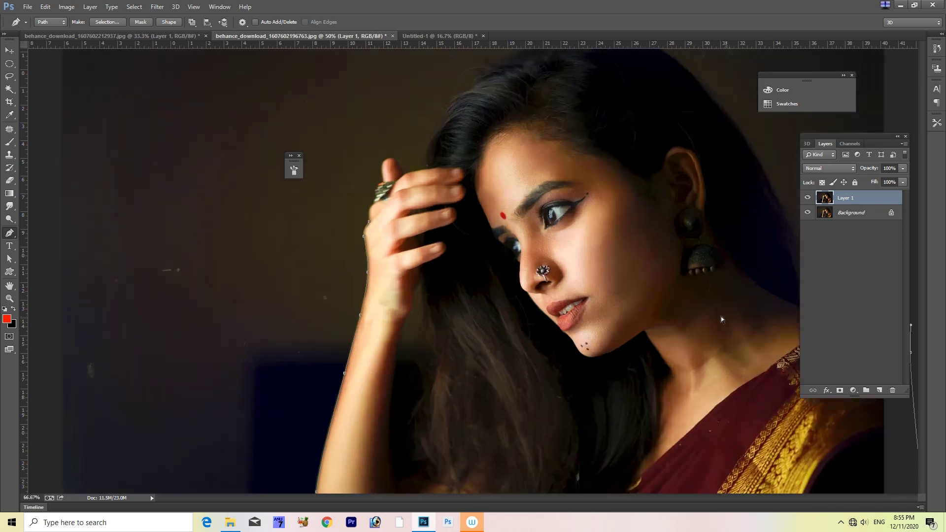
scroll(721, 316, up, 1)
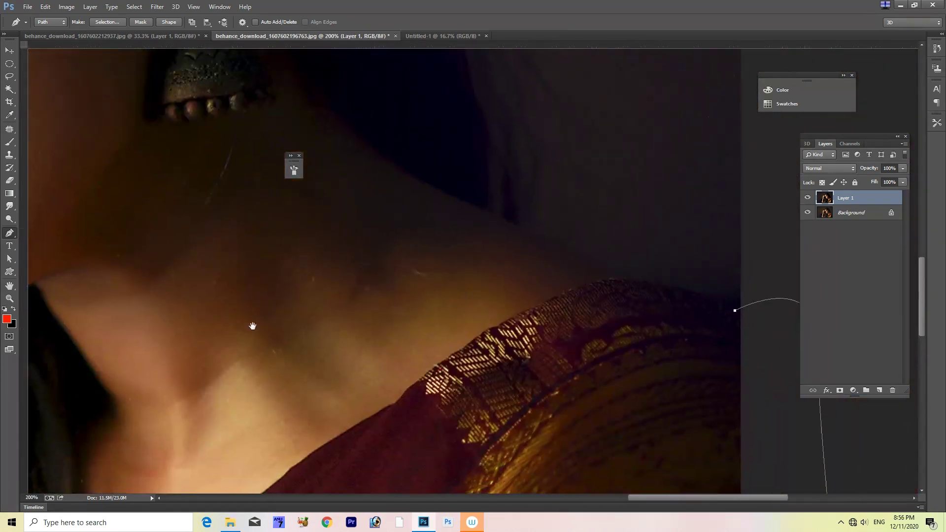
drag(527, 371, 327, 428)
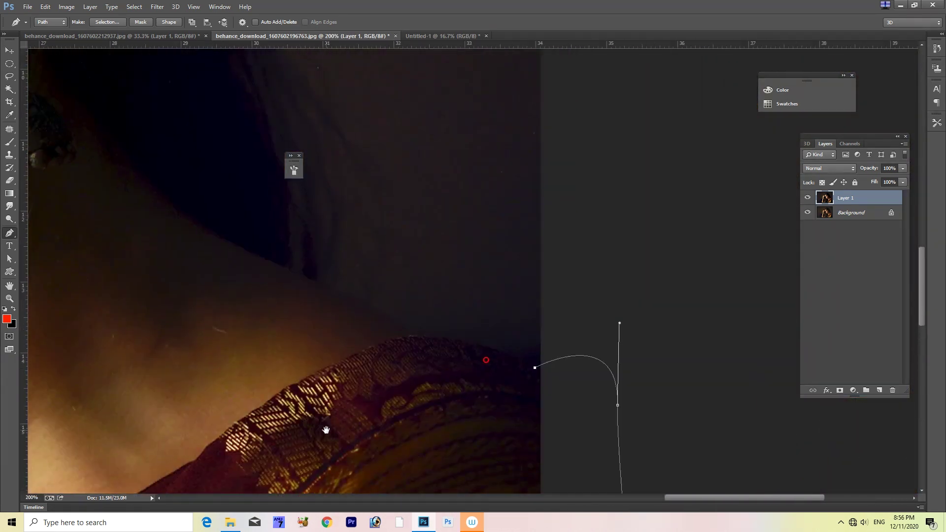
drag(466, 341, 442, 338)
drag(399, 313, 488, 433)
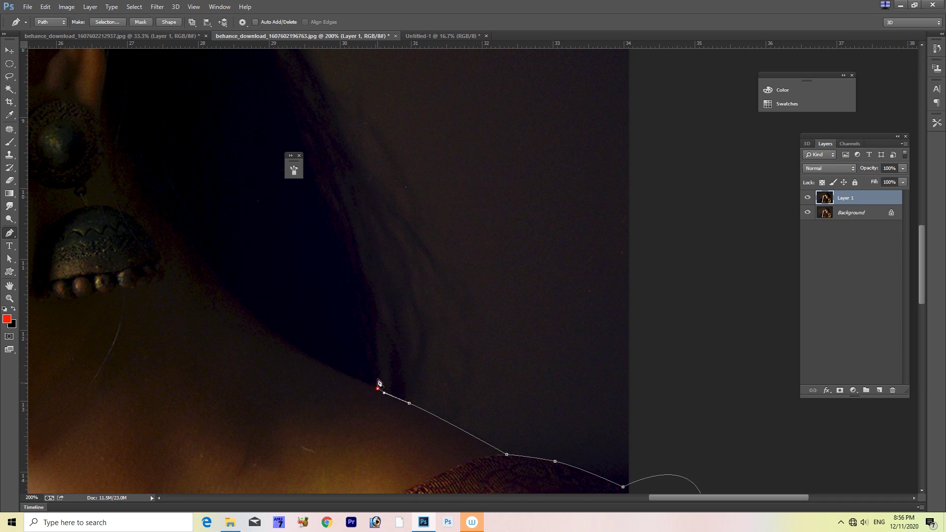
Follow the hair edge from the neck up toward the top of the head
drag(381, 317, 433, 486)
mouse_move(382, 311)
mouse_down()
mouse_move(353, 255)
mouse_move(445, 487)
mouse_up()
drag(401, 412, 390, 374)
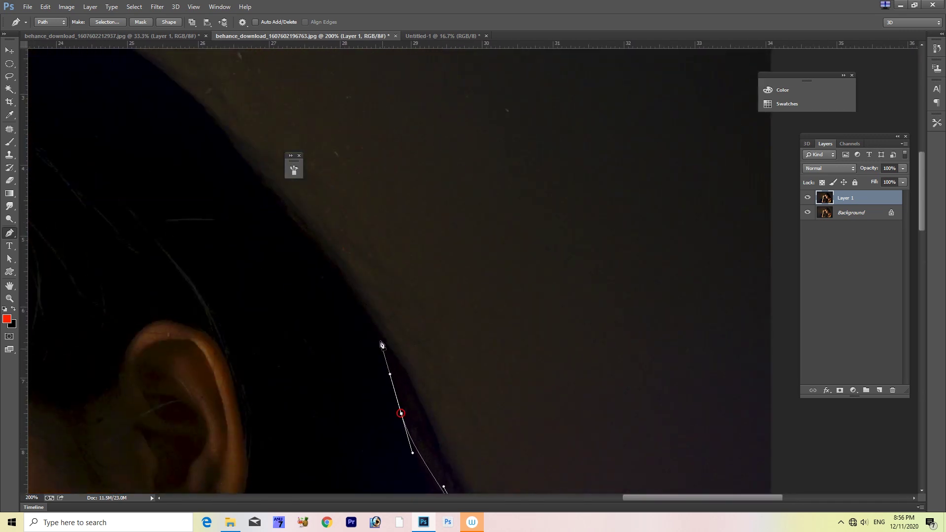
mouse_move(364, 306)
mouse_down()
mouse_move(339, 266)
mouse_move(465, 419)
mouse_up()
drag(359, 303, 329, 267)
drag(291, 228, 572, 340)
mouse_move(402, 285)
mouse_down()
mouse_move(301, 281)
mouse_move(247, 312)
mouse_up()
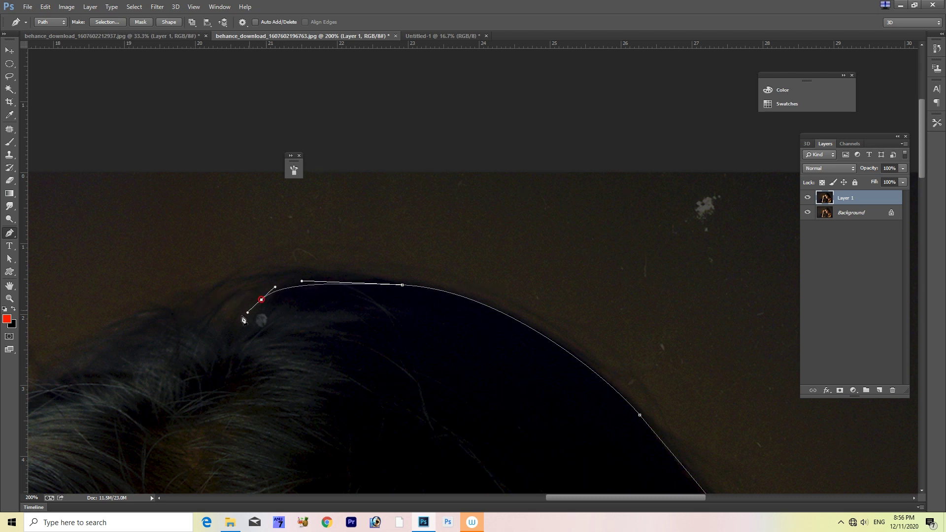
Trace across the top of the hair and down to where it meets the hand
mouse_move(162, 312)
mouse_down()
mouse_move(137, 318)
mouse_move(373, 274)
mouse_up()
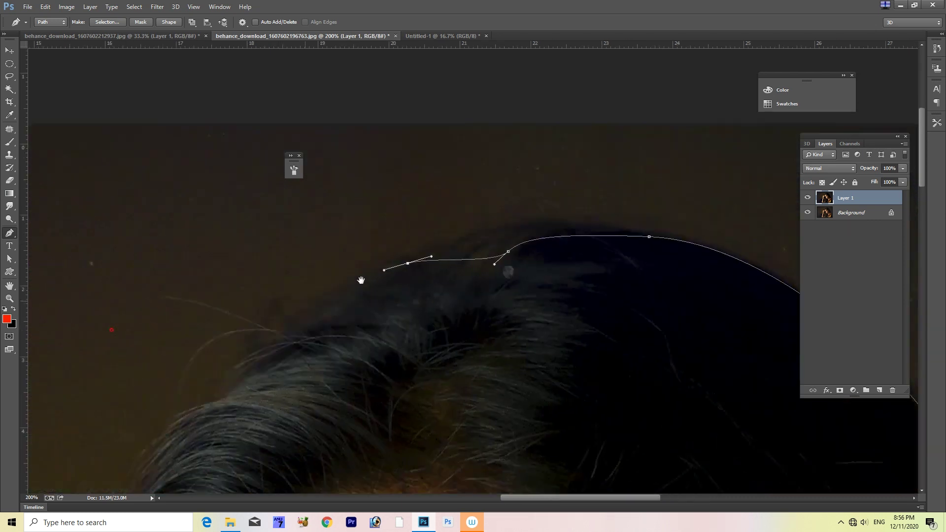
drag(310, 333, 284, 353)
drag(238, 390, 224, 395)
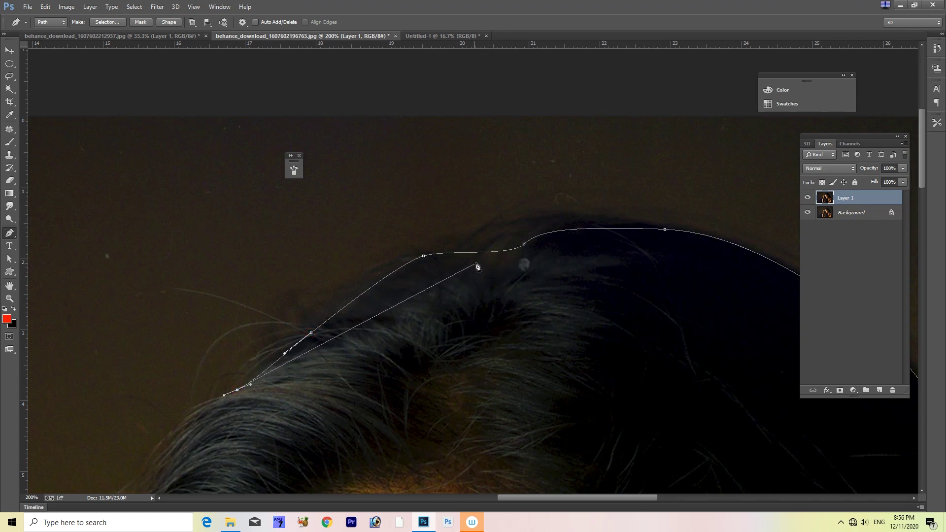
drag(271, 354, 449, 173)
drag(323, 313, 294, 377)
drag(290, 442, 249, 389)
Outline the fingertips and the finger edge beside the ring
key(ctrl+plus)
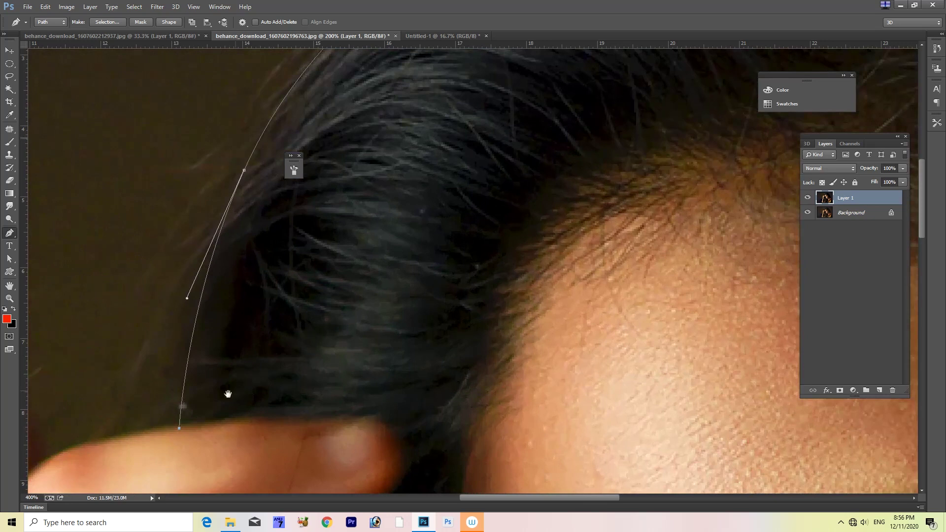
drag(479, 274, 472, 279)
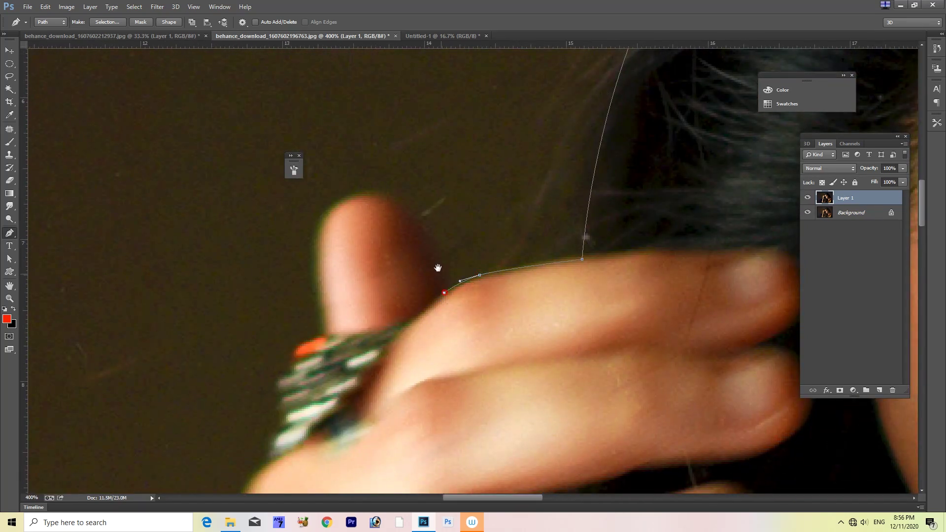
drag(444, 282, 457, 301)
drag(404, 215, 375, 204)
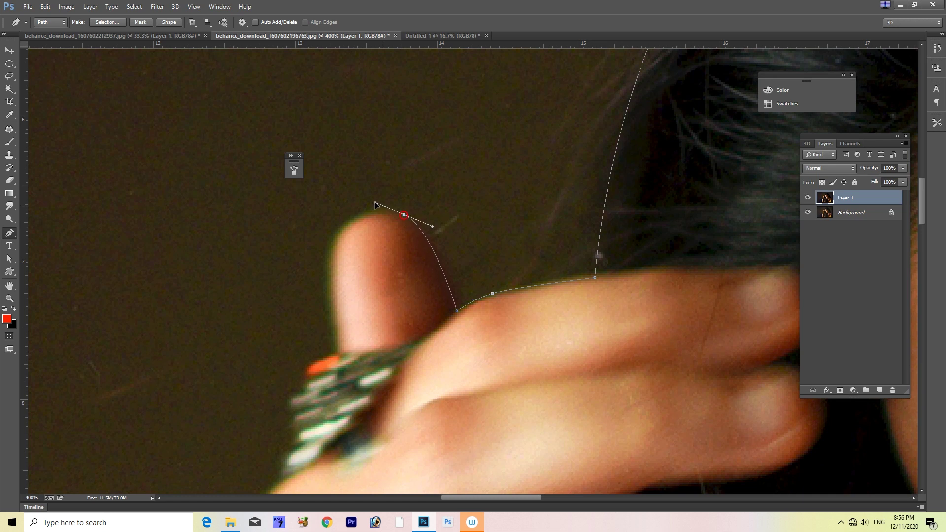
drag(333, 244, 326, 268)
click(337, 355)
drag(337, 358, 437, 252)
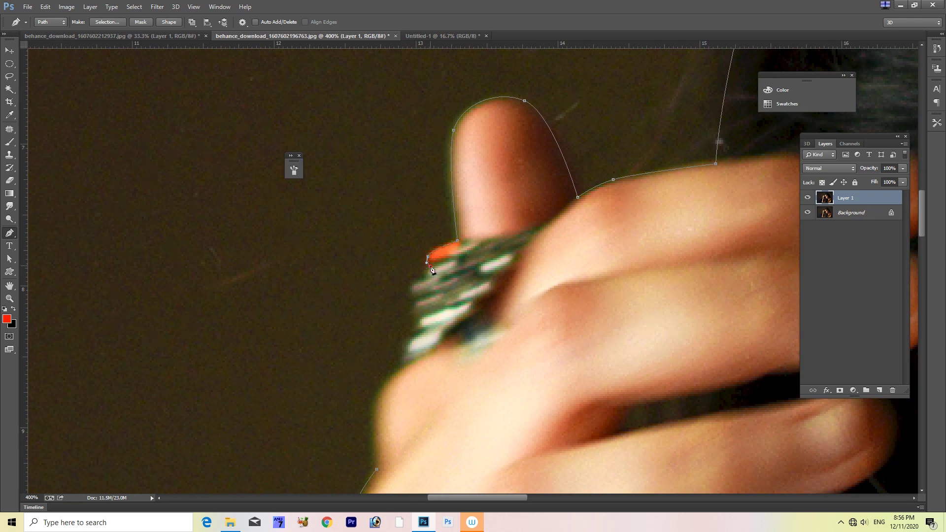
drag(431, 269, 474, 194)
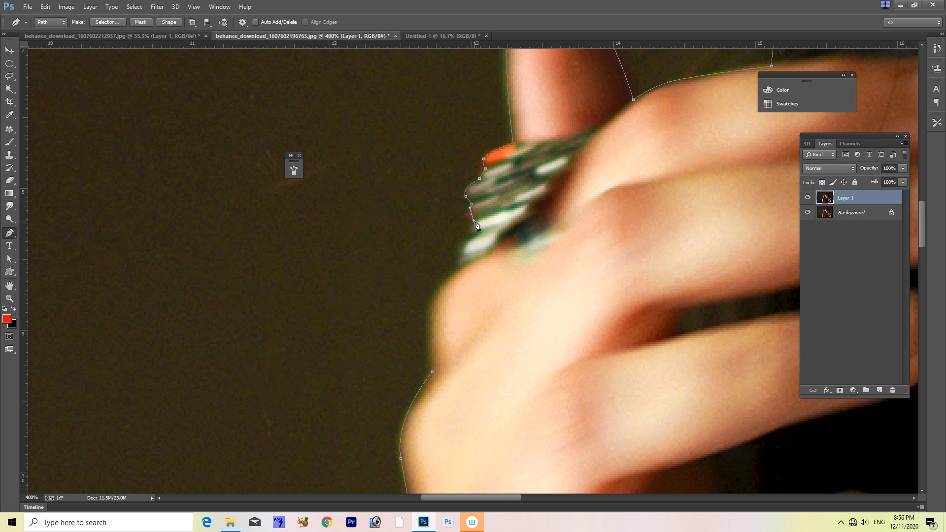
Curve around the wrist edge and close the path at its first anchor
key(ctrl+plus)
key(ctrl+plus)
key(ctrl+plus)
key(ctrl+plus)
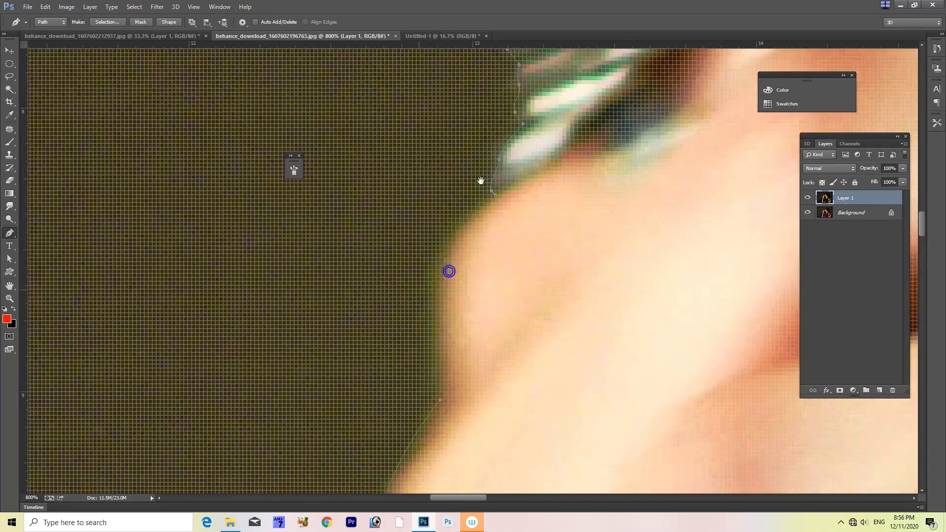
scroll(481, 188, down, 3)
scroll(482, 187, left, 2)
drag(466, 253, 465, 294)
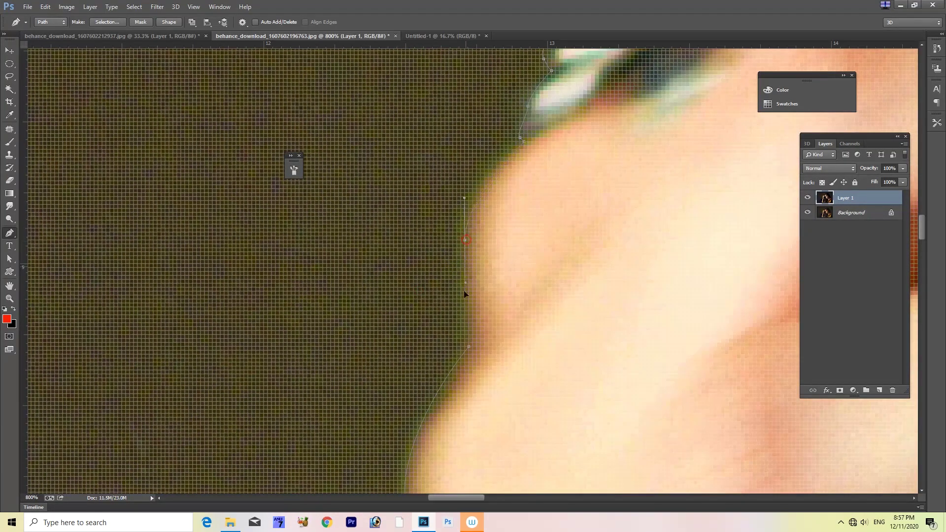
click(467, 345)
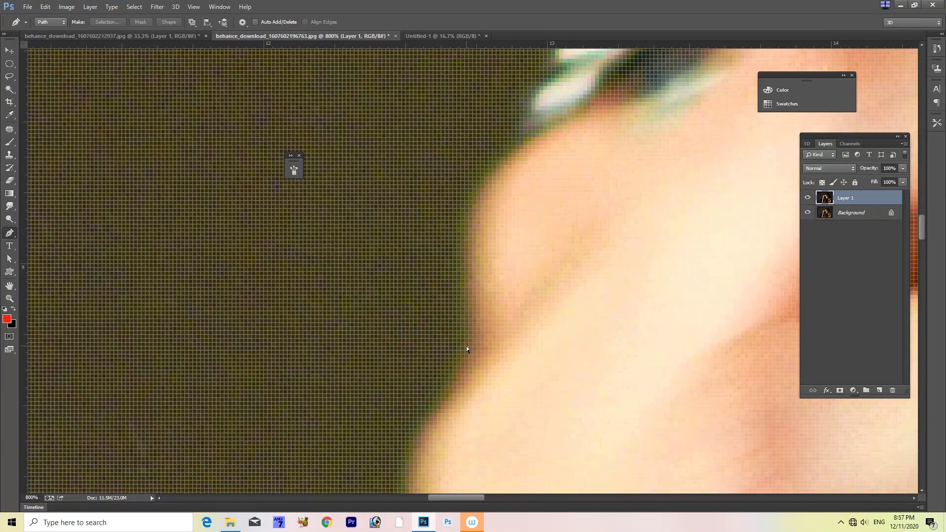
scroll(496, 243, down, 8)
scroll(499, 220, down, 3)
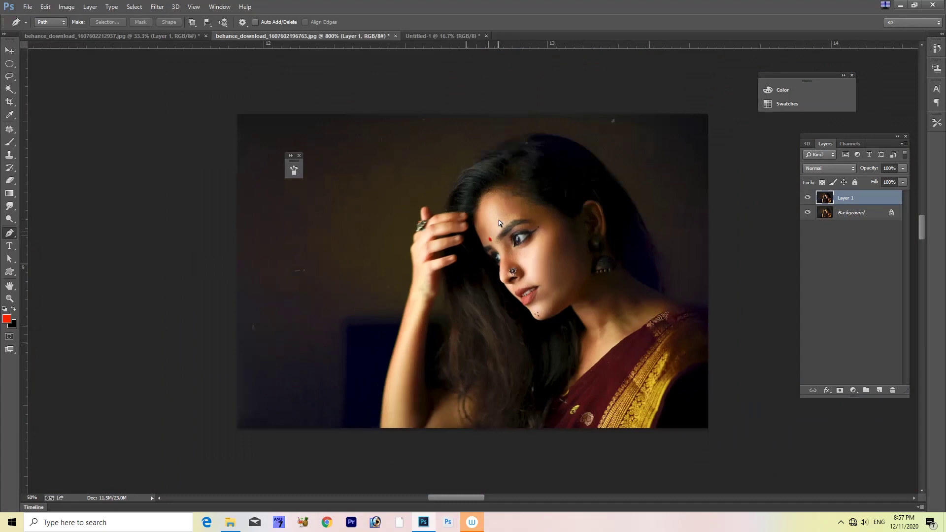
Make a feathered selection from the path, copy the woman to Layer 2, and hide Layer 1 and Background
key(ctrl+Return)
key(shift+F6)
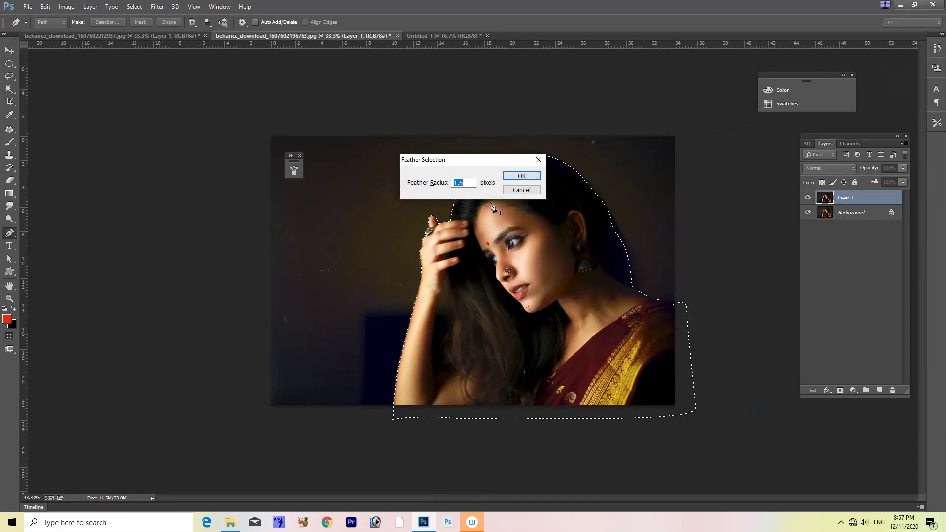
key(Return)
key(ctrl+j)
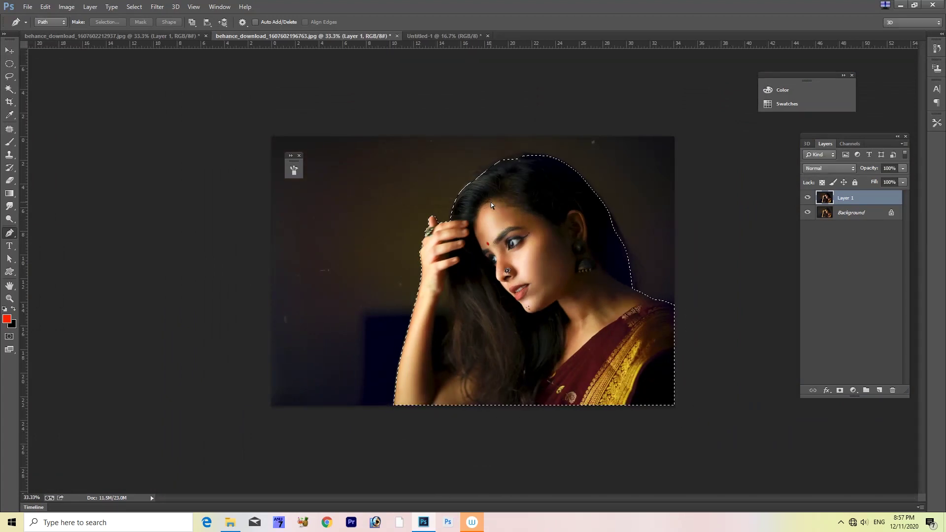
click(808, 212)
click(807, 227)
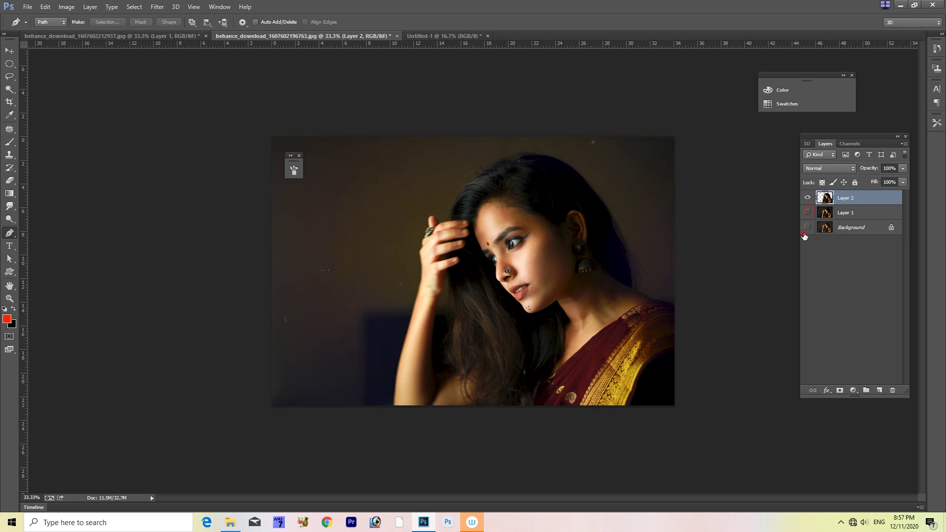
scroll(410, 318, up, 5)
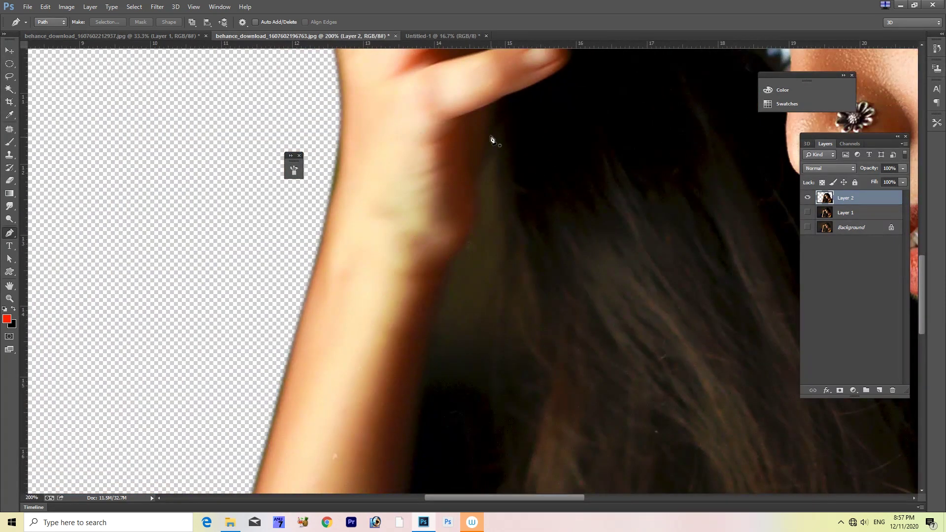
Start a Pen outline of the dark gap between the raised arm and the hair
click(498, 118)
drag(485, 170, 478, 181)
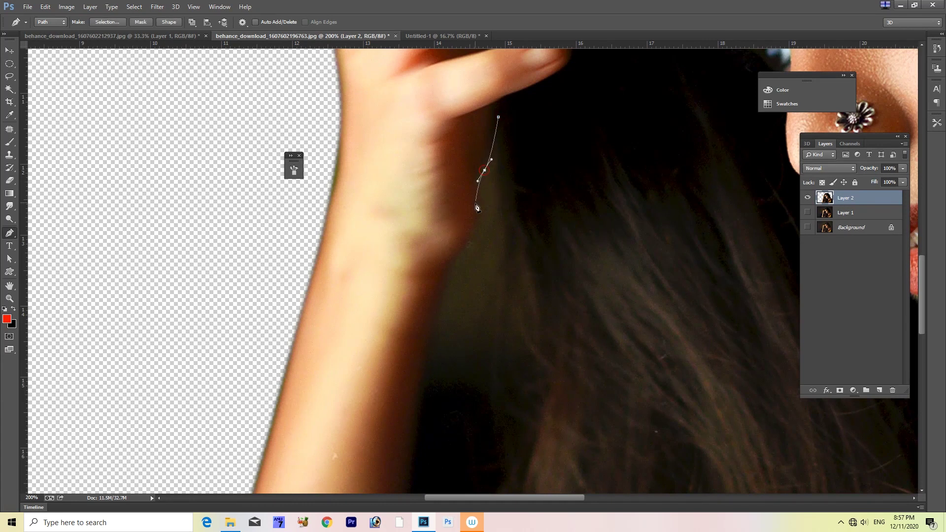
mouse_move(473, 224)
mouse_down()
mouse_move(464, 243)
mouse_move(482, 195)
mouse_up()
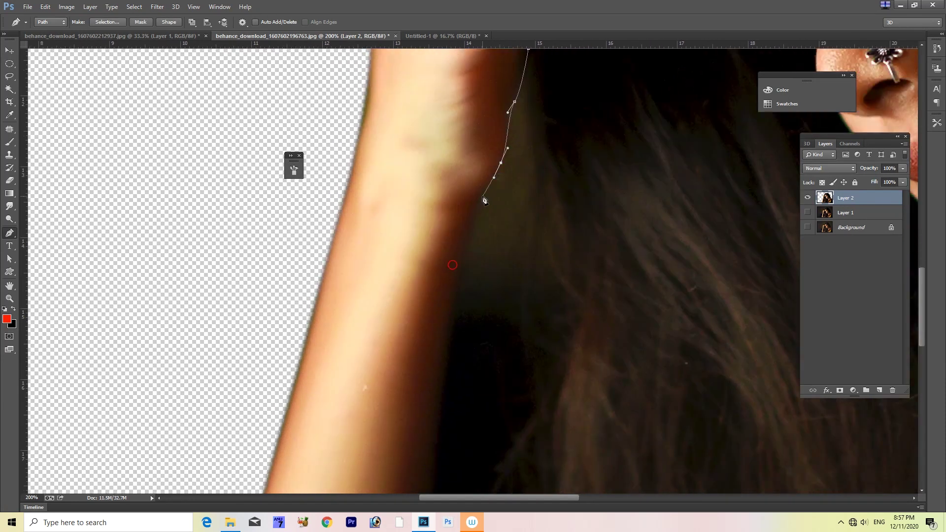
click(466, 244)
click(457, 278)
drag(446, 321, 487, 135)
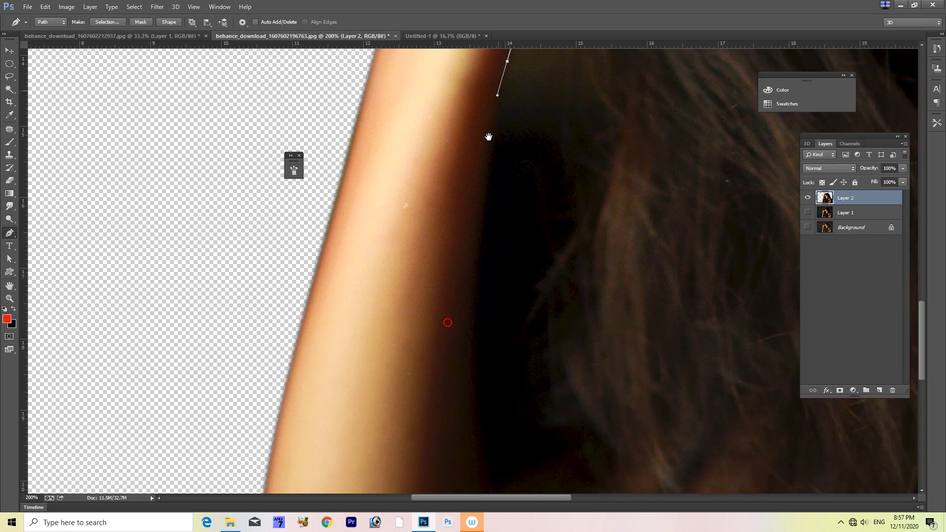
scroll(441, 310, down, 5)
drag(479, 272, 490, 345)
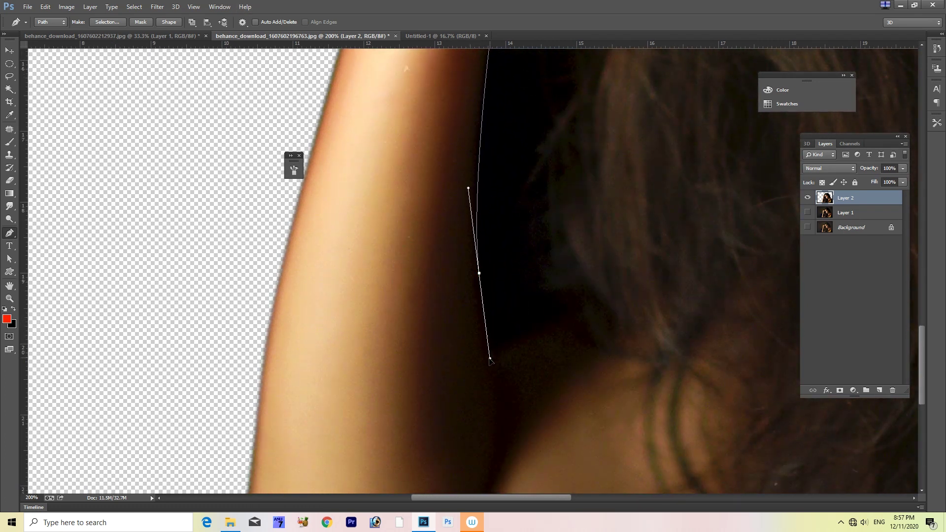
scroll(490, 360, down, 7)
drag(468, 178, 470, 265)
scroll(470, 265, down, 3)
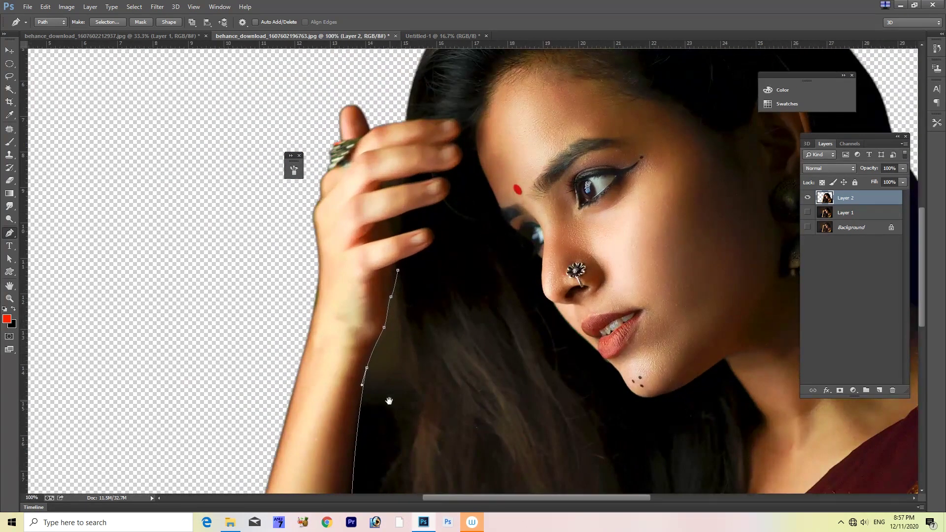
scroll(415, 394, up, 1)
scroll(444, 320, up, 1)
Trace back up the arm side and close the gap outline
click(449, 345)
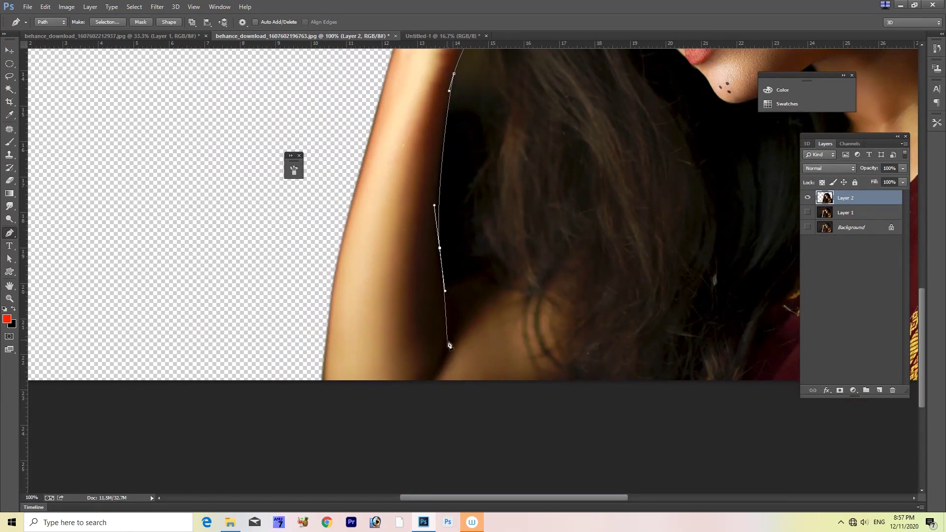
drag(503, 284, 495, 317)
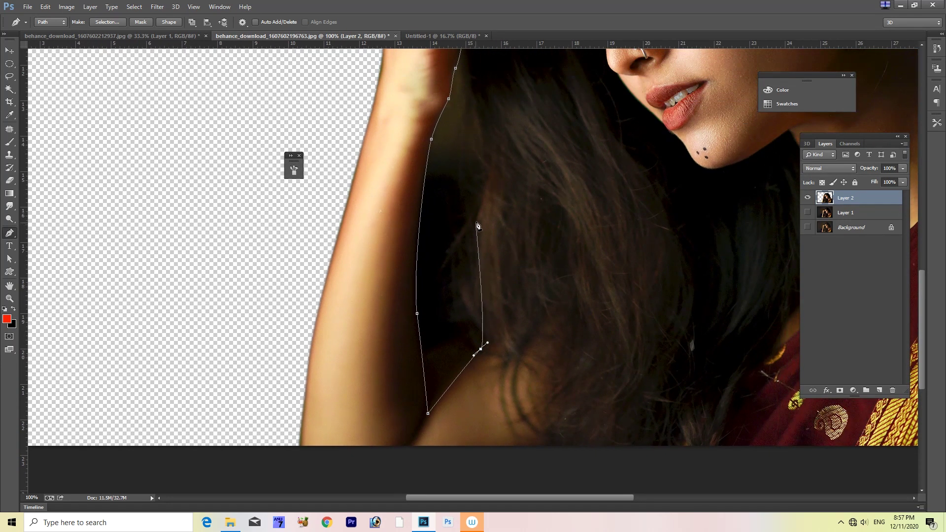
mouse_move(477, 217)
mouse_down()
mouse_move(486, 155)
mouse_move(483, 287)
mouse_up()
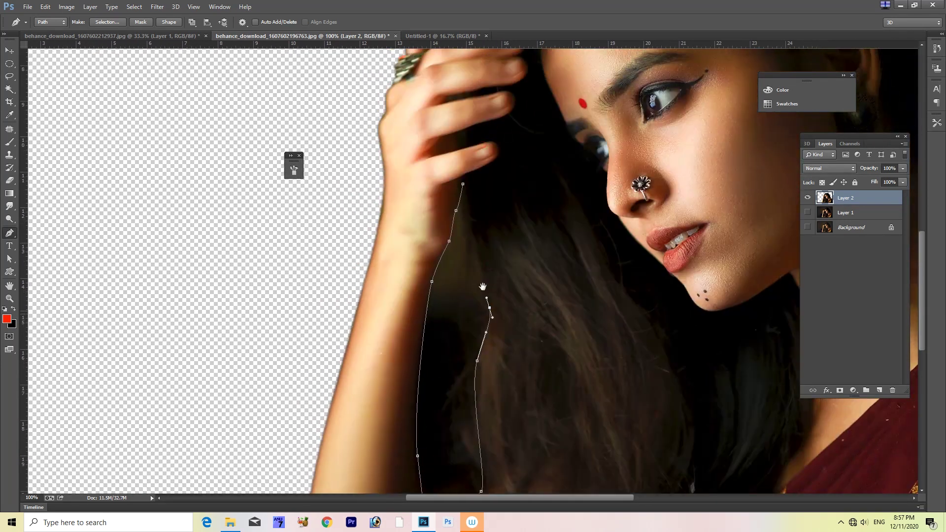
click(469, 252)
click(469, 200)
drag(463, 181, 480, 261)
Feather the gap selection, delete the dark background inside it, deselect, and zoom out
key(ctrl+Return)
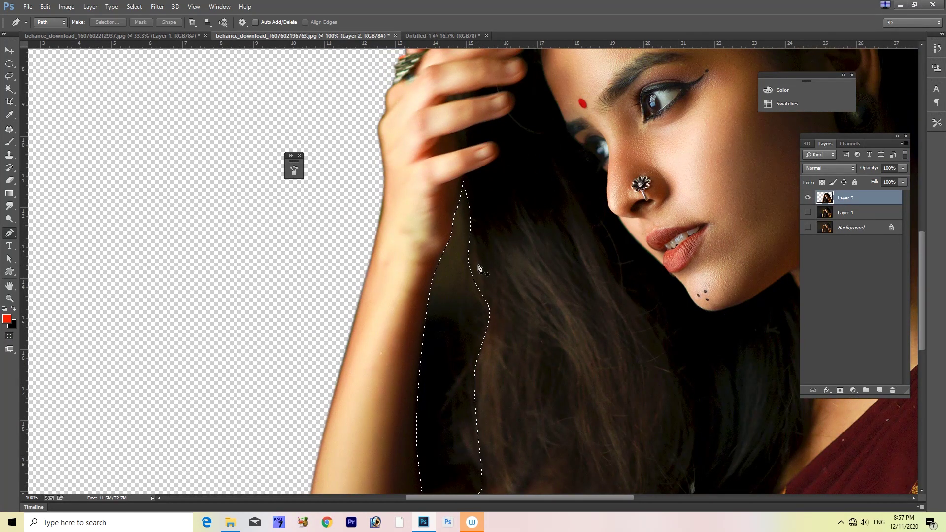
key(shift+F6)
key(Return)
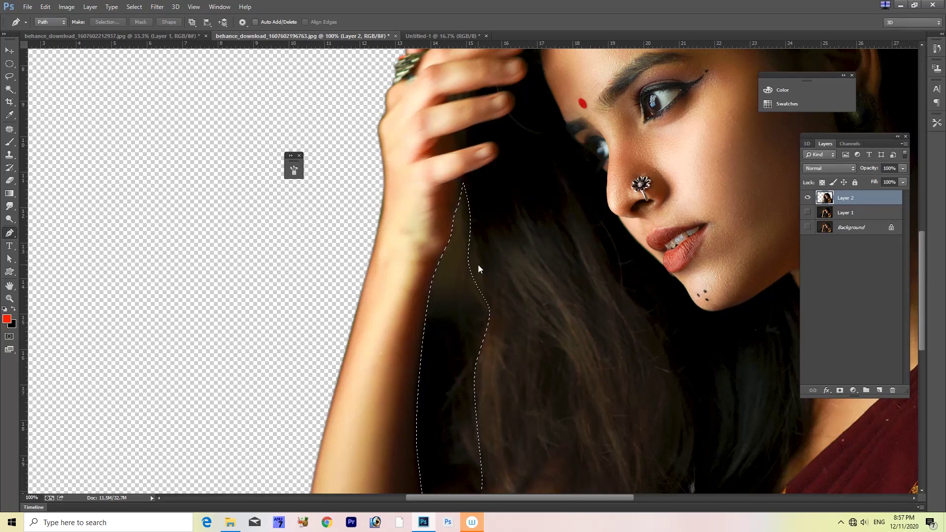
key(Delete)
key(ctrl+d)
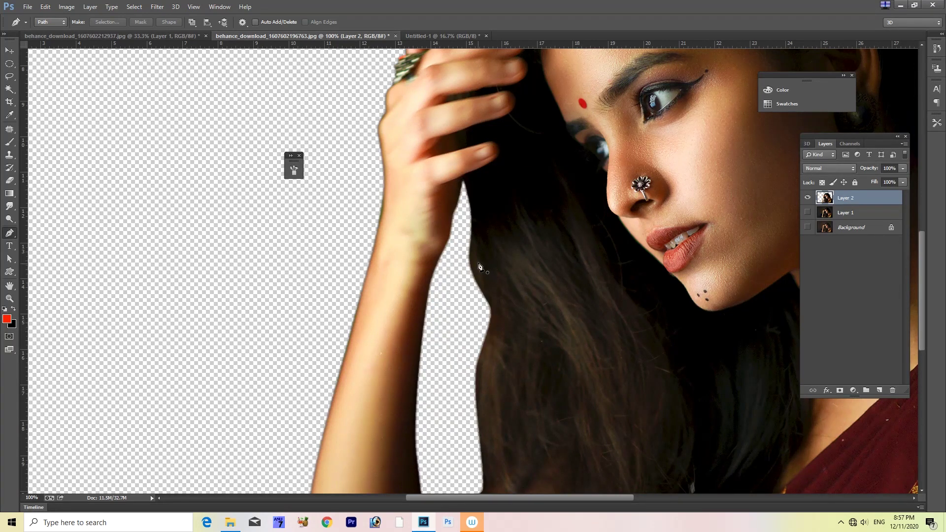
key(ctrl+minus)
key(ctrl+minus)
key(ctrl+minus)
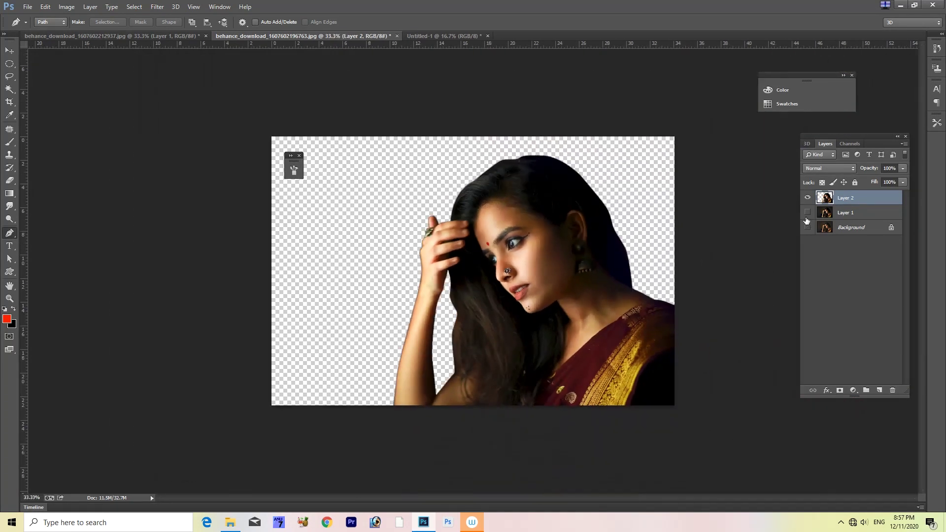
Briefly show Layer 1, hide it again, then show and select the Background layer
click(808, 212)
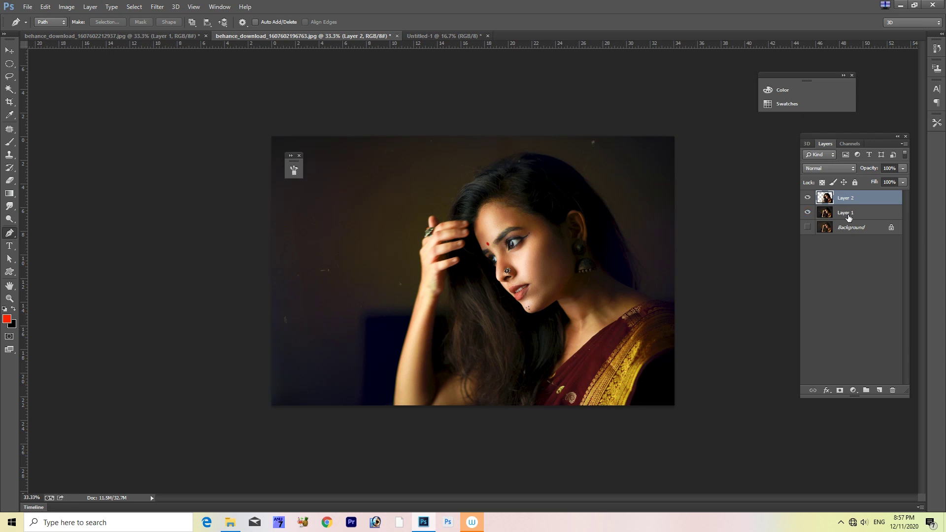
click(848, 218)
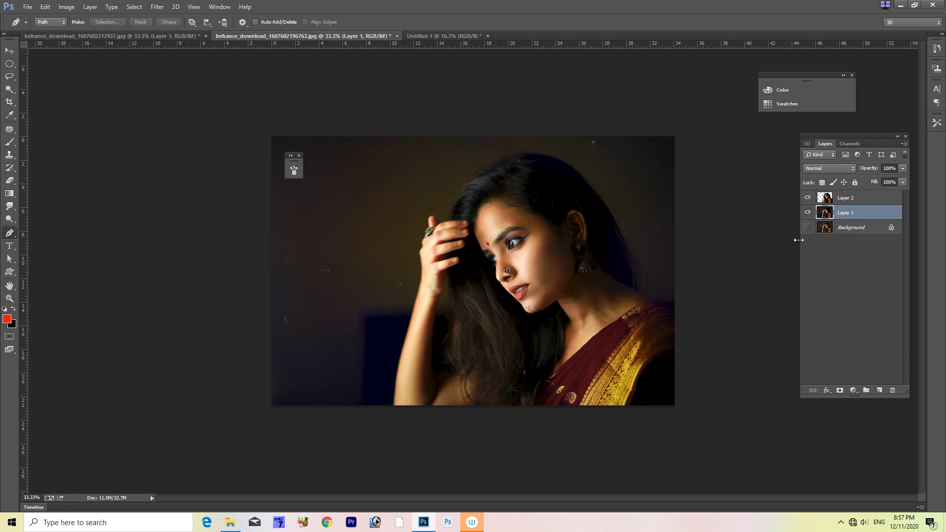
click(808, 213)
click(808, 227)
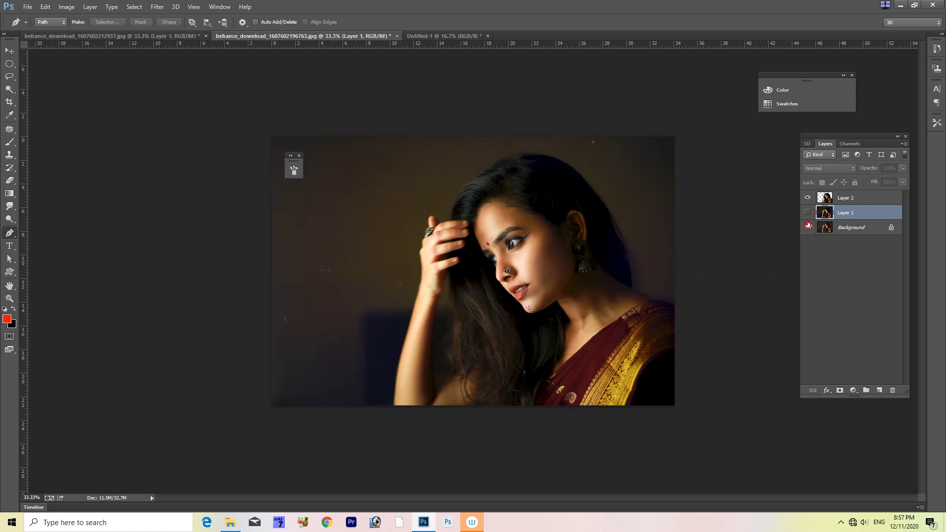
click(846, 229)
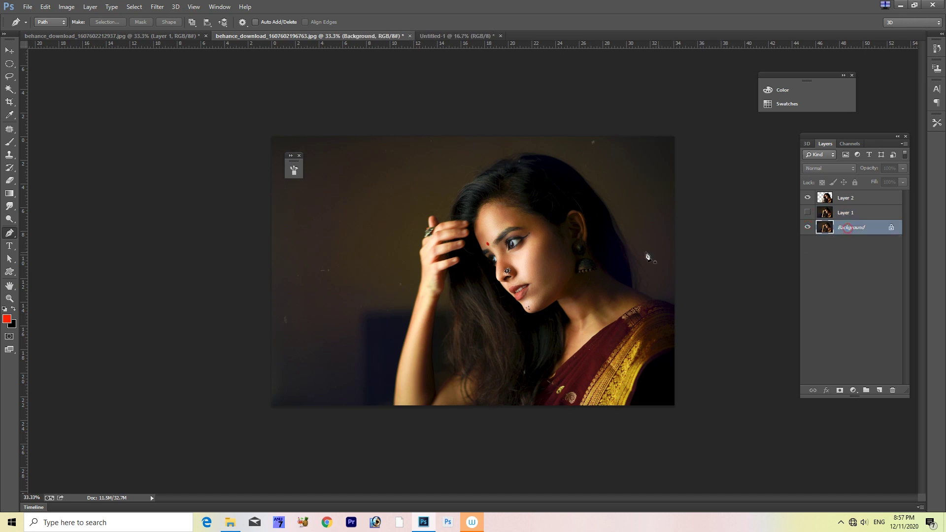
Lasso the head and shoulder, copy it to Layer 3 in Multiply mode, and move it above Layer 1
key(l)
drag(573, 257, 429, 190)
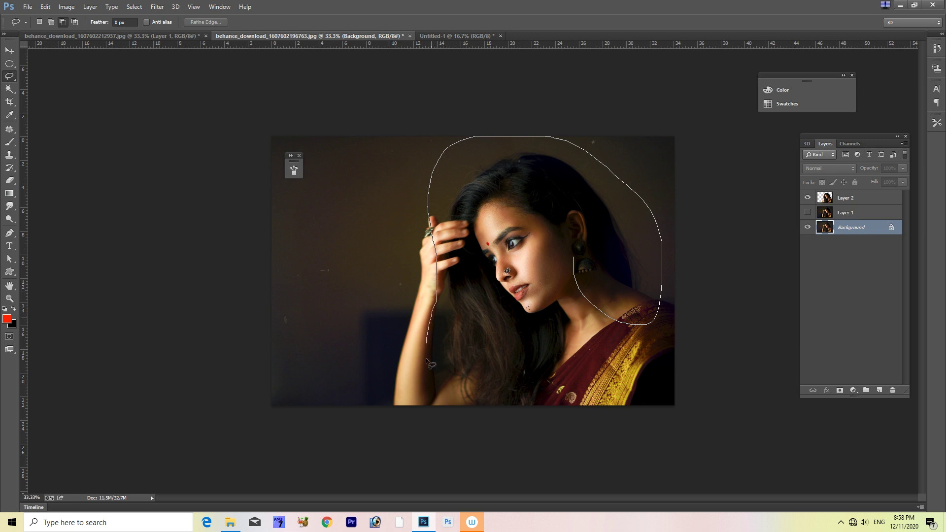
drag(450, 407, 572, 258)
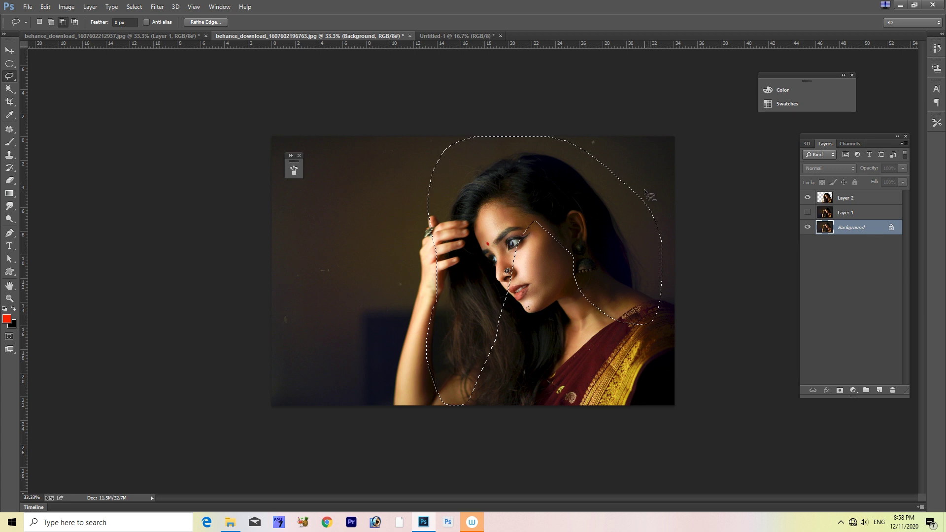
key(ctrl+j)
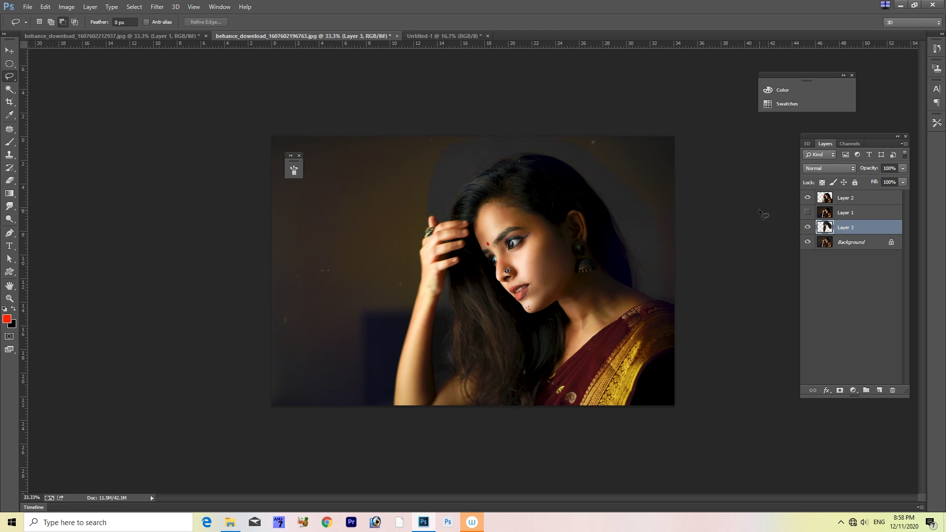
key(shift+alt+m)
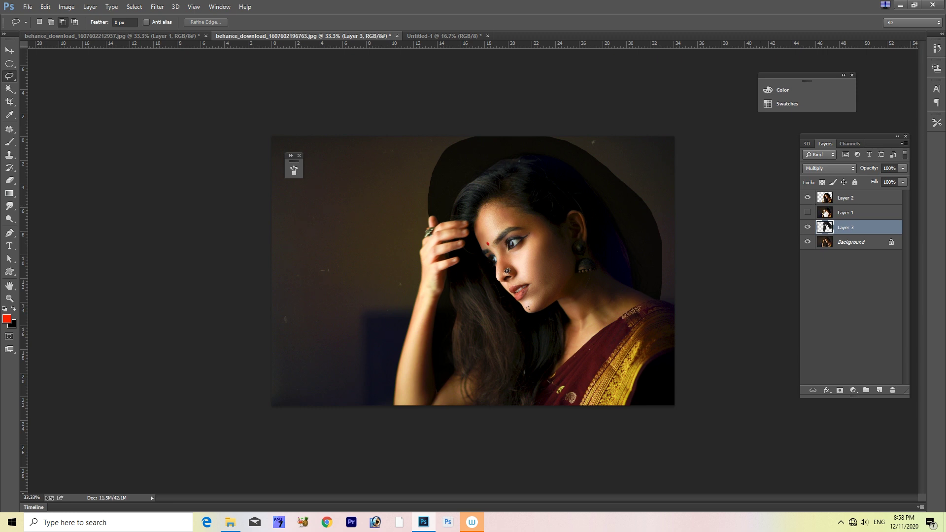
drag(844, 229, 846, 215)
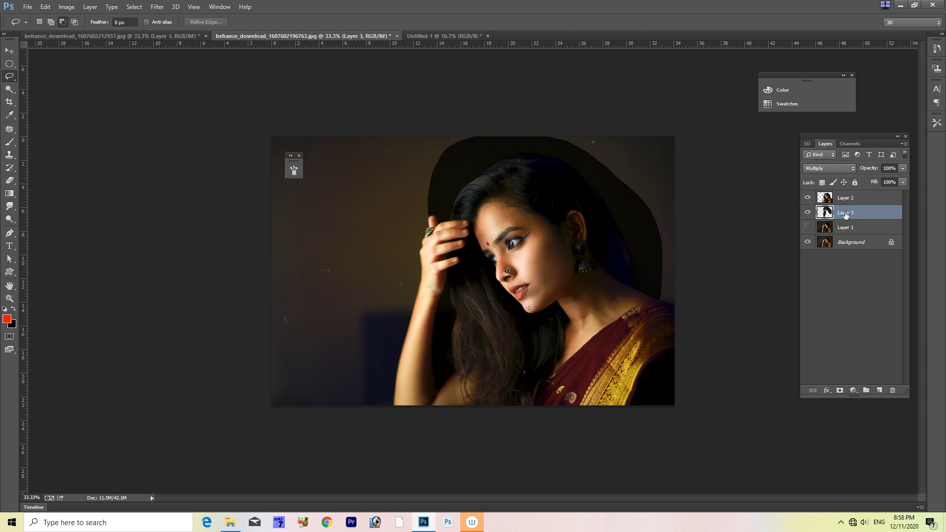
Make Layer 1 visible and fill it with white, then select Layer 3
click(842, 229)
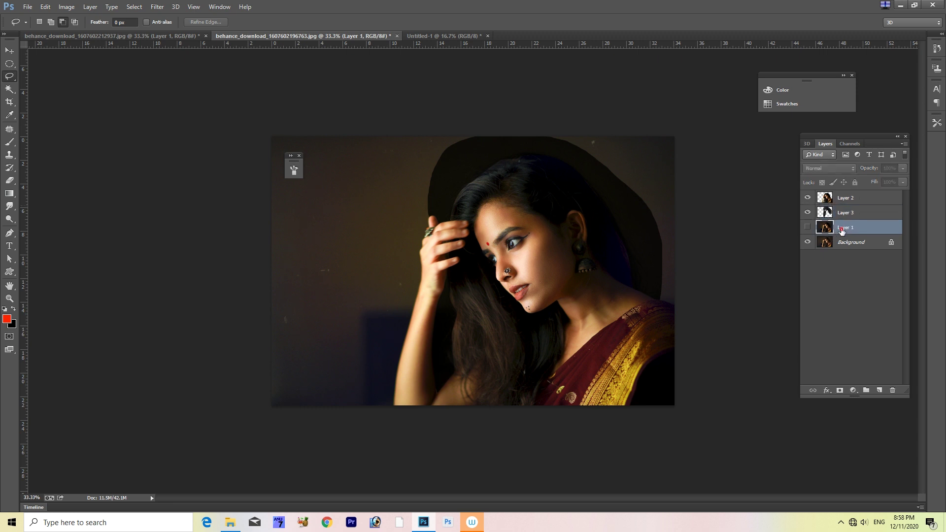
click(809, 229)
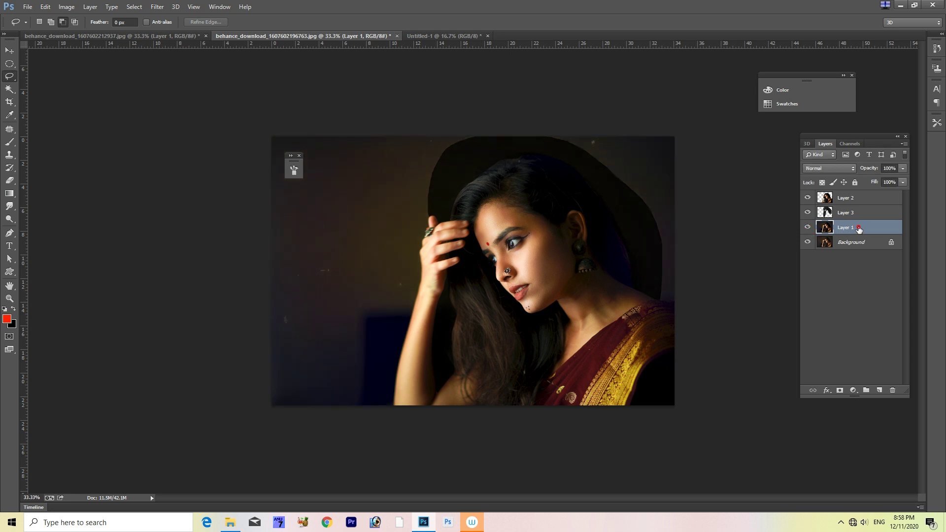
key(d)
key(ctrl+BackSpace)
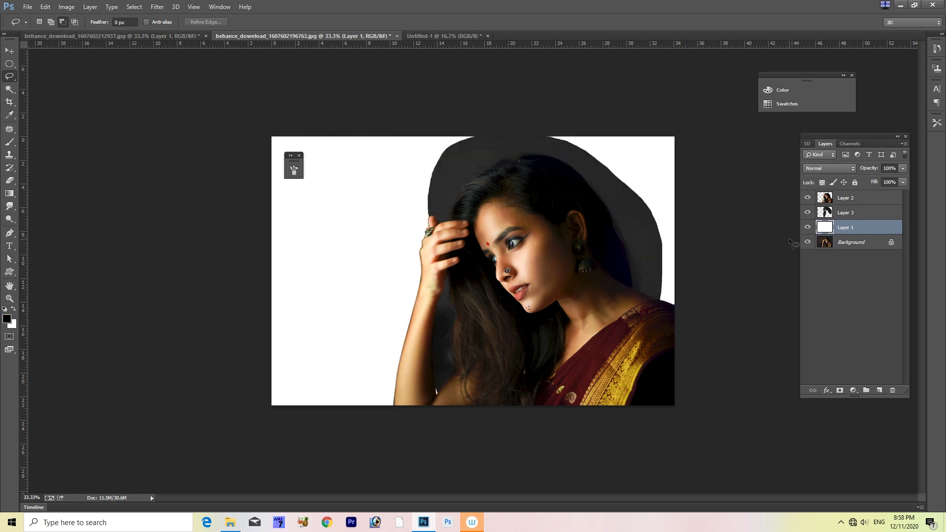
click(862, 215)
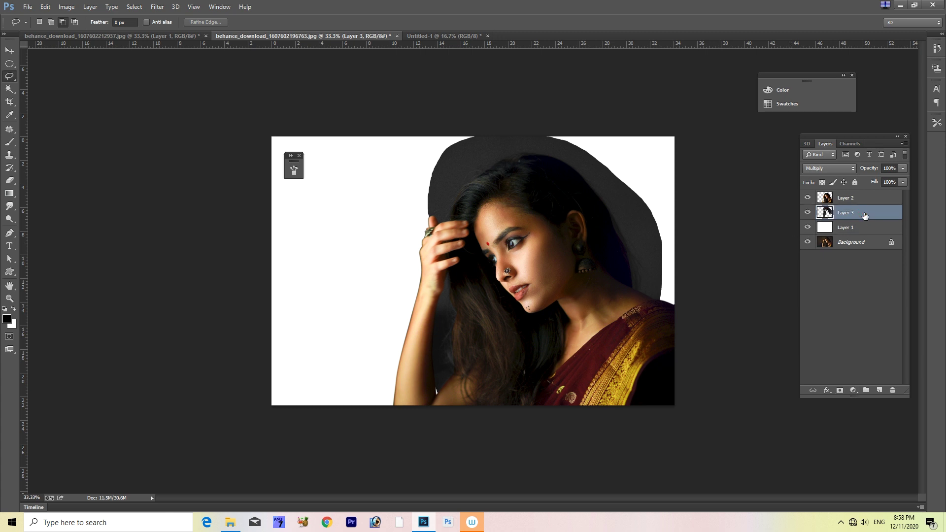
Try Auto and the black/white point eyedroppers in Levels on Layer 3, discarding each attempt
key(ctrl+l)
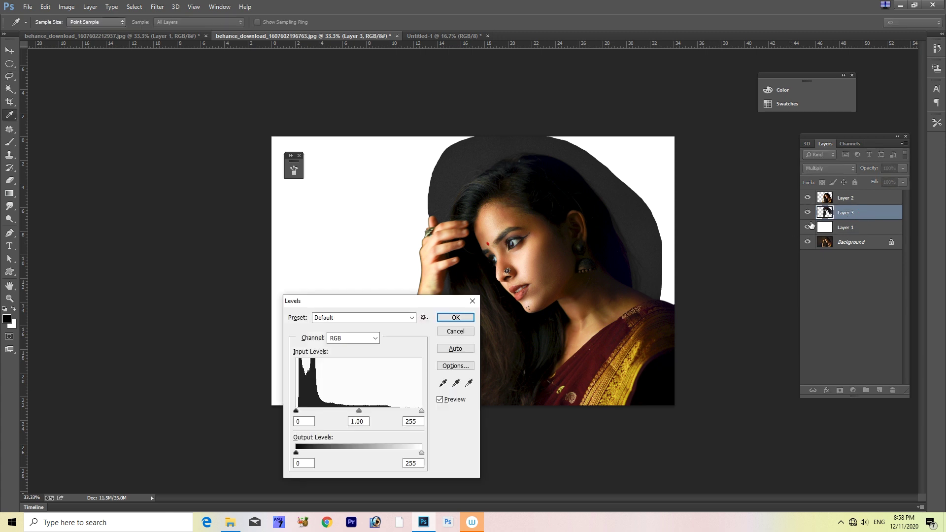
click(455, 348)
click(469, 384)
click(644, 219)
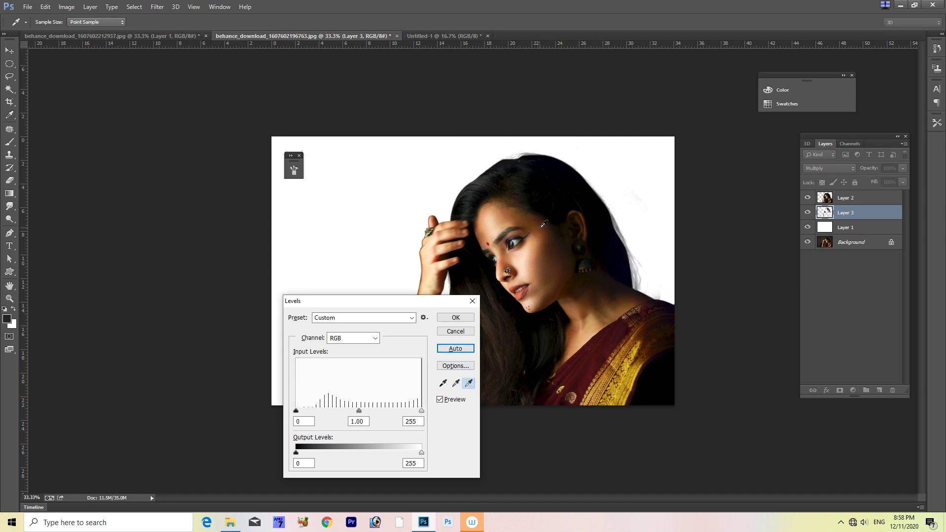
click(472, 332)
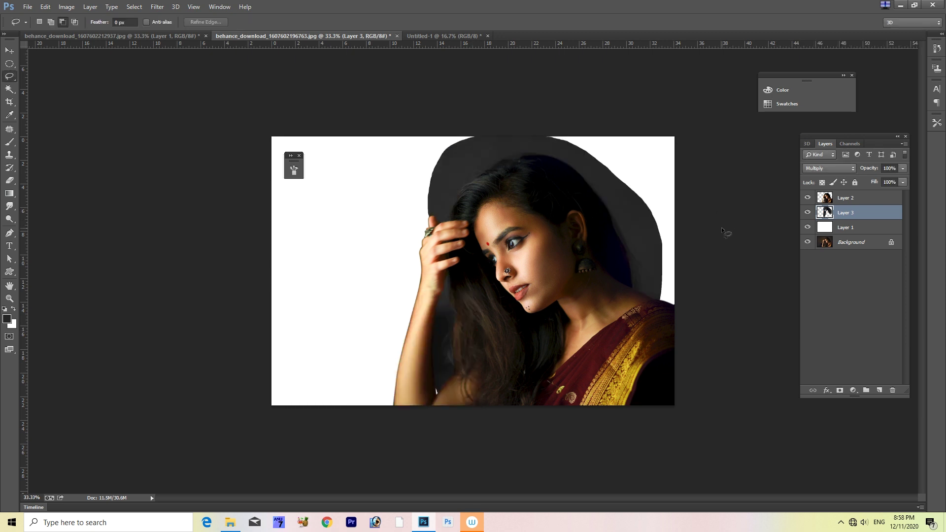
key(ctrl+l)
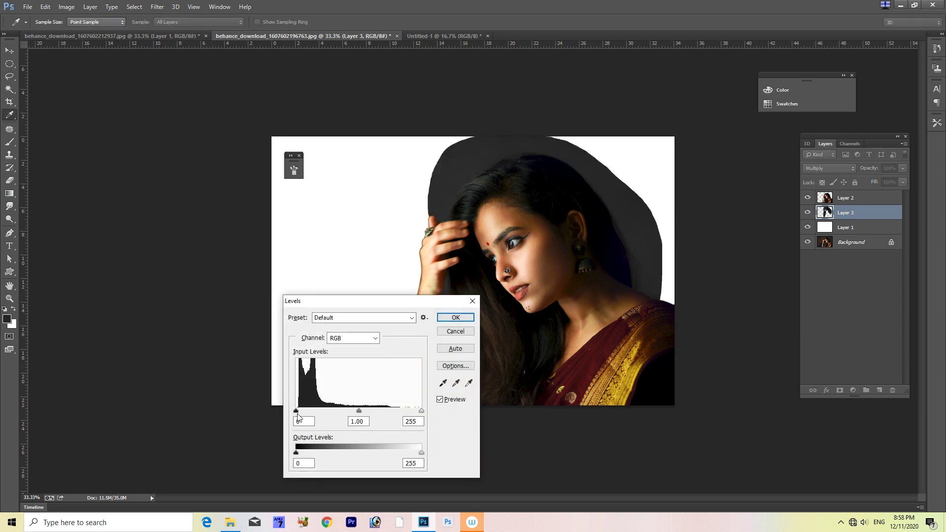
click(442, 384)
click(643, 207)
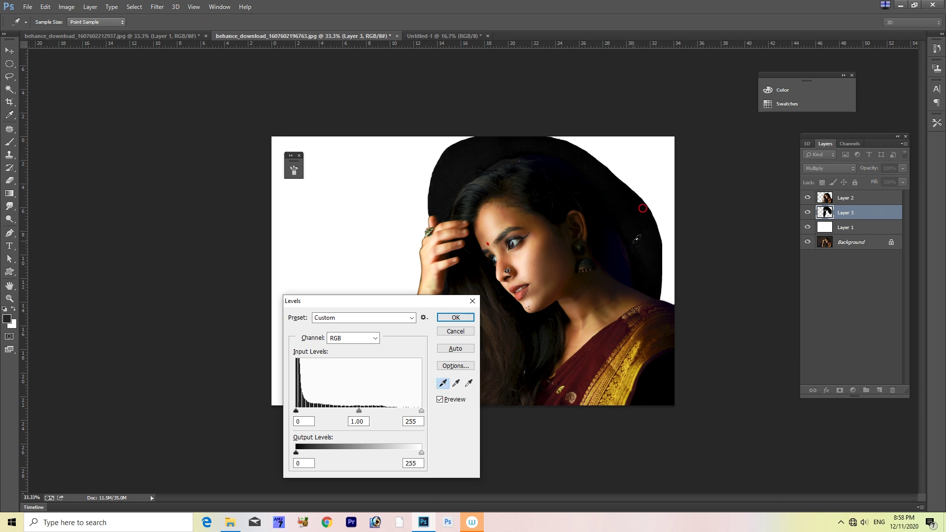
click(470, 383)
click(650, 233)
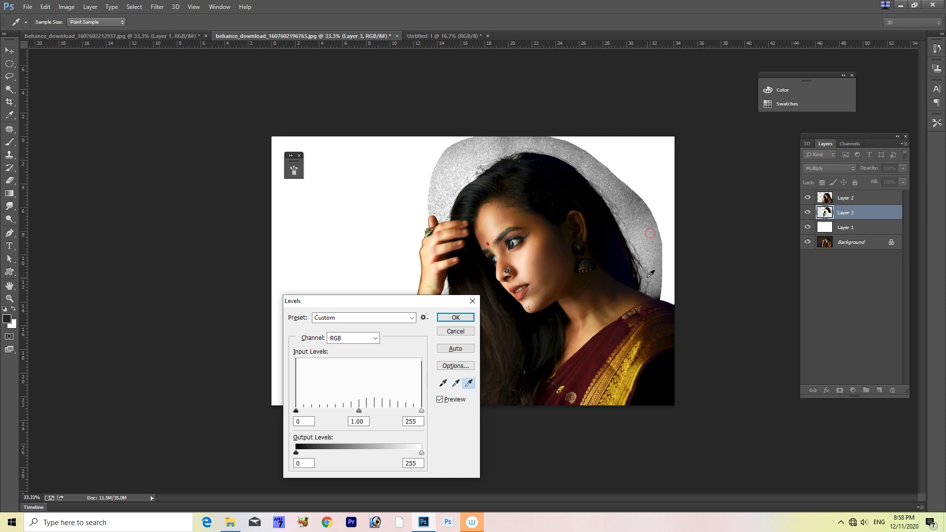
click(457, 338)
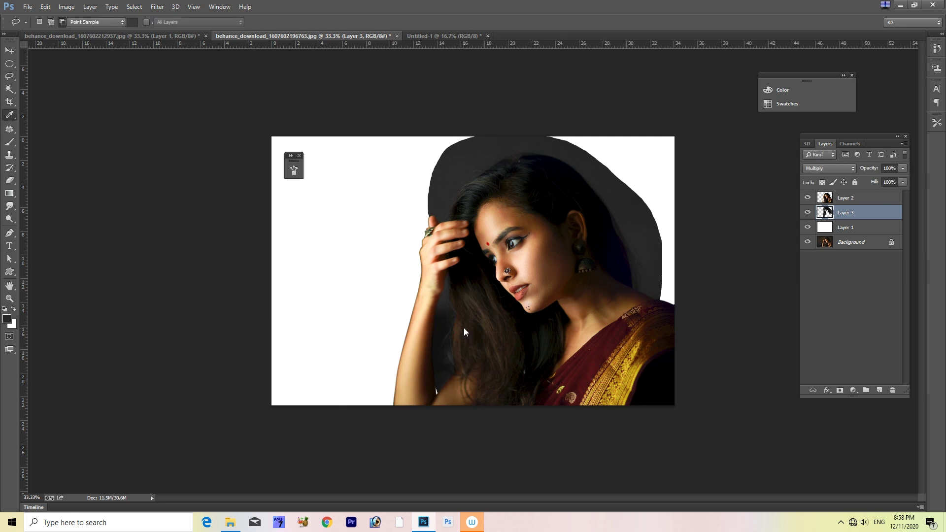
Sample the dark backdrop as white point, raise the black input level, and apply Levels
key(ctrl+l)
click(469, 384)
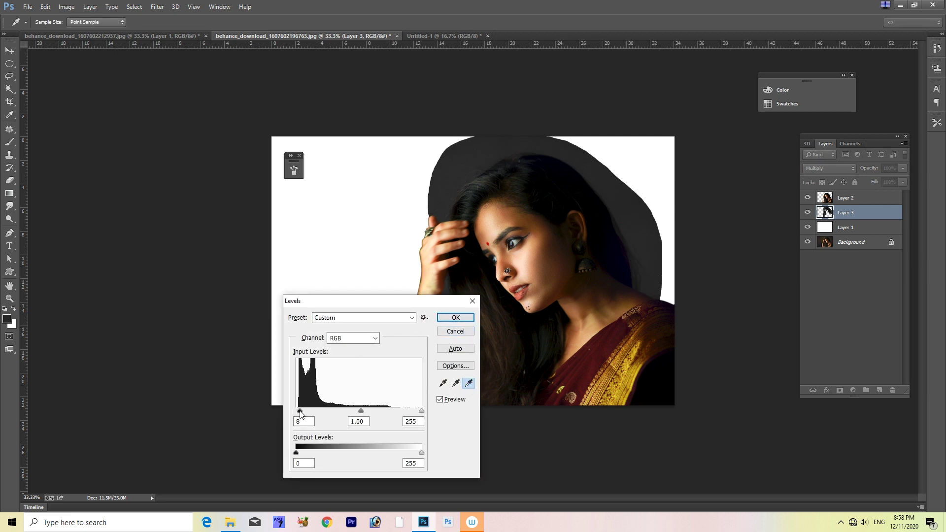
drag(300, 411, 310, 413)
click(469, 383)
click(469, 385)
click(648, 212)
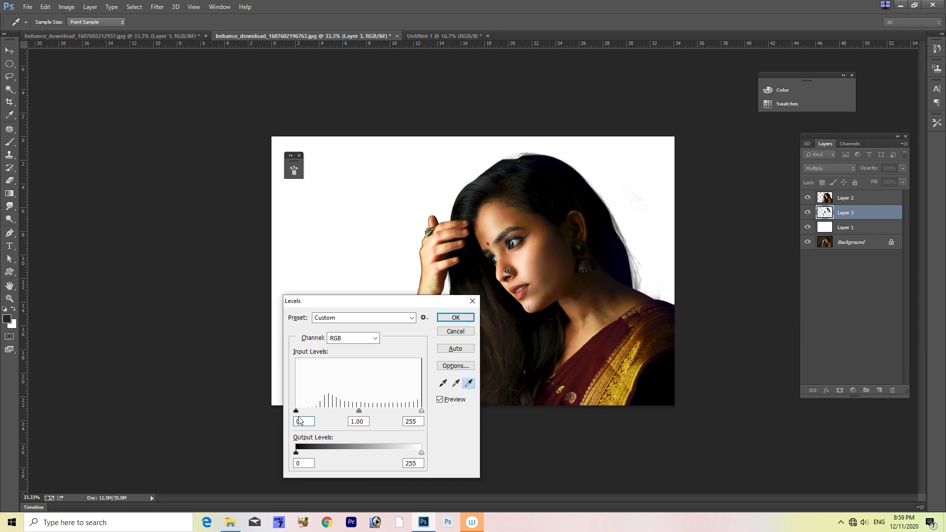
drag(299, 412, 330, 420)
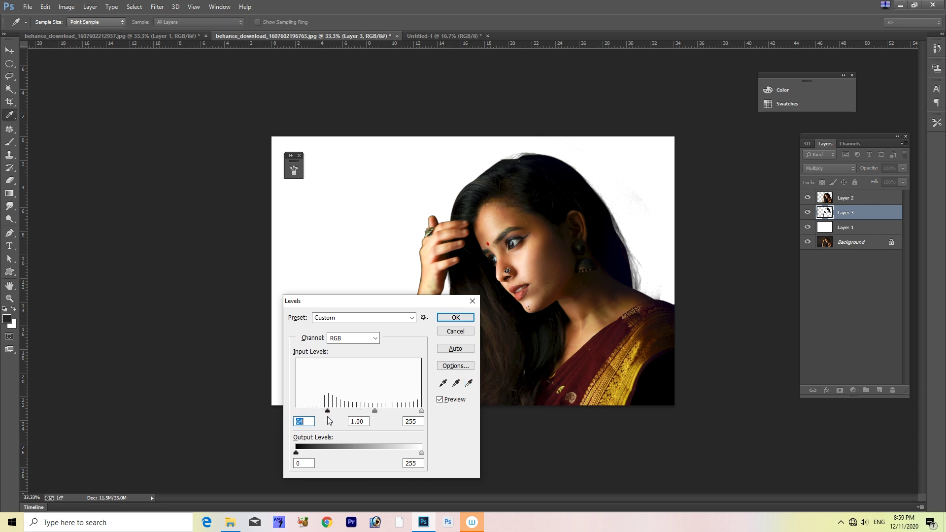
drag(411, 302, 341, 175)
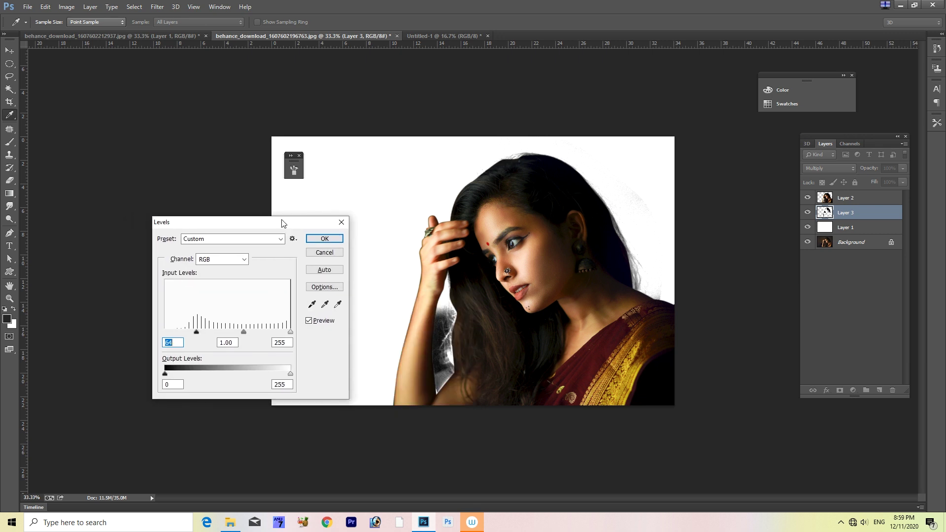
drag(341, 175, 299, 272)
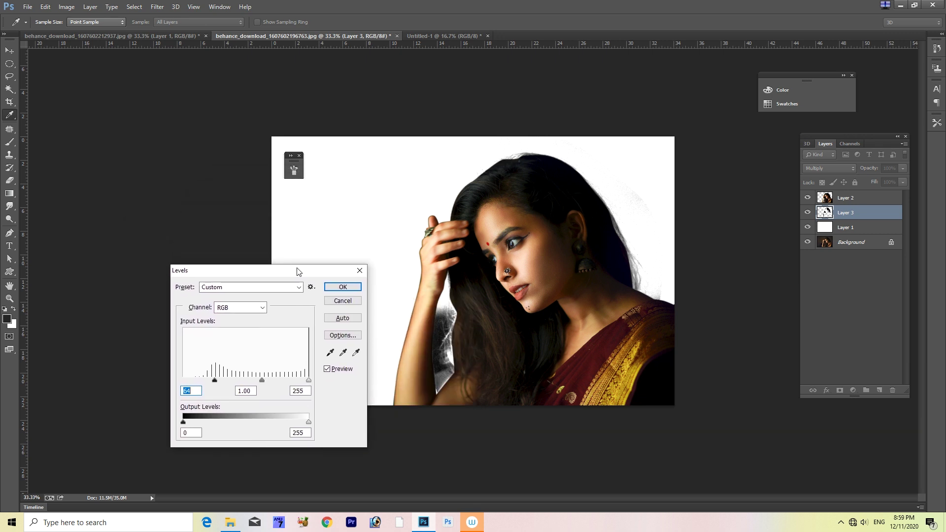
click(345, 286)
Erase the grey haze beside and down the hair edge on Layer 3
key(l)
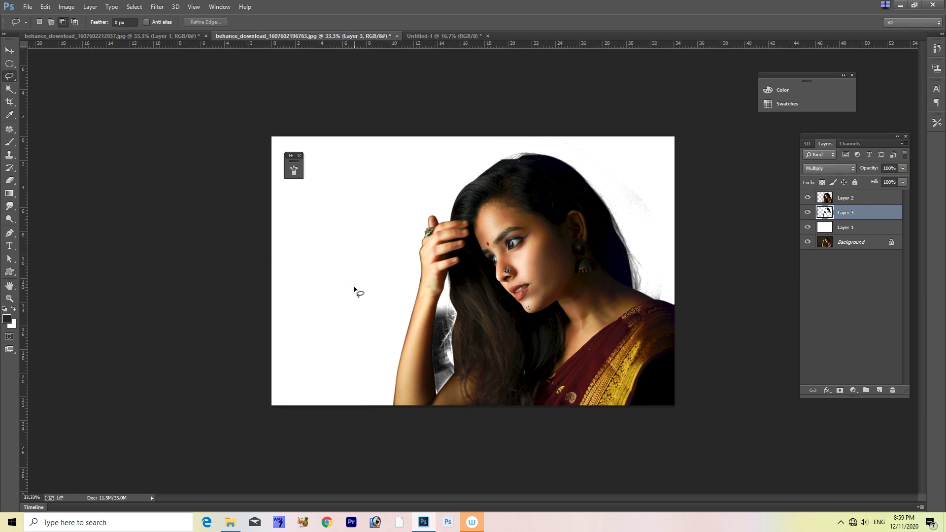
key(e)
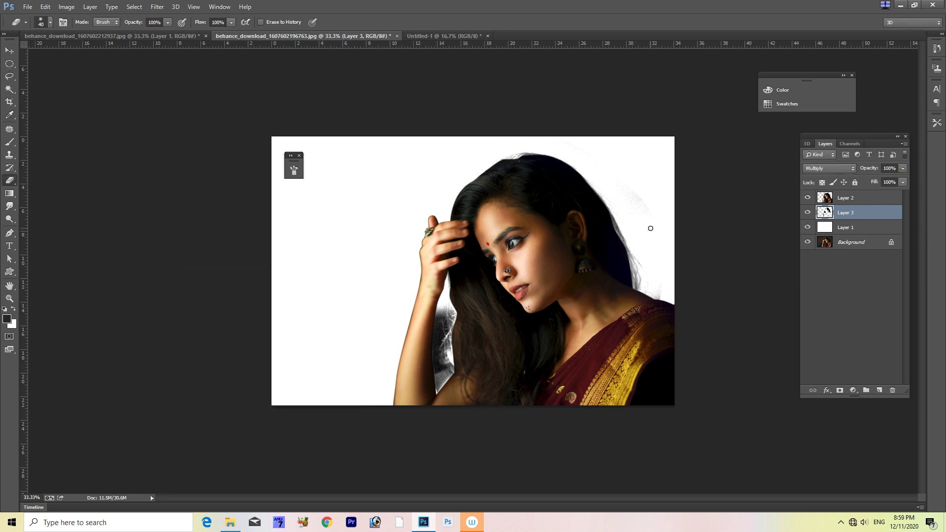
mouse_move(651, 224)
mouse_down()
mouse_move(608, 163)
mouse_move(665, 233)
mouse_up()
mouse_move(451, 320)
mouse_down()
mouse_move(438, 358)
mouse_move(450, 382)
mouse_up()
drag(444, 341, 422, 409)
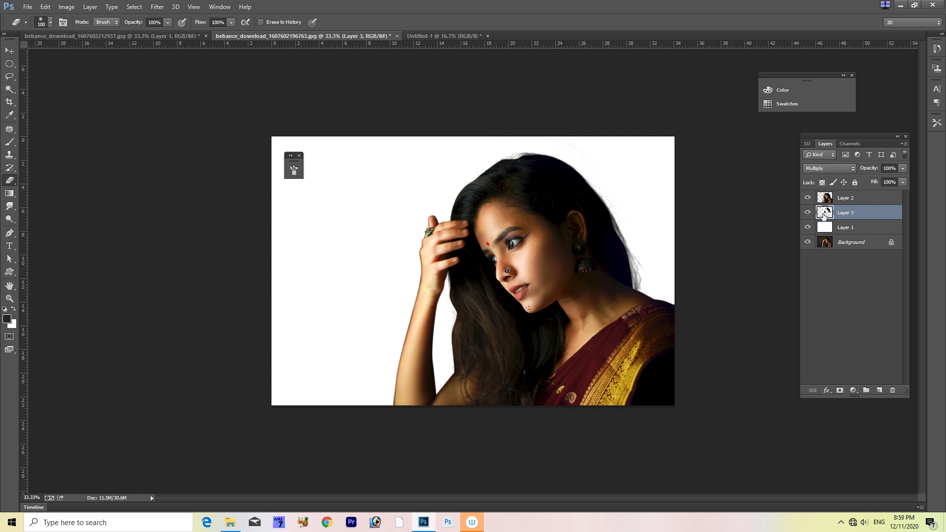
Raise Layer 3's Levels black input to 41, then select Layer 2 alongside Layer 3
key(ctrl+l)
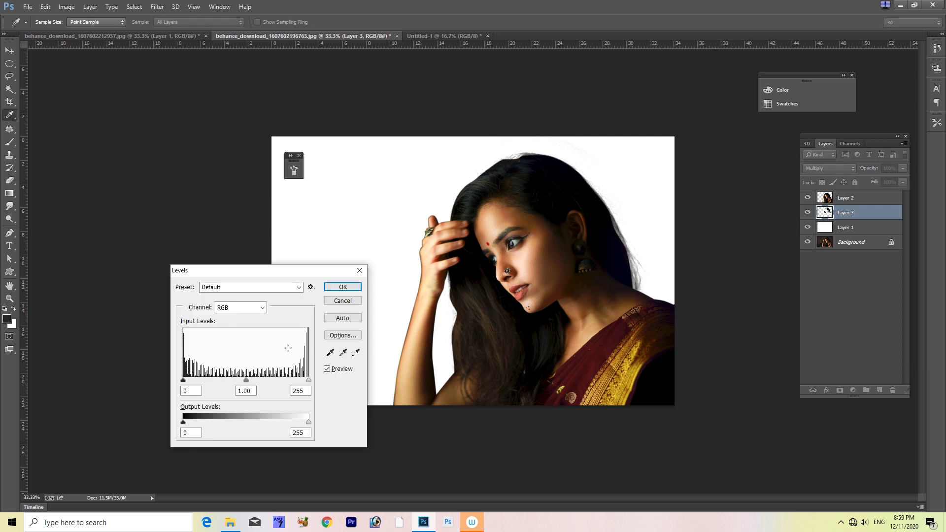
drag(187, 383, 205, 383)
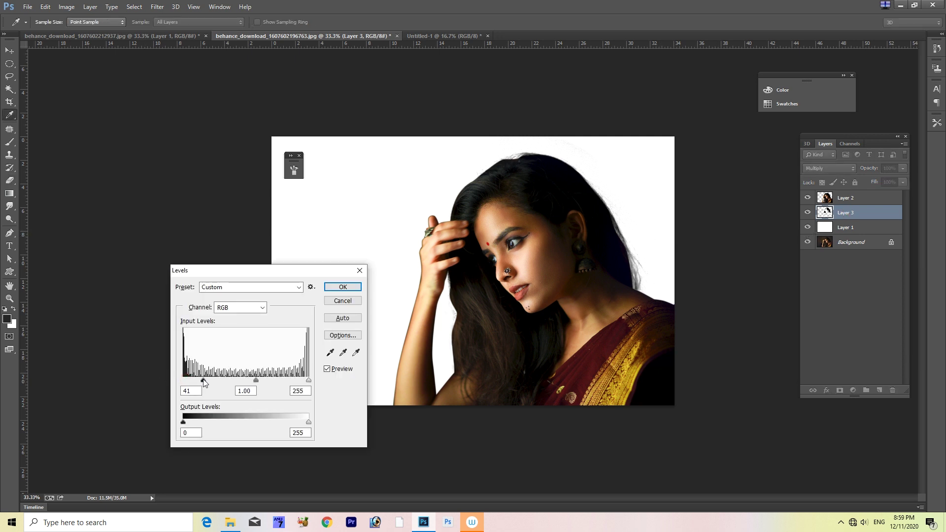
click(343, 286)
key(e)
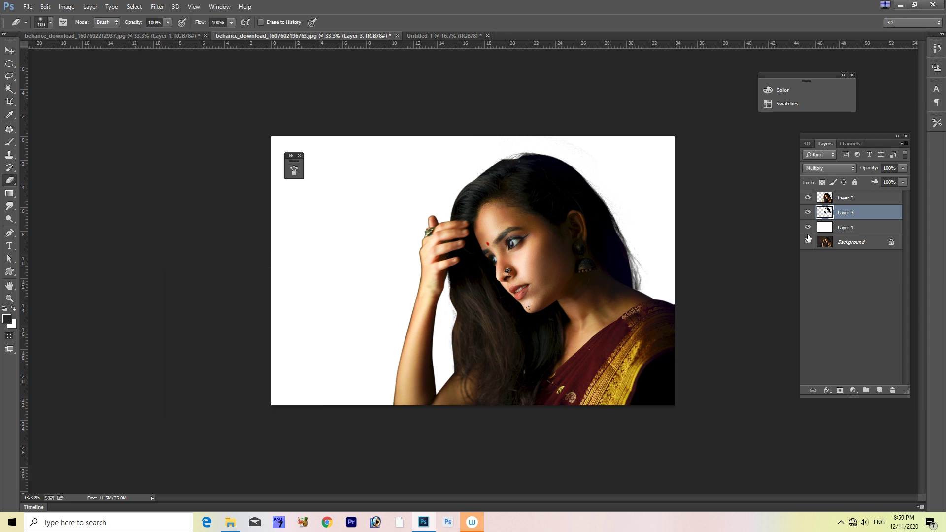
shift+click(853, 199)
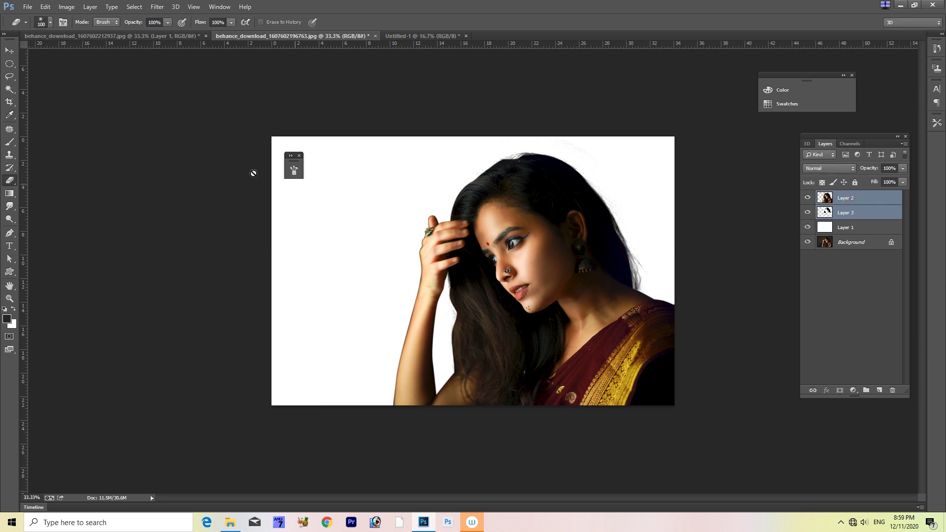
Link Layer 2 and Layer 3 and drop the portrait into the Untitled-1 garden composite
click(14, 52)
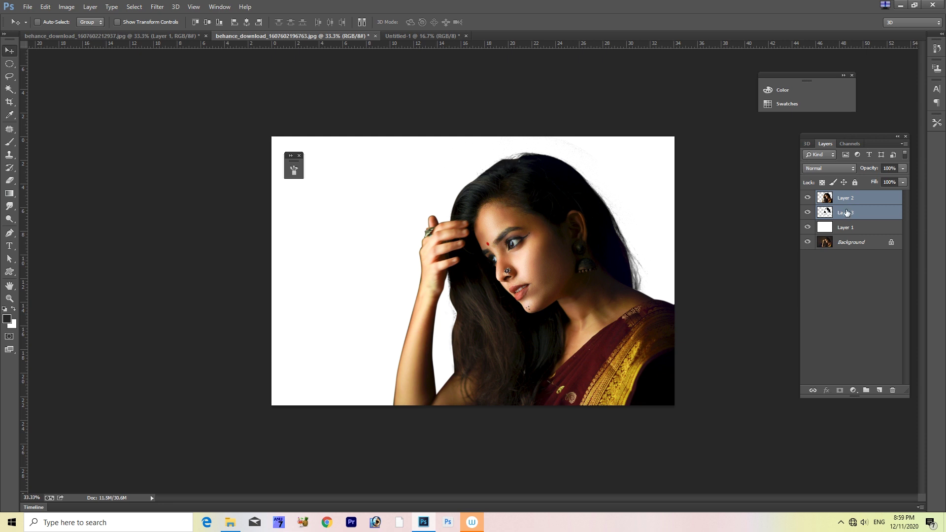
click(812, 390)
click(812, 390)
mouse_move(506, 215)
mouse_down()
mouse_move(515, 229)
mouse_move(402, 37)
mouse_up()
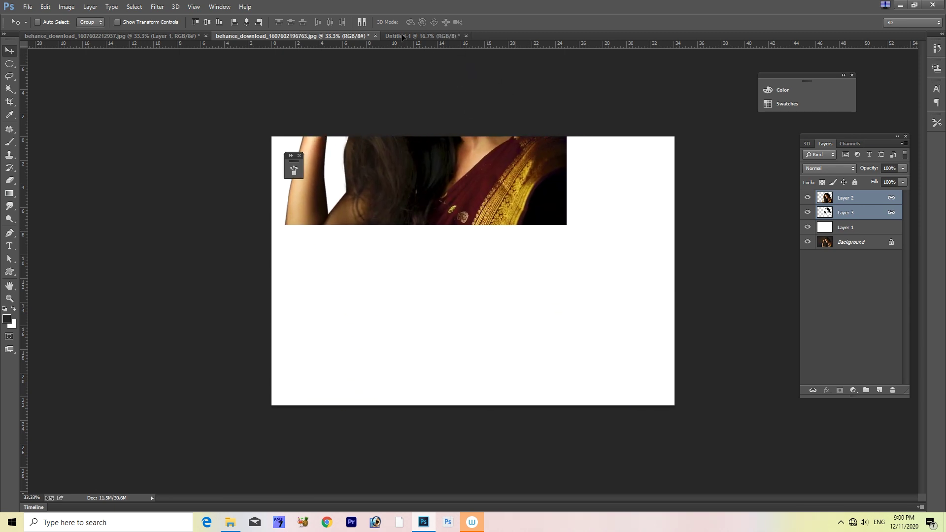
drag(403, 37, 465, 265)
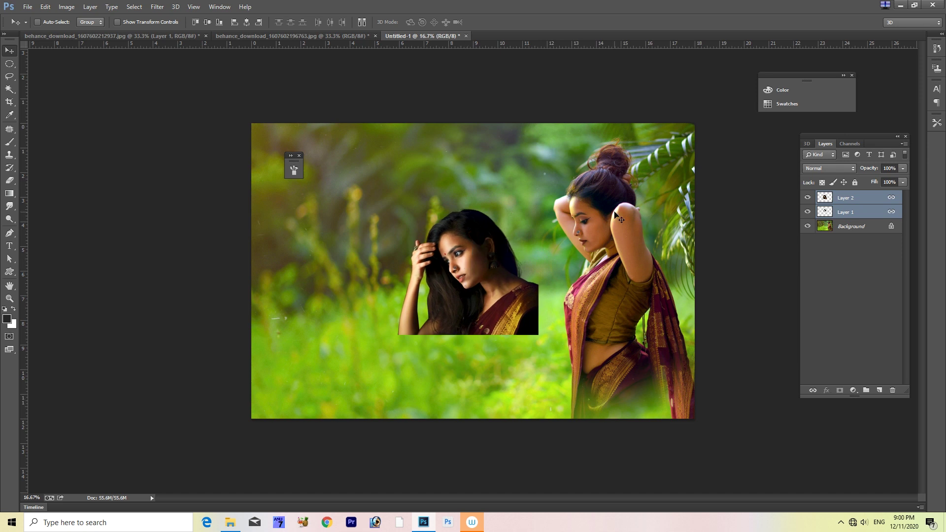
Scale the pasted portrait to about 280%, rotate it about -7°, and shift it left
key(ctrl+t)
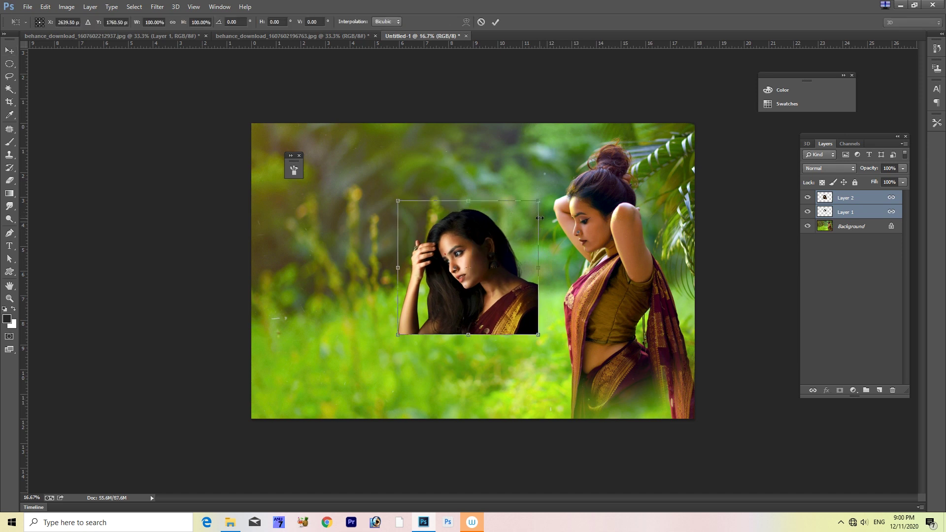
drag(539, 202, 636, 141)
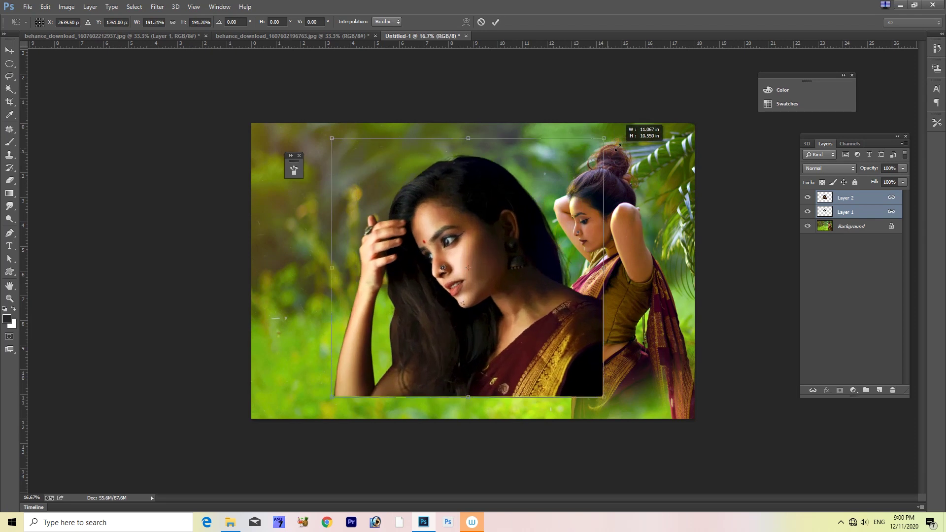
drag(635, 141, 651, 127)
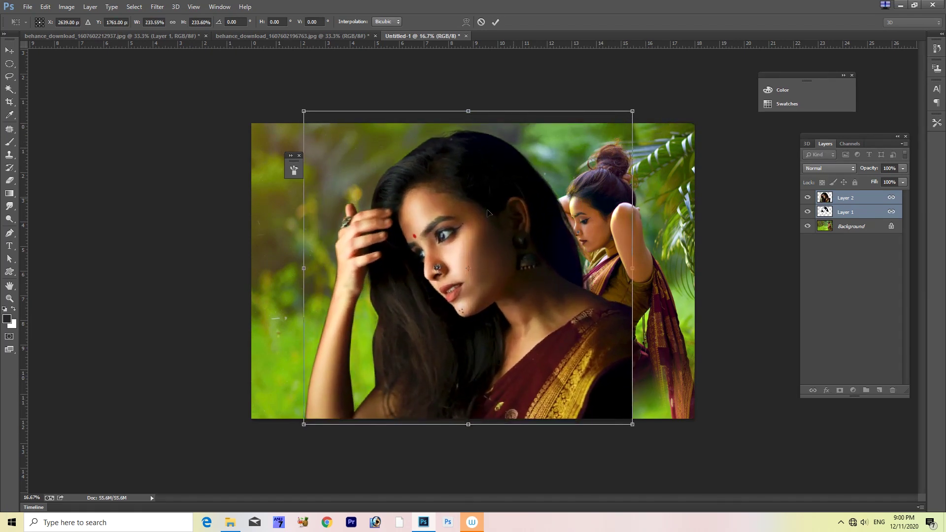
drag(259, 289, 262, 309)
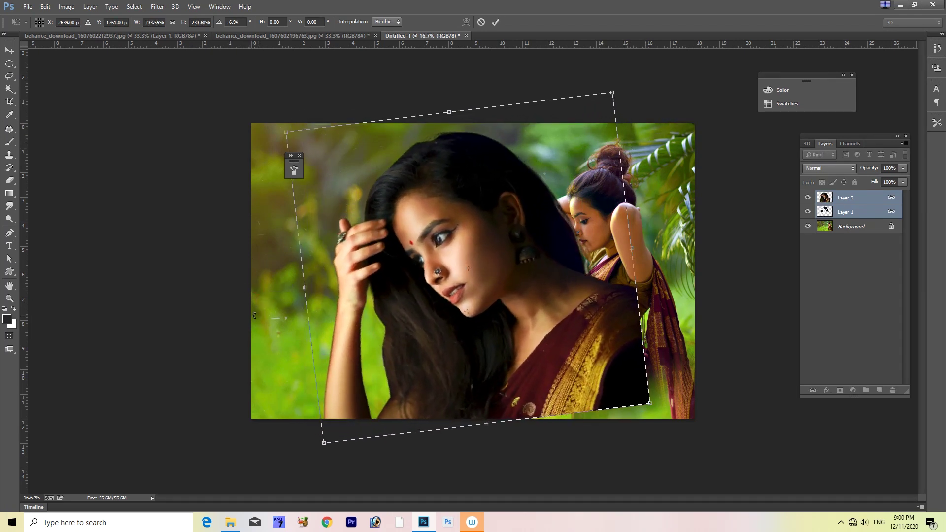
mouse_move(454, 265)
mouse_down()
mouse_move(363, 281)
mouse_move(431, 263)
mouse_up()
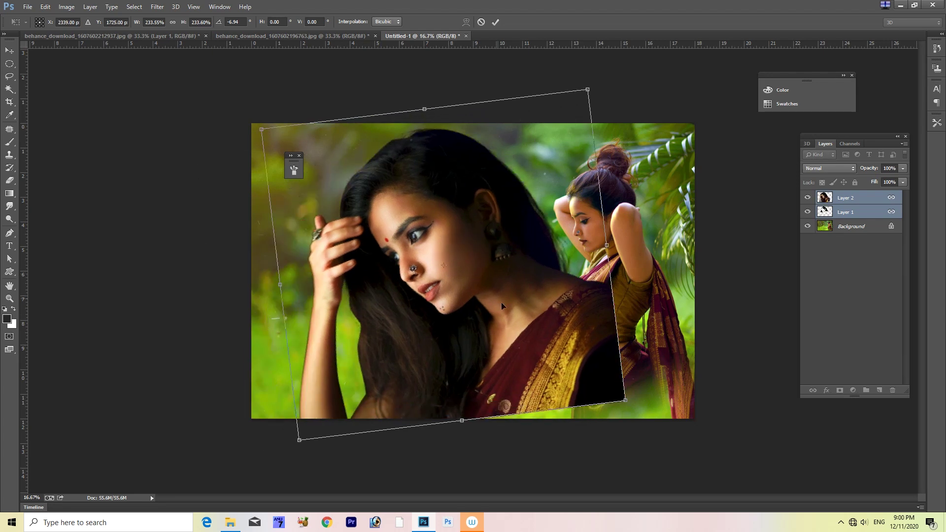
drag(627, 402, 667, 423)
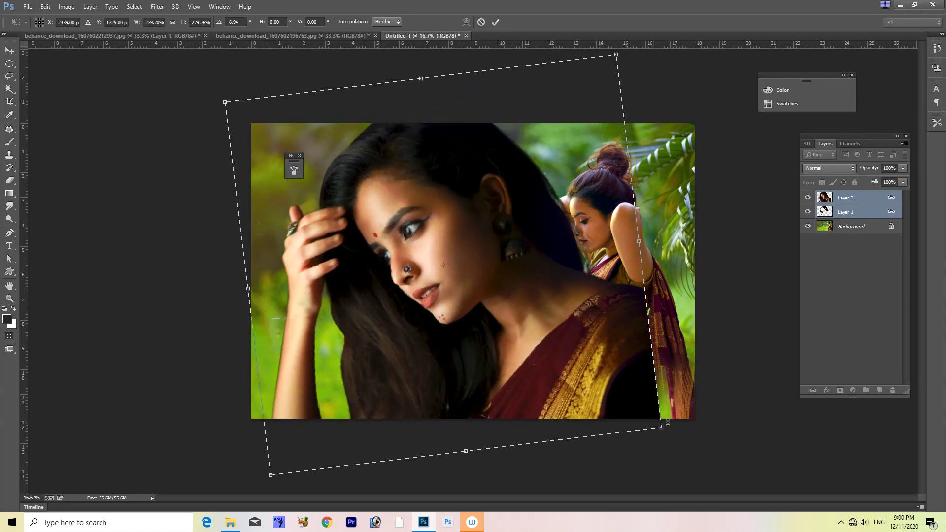
key(Return)
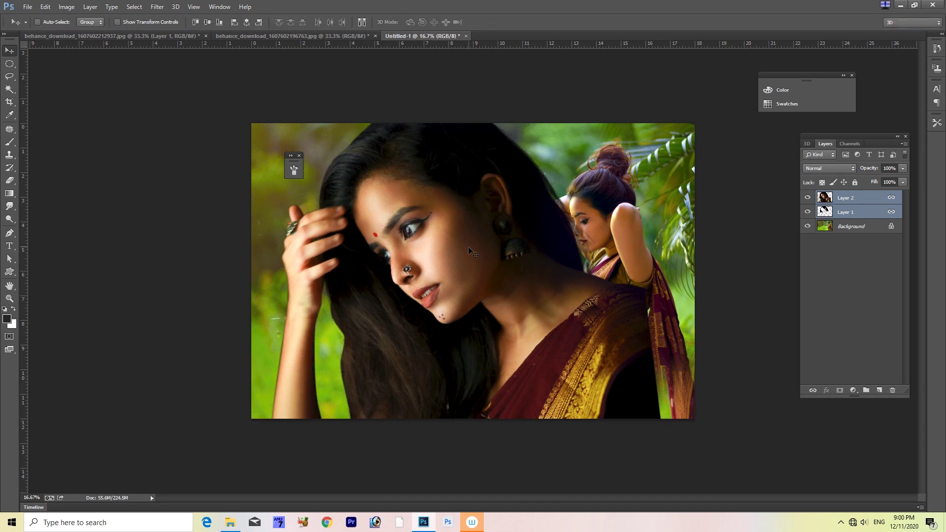
Group the portrait layers into Group 1, add a hide-all mask, and paint the face back in
click(867, 392)
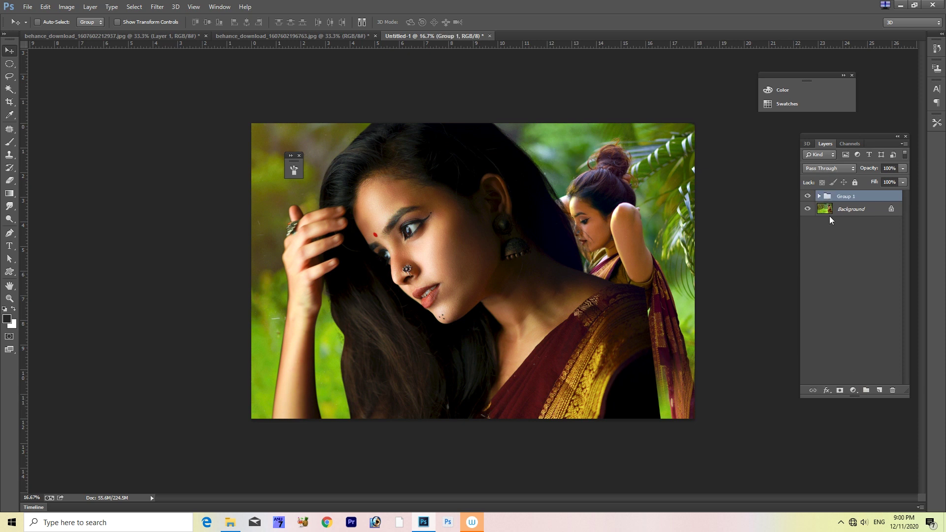
alt+click(841, 392)
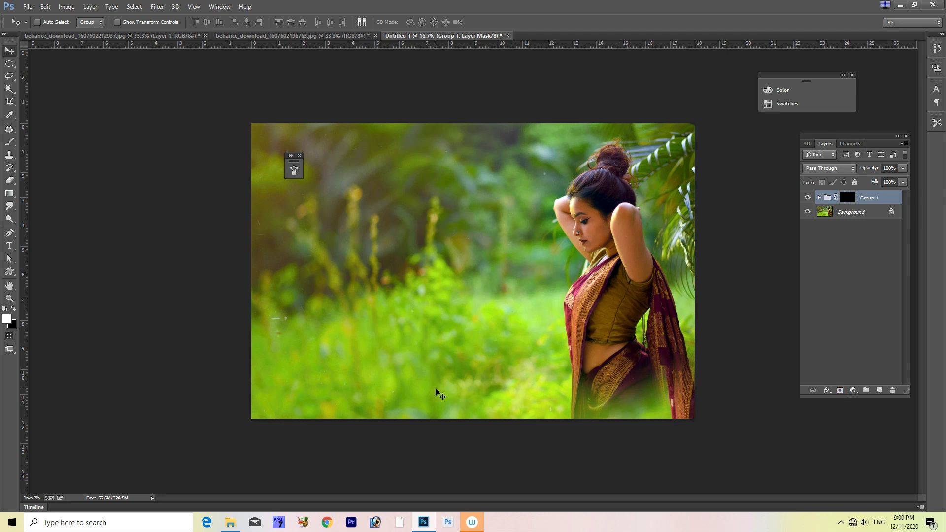
key(b)
mouse_move(382, 291)
mouse_down()
mouse_move(423, 211)
mouse_move(414, 226)
mouse_move(484, 333)
mouse_move(453, 211)
mouse_move(460, 316)
mouse_move(363, 249)
mouse_move(365, 158)
mouse_move(452, 211)
mouse_move(423, 179)
mouse_move(379, 158)
mouse_move(421, 250)
mouse_up()
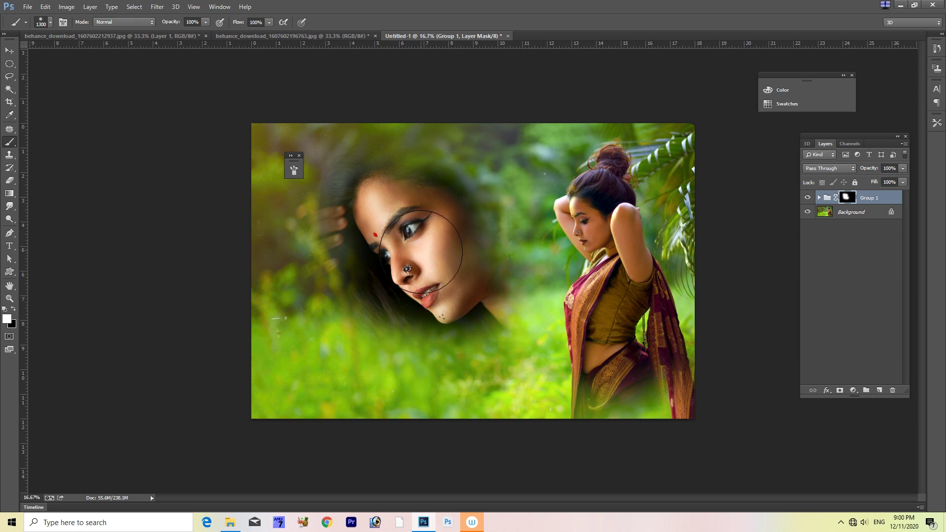
Paint white with a 1500–1700 brush to reveal ear, hair, earring and forearm edge
key(bracketright)
key(bracketright)
key(bracketright)
mouse_move(486, 232)
mouse_down()
mouse_move(464, 201)
mouse_move(401, 158)
mouse_move(317, 158)
mouse_move(327, 274)
mouse_move(375, 323)
mouse_move(475, 317)
mouse_move(518, 348)
mouse_move(516, 321)
mouse_move(309, 342)
mouse_move(360, 296)
mouse_move(367, 170)
mouse_move(422, 187)
mouse_move(370, 165)
mouse_move(488, 198)
mouse_up()
key(bracketleft)
key(bracketleft)
mouse_move(386, 287)
mouse_down()
mouse_move(338, 306)
mouse_move(349, 275)
mouse_move(433, 296)
mouse_move(422, 359)
mouse_move(419, 342)
mouse_move(412, 363)
mouse_move(415, 214)
mouse_up()
drag(258, 454, 275, 338)
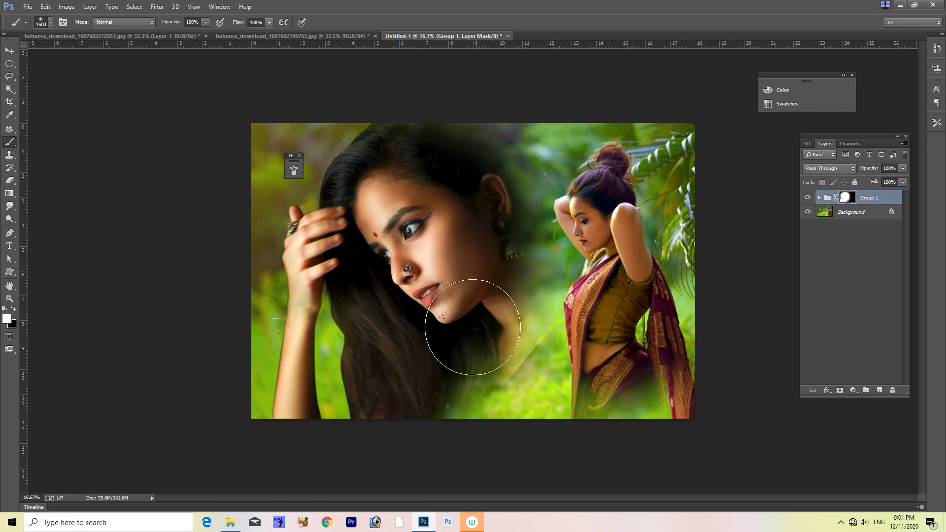
drag(491, 295, 446, 163)
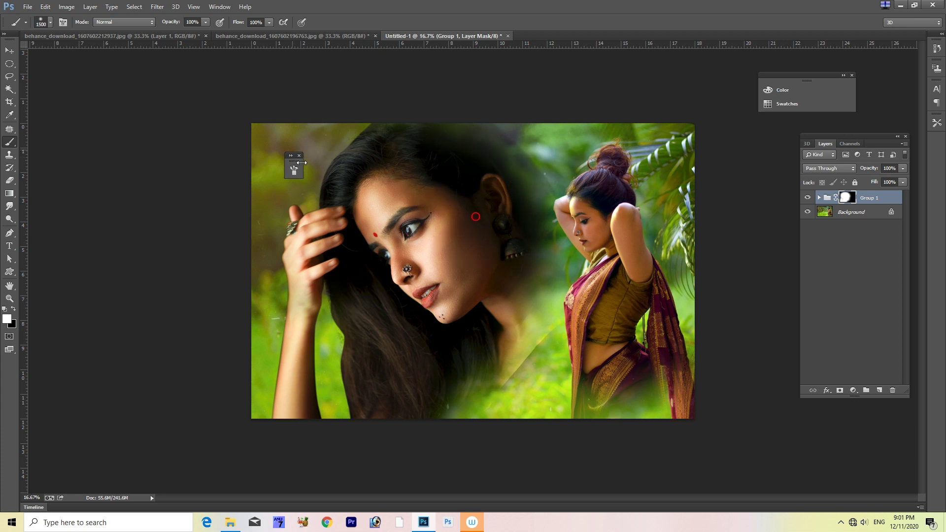
key(ctrl+plus)
key(ctrl+plus)
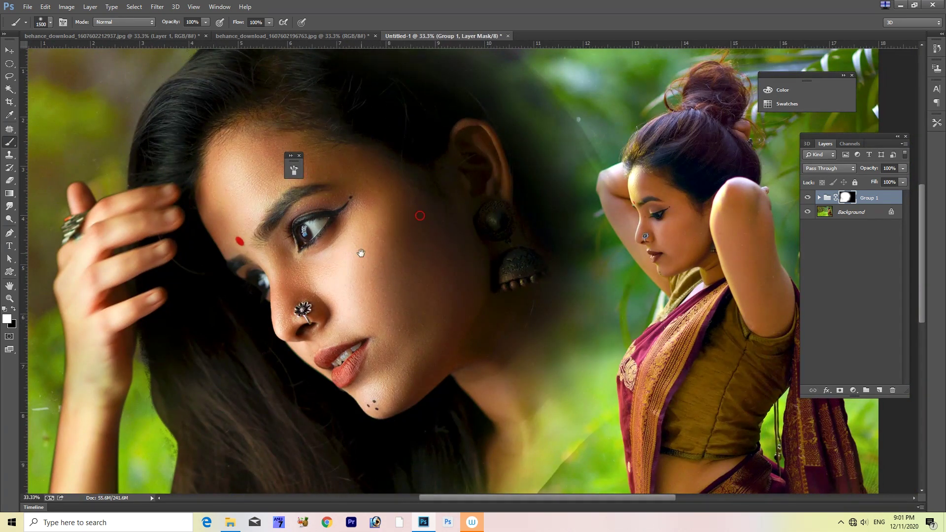
Paint black with an 1100 brush to hide the hair/neck edge and fade the lower forearm
drag(363, 246, 423, 155)
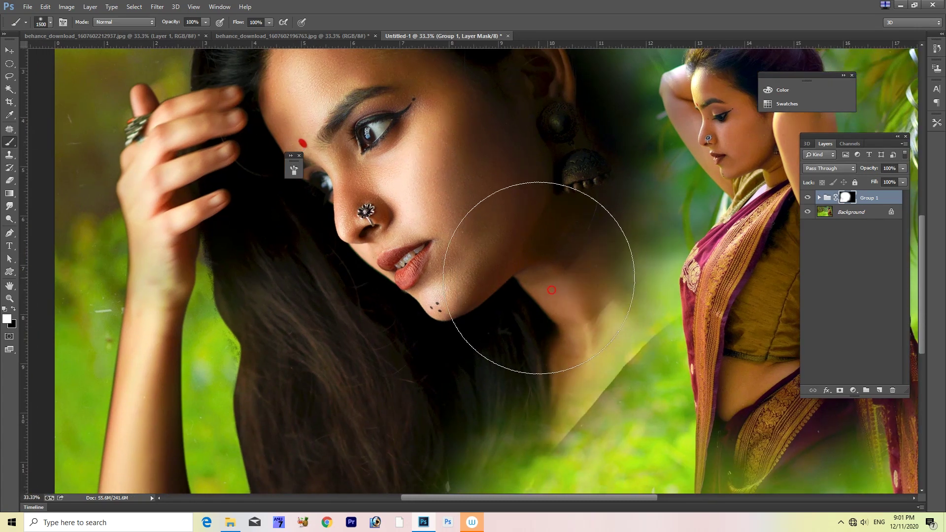
drag(474, 403, 427, 233)
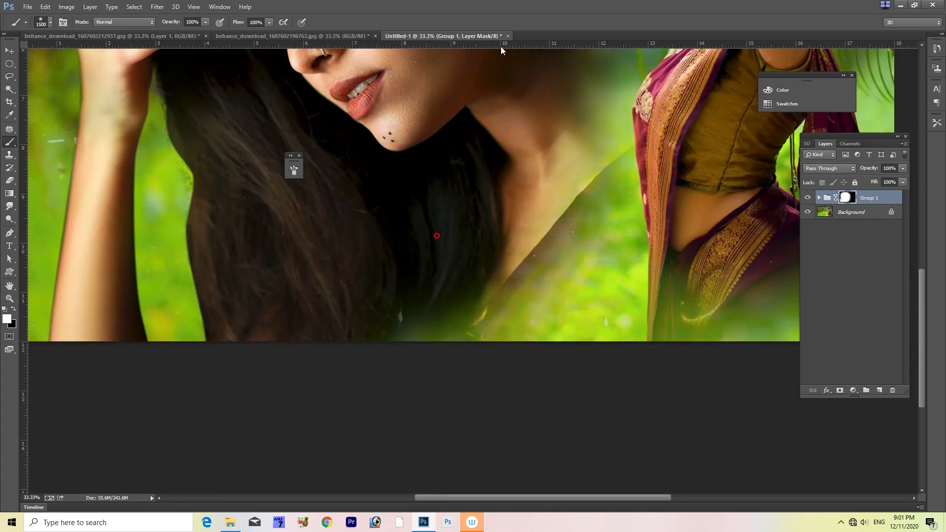
mouse_move(428, 271)
mouse_down()
mouse_move(340, 305)
mouse_move(349, 308)
mouse_up()
key(x)
key(bracketleft)
key(bracketleft)
key(bracketleft)
mouse_move(435, 365)
mouse_down()
mouse_move(500, 317)
mouse_move(380, 412)
mouse_up()
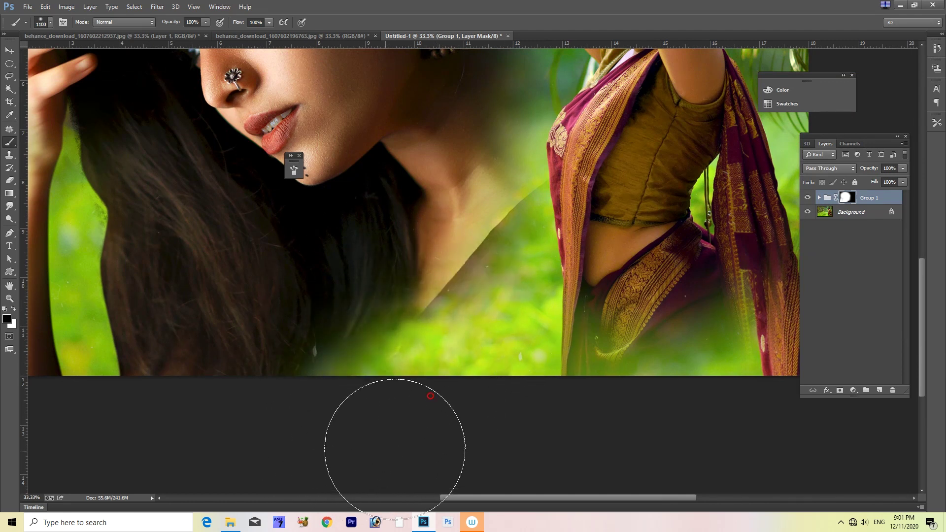
scroll(274, 412, left, 5)
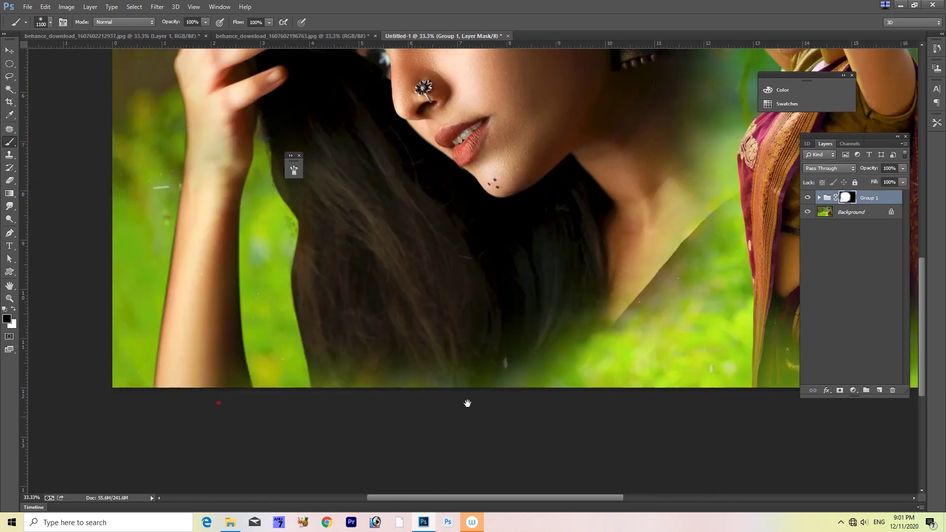
drag(218, 377, 197, 313)
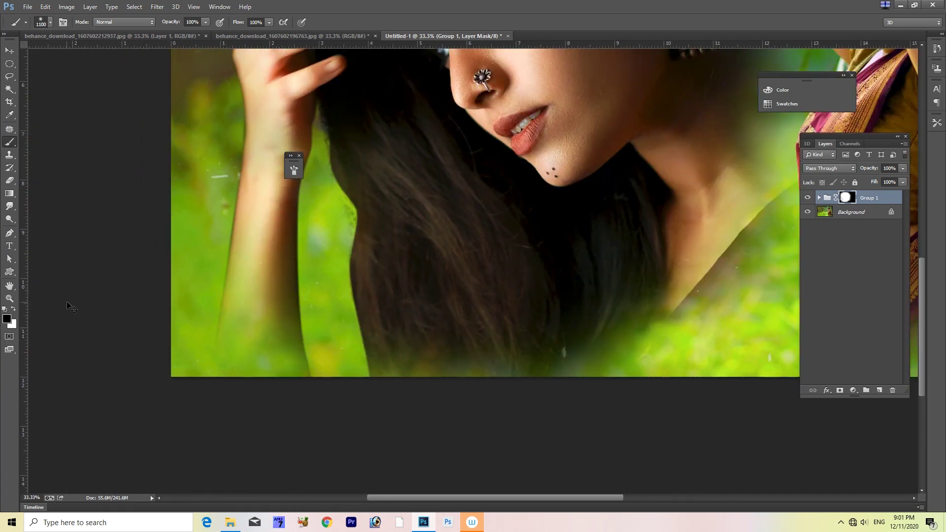
key(ctrl+minus)
key(ctrl+minus)
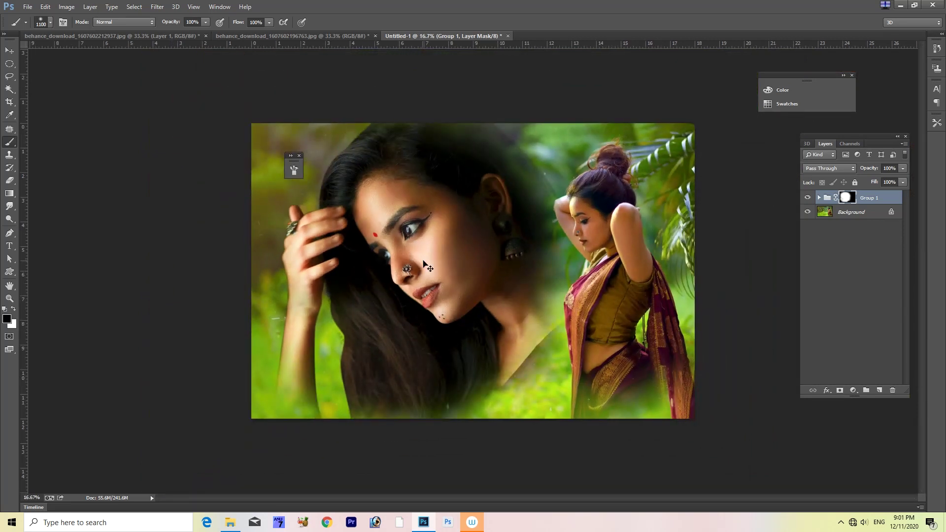
key(ctrl+plus)
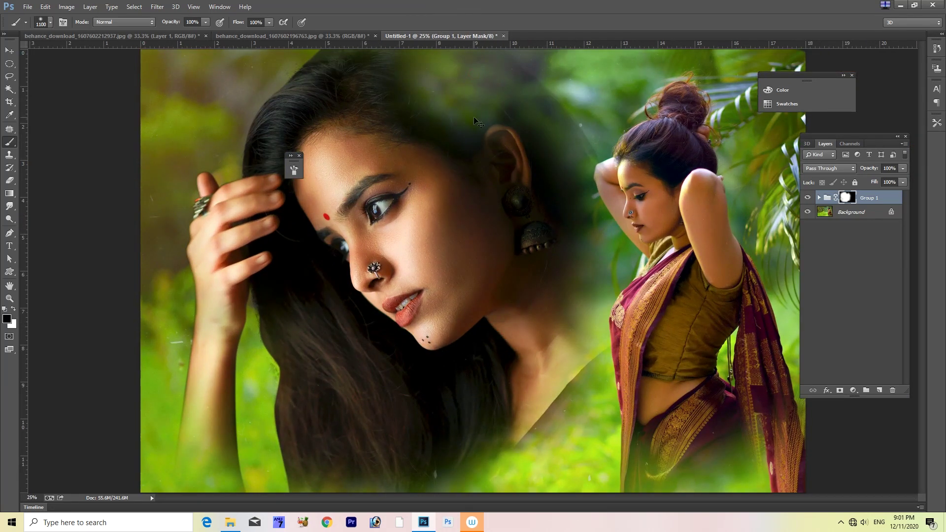
Restore hair above and right of the ear, then refine around the raised arm with a 200 brush
key(x)
mouse_move(474, 119)
mouse_down()
mouse_move(507, 95)
mouse_move(363, 32)
mouse_move(340, 51)
mouse_up()
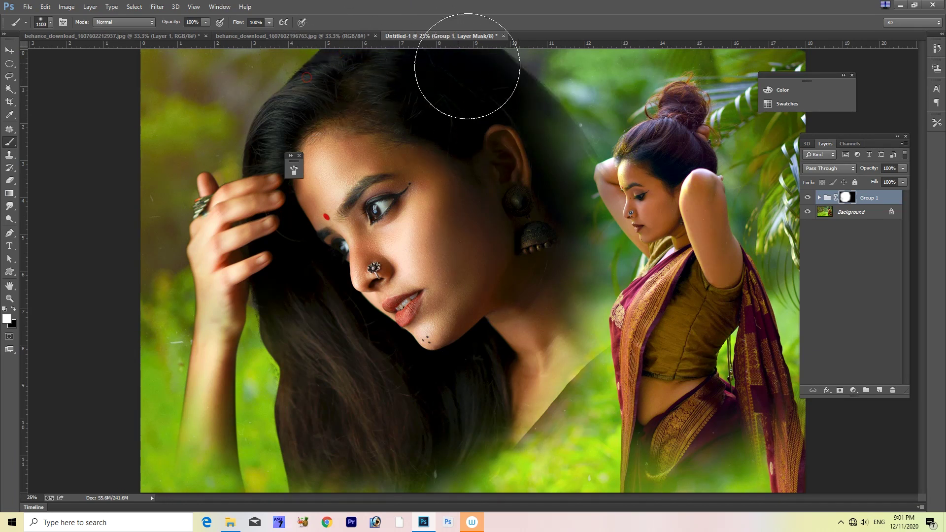
drag(518, 143, 540, 130)
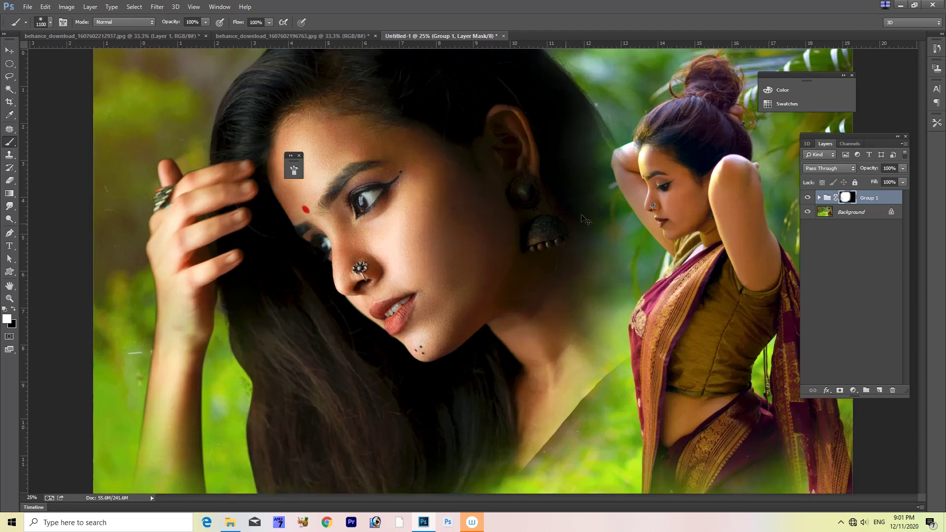
scroll(585, 220, up, 2)
drag(622, 169, 475, 241)
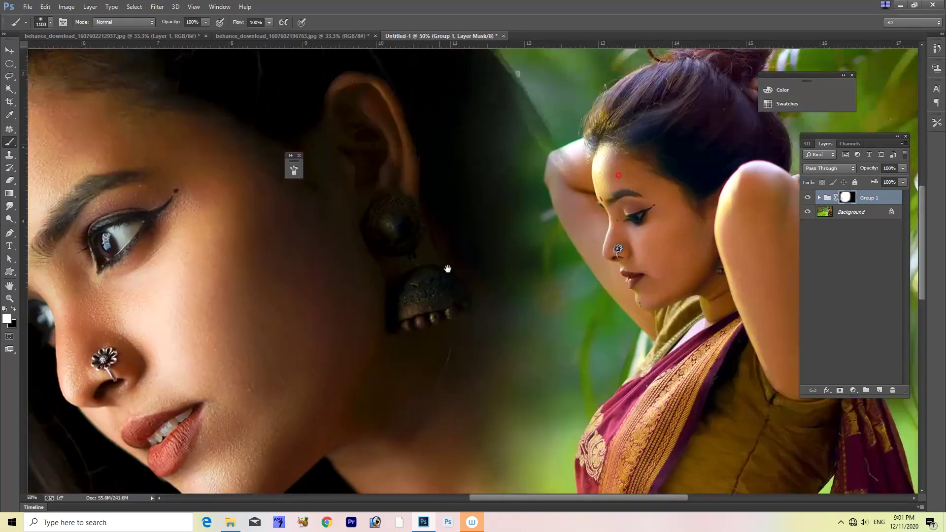
key(bracketleft)
key(x)
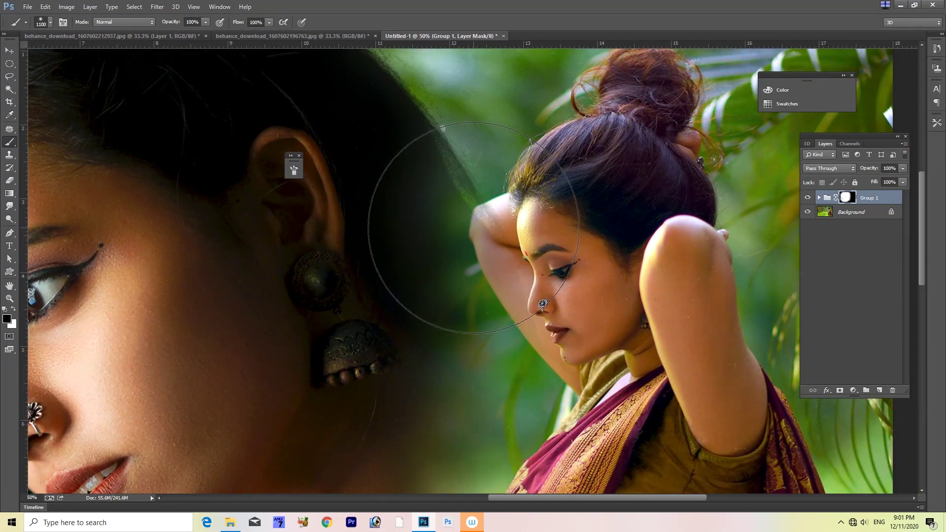
key(bracketleft)
key(bracketleft)
key(bracketleft)
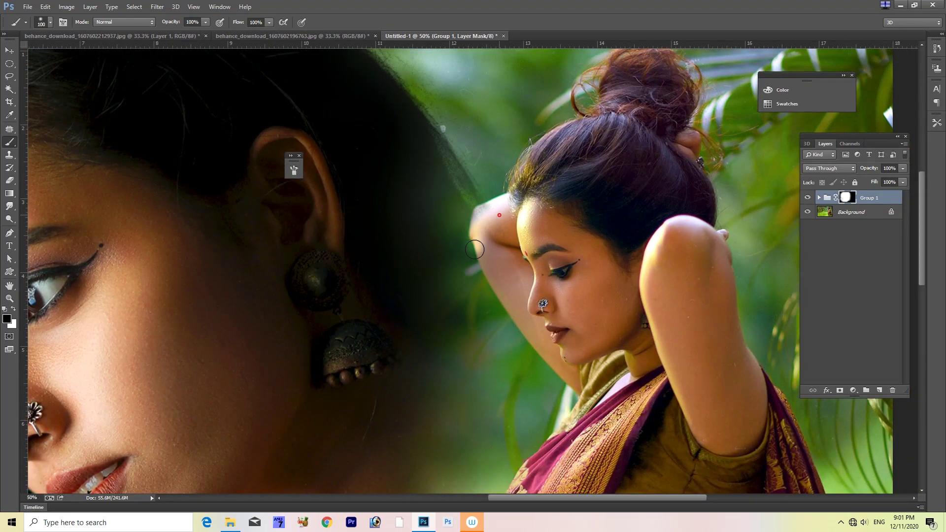
mouse_move(493, 213)
mouse_down()
mouse_move(499, 231)
mouse_move(492, 222)
mouse_up()
key(bracketright)
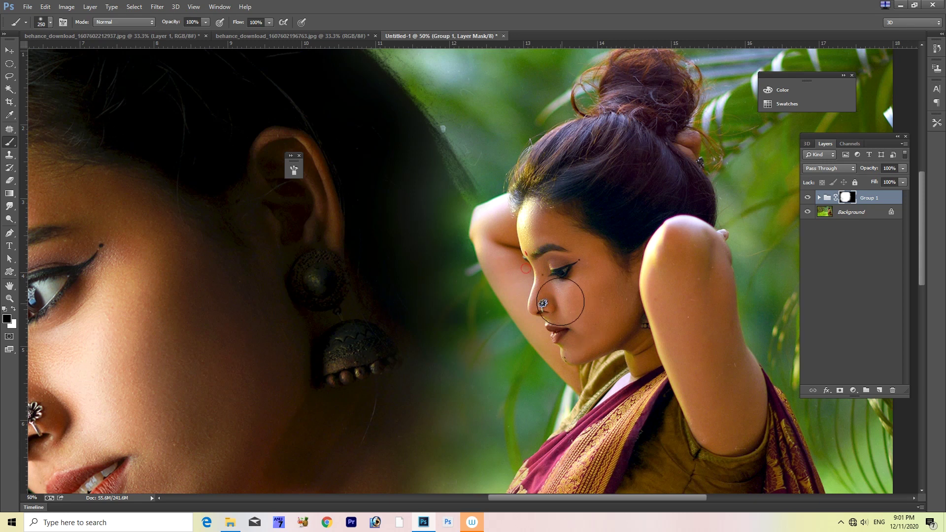
Paint white to blend the dark hair near the green background edge
key(x)
drag(433, 175, 469, 178)
key(bracketleft)
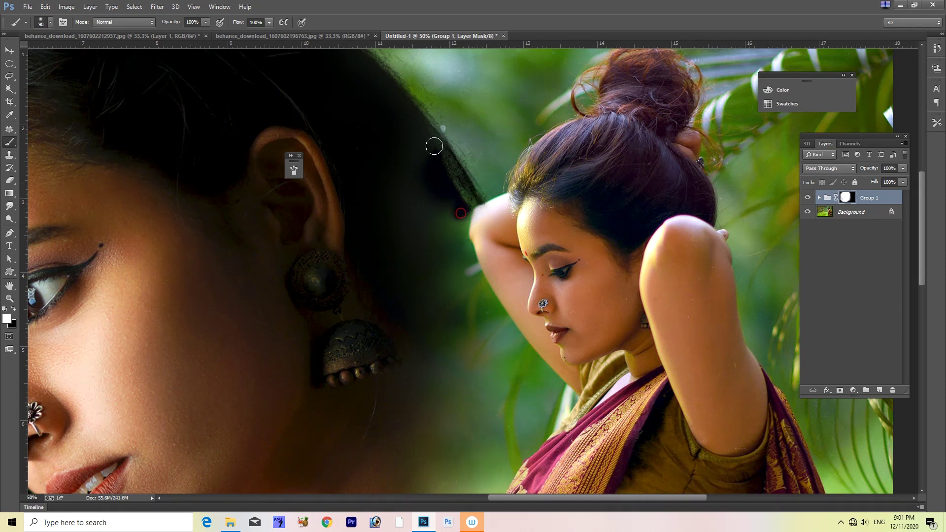
key(bracketright)
drag(428, 212, 395, 96)
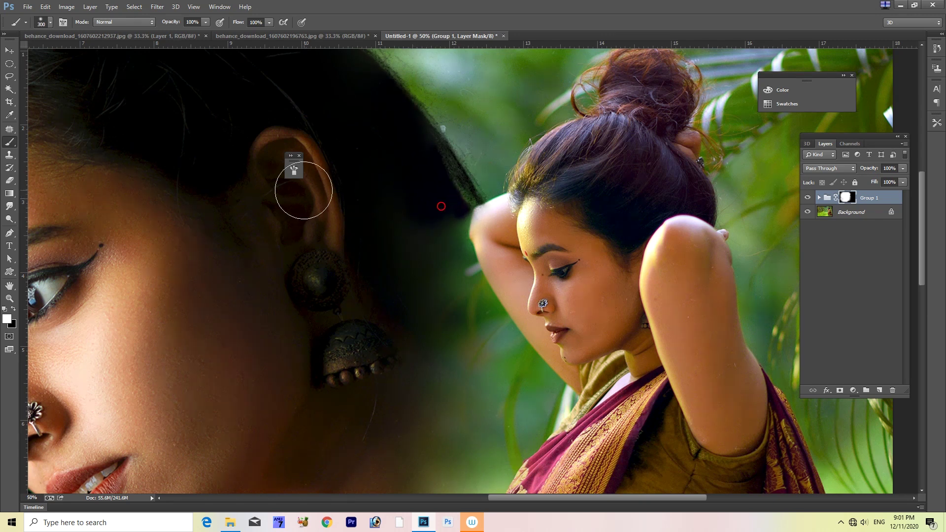
Remove the dark hair edge beside the raised arm and restore the green background left of it
key(x)
key(z)
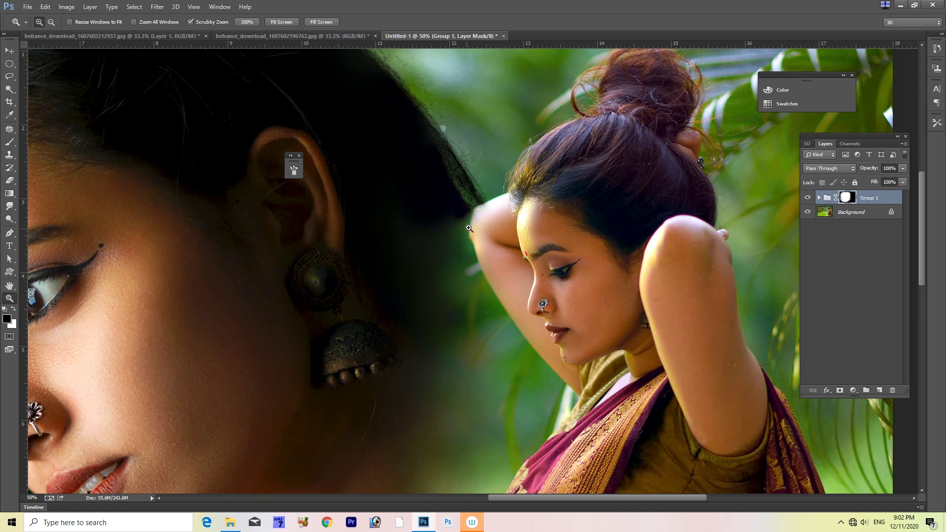
key(b)
mouse_move(483, 221)
mouse_down()
mouse_move(471, 276)
mouse_move(443, 249)
mouse_up()
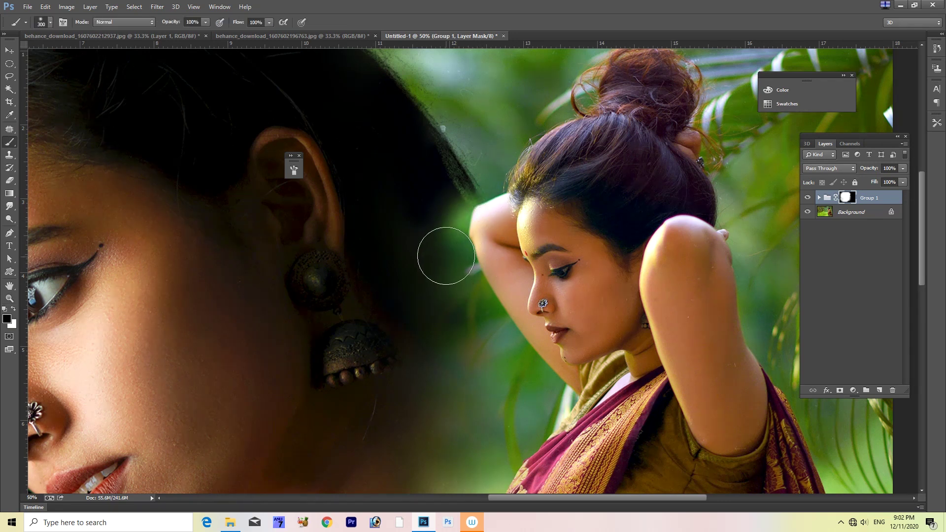
key(x)
key(bracketleft)
key(bracketleft)
key(bracketleft)
drag(443, 225, 437, 164)
key(bracketright)
key(bracketright)
drag(425, 246, 470, 244)
key(bracketleft)
key(bracketleft)
key(bracketleft)
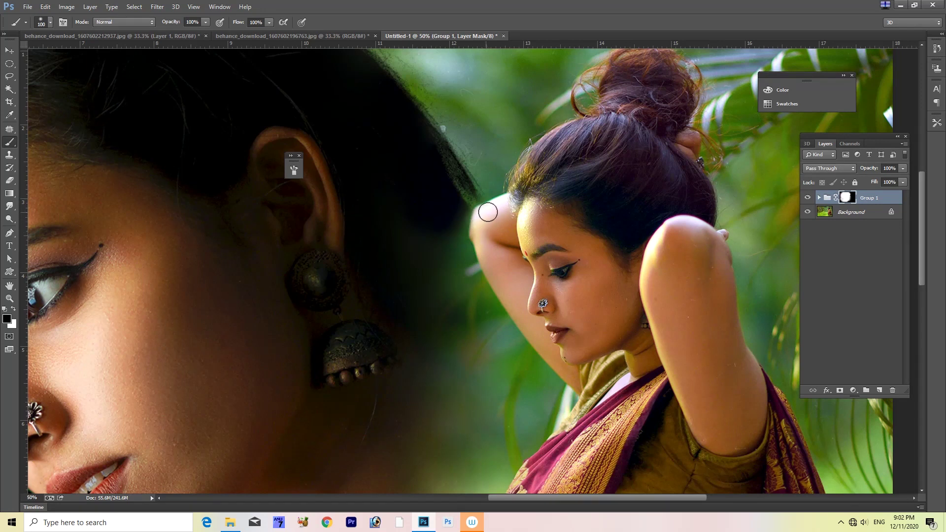
key(bracketright)
key(bracketright)
key(bracketright)
key(ctrl+minus)
key(ctrl+minus)
key(ctrl+minus)
key(ctrl+minus)
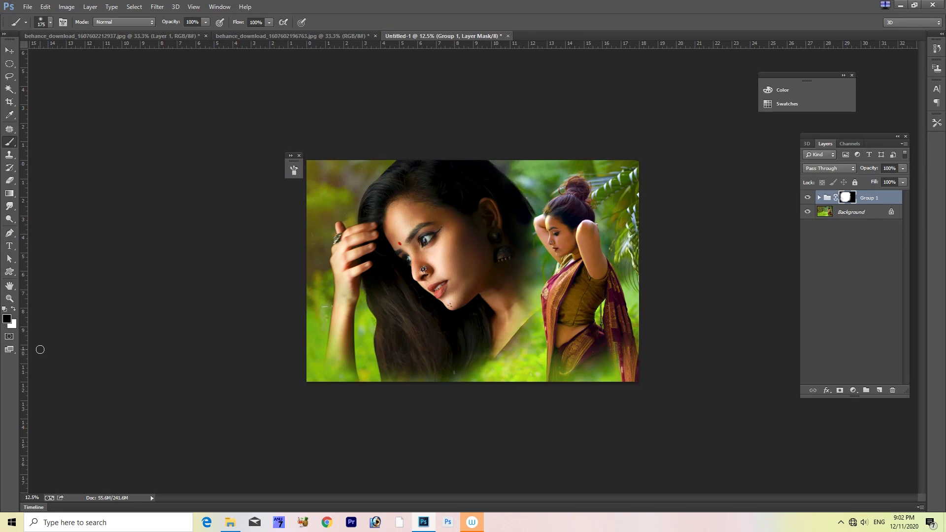
Reveal the earring, neck, eyes and face with an 800 white brush; expand Group 1 and select Layer 2
key(x)
key(bracketright)
key(bracketright)
key(bracketright)
key(bracketright)
key(bracketright)
key(bracketright)
key(bracketright)
click(520, 260)
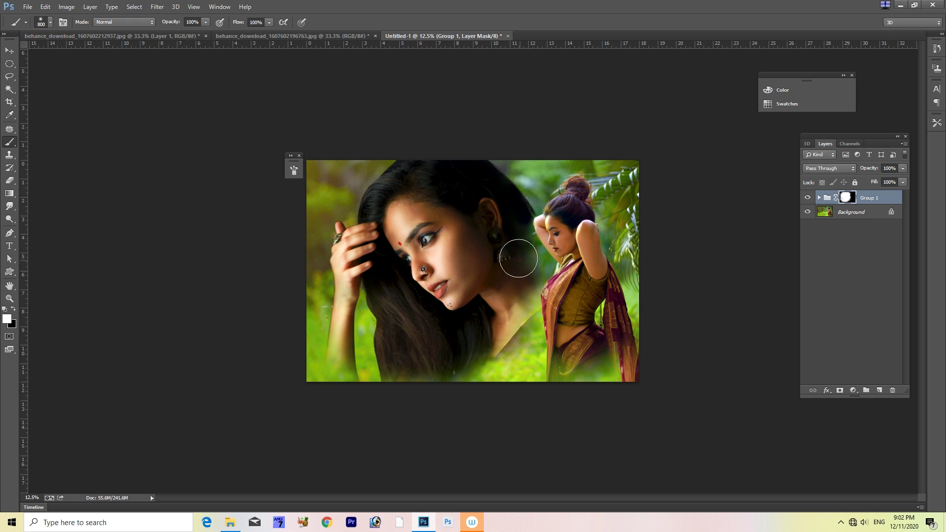
mouse_move(515, 304)
mouse_down()
mouse_move(520, 289)
mouse_move(460, 340)
mouse_up()
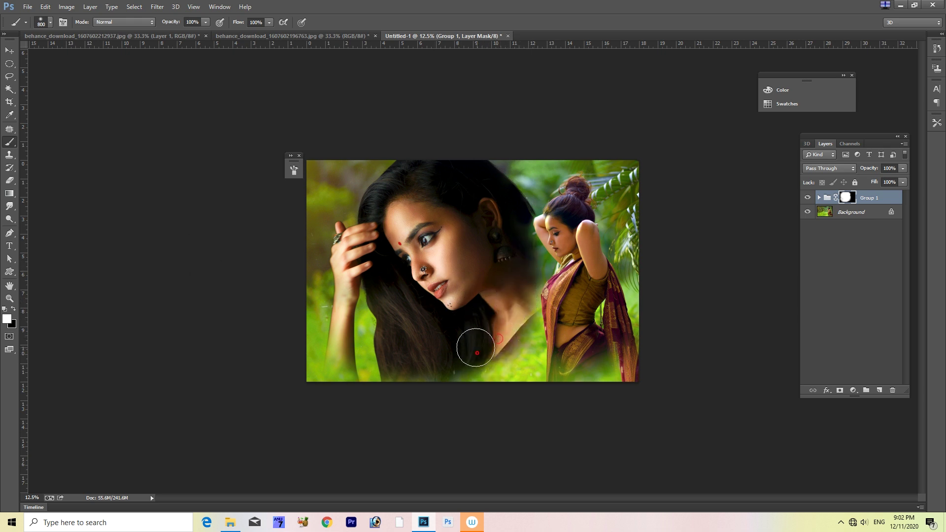
mouse_move(416, 266)
mouse_down()
mouse_move(428, 244)
mouse_move(439, 279)
mouse_up()
drag(442, 218, 479, 275)
click(818, 198)
click(833, 212)
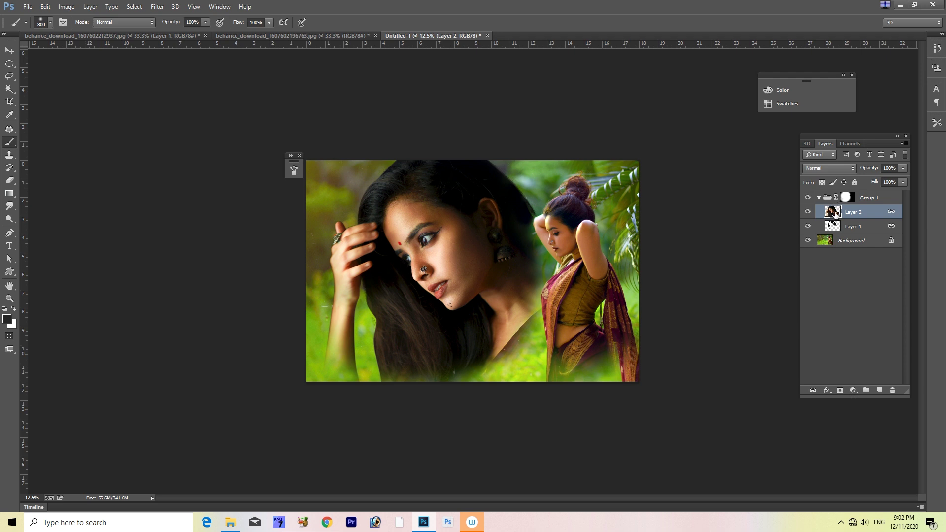
ctrl+click(836, 217)
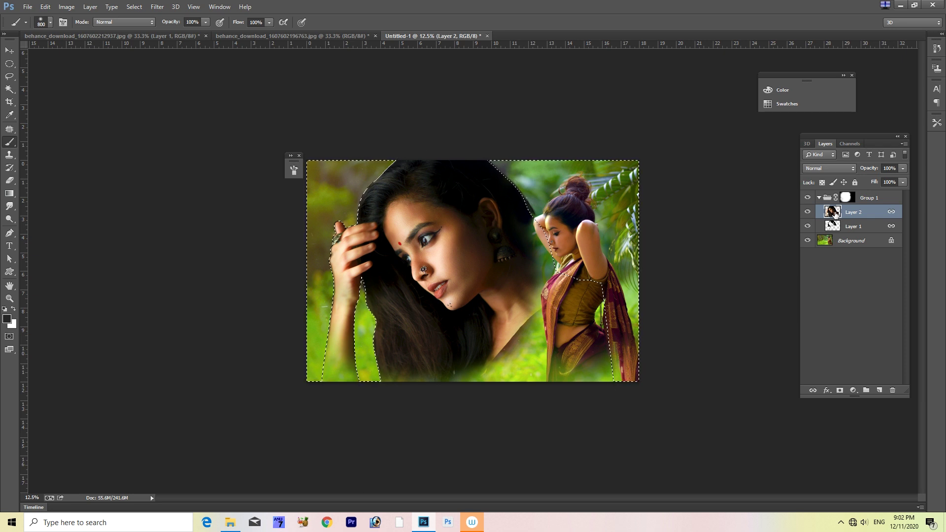
key(shift+F6)
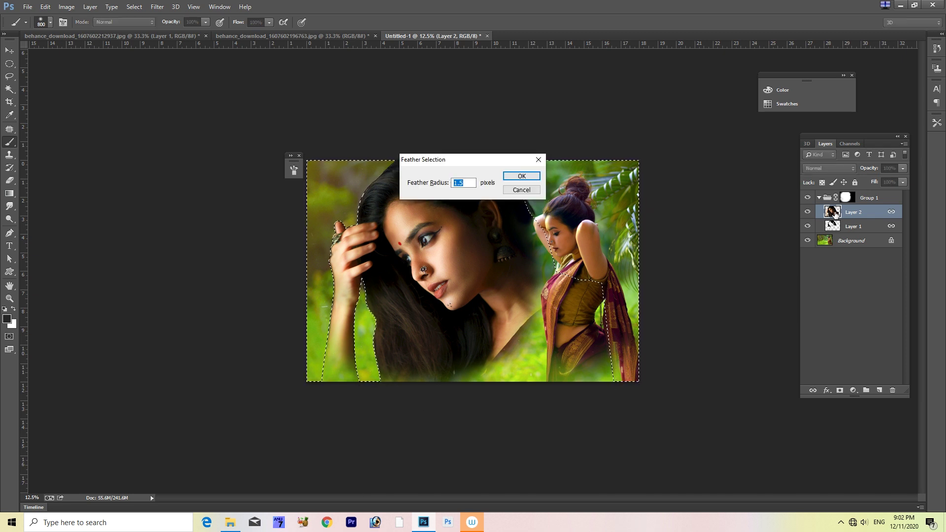
key(Return)
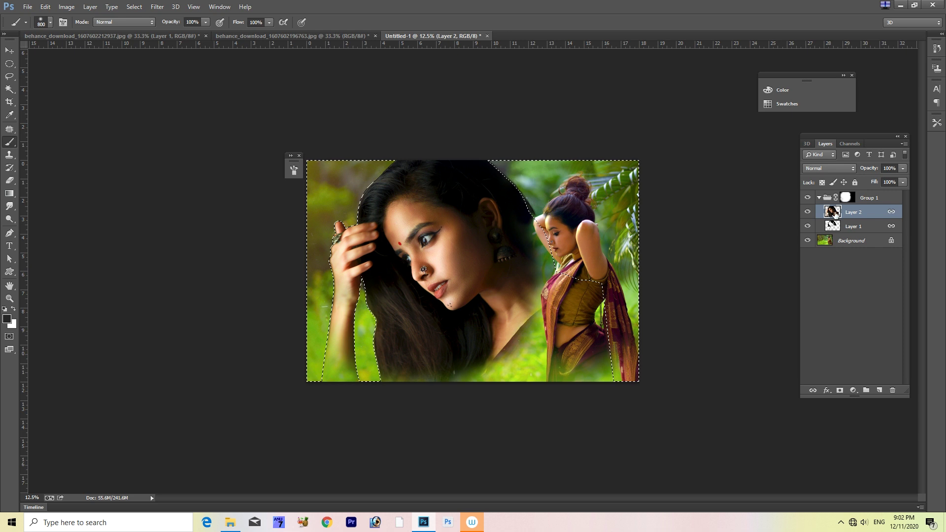
key(ctrl+d)
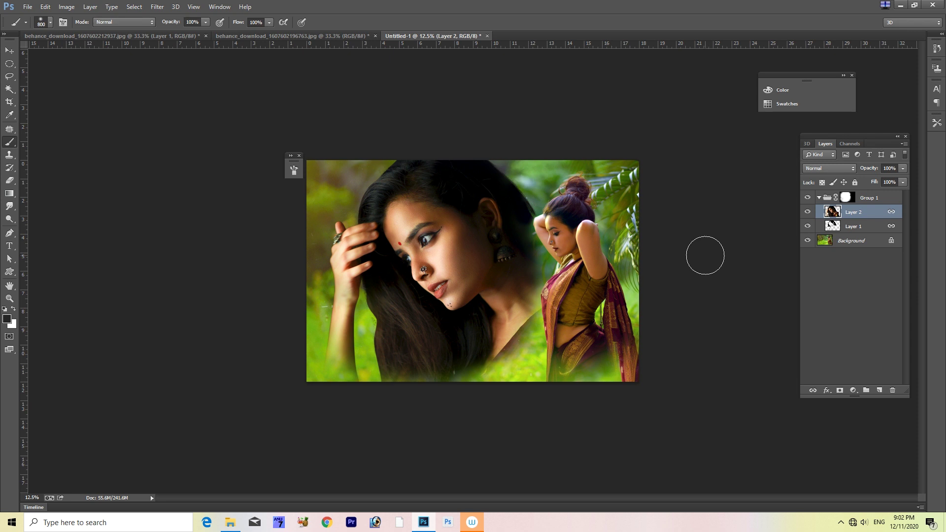
key(super+e)
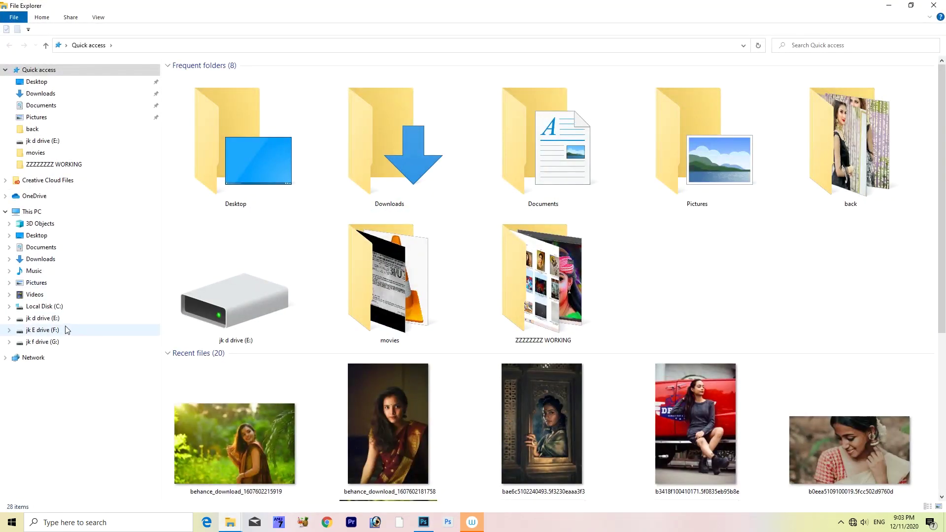
Browse to F: > HAIR > HAIR STYLES PSD FILE and drag ICOLOURS (1) into Photoshop
click(65, 329)
click(353, 247)
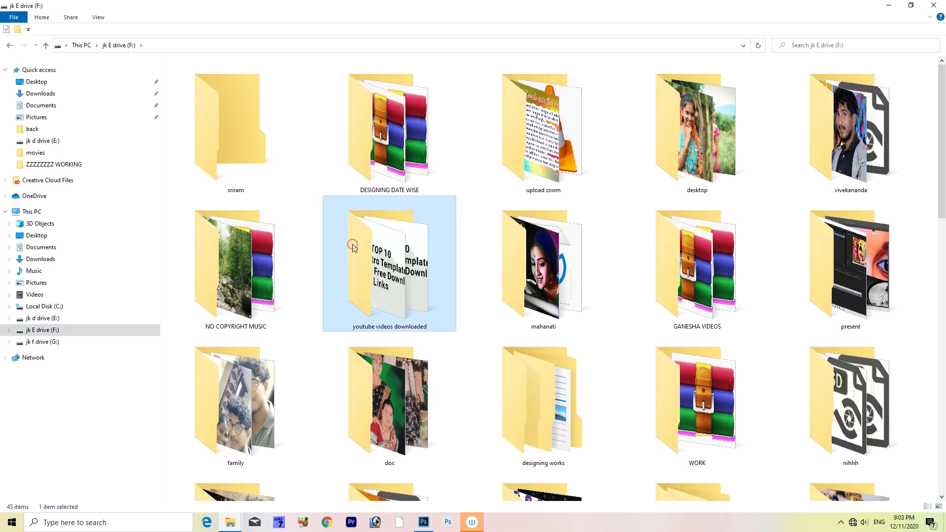
key(Page_Down)
key(End)
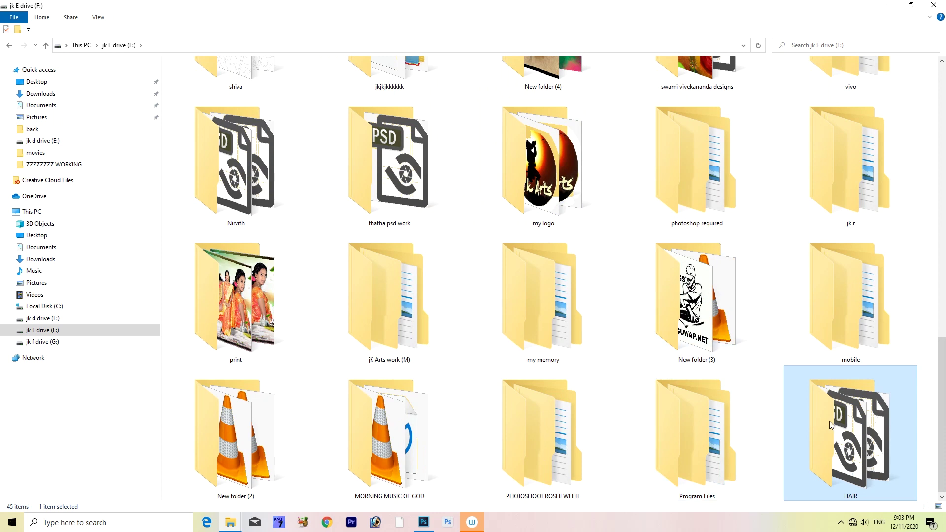
double_click(856, 421)
double_click(289, 147)
mouse_move(225, 132)
mouse_down()
mouse_move(427, 525)
mouse_move(647, 5)
mouse_up()
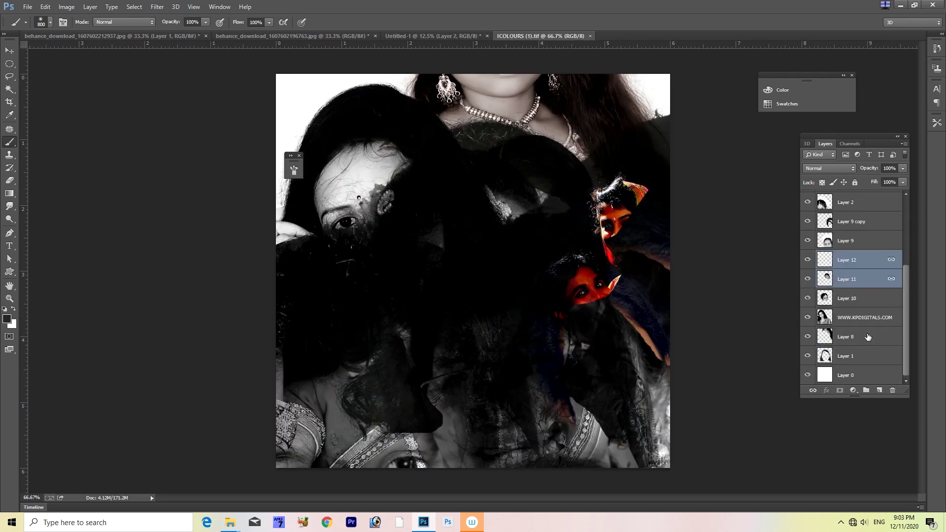
Bring Layer 8's hair image into the composite, flip it horizontally, and enlarge and rotate it
click(849, 338)
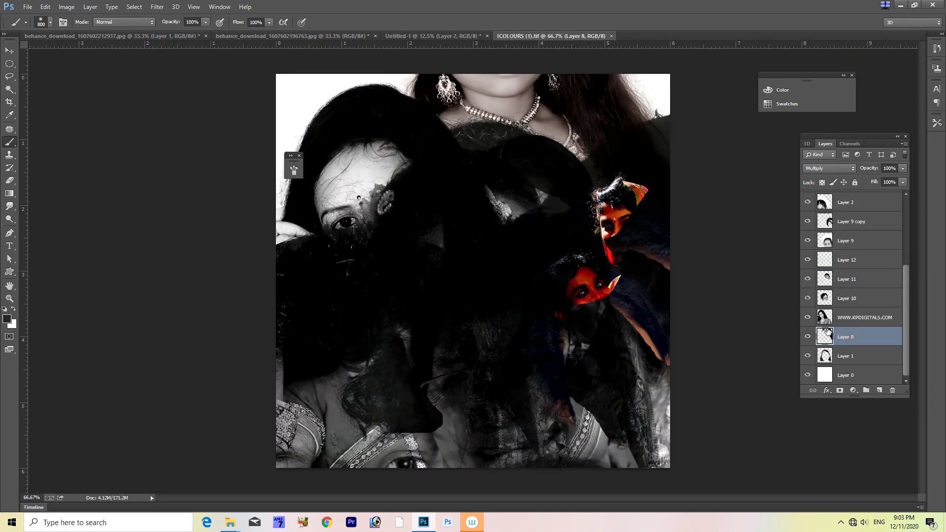
key(v)
drag(531, 276, 395, 44)
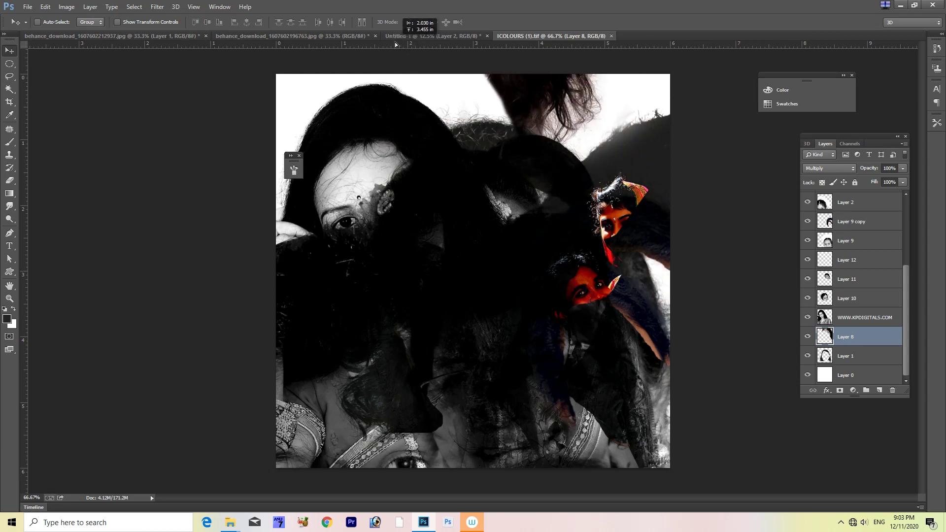
drag(396, 44, 420, 312)
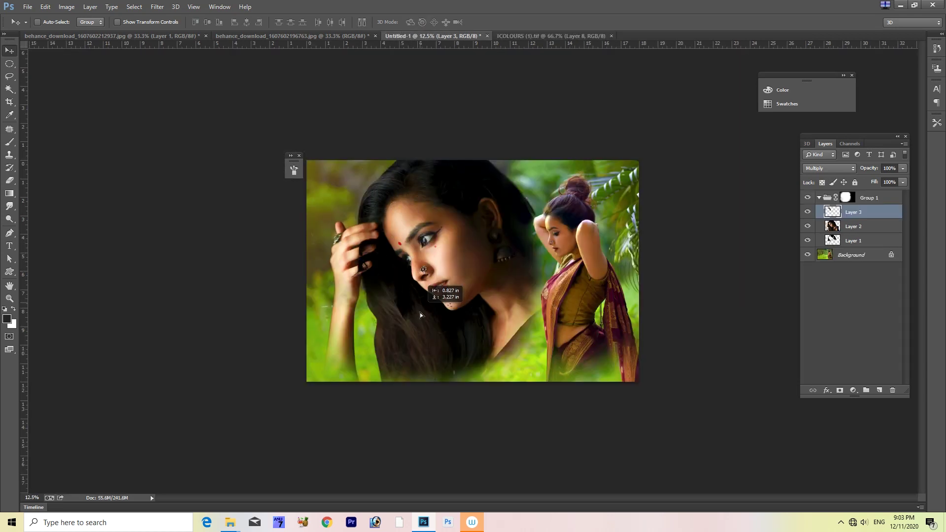
key(ctrl+t)
right_click(409, 299)
click(453, 447)
drag(422, 255, 471, 201)
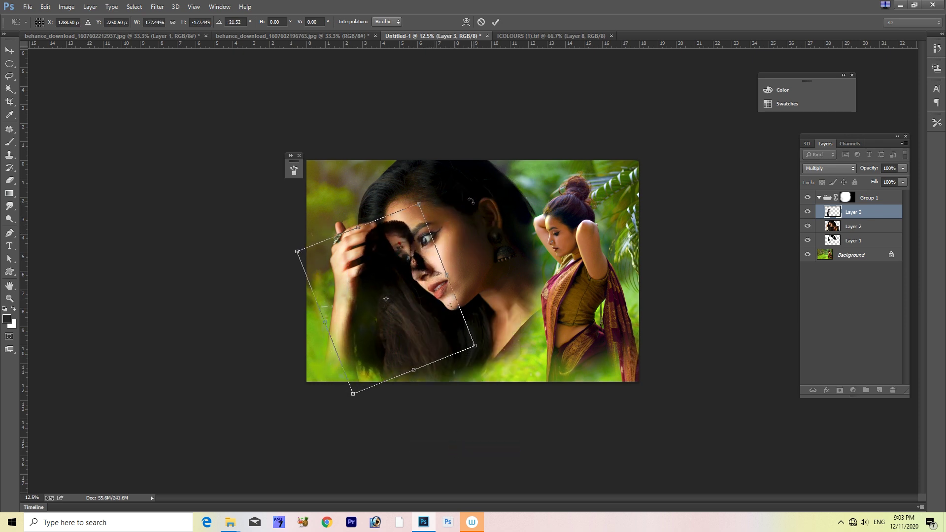
key(Return)
Place the hair texture below Layer 2 over her hair and Alt-drag a duplicate copy
drag(864, 211, 865, 231)
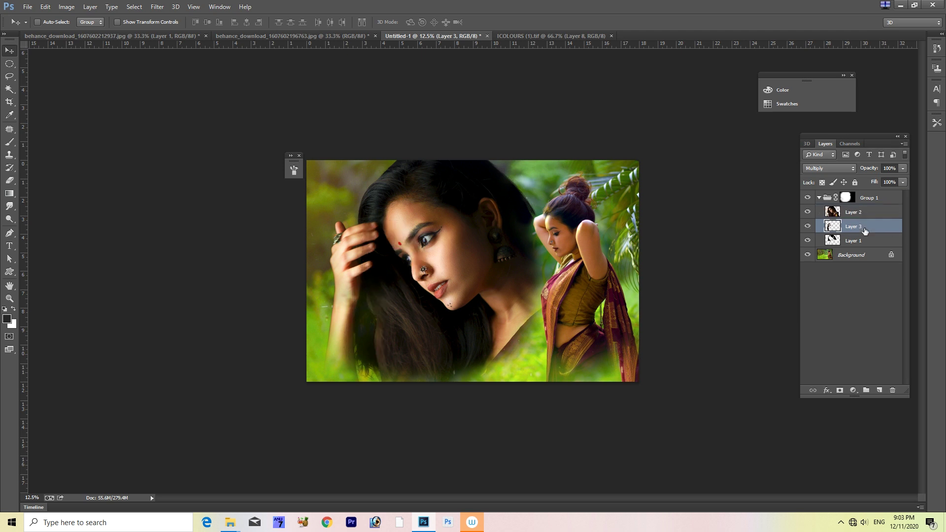
drag(459, 354, 431, 350)
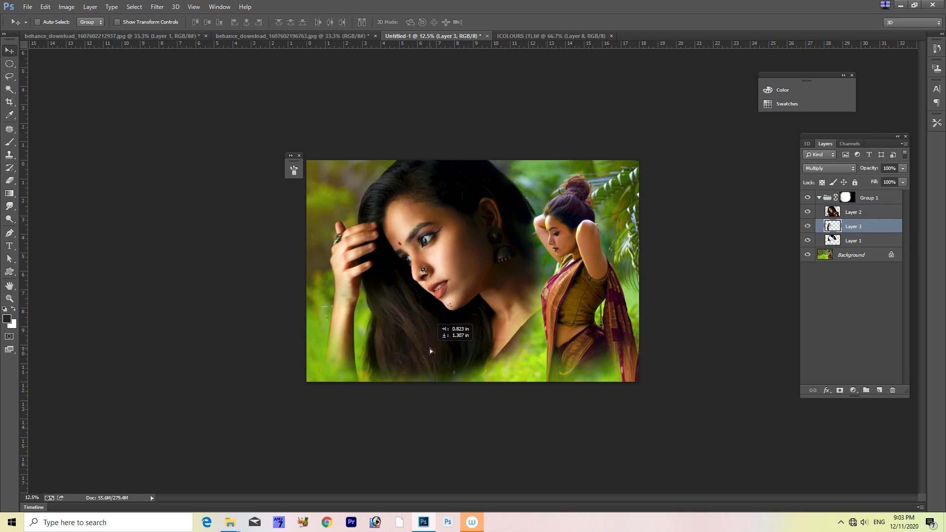
key(ctrl+plus)
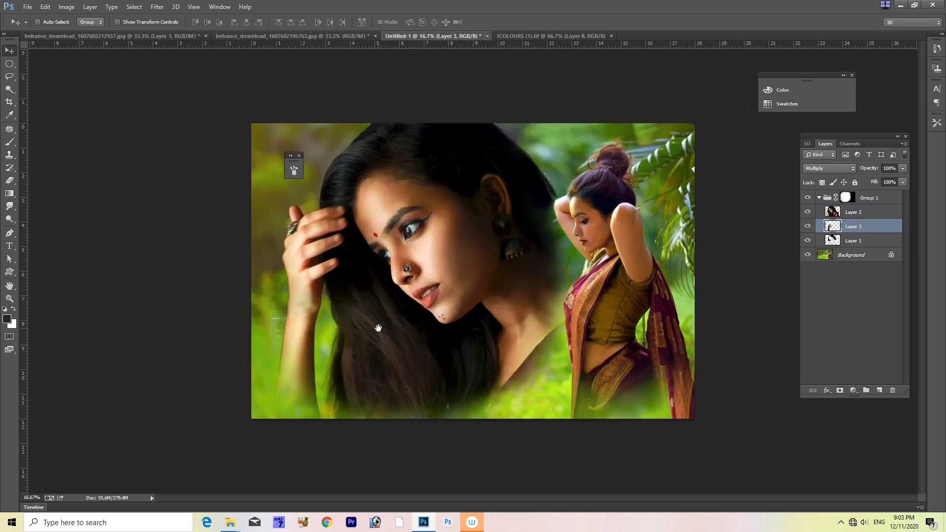
drag(383, 345, 389, 358)
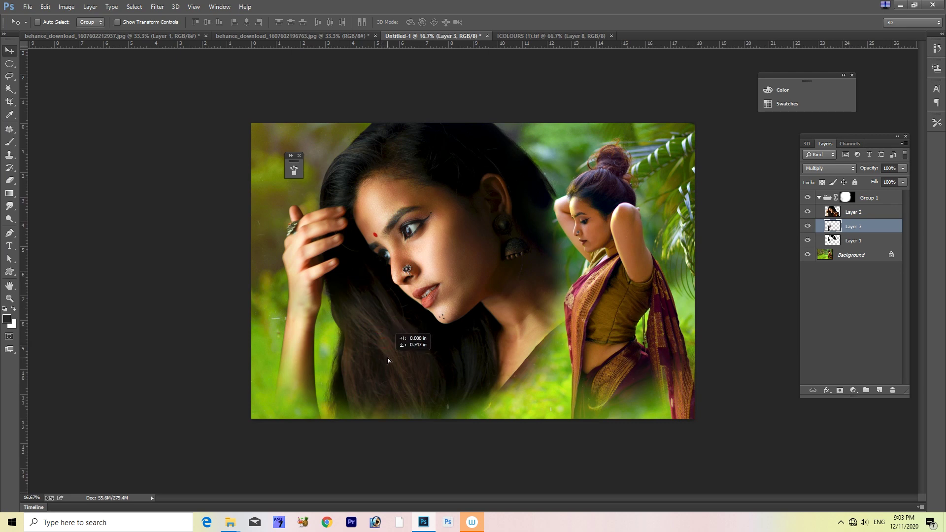
mouse_move(396, 321)
mouse_down()
mouse_move(391, 246)
mouse_move(394, 295)
mouse_up()
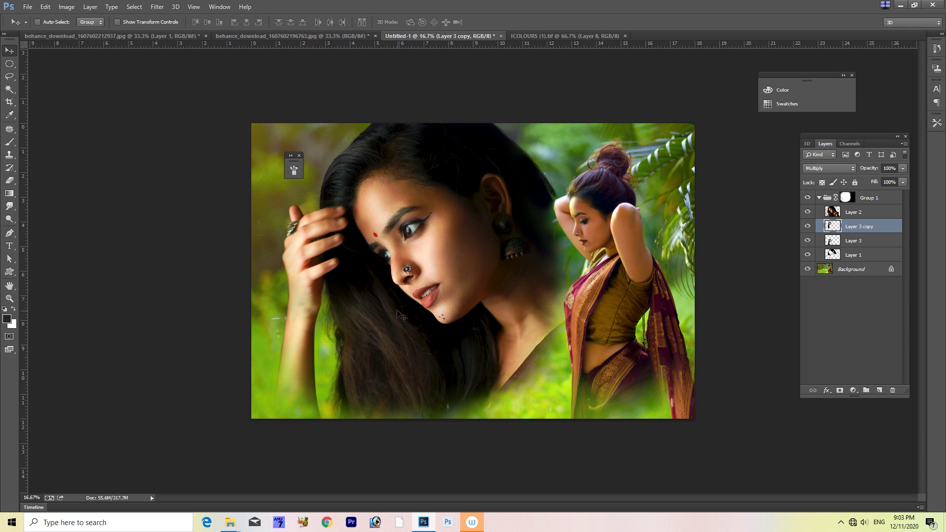
drag(394, 297, 394, 294)
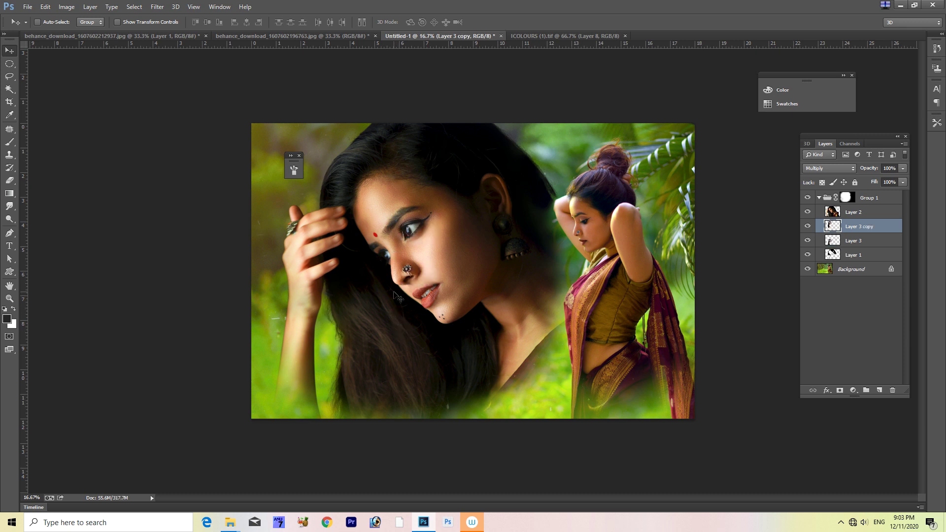
click(551, 36)
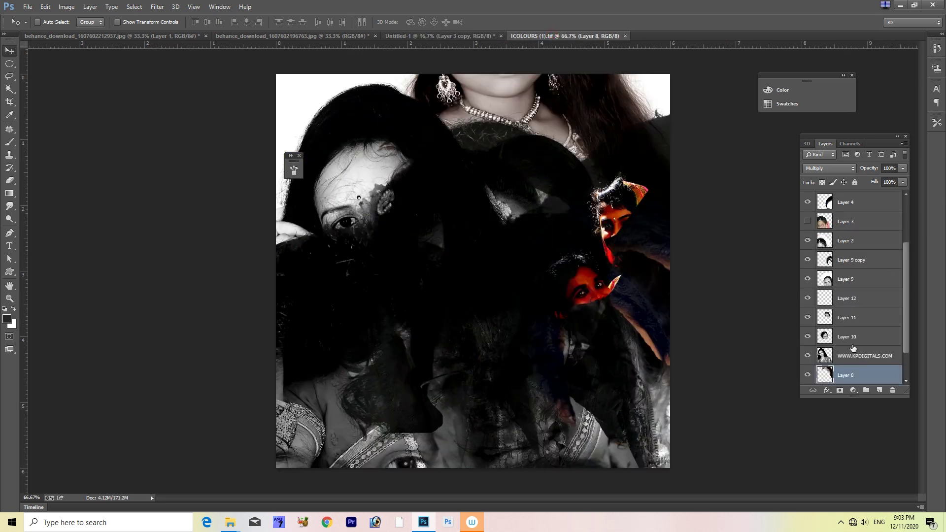
Bring another hair strand in as Layer 4 and enlarge it over her head
scroll(867, 338, down, 2)
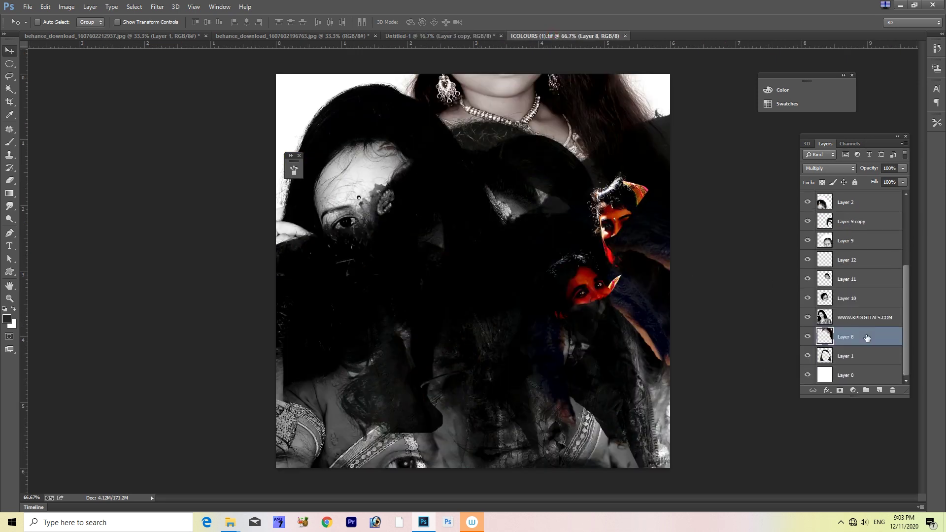
click(847, 363)
mouse_move(493, 162)
mouse_down()
mouse_move(412, 42)
mouse_move(455, 182)
mouse_move(422, 274)
mouse_move(357, 197)
mouse_up()
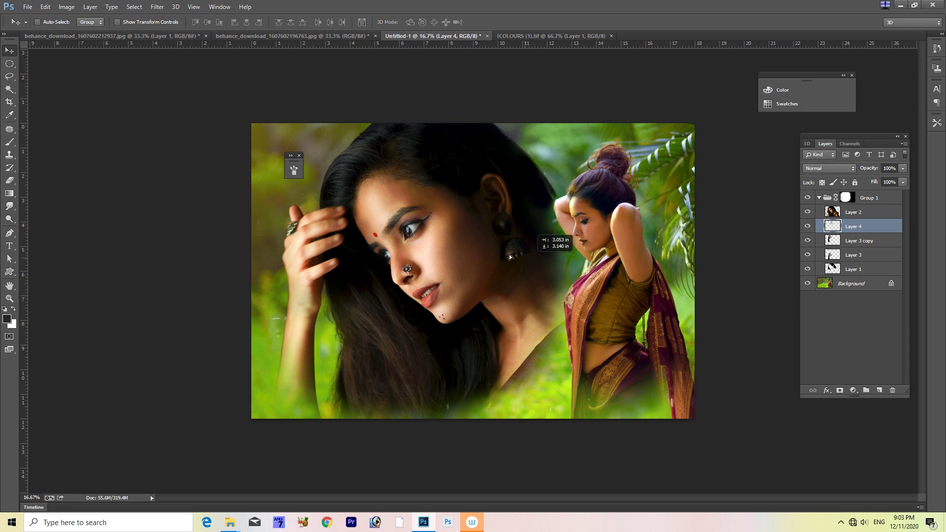
drag(358, 197, 404, 228)
key(ctrl+bracketright)
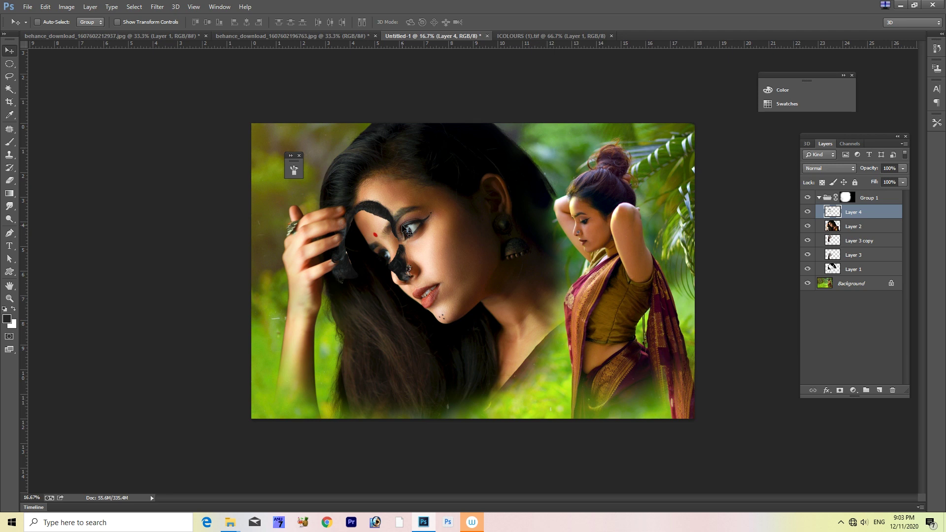
key(ctrl+t)
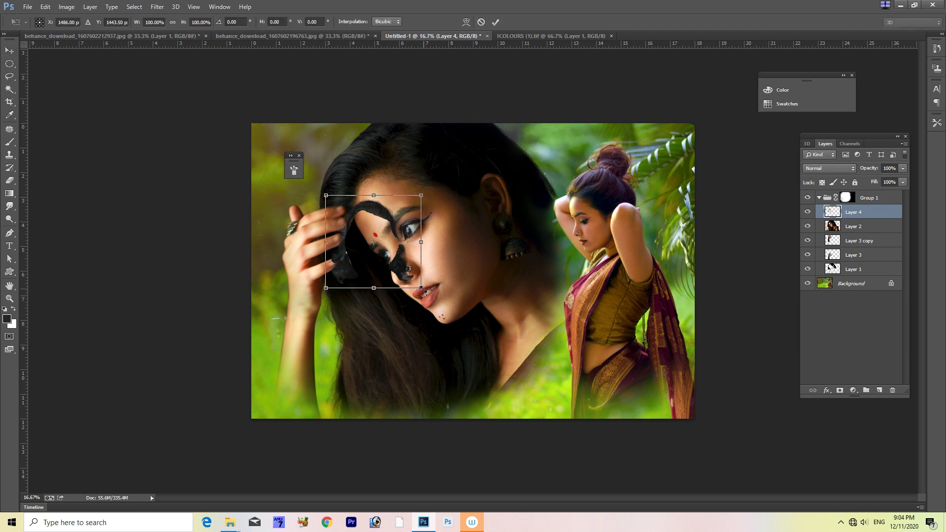
drag(422, 289, 504, 369)
mouse_move(407, 211)
mouse_down()
mouse_move(448, 204)
mouse_move(432, 215)
mouse_up()
key(Return)
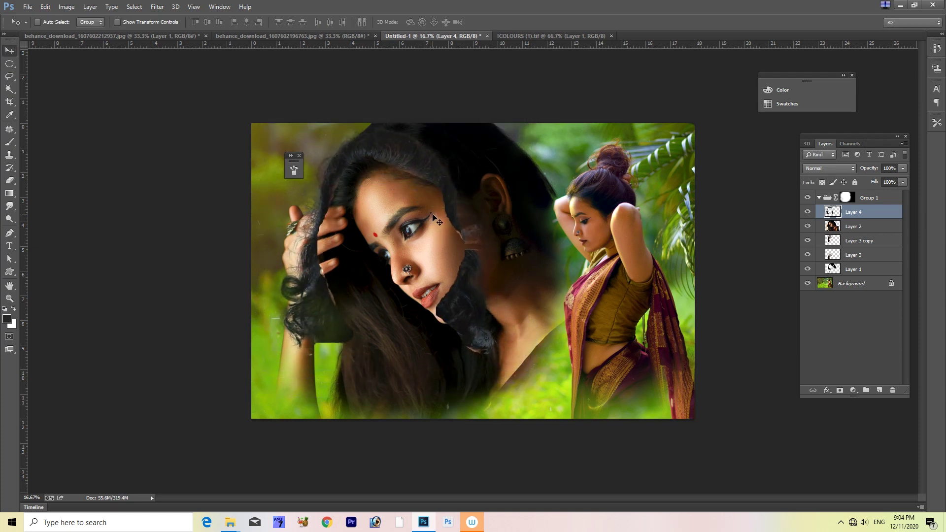
Lasso and delete Layer 4's face-covering strands, deselect, and move it below Layer 3 copy
key(l)
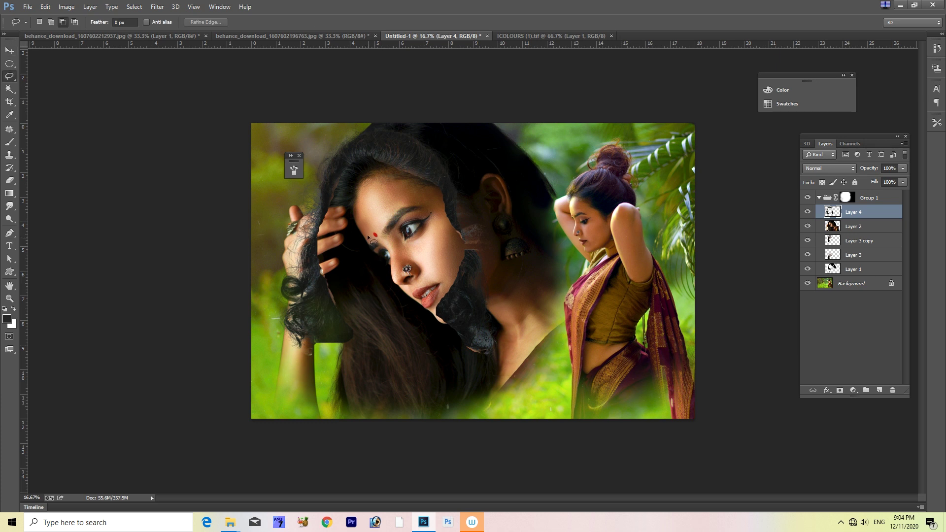
drag(370, 207, 283, 207)
drag(249, 286, 251, 282)
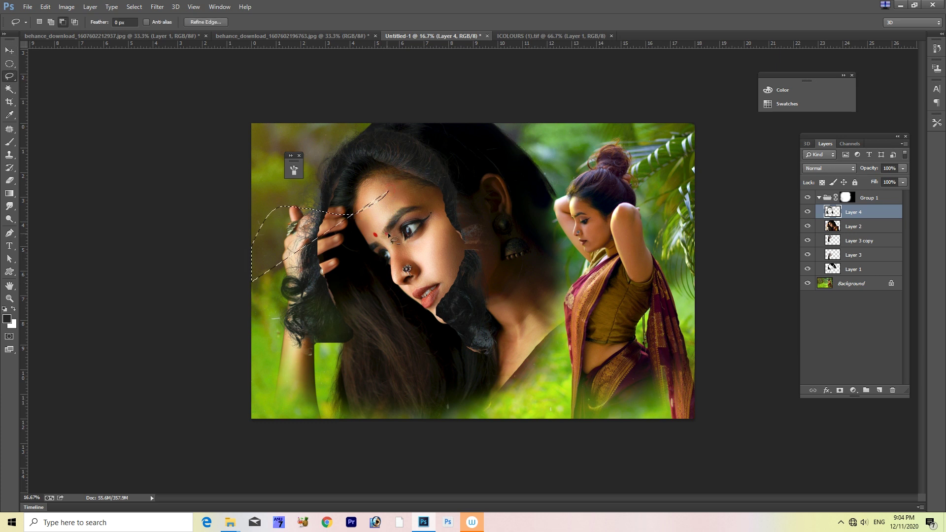
drag(431, 213, 310, 216)
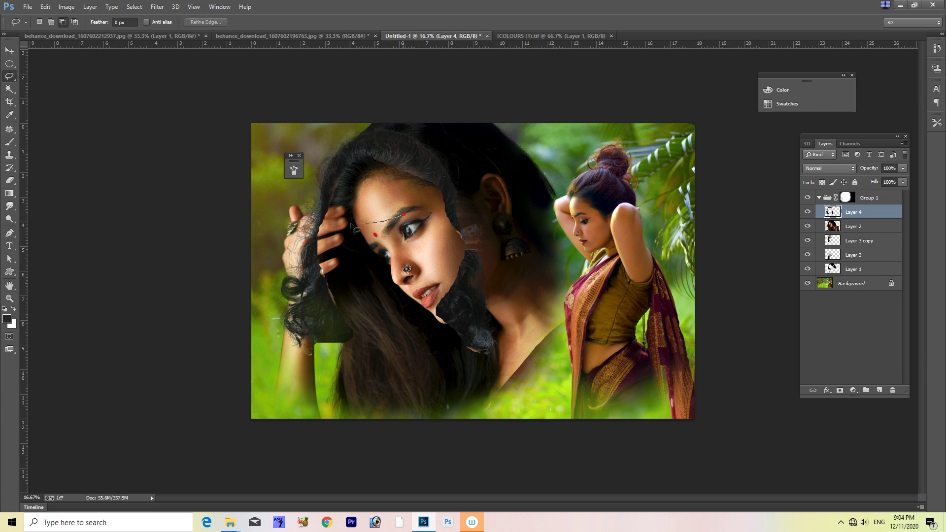
drag(311, 215, 386, 223)
key(Delete)
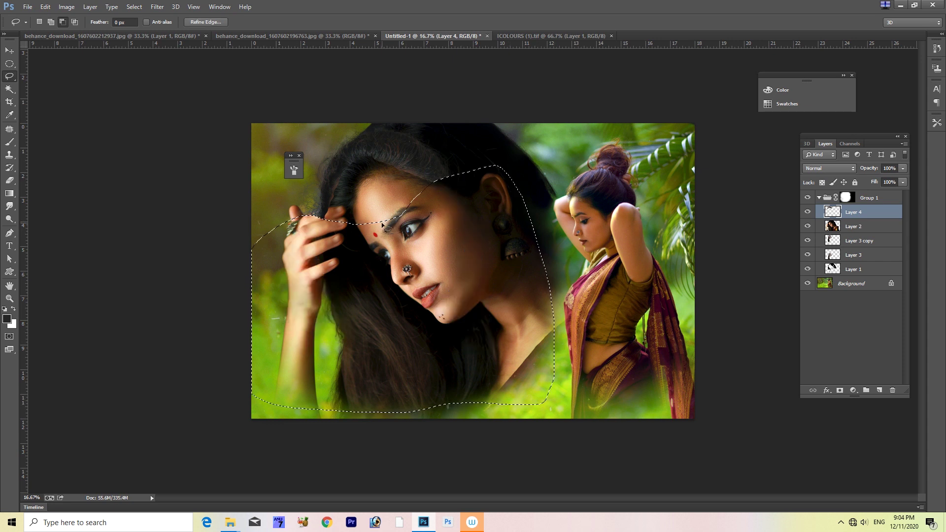
key(ctrl+d)
key(ctrl+bracketleft)
key(ctrl+bracketleft)
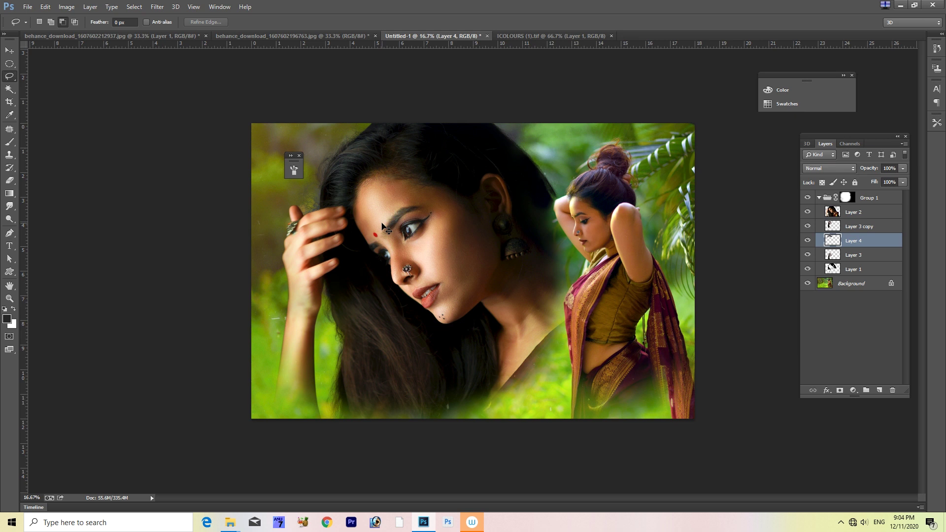
Move Layer 4 below Layer 3 and darken it with a Levels black input of 29
key(ctrl+bracketleft)
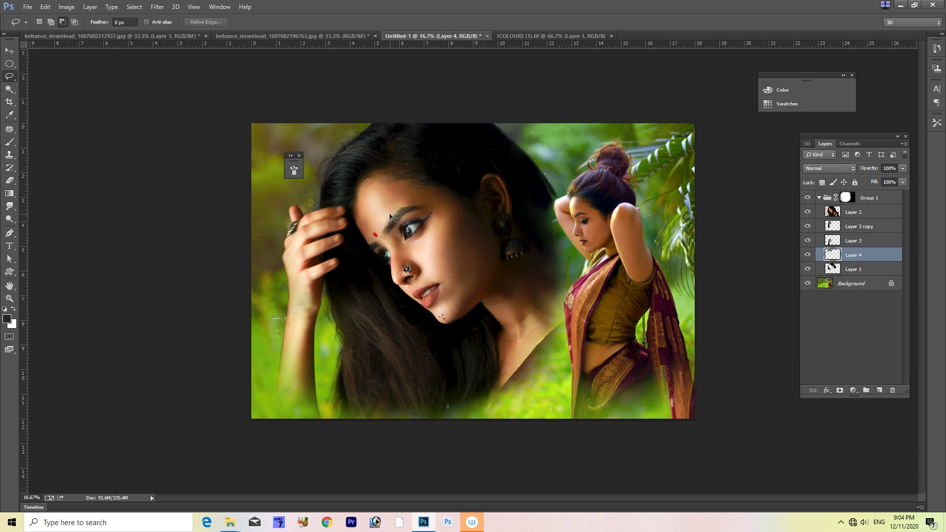
key(v)
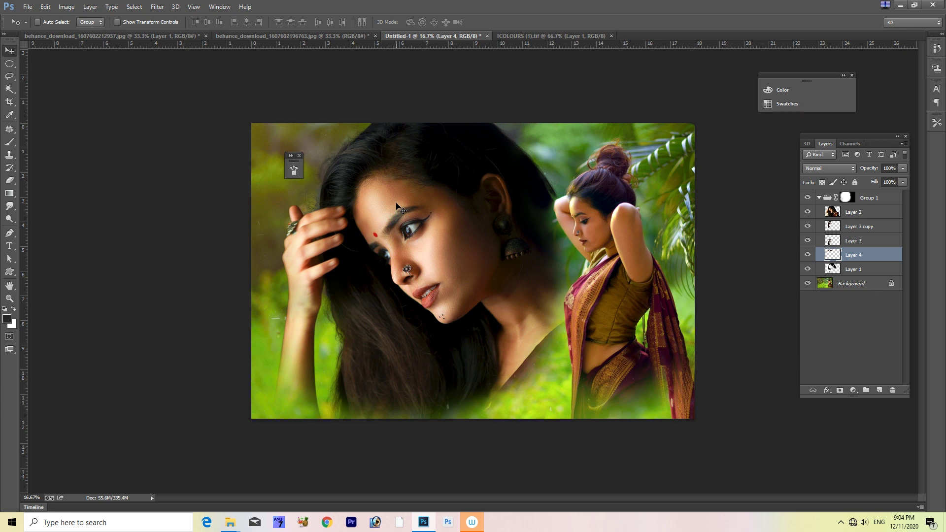
key(ctrl+l)
drag(184, 380, 197, 380)
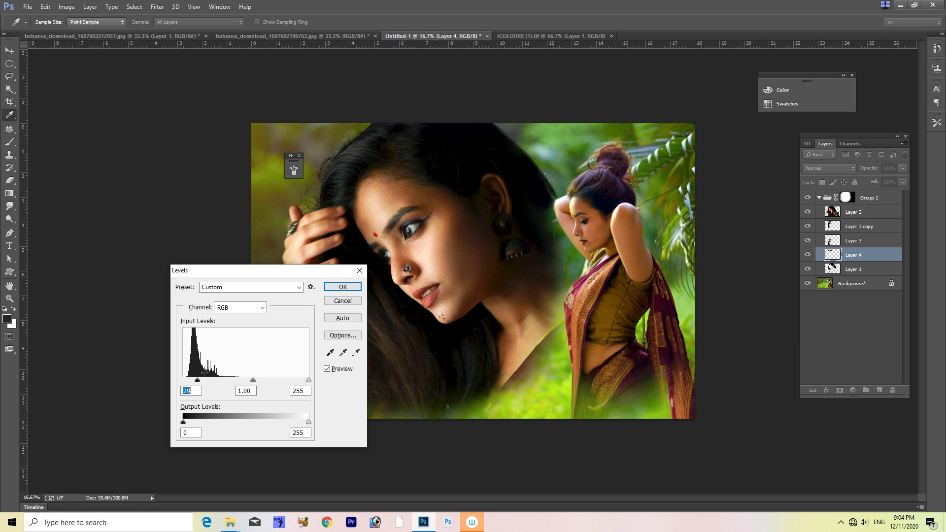
click(342, 287)
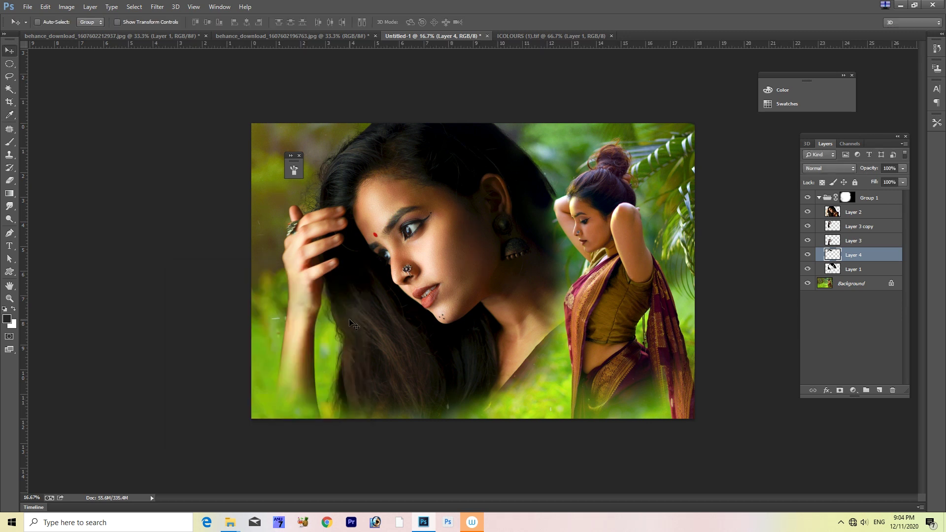
key(ctrl+minus)
key(ctrl+minus)
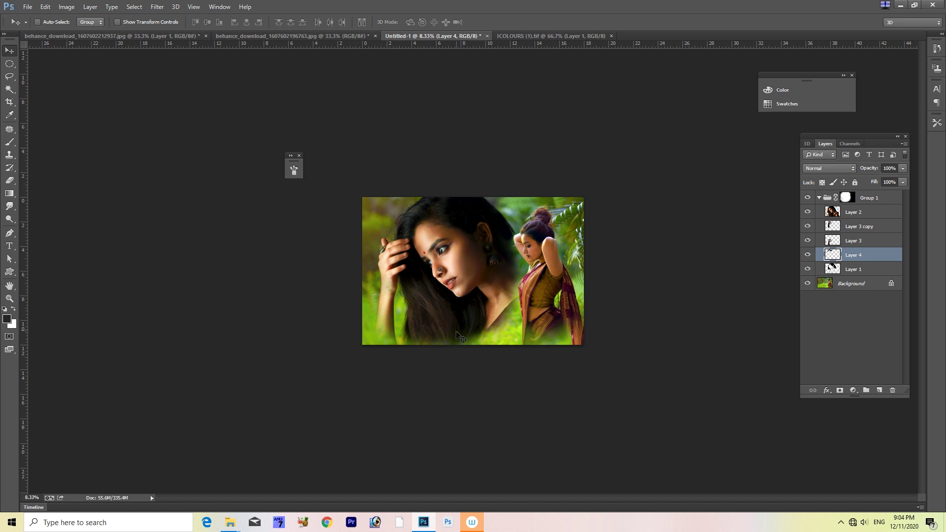
key(ctrl+plus)
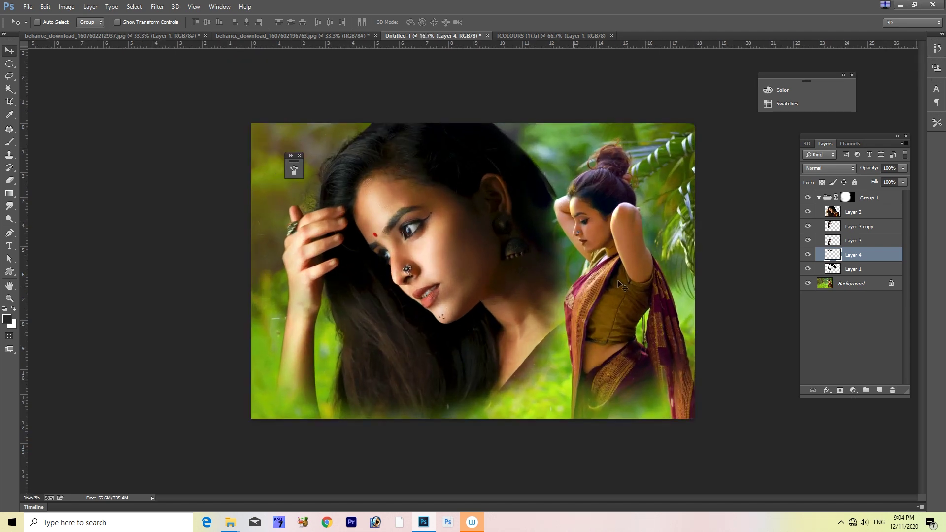
Paint the Group 1 mask over the wrist to touch it up
click(855, 213)
click(846, 198)
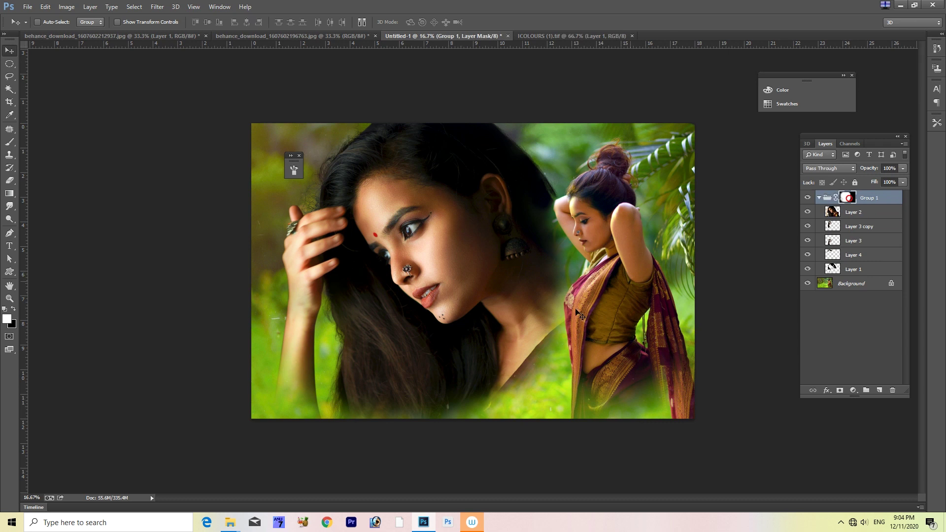
key(b)
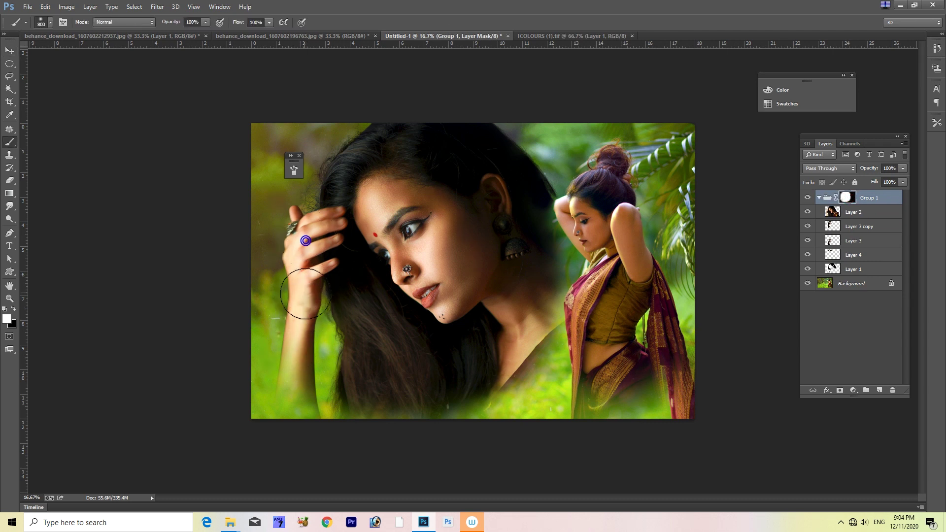
click(305, 299)
Collapse Group 1 and stamp all visible layers into a new Layer 5
click(819, 198)
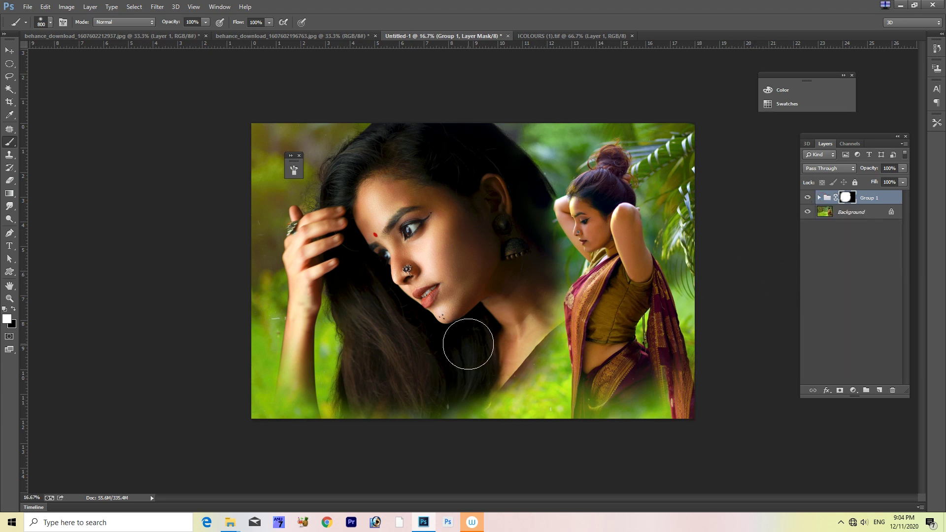
click(882, 198)
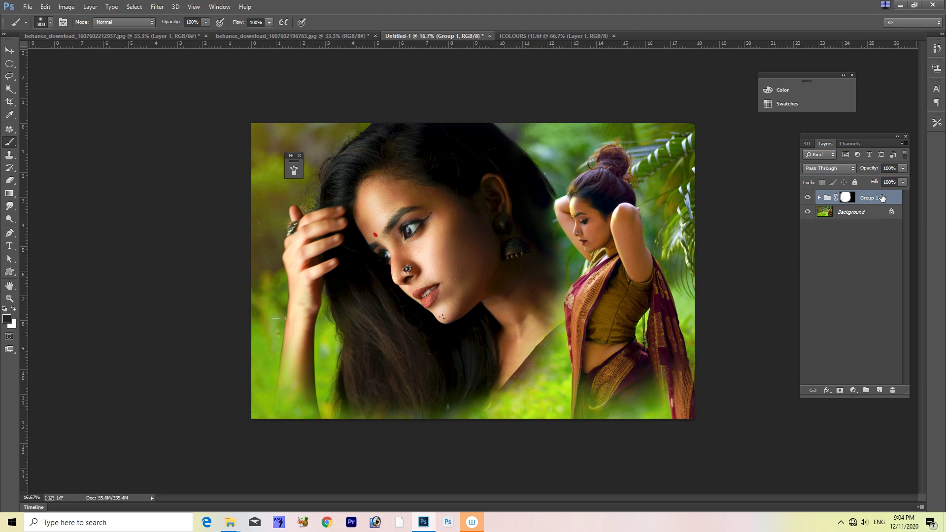
key(ctrl+alt+shift+e)
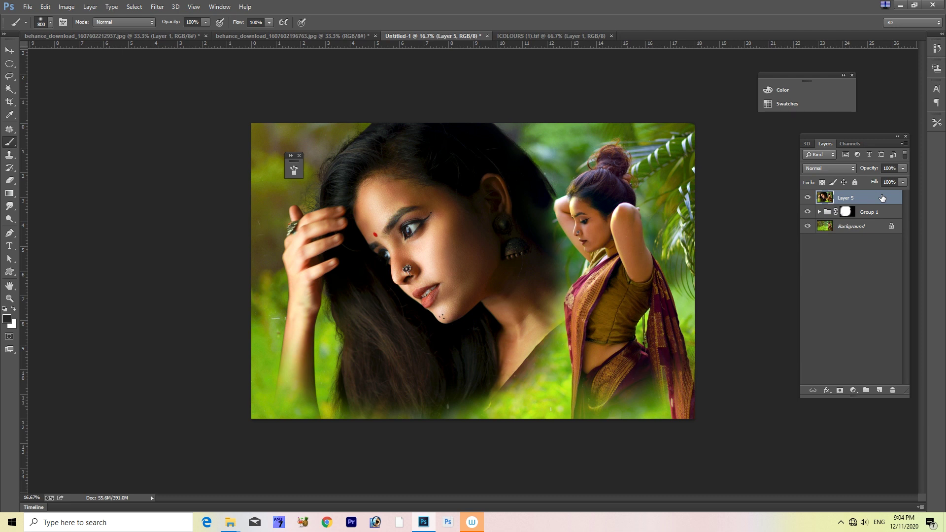
Duplicate Layer 5 and set the copy's blend mode to Soft Light
key(ctrl+plus)
key(ctrl+plus)
key(ctrl+plus)
key(ctrl+plus)
drag(380, 221, 429, 297)
scroll(431, 286, right, 5)
scroll(424, 285, right, 5)
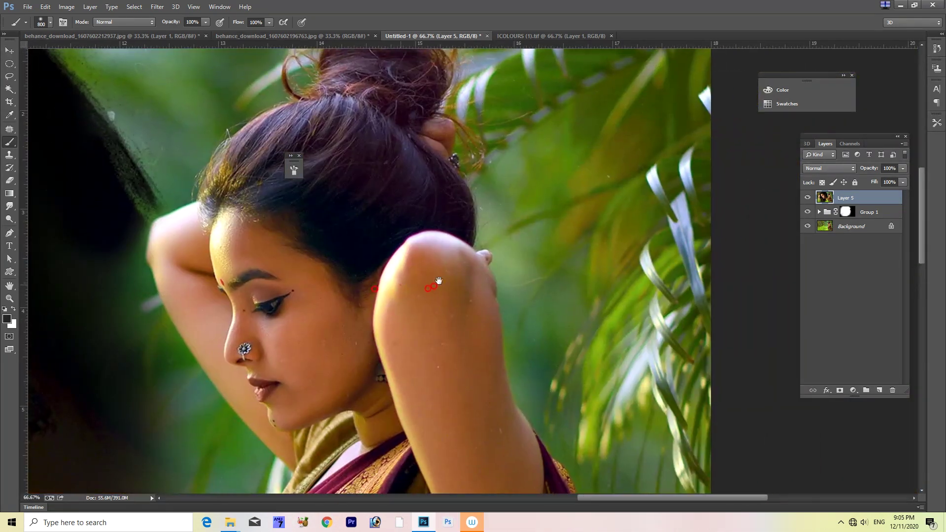
scroll(419, 284, left, 5)
scroll(433, 281, left, 2)
key(ctrl+j)
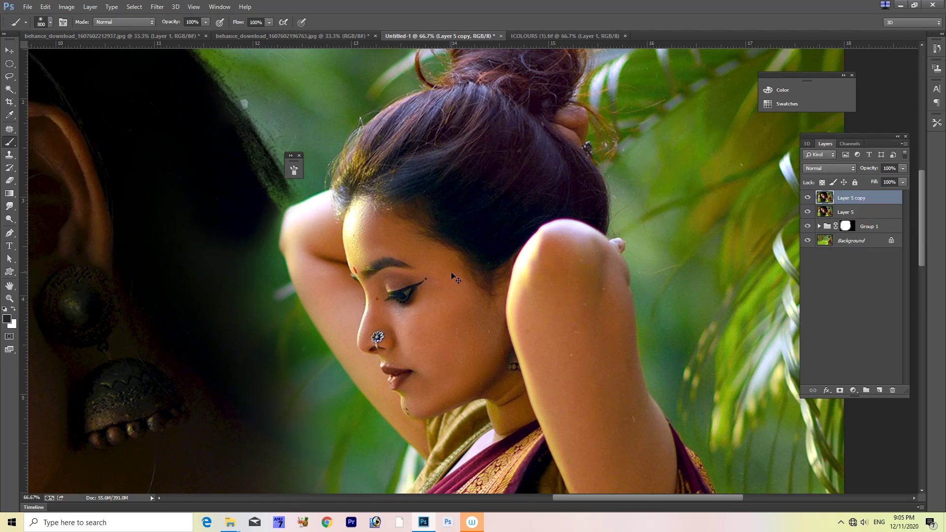
click(830, 169)
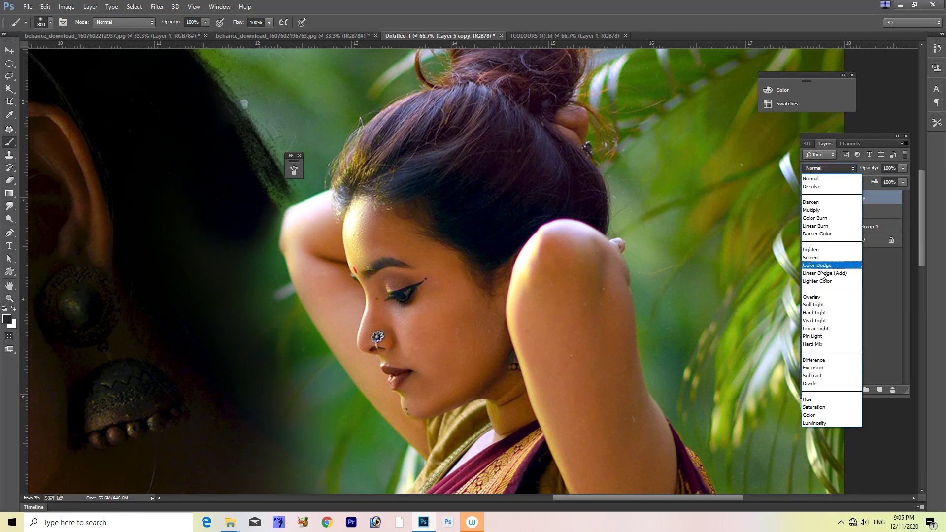
click(820, 304)
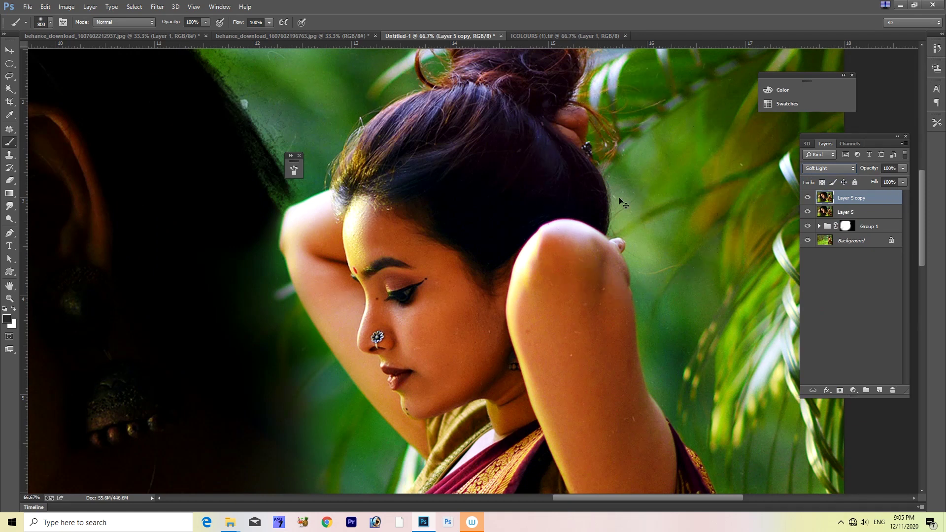
Set Layer 5 copy to 10% opacity and stamp visible layers into Layer 6
key(ctrl+minus)
key(ctrl+minus)
key(ctrl+minus)
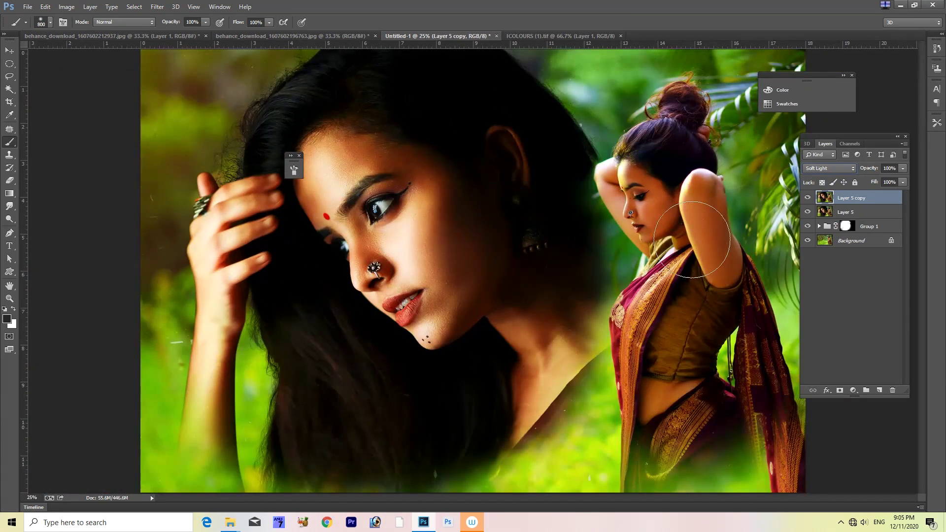
click(903, 168)
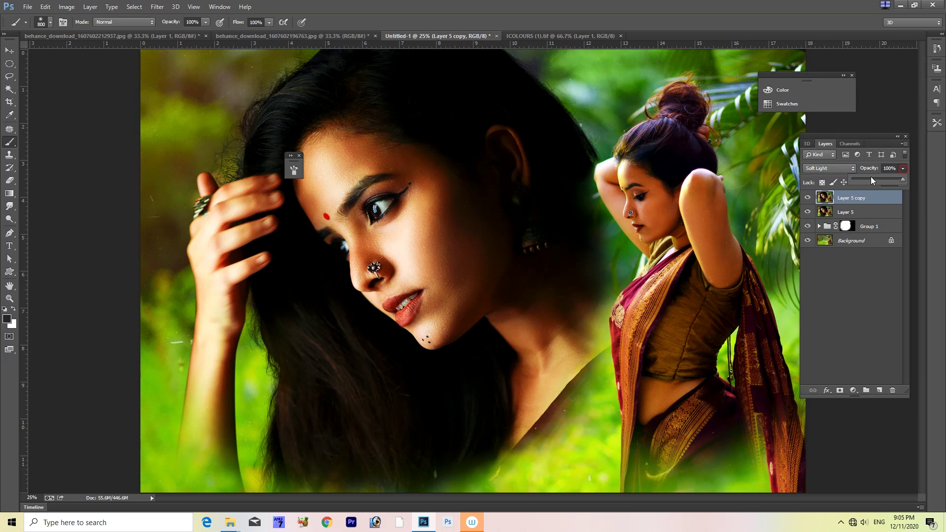
click(896, 169)
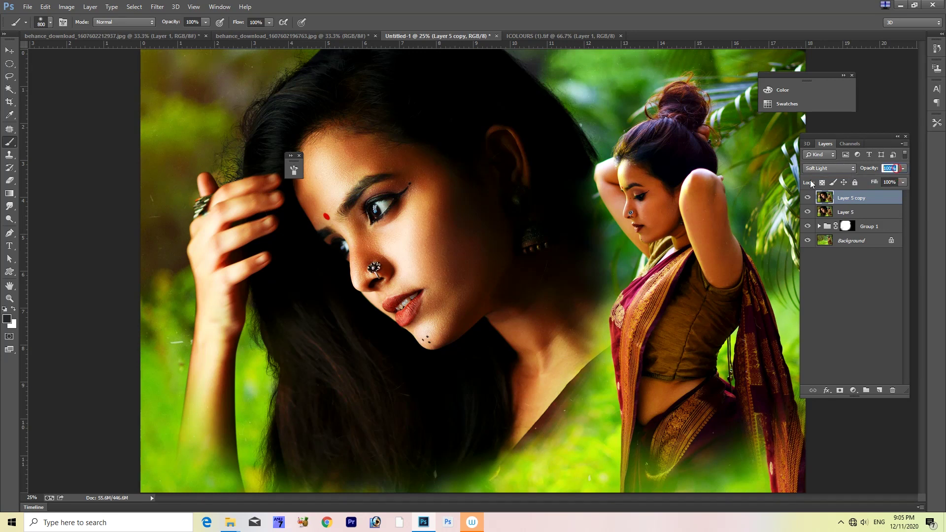
text(10)
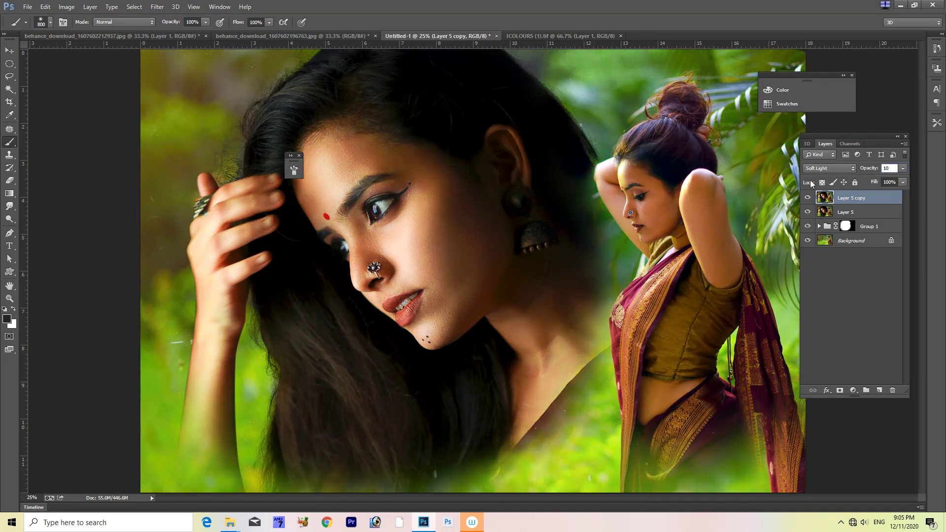
click(869, 203)
key(ctrl+shift+alt+e)
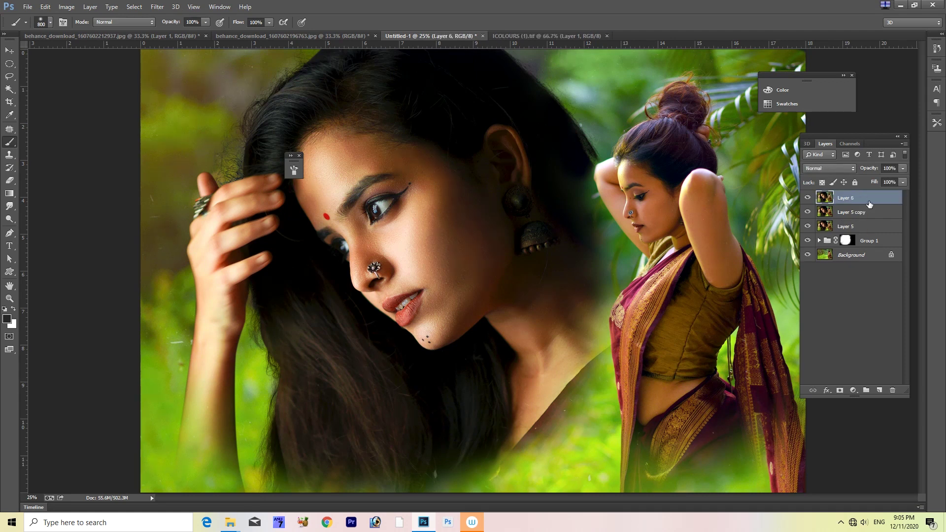
Set Layer 6 to Screen with a black hiding mask and lower its opacity to about 74%
click(828, 168)
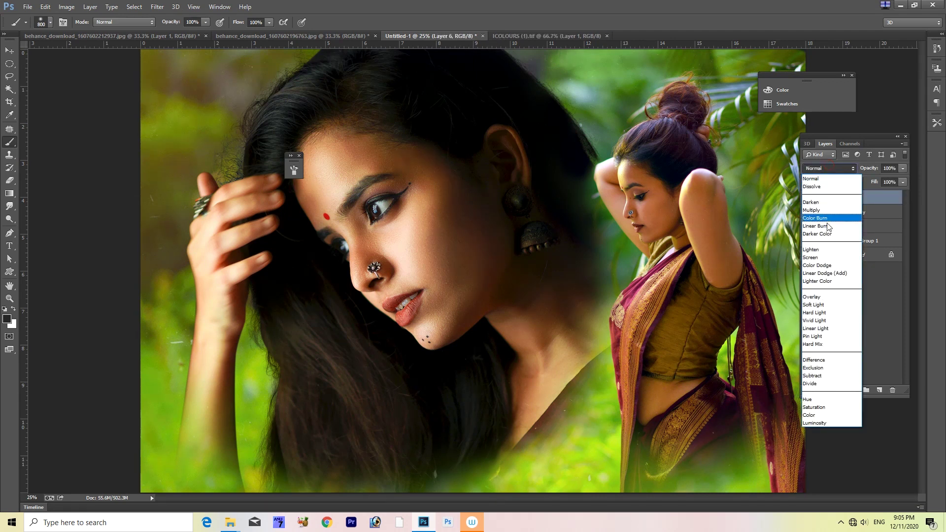
click(824, 255)
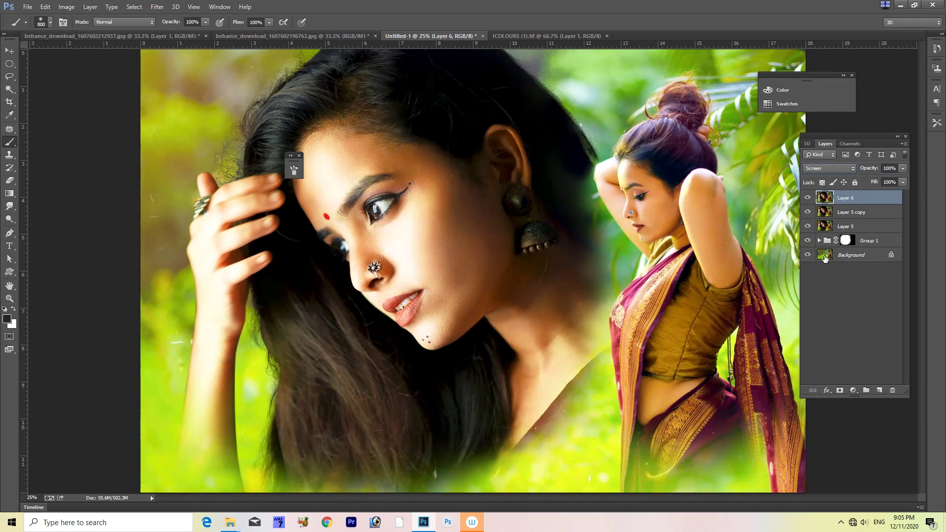
alt+click(837, 390)
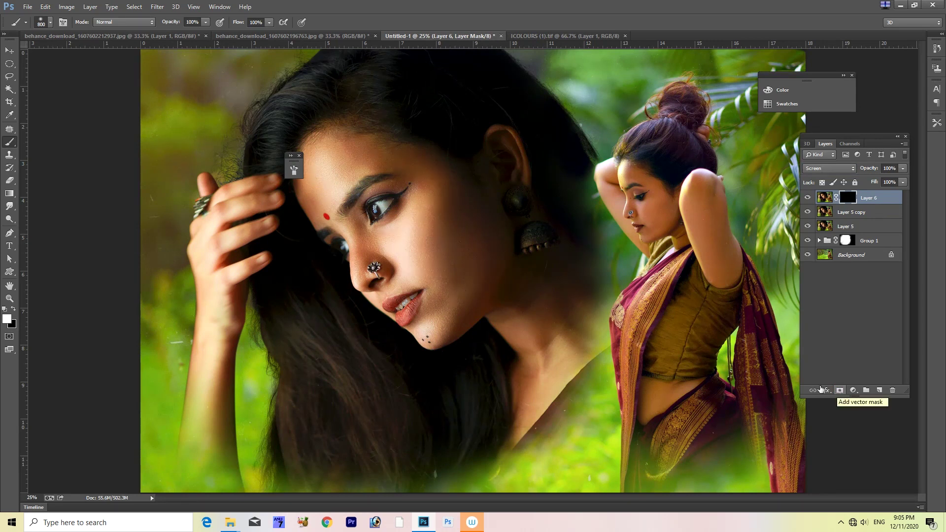
key(bracketleft)
key(bracketleft)
key(bracketleft)
key(bracketleft)
scroll(619, 204, up, 1)
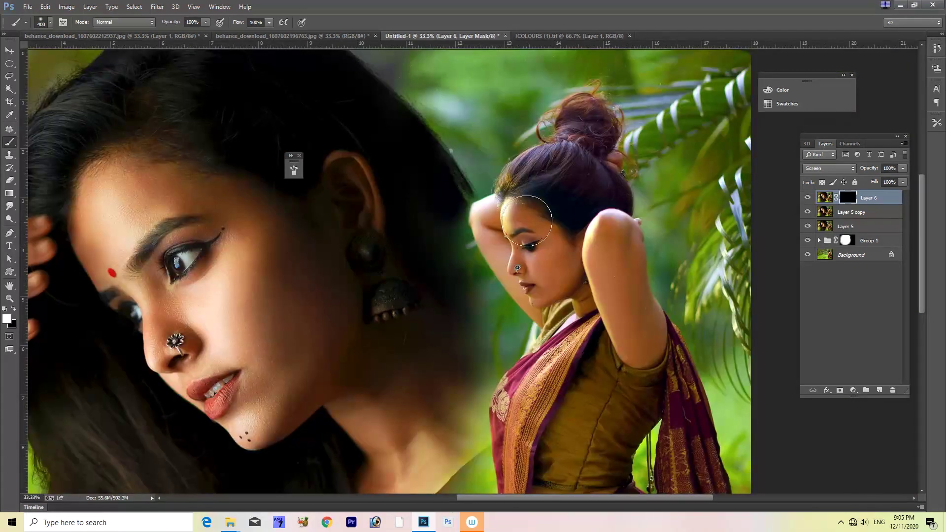
drag(527, 220, 552, 296)
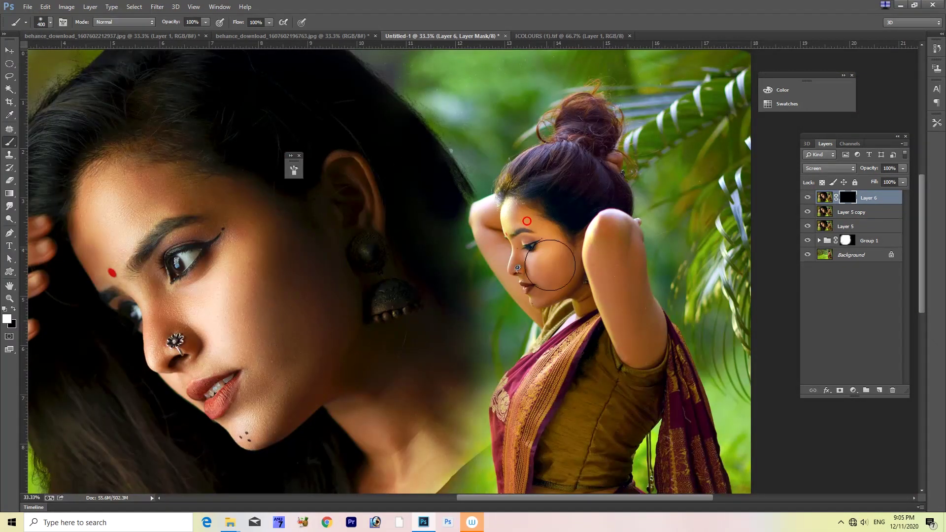
click(903, 168)
mouse_move(531, 223)
mouse_down()
mouse_move(568, 264)
mouse_move(561, 305)
mouse_up()
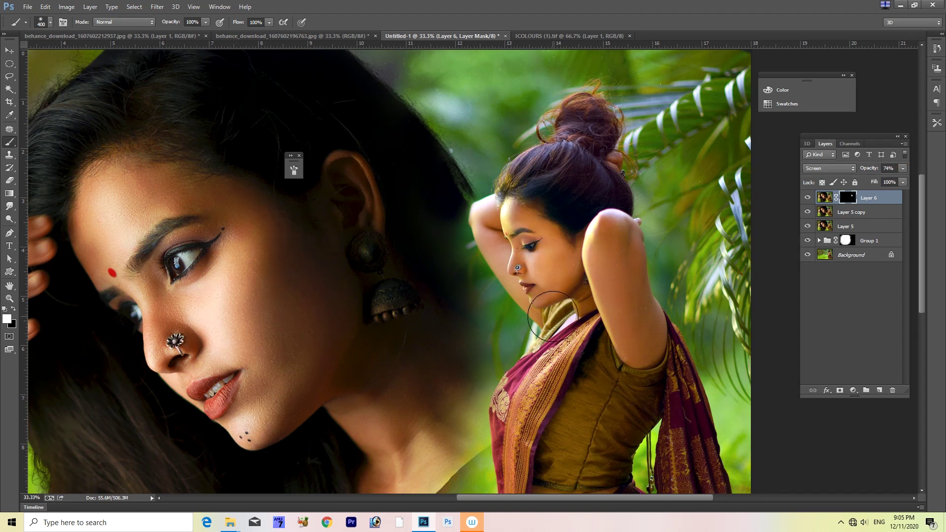
Try a 900 px stroke on the right woman's raised arm, undo it, and choose another brush preset
key(bracketright)
key(bracketright)
key(bracketright)
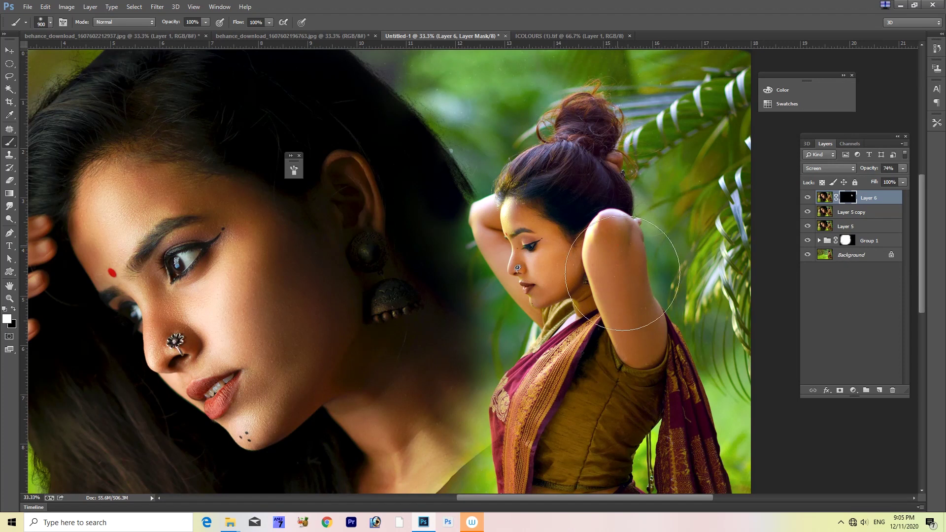
drag(612, 221, 714, 359)
key(ctrl+z)
right_click(209, 163)
scroll(337, 364, down, 2)
scroll(337, 364, down, 2)
scroll(337, 364, down, 2)
scroll(337, 364, down, 2)
scroll(320, 361, down, 3)
scroll(299, 358, down, 2)
double_click(287, 342)
Paint white on the mask over the right woman's arm, chin and neck, and the left woman's forehead, cheek and neck
drag(616, 243, 641, 355)
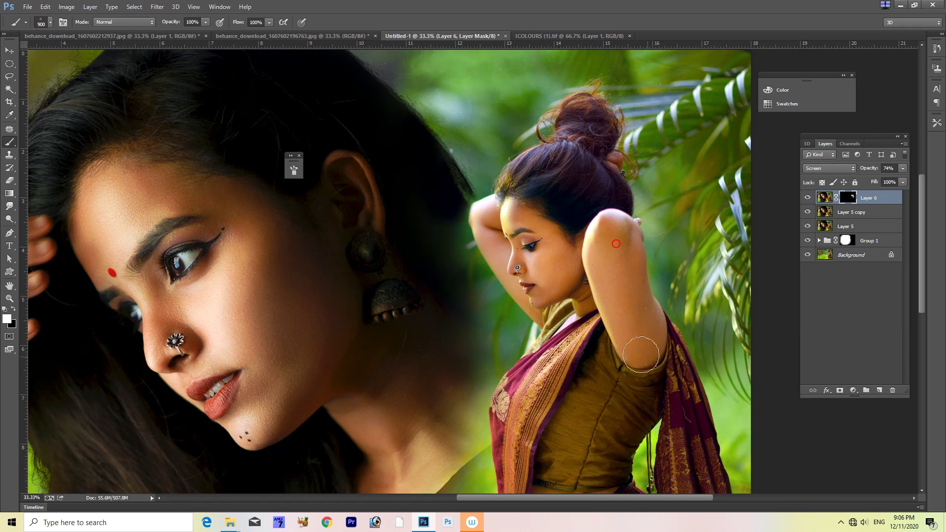
mouse_move(512, 265)
mouse_down()
mouse_move(539, 298)
mouse_move(579, 306)
mouse_up()
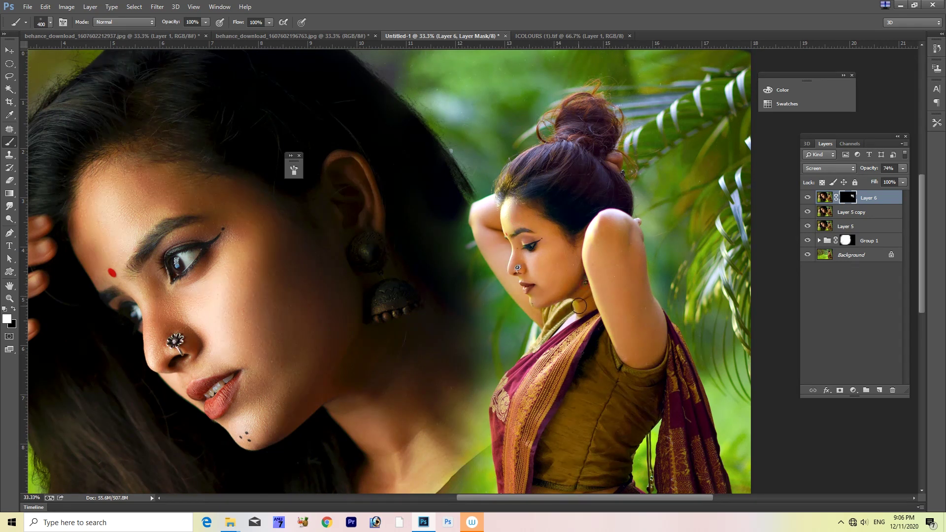
key(bracketright)
key(bracketright)
key(bracketright)
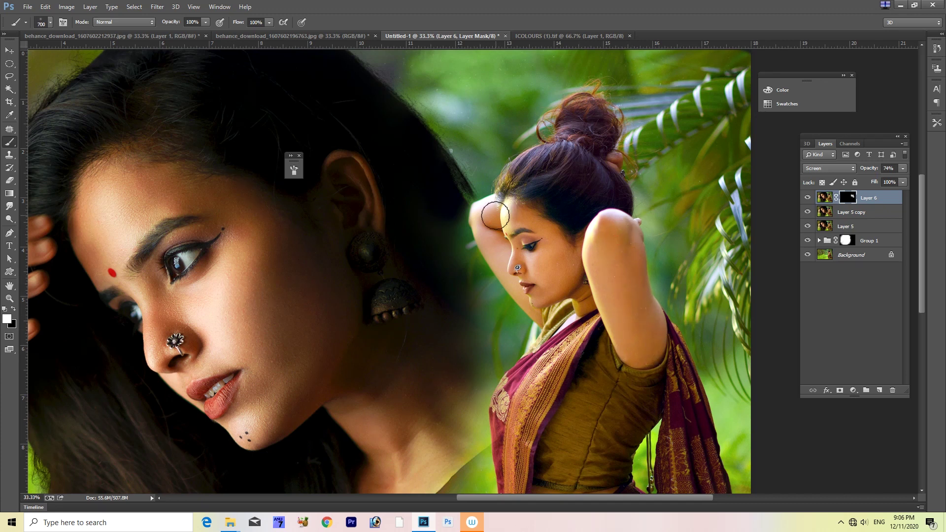
scroll(393, 264, left, 2)
scroll(393, 264, down, 1)
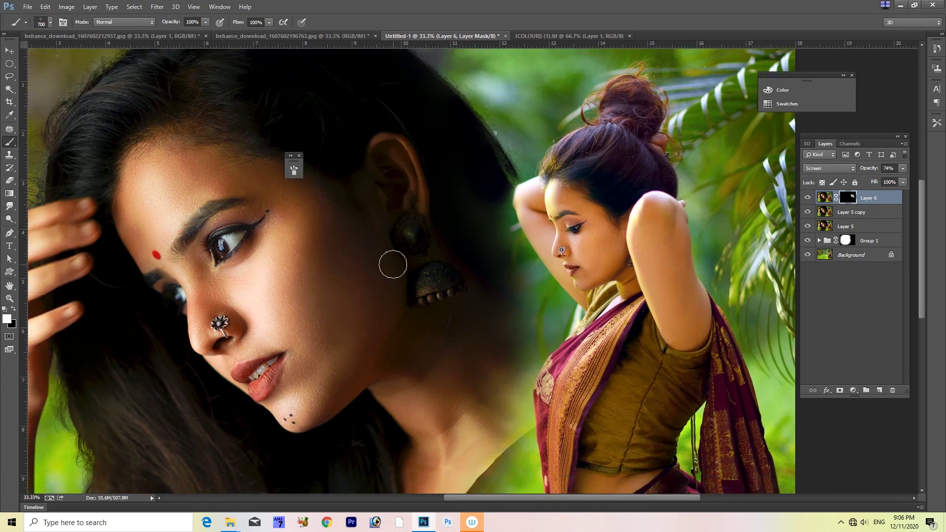
drag(380, 334, 380, 363)
key(bracketright)
key(bracketright)
key(bracketright)
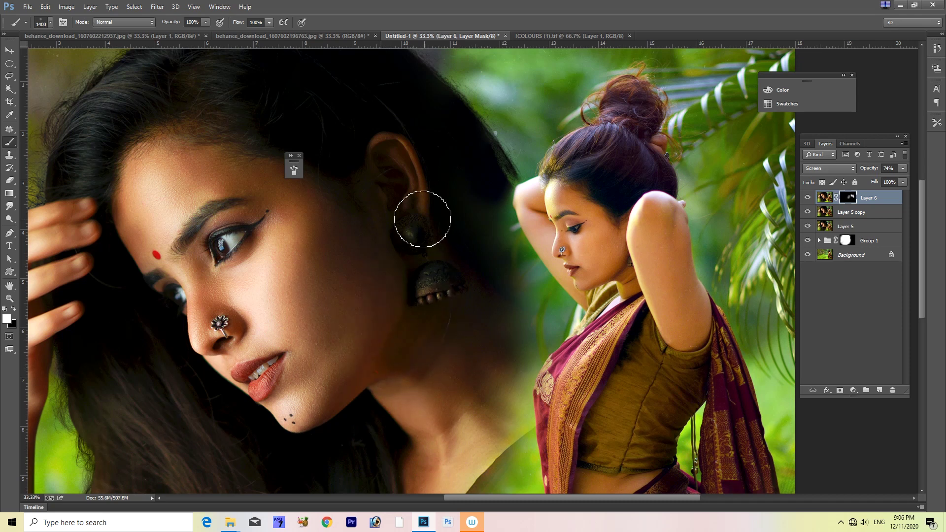
key(bracketright)
key(bracketright)
mouse_move(422, 219)
mouse_down()
mouse_move(404, 237)
mouse_move(390, 154)
mouse_move(360, 237)
mouse_move(227, 157)
mouse_move(140, 192)
mouse_up()
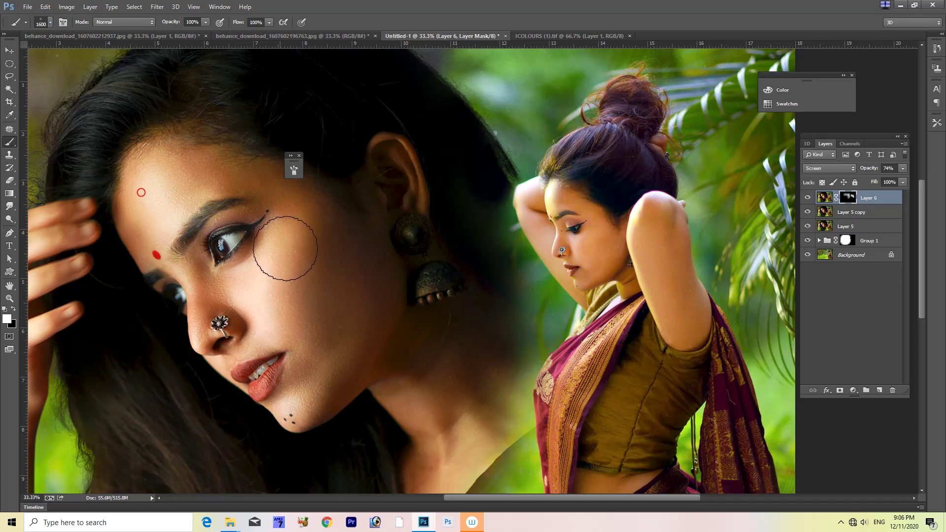
drag(346, 252, 469, 364)
drag(457, 302, 424, 445)
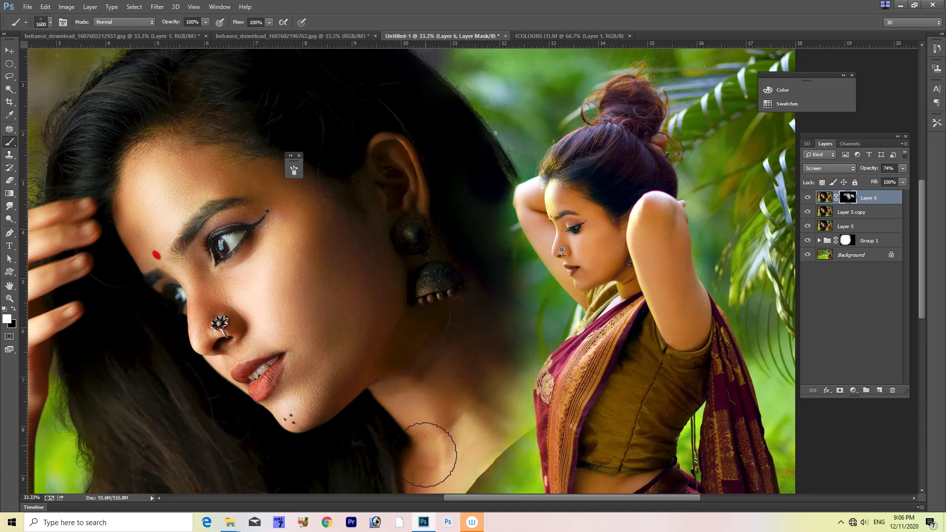
Repaint the mask along the raised arm and over the right woman's hip
key(ctrl+minus)
key(ctrl+minus)
mouse_move(287, 277)
mouse_down()
mouse_move(275, 384)
mouse_move(300, 416)
mouse_up()
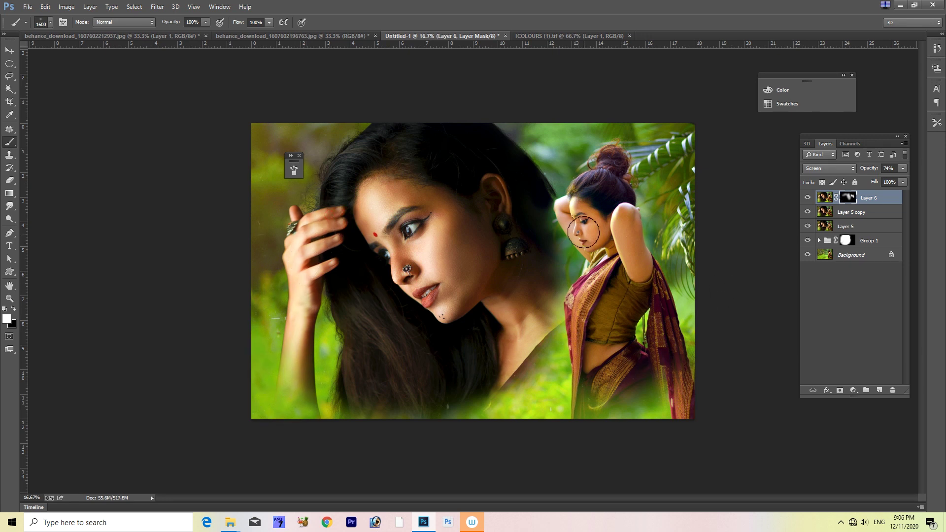
drag(591, 352, 617, 347)
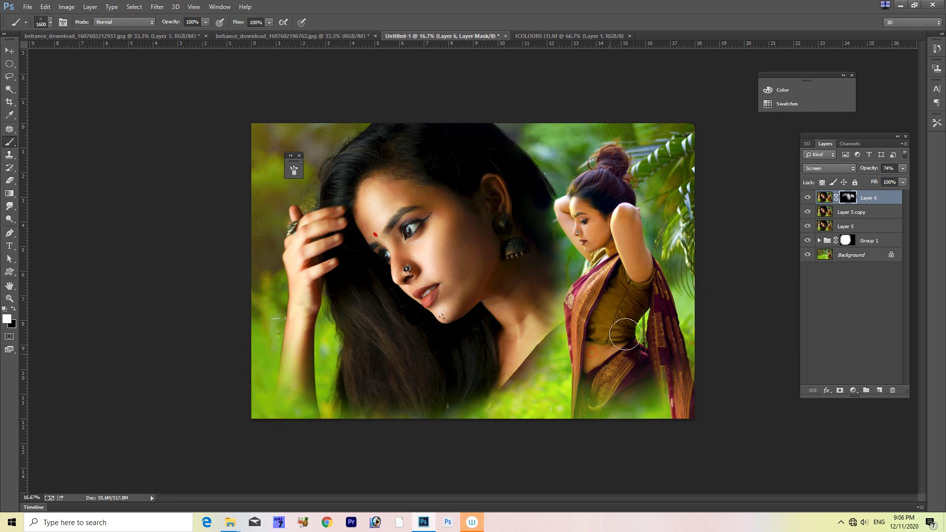
mouse_move(643, 297)
mouse_down()
mouse_move(631, 354)
mouse_move(647, 306)
mouse_up()
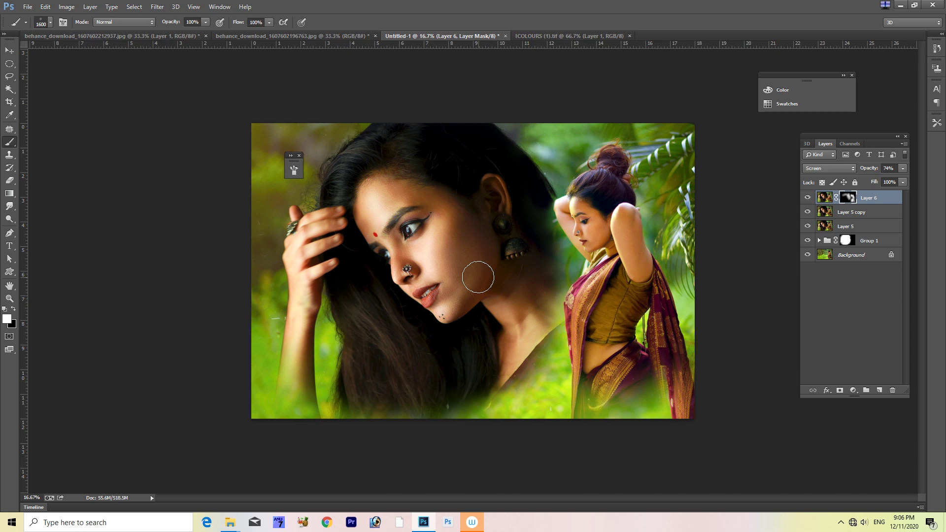
Paint black with a 2000 px brush to tone down the brightening on the left cheek
key(x)
key(bracketright)
drag(451, 276, 452, 255)
drag(449, 290, 466, 240)
key(x)
Set Layer 6's opacity to 76%
key(ctrl+2)
click(904, 169)
mouse_move(881, 176)
mouse_down()
mouse_move(841, 184)
mouse_move(888, 189)
mouse_up()
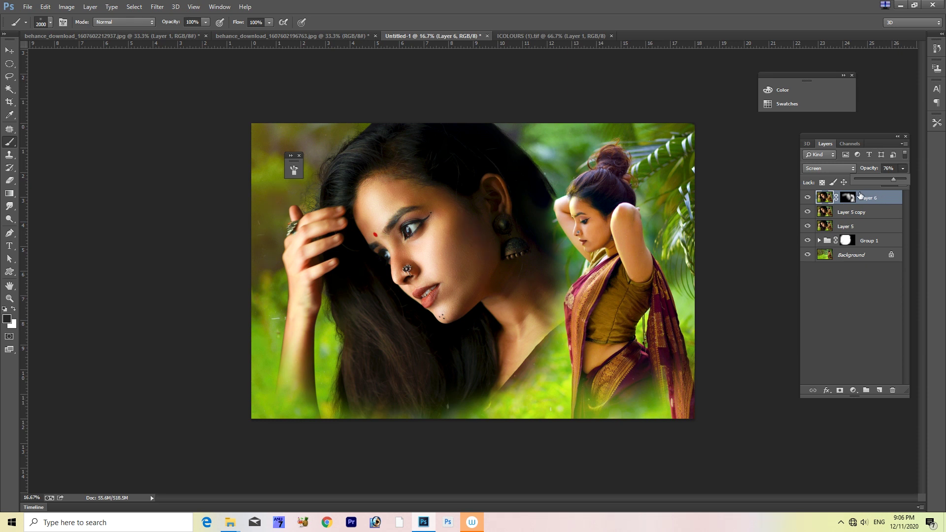
click(876, 200)
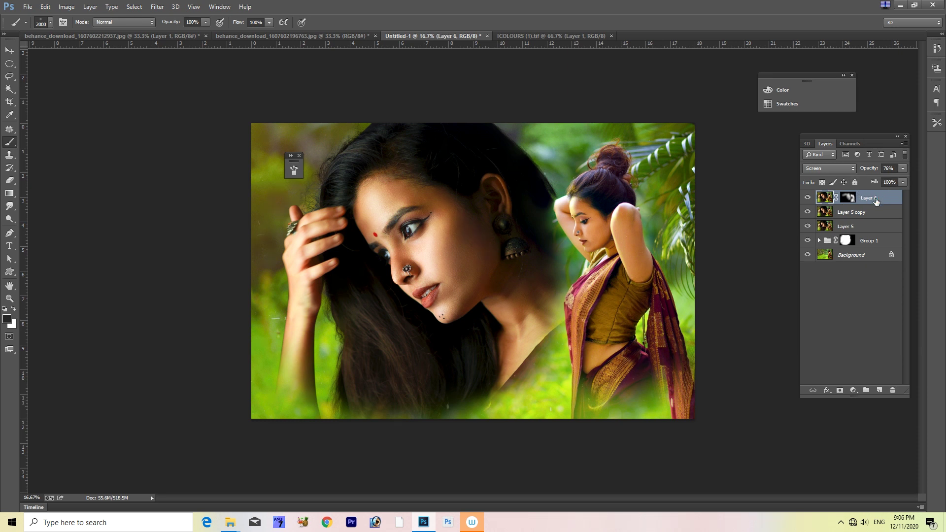
Stamp visible layers into Layer 7 and apply Selective Color adding 6% Black to the Blacks
key(ctrl+alt+shift+e)
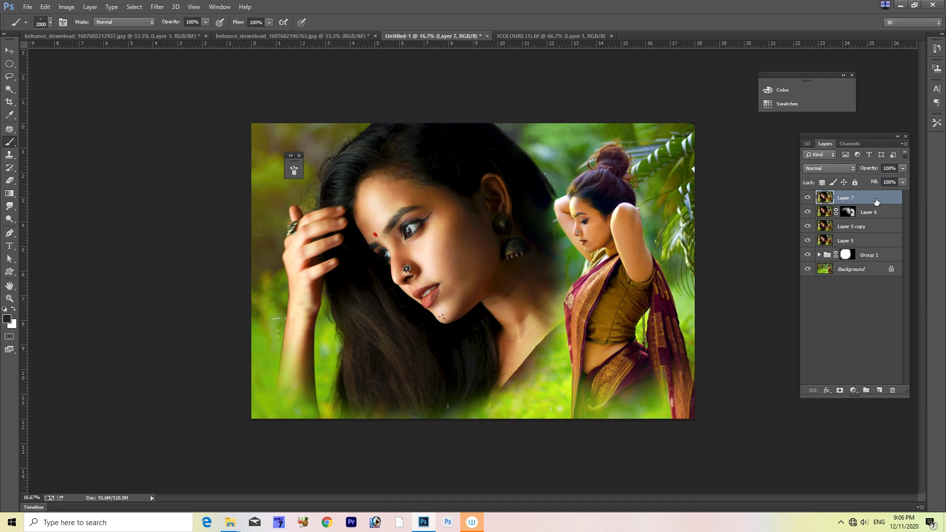
key(alt+i)
key(j)
key(s)
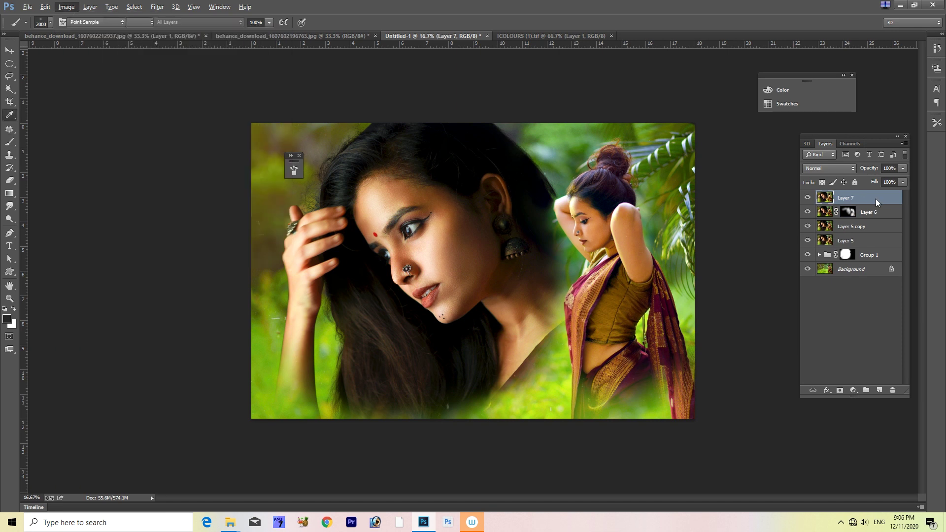
click(185, 172)
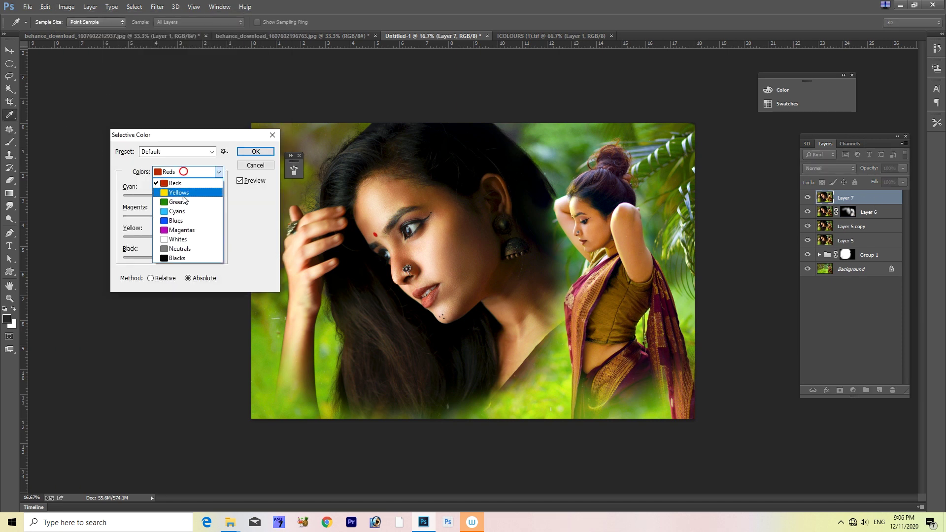
click(178, 258)
click(208, 247)
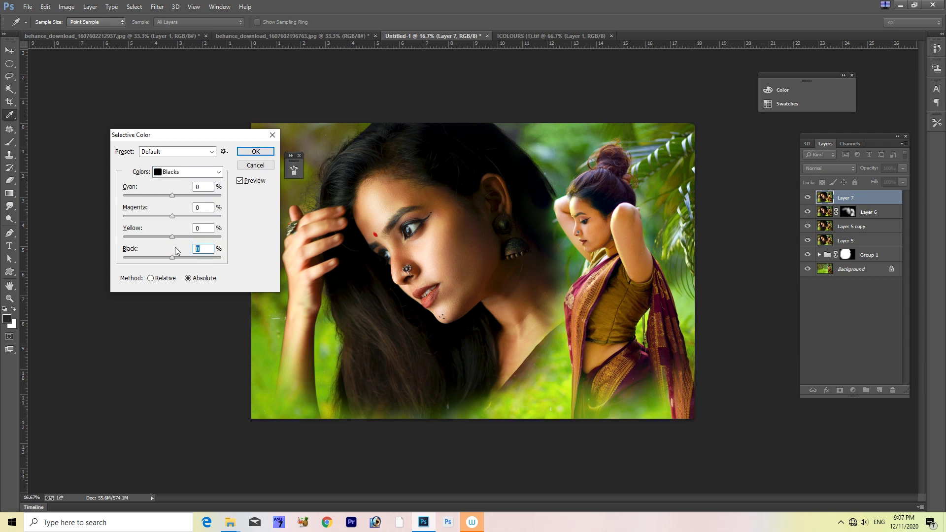
text(11)
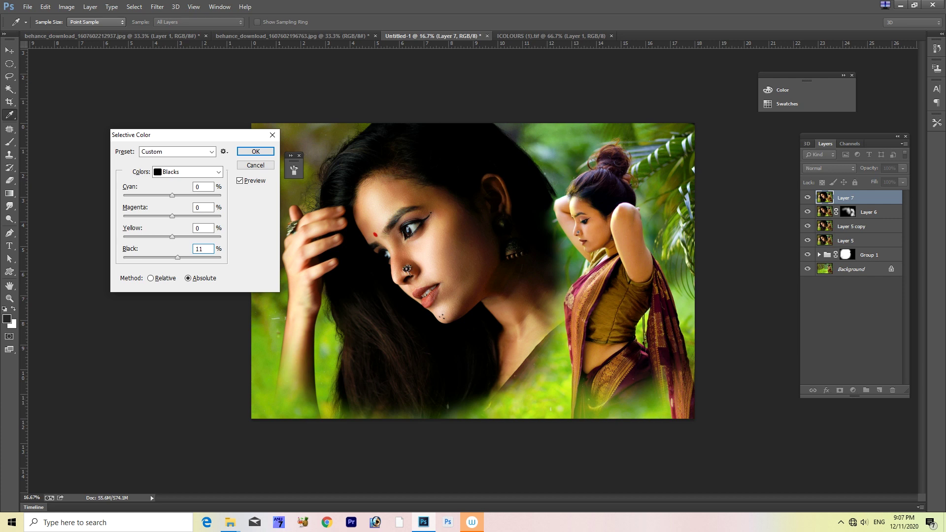
key(BackSpace)
key(BackSpace)
text(6)
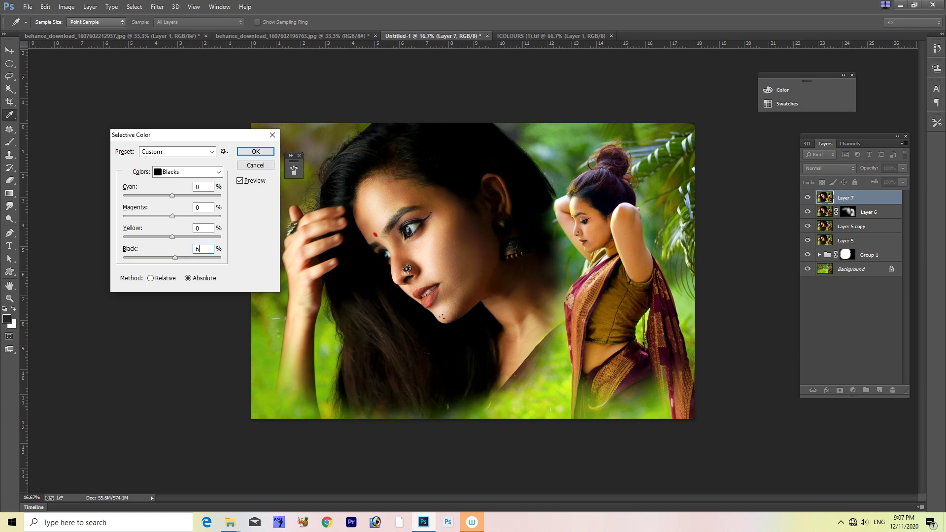
key(Return)
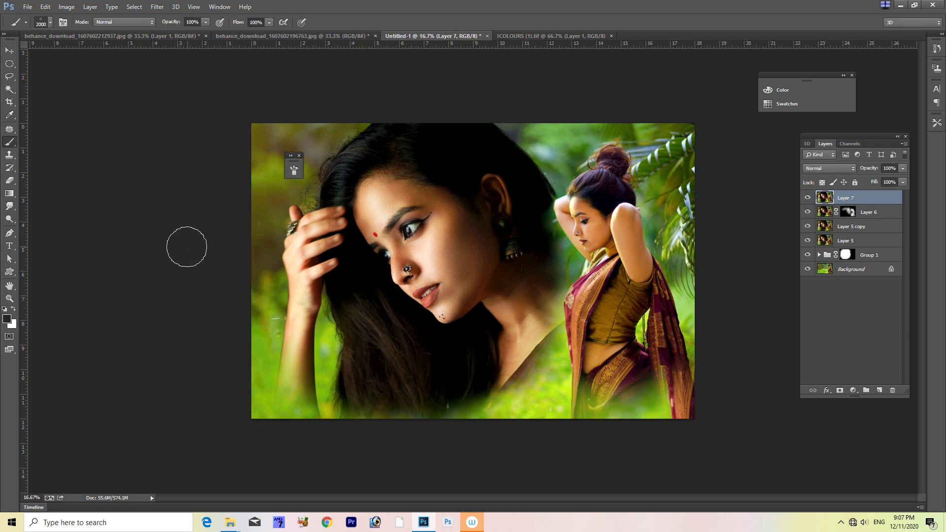
key(ctrl+plus)
mouse_move(390, 247)
mouse_down()
mouse_move(383, 291)
mouse_move(370, 302)
mouse_move(389, 301)
mouse_up()
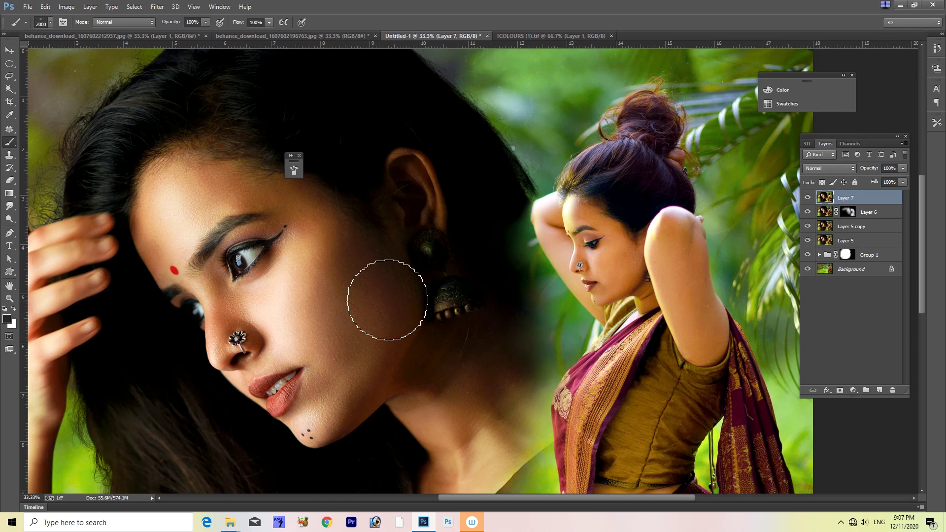
key(alt+t)
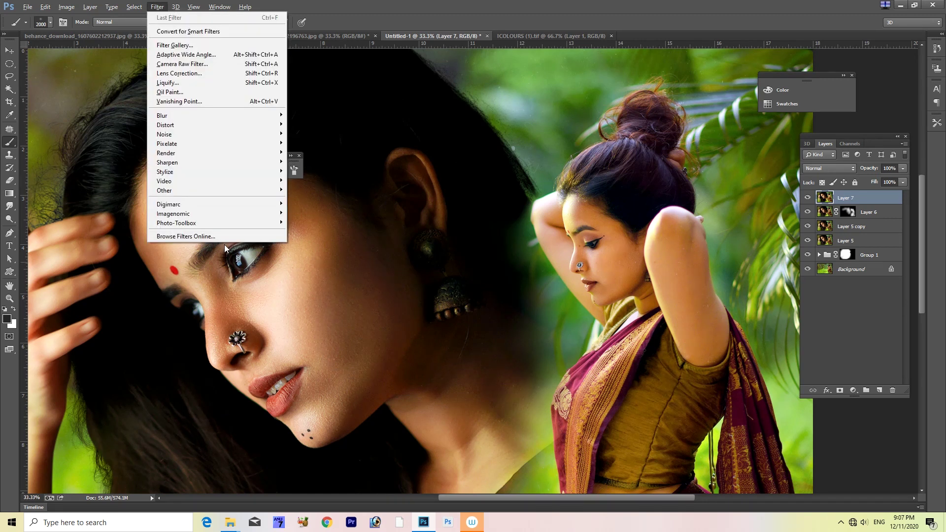
mouse_move(175, 223)
click(309, 223)
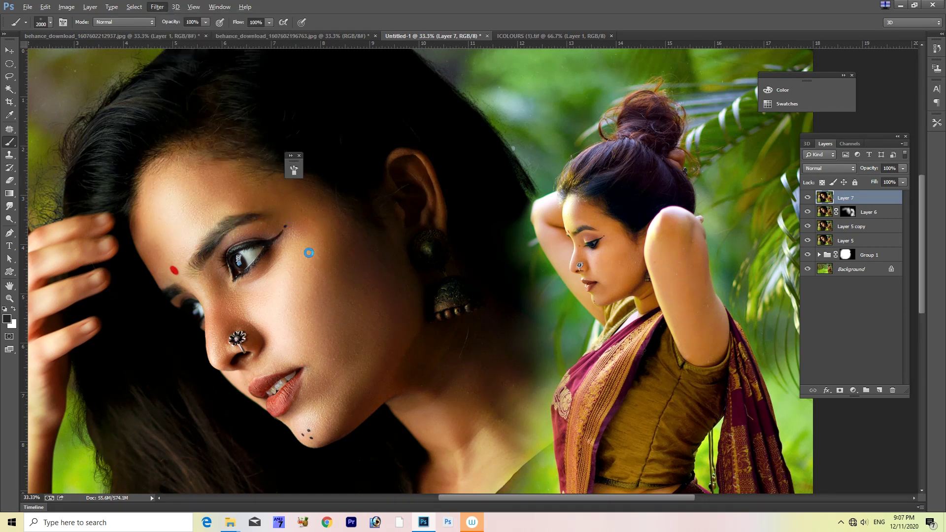
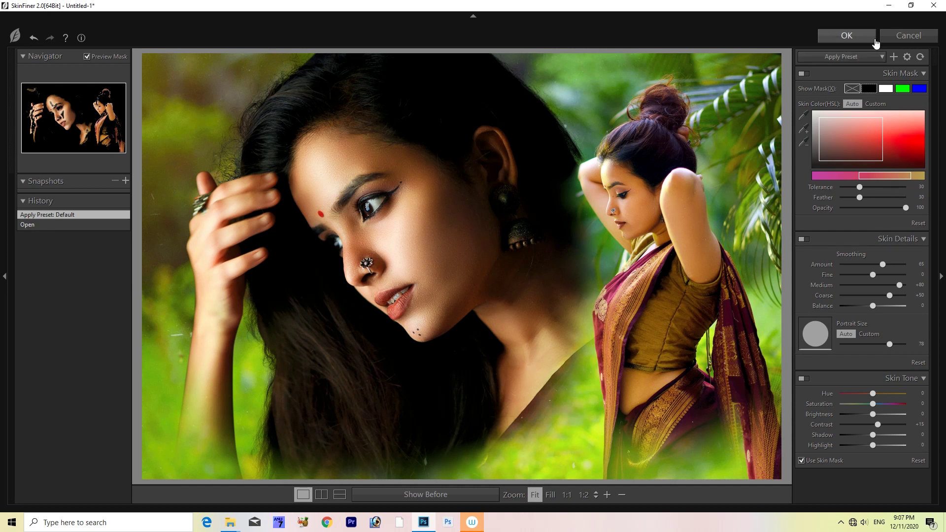
Dismiss SkinFiner's default preset and relaunch SkinFiner from the Photo-Toolbox filters
click(906, 35)
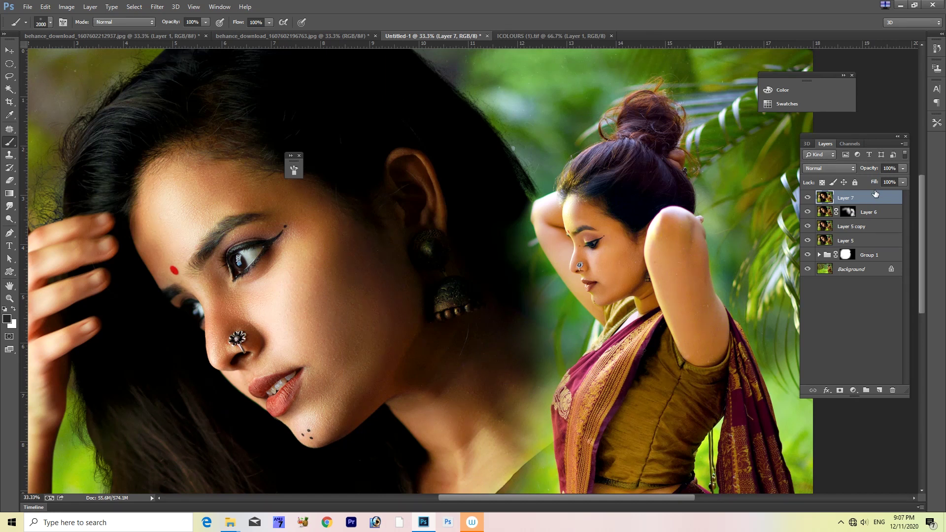
click(158, 6)
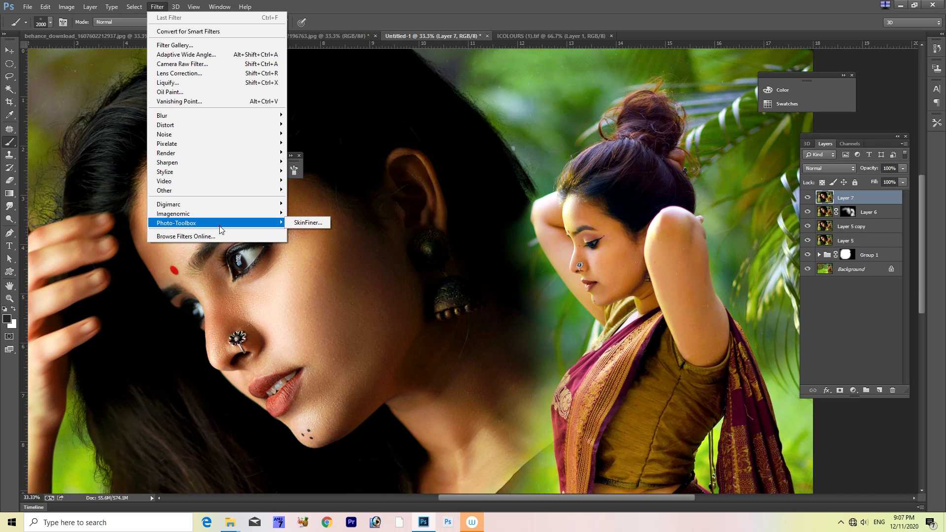
click(308, 222)
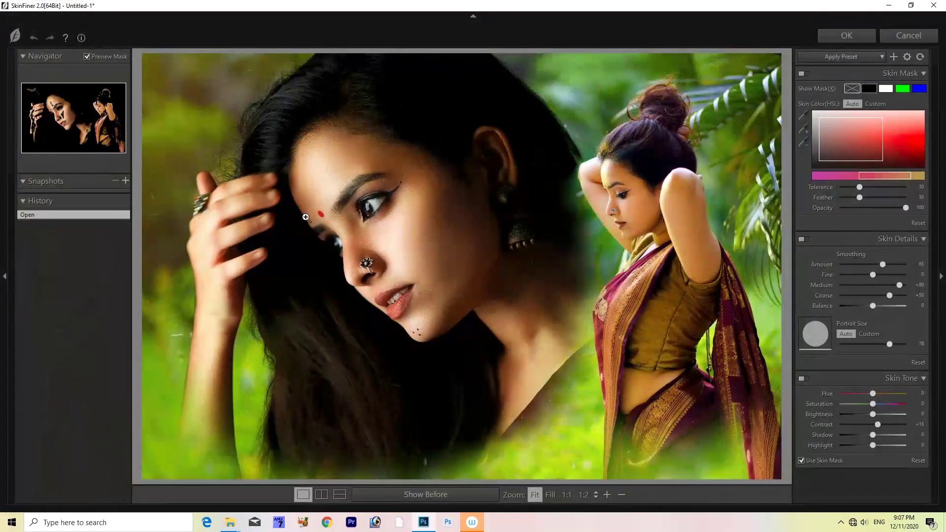
Apply SkinFiner with Smoothing Amount 78, Brightness +9, Shadow +12 and Highlight +1
click(891, 264)
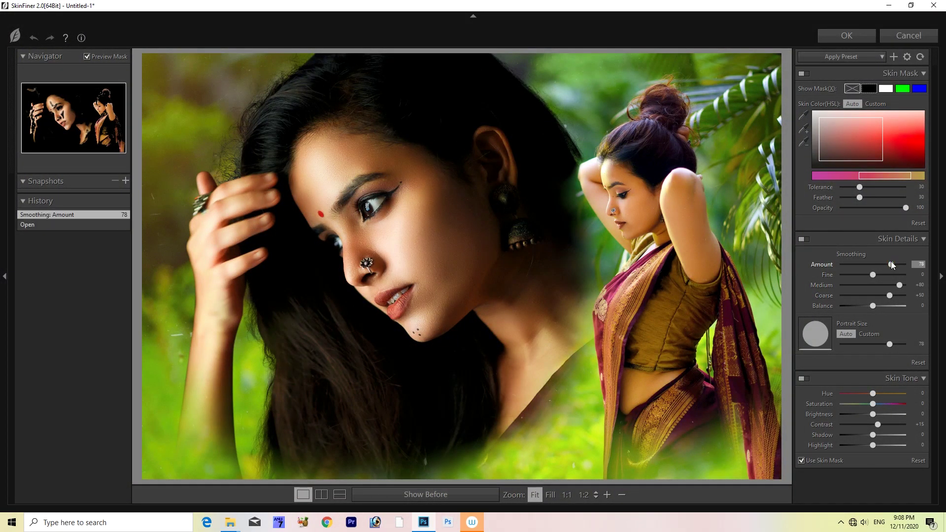
click(878, 414)
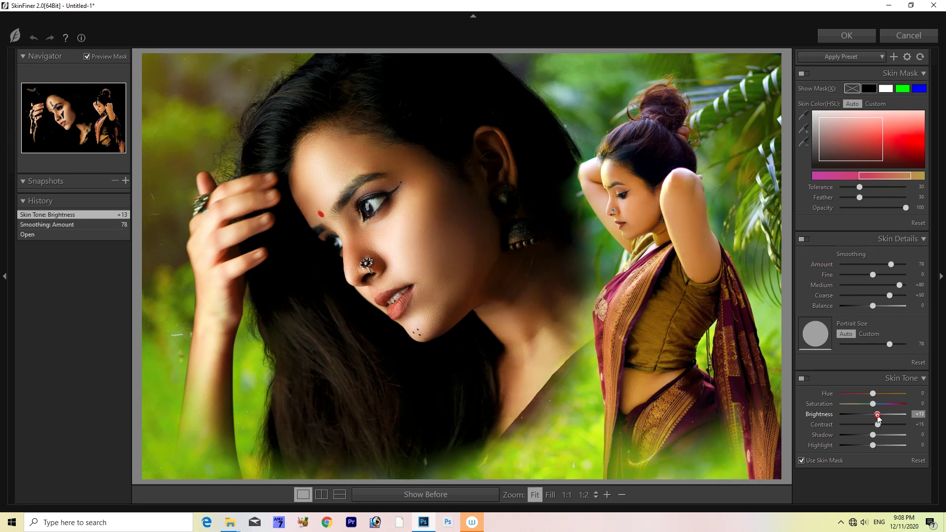
drag(876, 416, 876, 415)
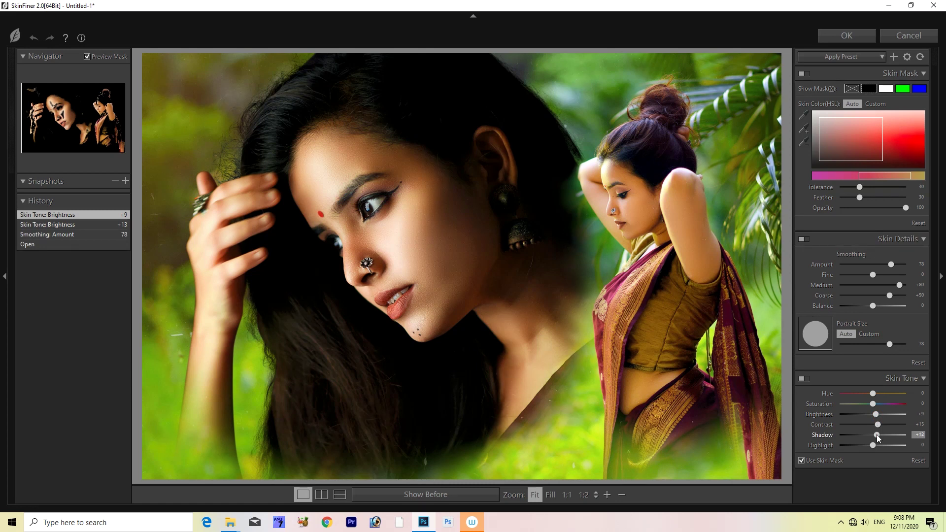
click(876, 435)
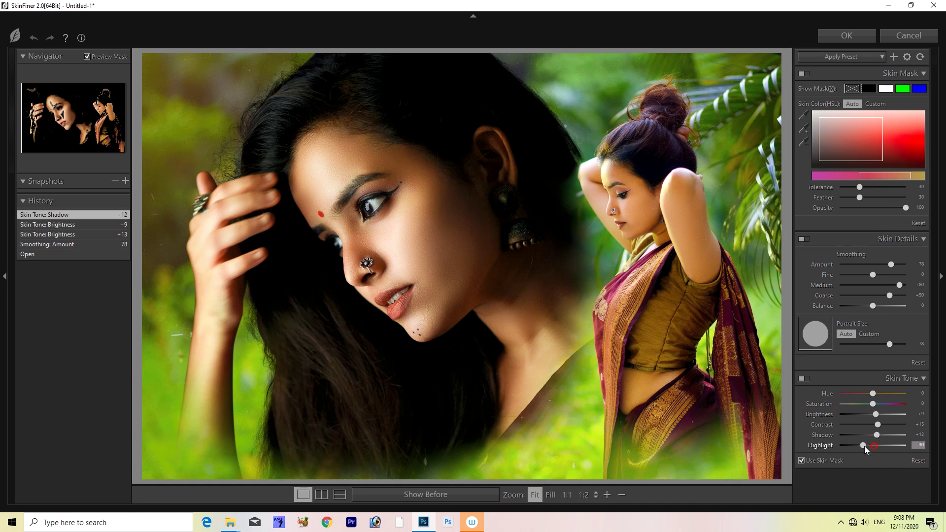
drag(849, 445, 867, 444)
drag(874, 445, 874, 445)
click(838, 36)
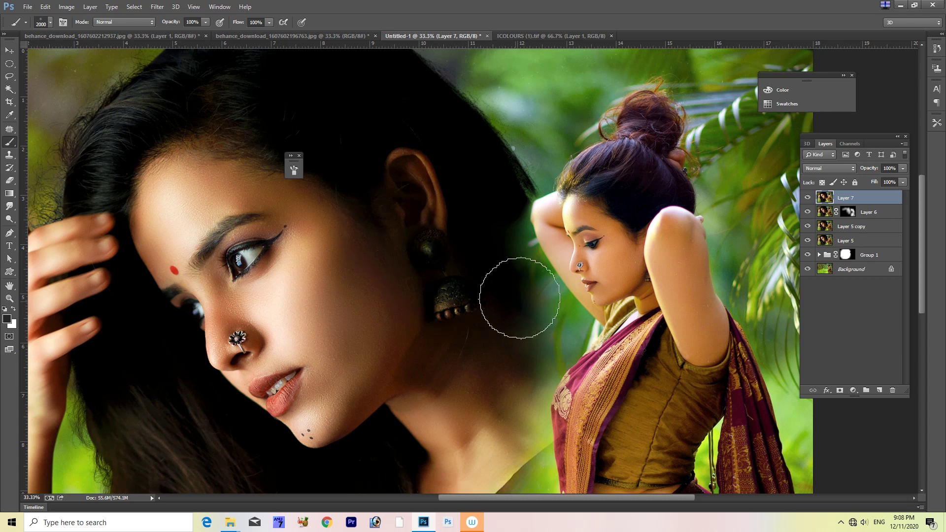
Zoom in on the face and toggle Layer 7's visibility to compare before and after
scroll(524, 296, up, 1)
scroll(301, 334, up, 1)
drag(302, 334, 436, 244)
drag(495, 256, 543, 255)
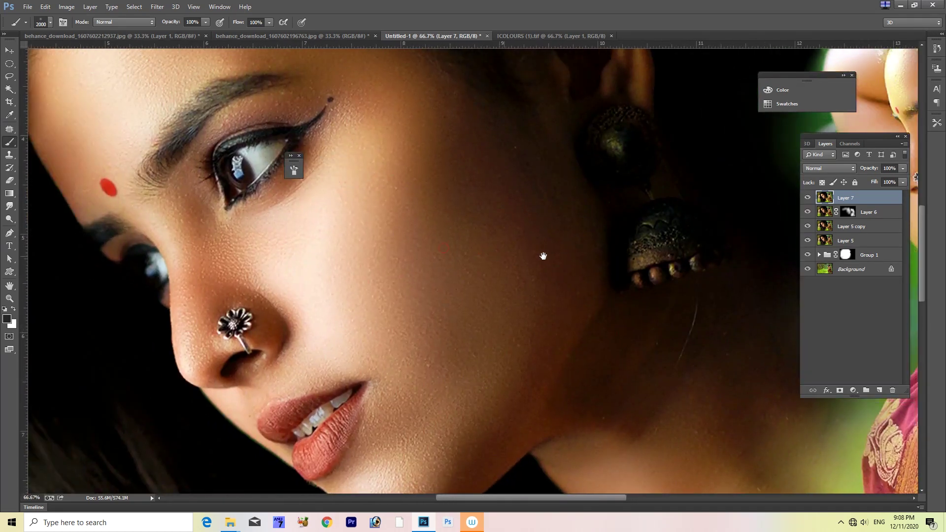
click(808, 198)
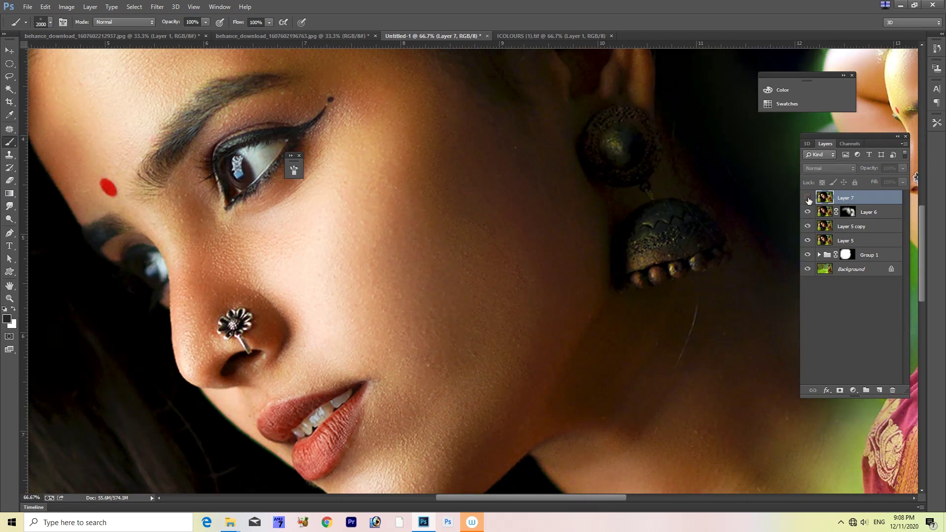
click(807, 198)
click(807, 197)
scroll(390, 217, down, 3)
scroll(391, 216, up, 2)
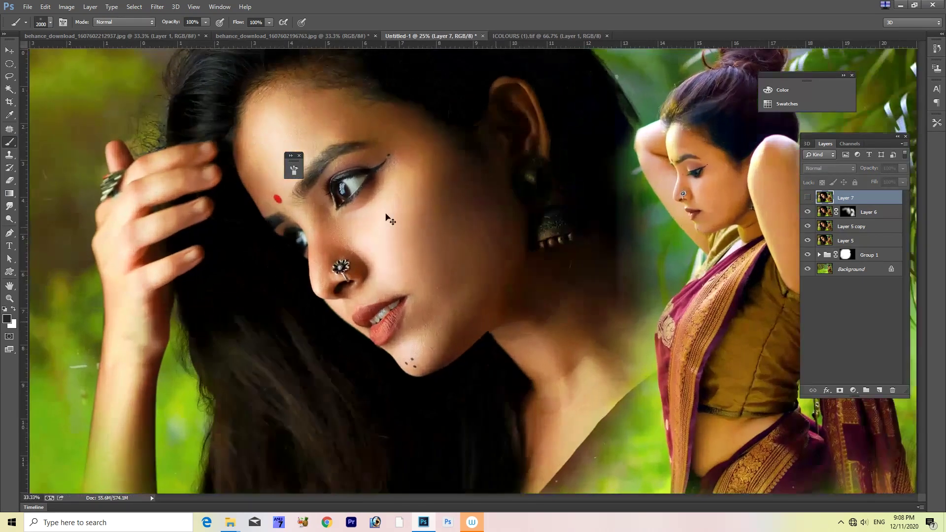
scroll(390, 217, up, 1)
click(808, 197)
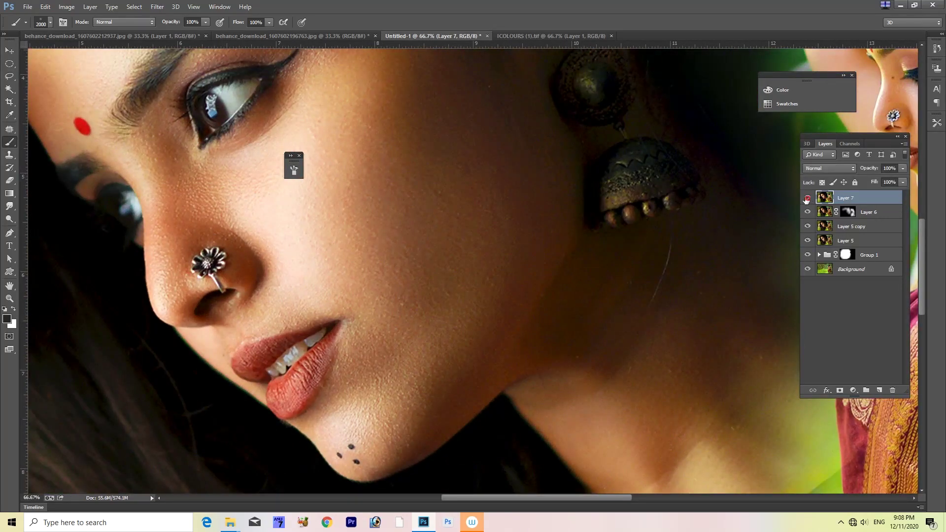
Inspect the second woman's face and cheek close up
mouse_move(476, 260)
mouse_down()
mouse_move(490, 301)
mouse_move(454, 321)
mouse_up()
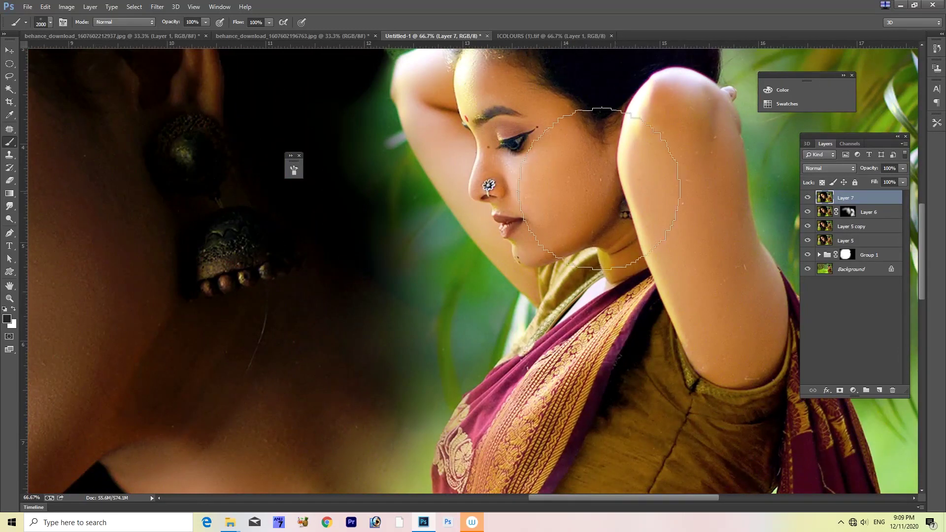
mouse_move(79, 272)
mouse_down()
mouse_move(411, 293)
mouse_move(446, 274)
mouse_up()
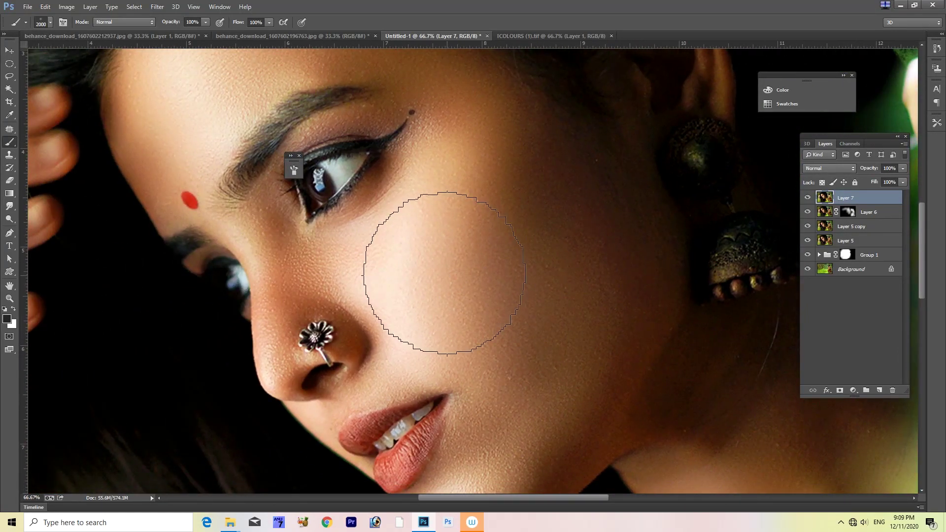
scroll(450, 278, down, 1)
scroll(394, 280, up, 1)
scroll(305, 283, up, 2)
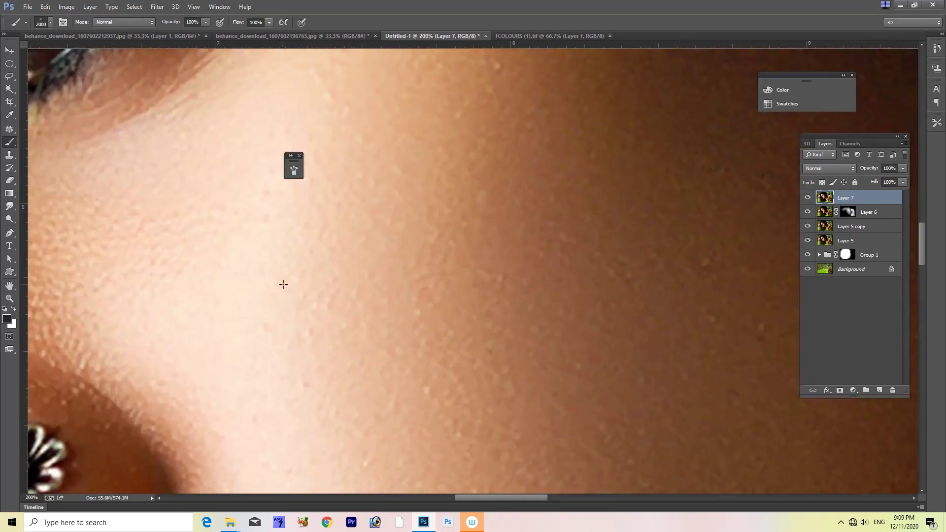
drag(474, 297, 491, 267)
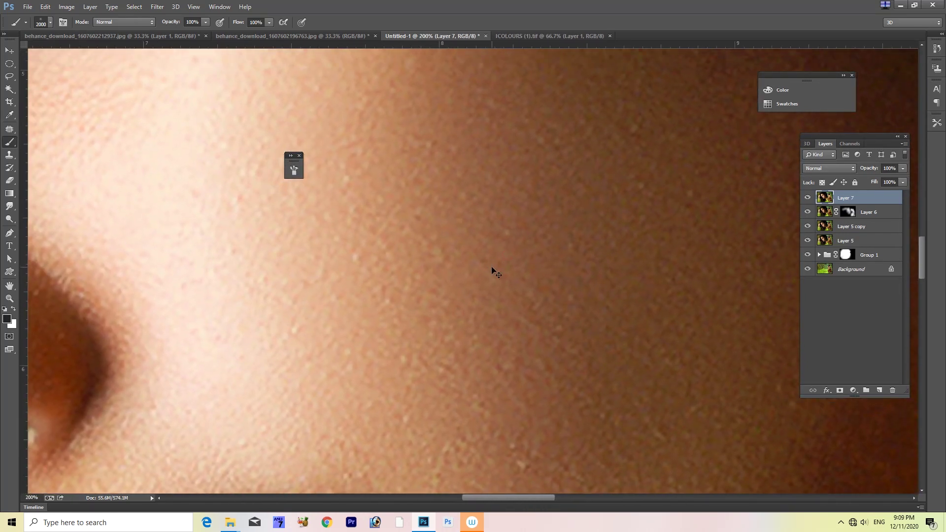
scroll(492, 266, down, 1)
scroll(492, 266, down, 2)
scroll(492, 266, down, 1)
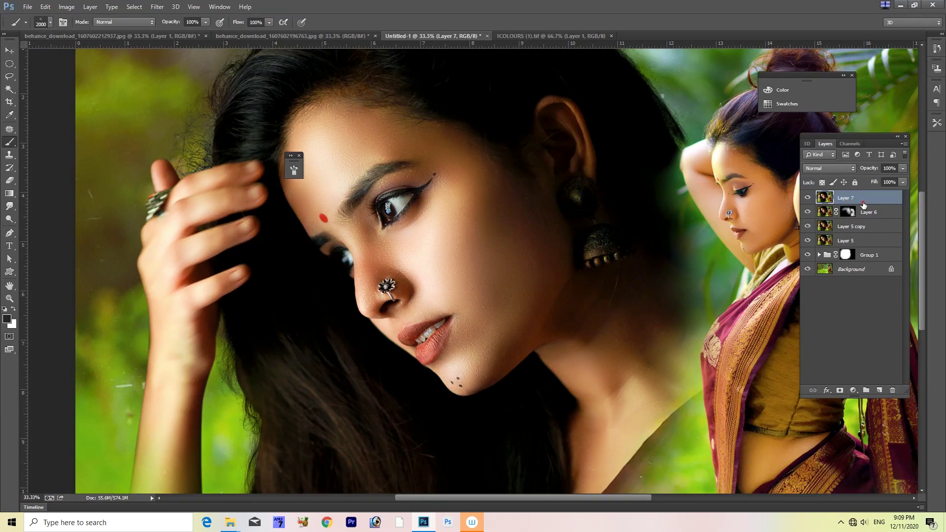
Replace Layer 7 with a stamped merge of all visible layers, then enter Quick Mask
key(Delete)
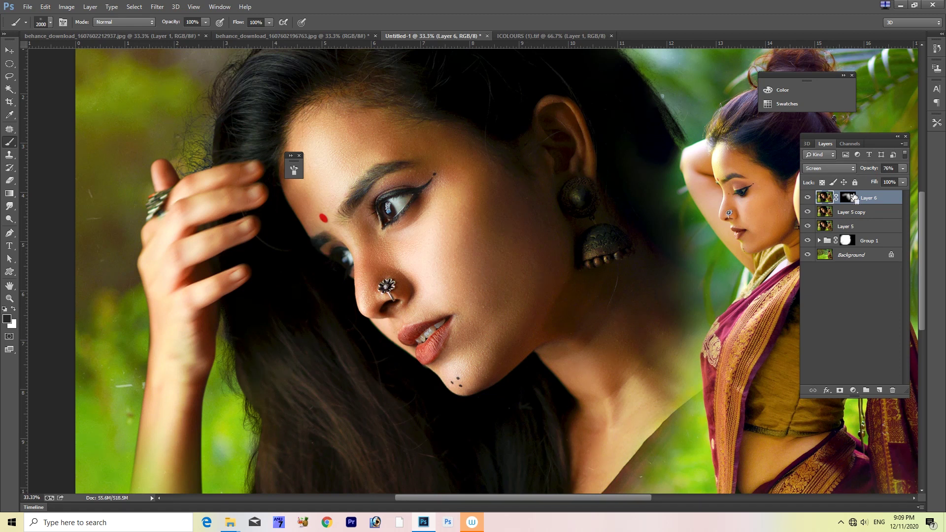
key(ctrl+shift+alt+e)
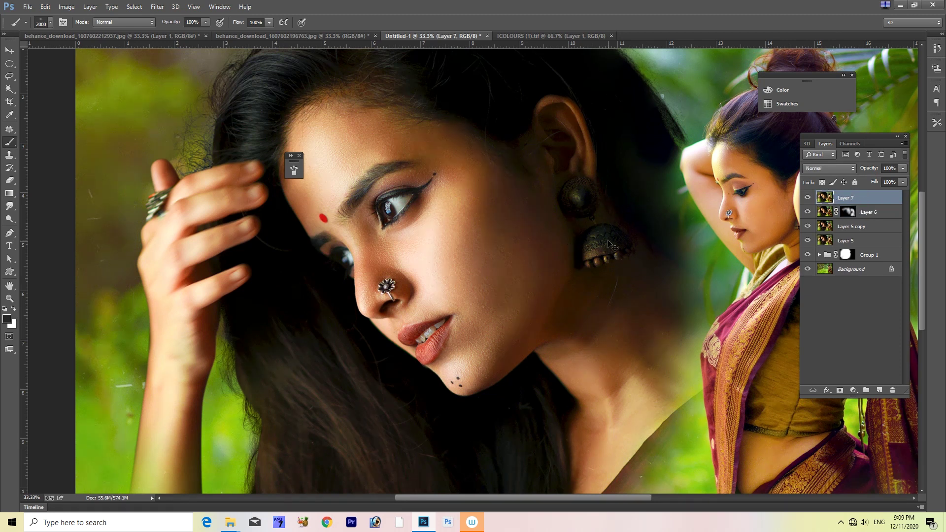
key(ctrl+minus)
key(ctrl+minus)
key(ctrl+minus)
key(q)
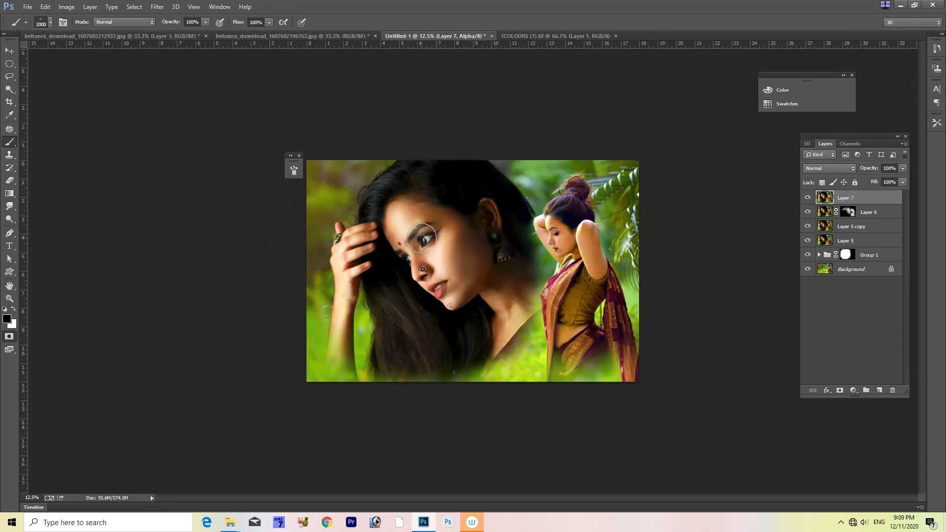
Paint Quick Mask over both women's faces, the raised hand, arms and shoulder
key(bracketright)
key(bracketright)
key(bracketright)
mouse_move(414, 226)
mouse_down()
mouse_move(443, 282)
mouse_move(506, 303)
mouse_up()
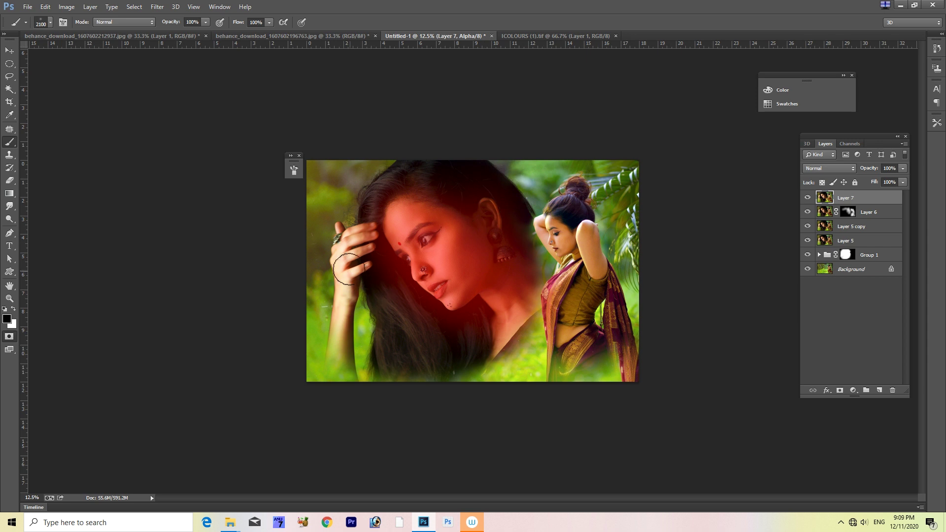
key(bracketleft)
key(bracketleft)
key(bracketleft)
drag(334, 274, 347, 370)
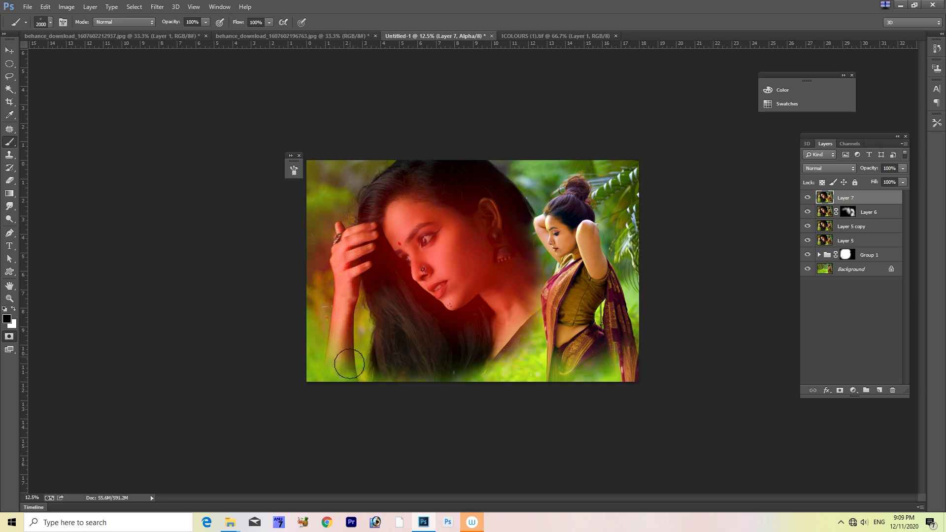
drag(563, 232, 598, 268)
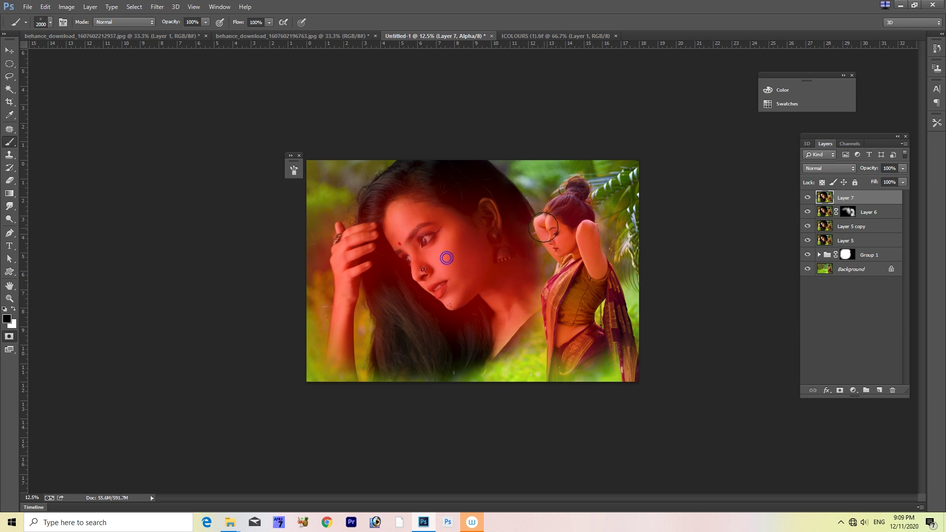
Convert the mask to an inverted selection of the skin, feathered by 66 pixels
key(q)
key(ctrl+shift+i)
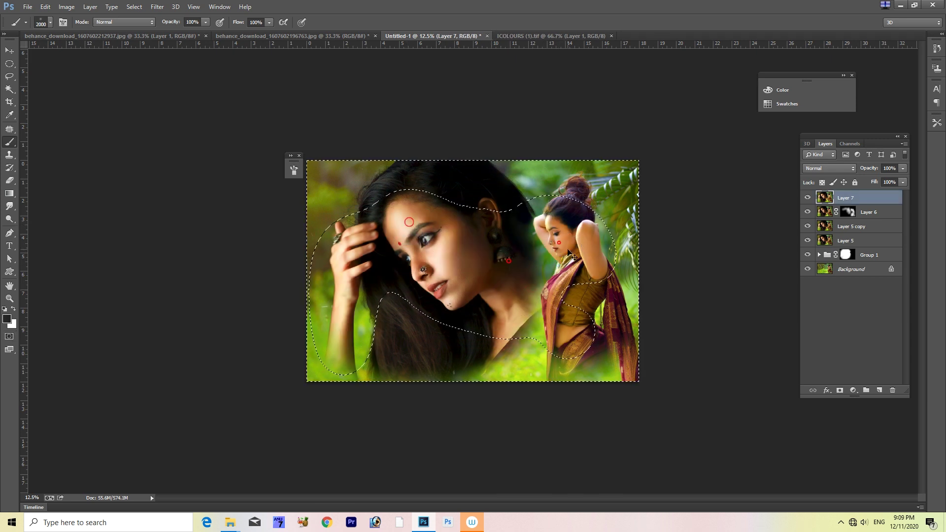
key(shift+F6)
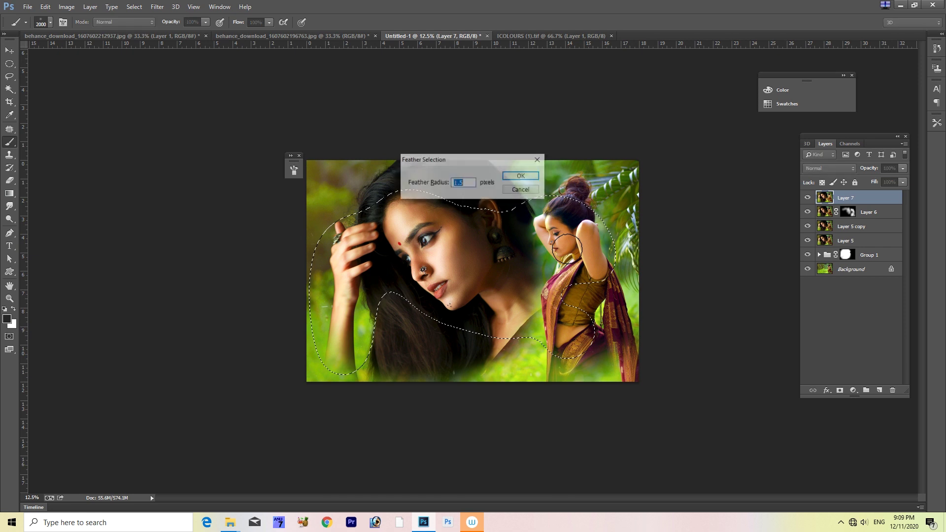
text(66)
key(Return)
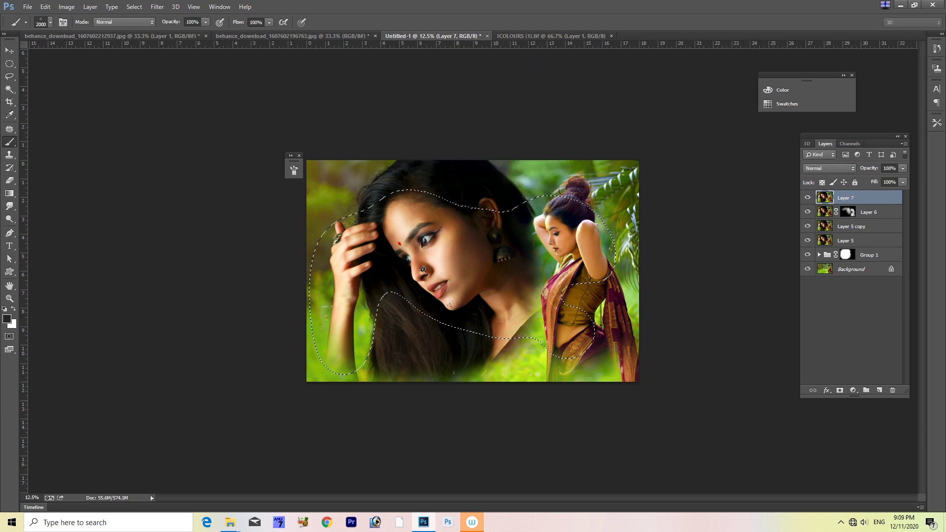
key(alt+t)
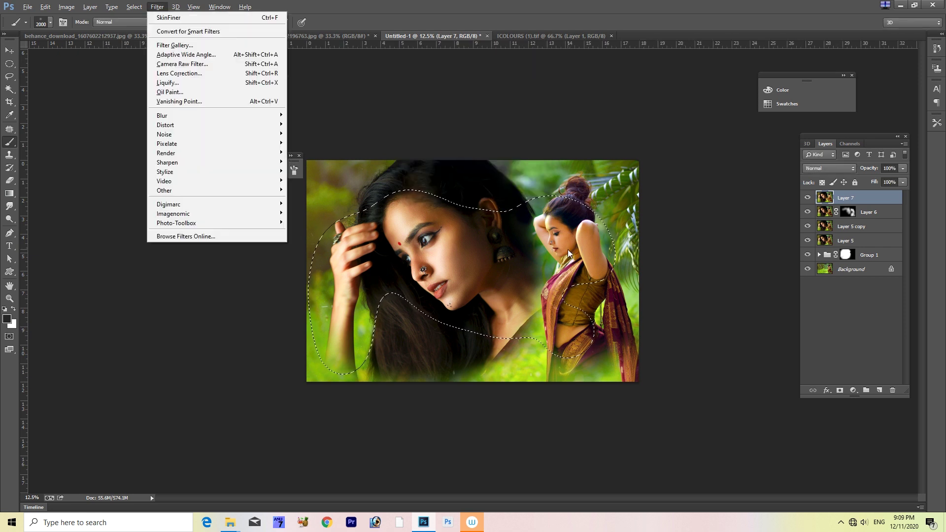
Run Noiseware noise reduction, then Portraiture at Smoothing: High on the selected skin
key(Escape)
key(ctrl+alt+f)
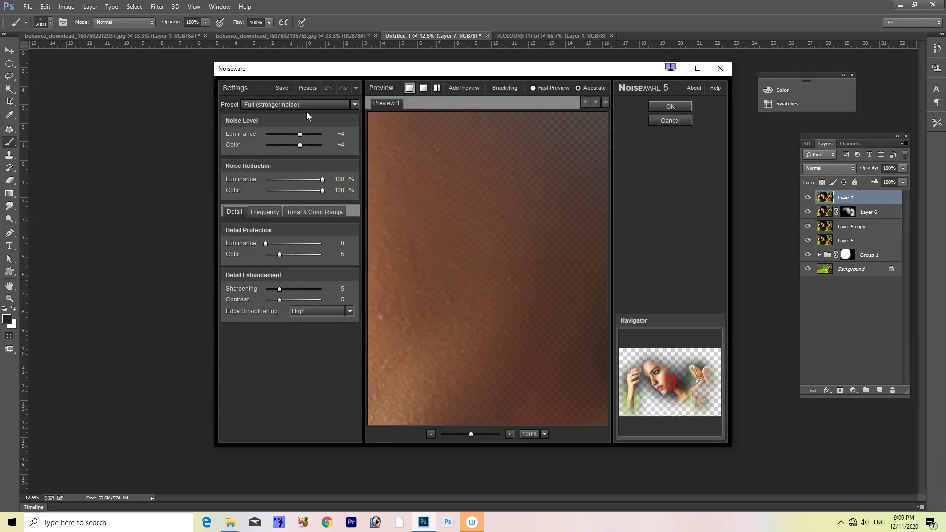
click(688, 106)
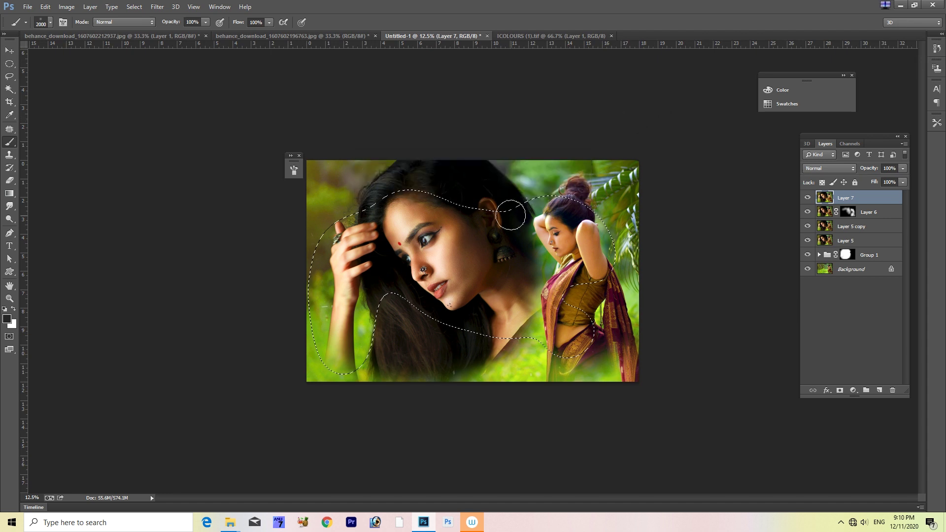
key(alt+t)
key(Escape)
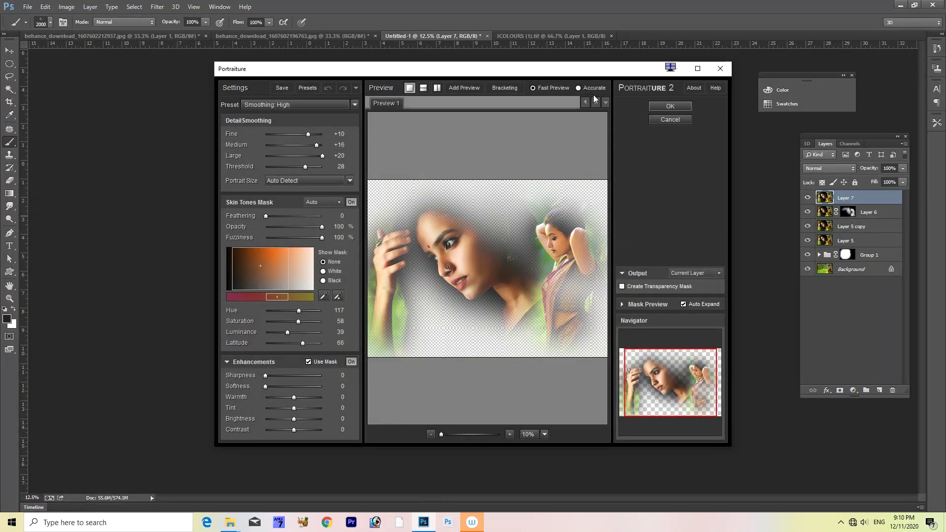
click(675, 104)
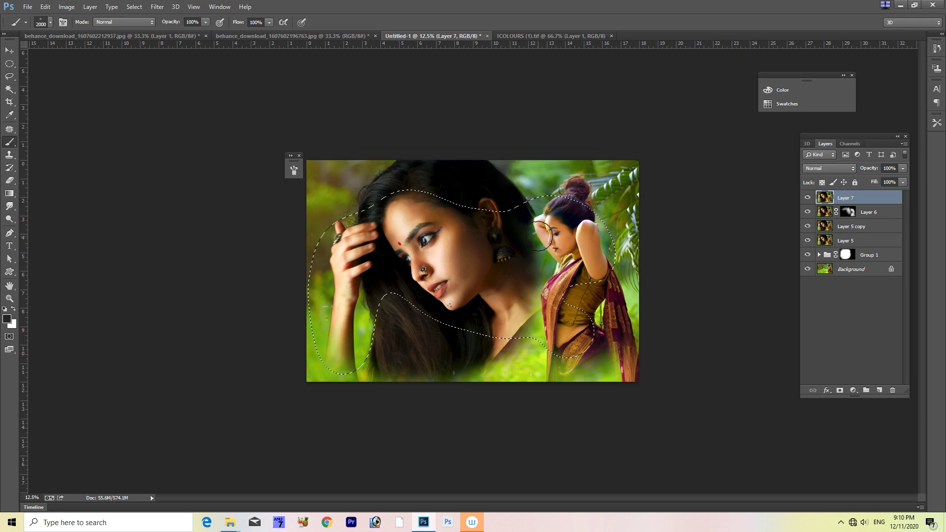
Inspect the face and earring up close, then deselect with the whole composite in view
scroll(544, 253, up, 1)
scroll(544, 253, up, 1)
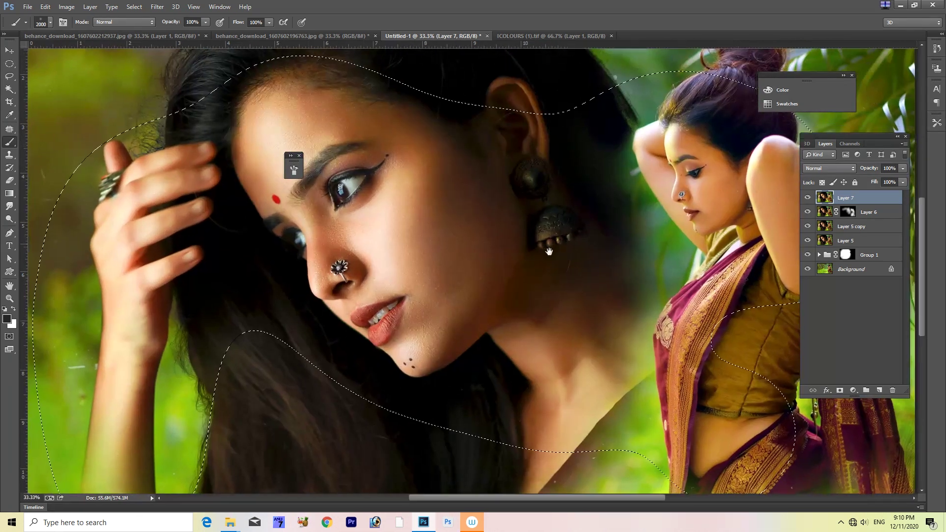
scroll(544, 253, up, 1)
drag(544, 253, 478, 277)
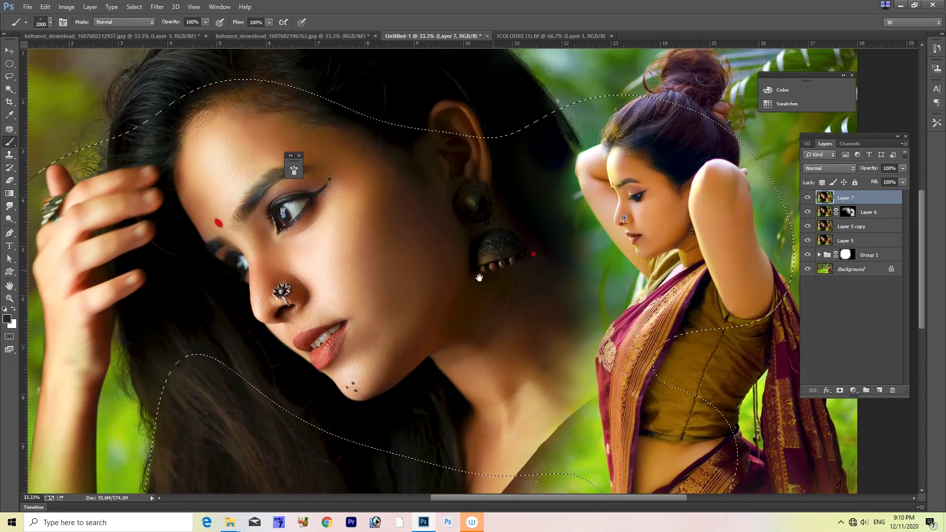
key(ctrl+d)
scroll(370, 308, up, 1)
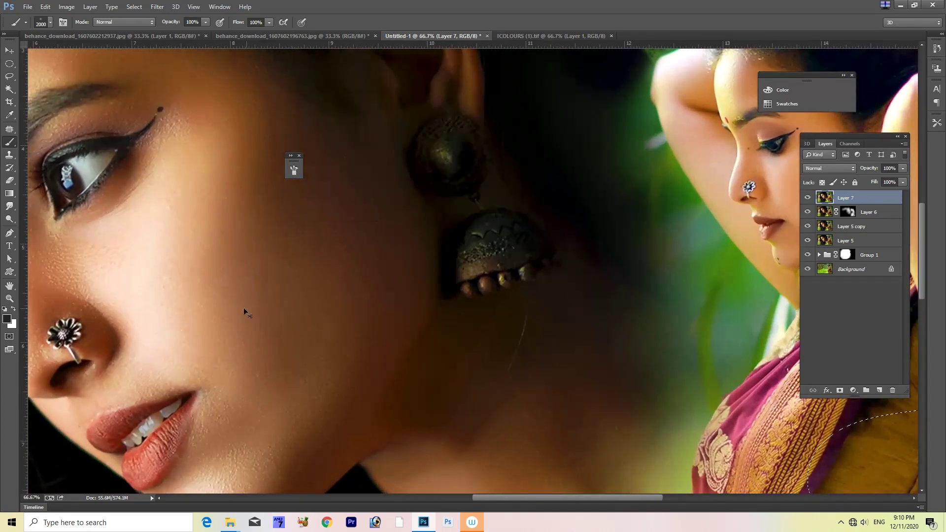
scroll(244, 307, up, 1)
scroll(241, 309, down, 3)
key(ctrl+shift+d)
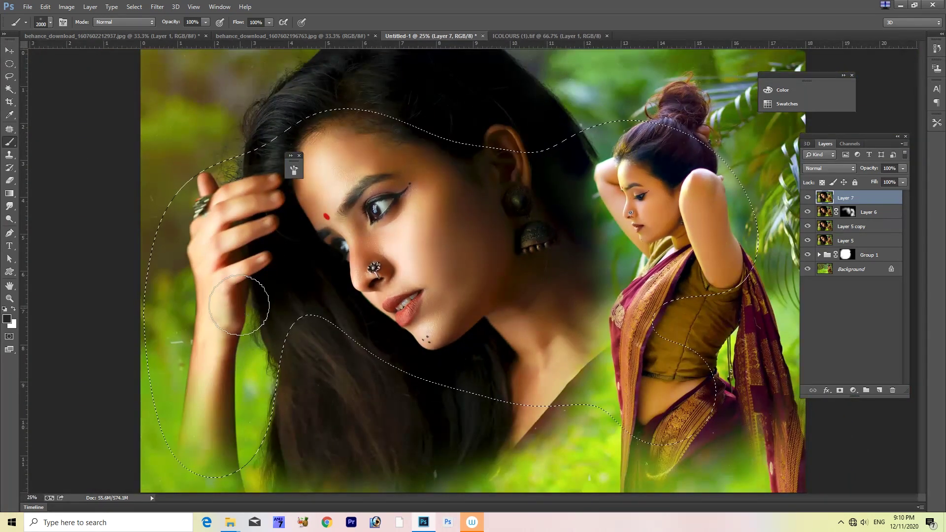
key(ctrl+d)
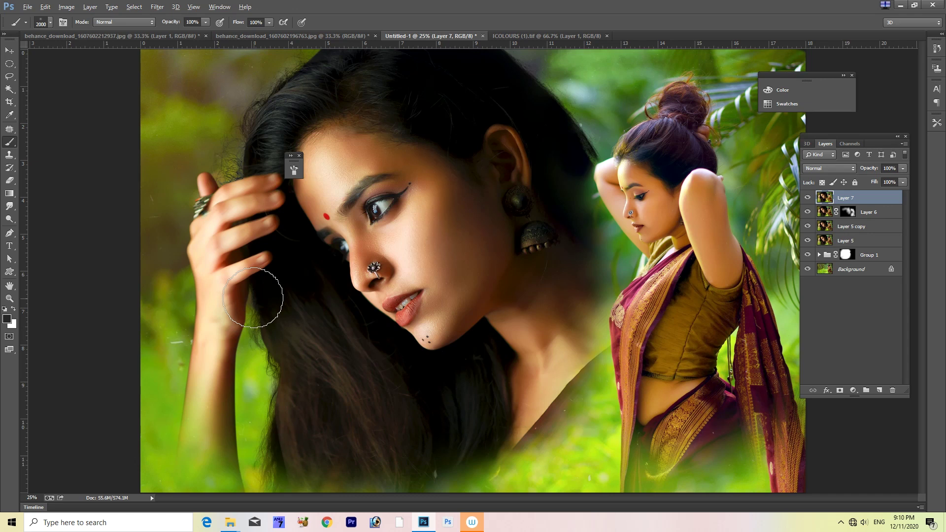
Apply Match Color with Luminance 110 and Color Intensity 120
key(alt+i)
key(a)
key(m)
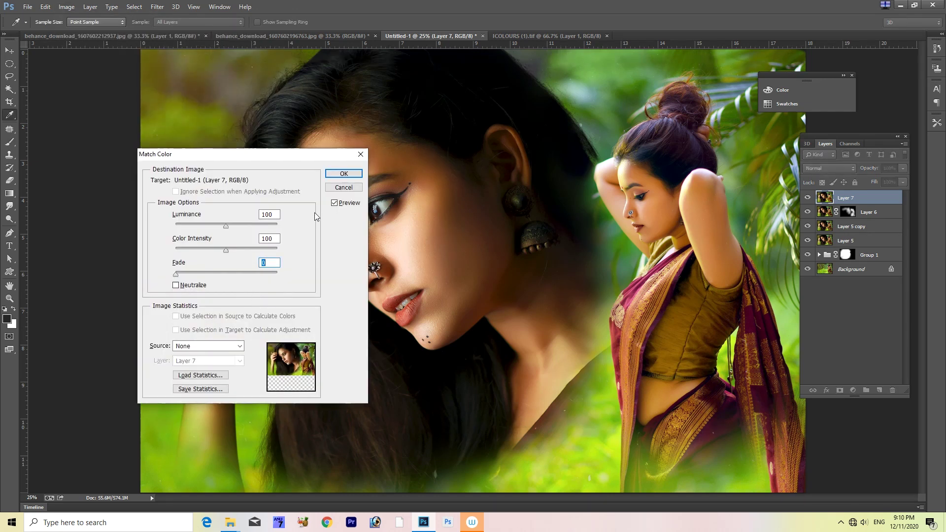
double_click(277, 214)
text(110)
key(Tab)
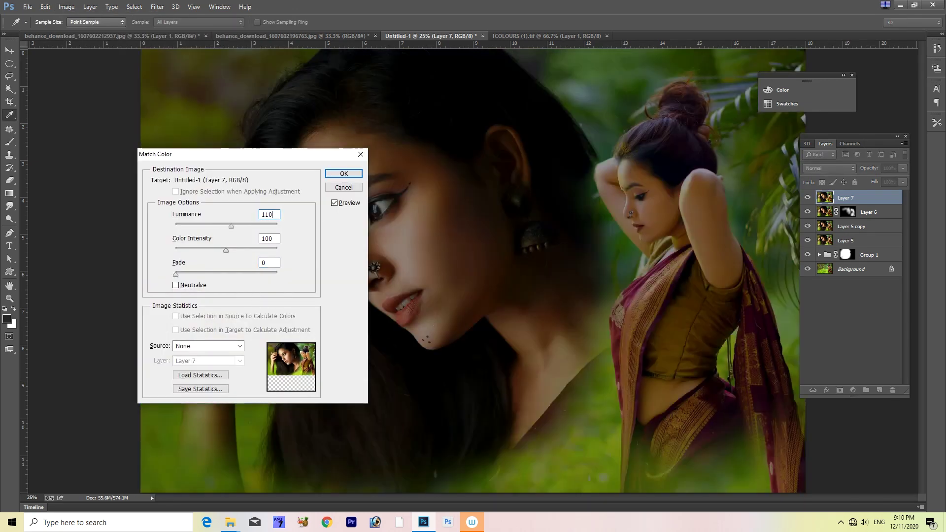
text(120)
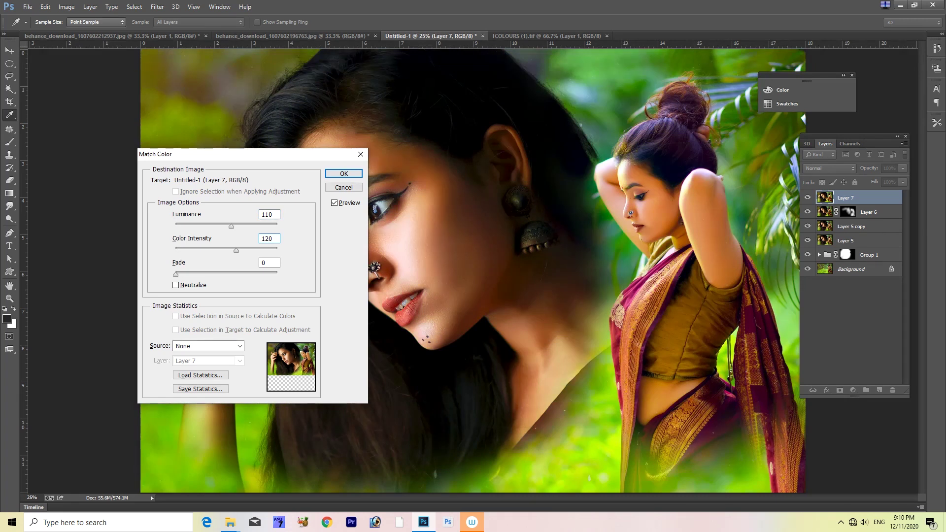
click(343, 173)
key(b)
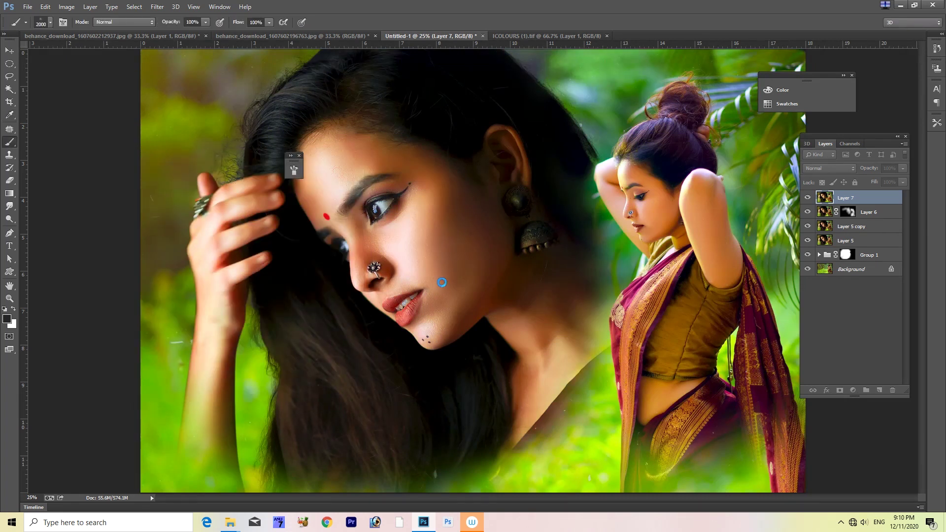
key(ctrl+minus)
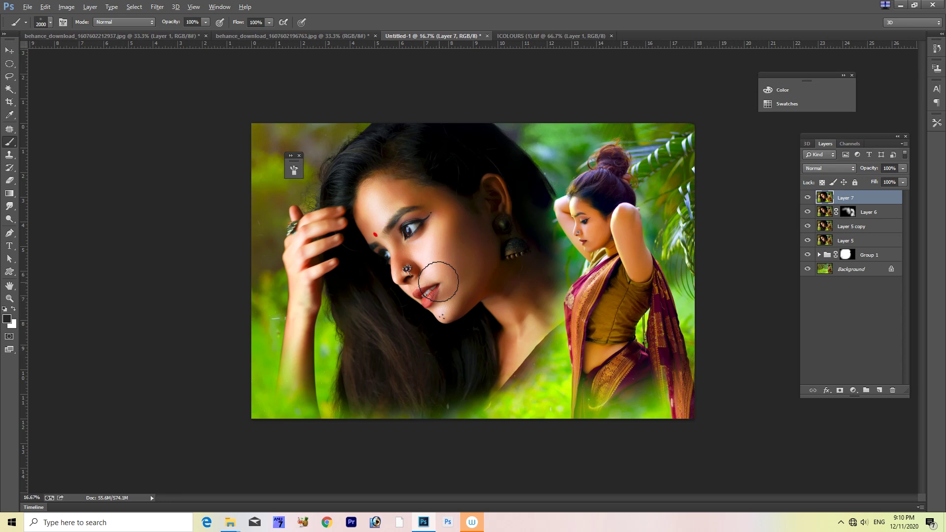
Open the Selective Color adjustment
key(alt+i)
key(a)
key(s)
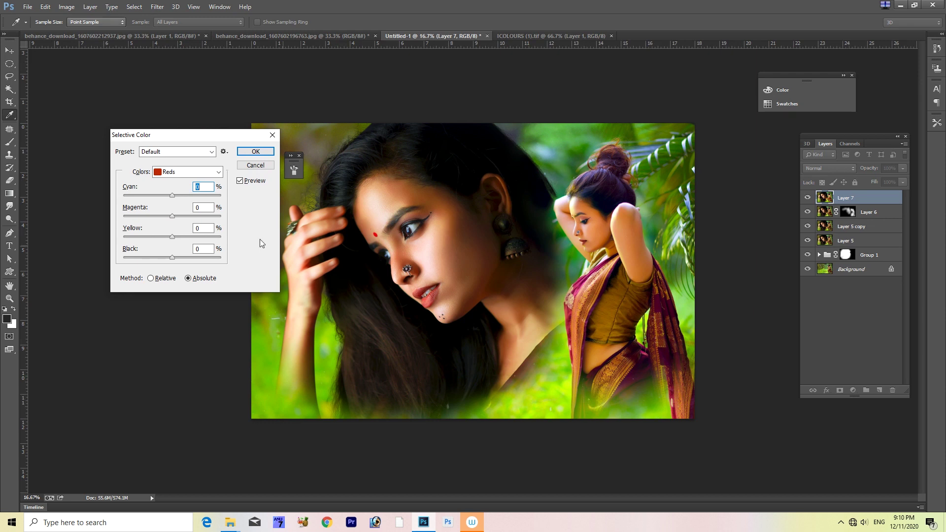
Add Black +4 to the Blacks colour range and apply the Selective Color adjustment
click(181, 173)
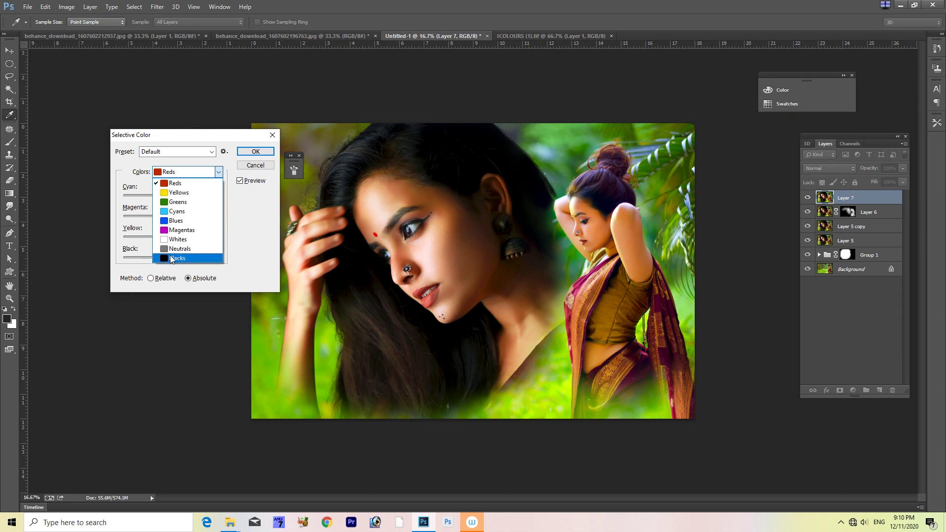
click(172, 258)
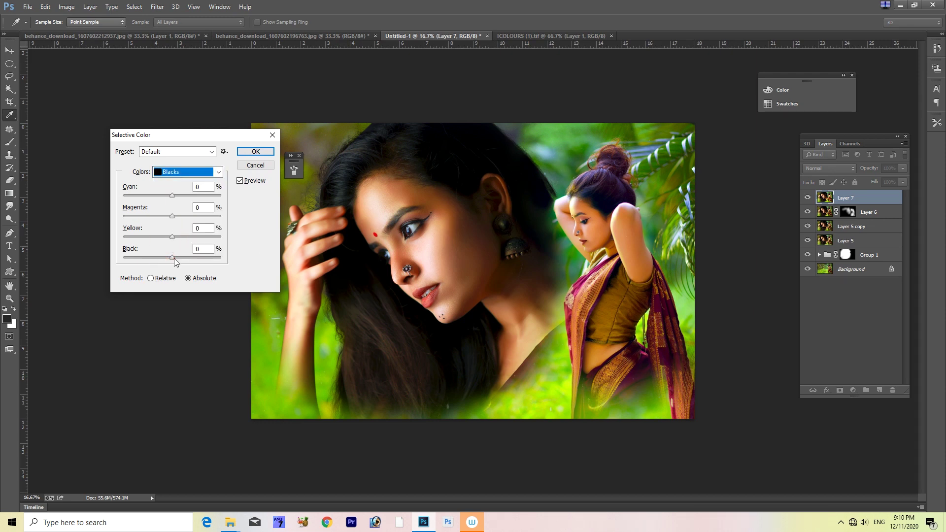
click(174, 258)
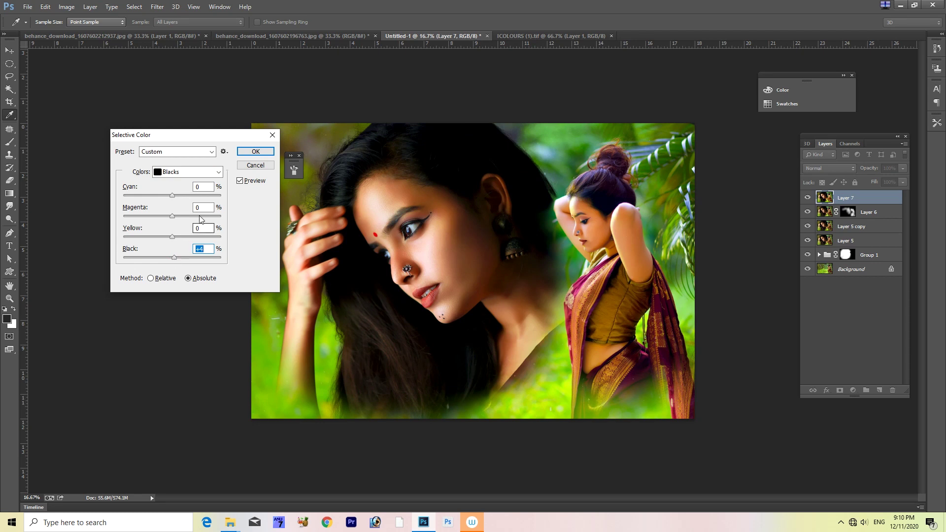
click(255, 152)
key(b)
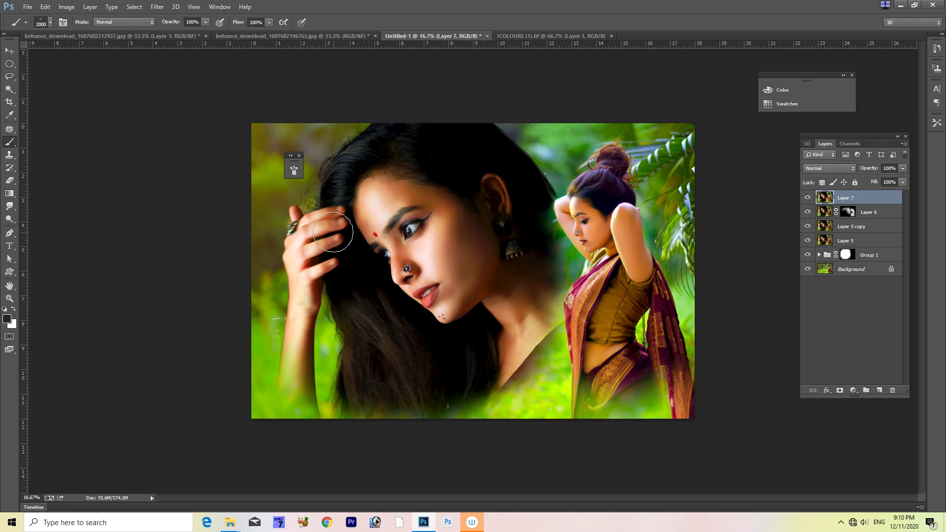
Brighten the left woman's teeth with the Dodge tool at brush size 30
key(ctrl+plus)
key(ctrl+plus)
key(ctrl+plus)
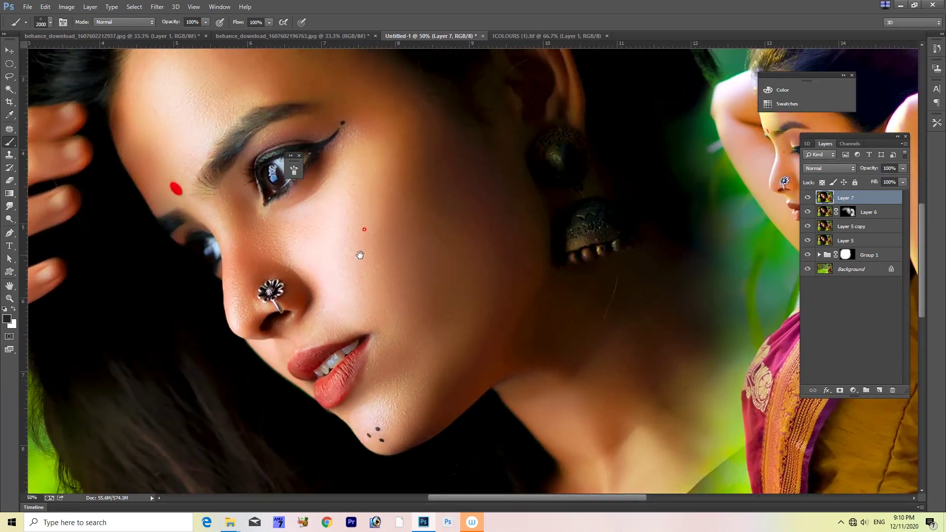
drag(360, 255, 362, 310)
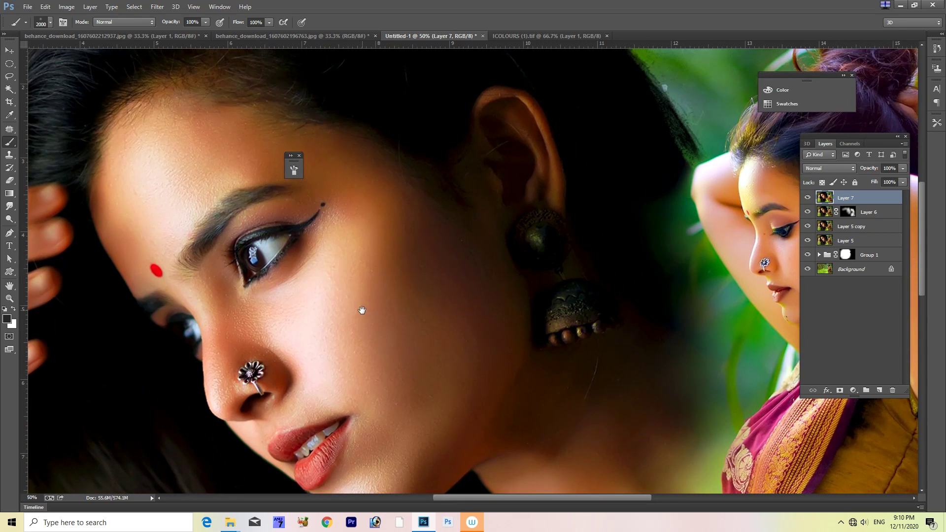
mouse_move(362, 310)
mouse_down()
mouse_move(390, 277)
mouse_move(375, 343)
mouse_up()
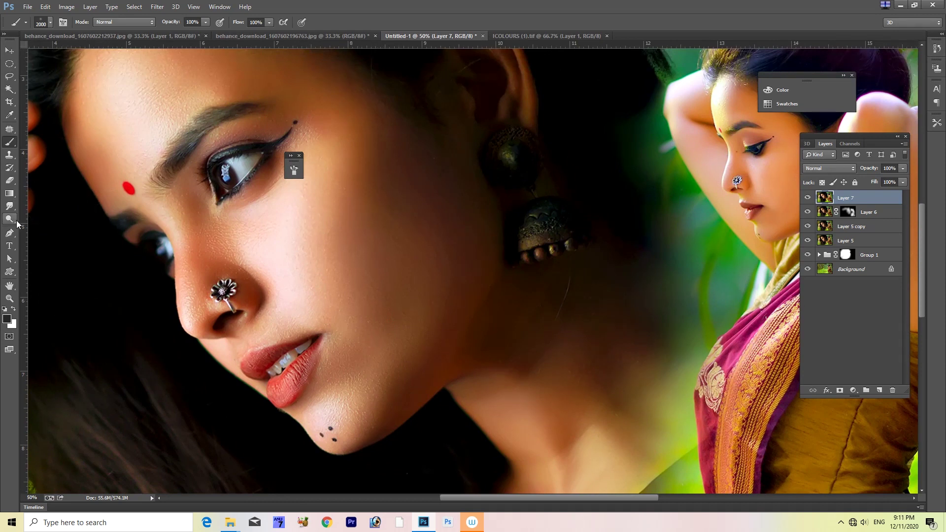
right_click(10, 219)
click(76, 216)
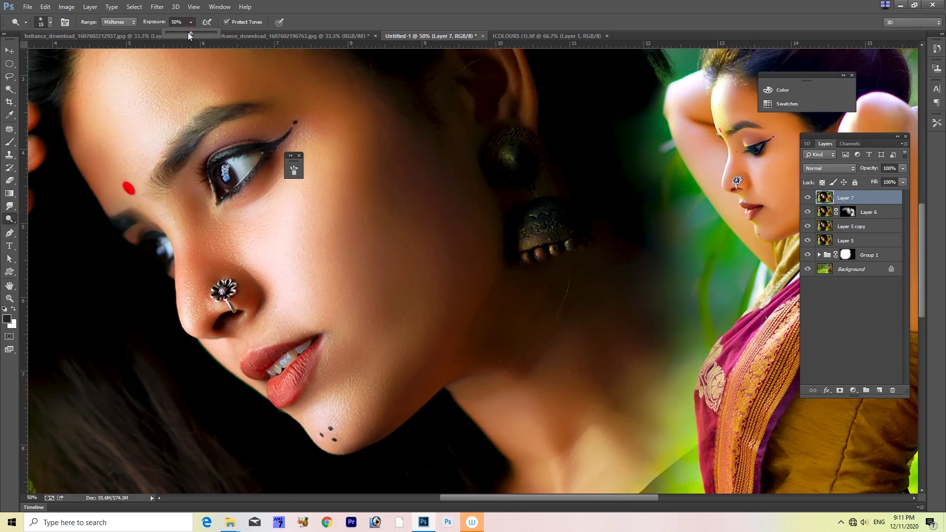
key(bracketright)
key(bracketright)
key(bracketright)
drag(274, 372, 318, 343)
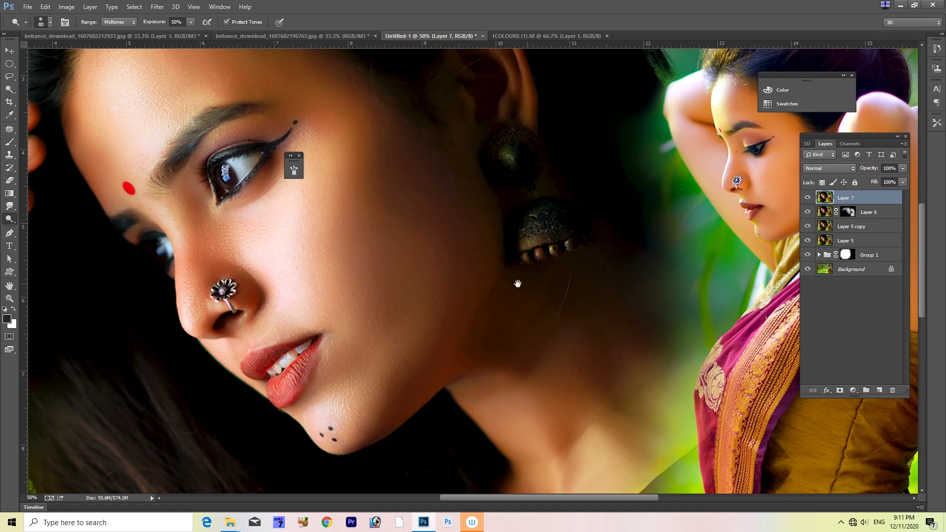
Dodge the earring's beads, undoing the last stroke under the bell
drag(530, 285, 296, 353)
drag(478, 321, 365, 338)
scroll(474, 337, left, 3)
scroll(395, 359, left, 3)
scroll(345, 374, left, 4)
scroll(307, 389, left, 1)
drag(307, 389, 306, 393)
drag(434, 237, 423, 225)
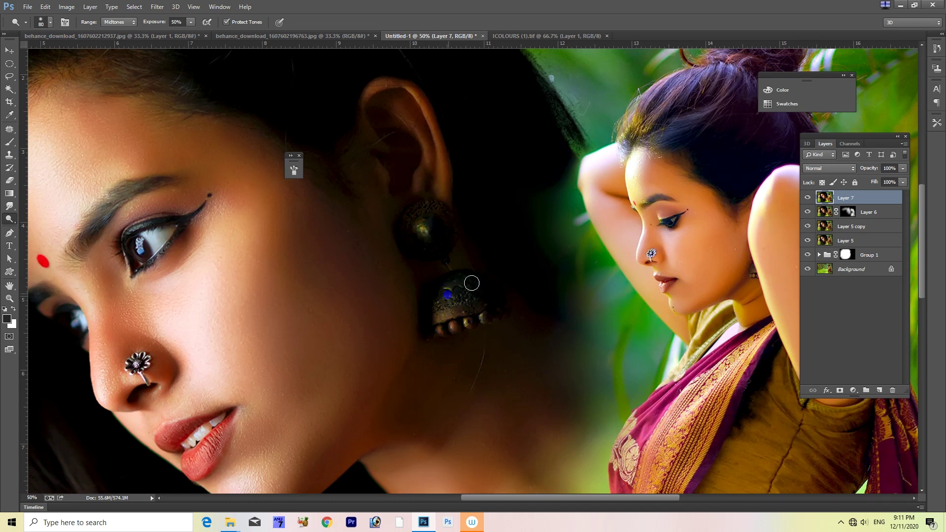
mouse_move(453, 329)
mouse_down()
mouse_move(483, 314)
mouse_move(446, 328)
mouse_up()
key(ctrl+z)
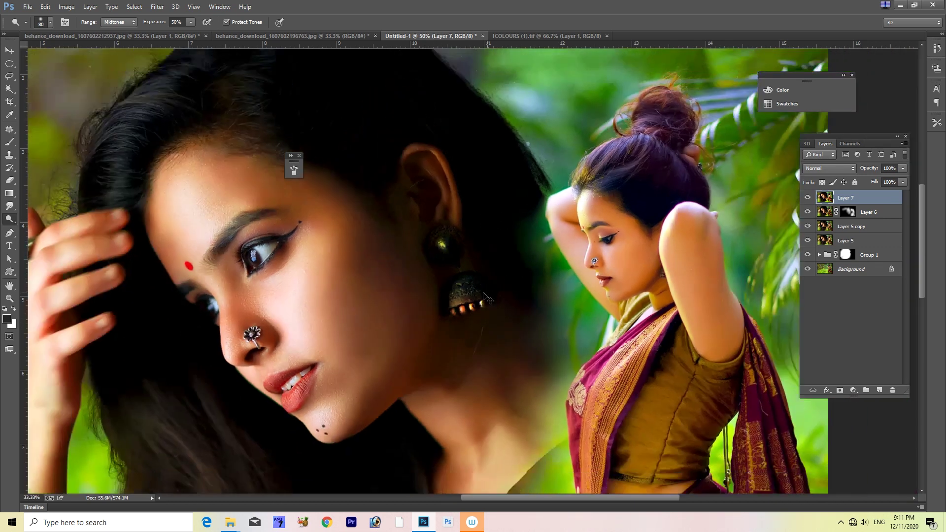
Check the nose ring and hand, enlarge the dodge brush to 175, and review the composite
key(ctrl+minus)
key(ctrl+plus)
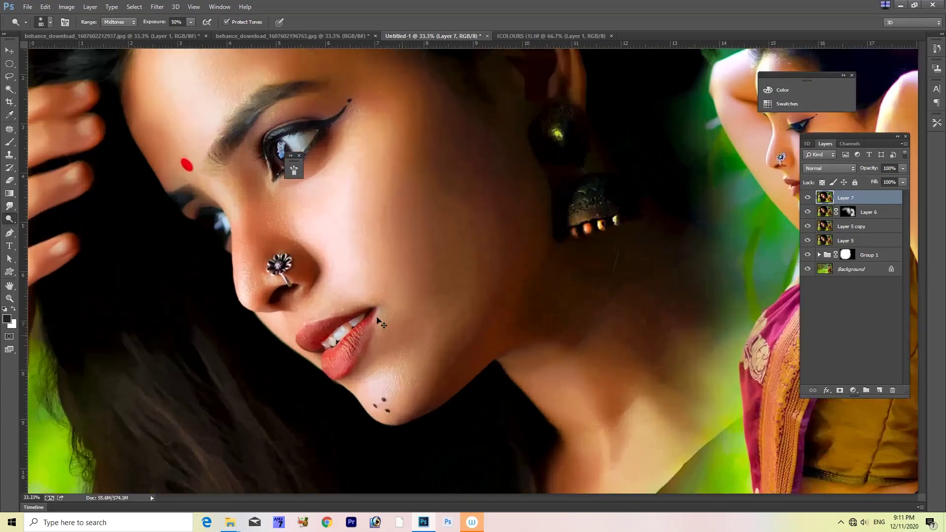
drag(265, 292, 408, 310)
key(ctrl+plus)
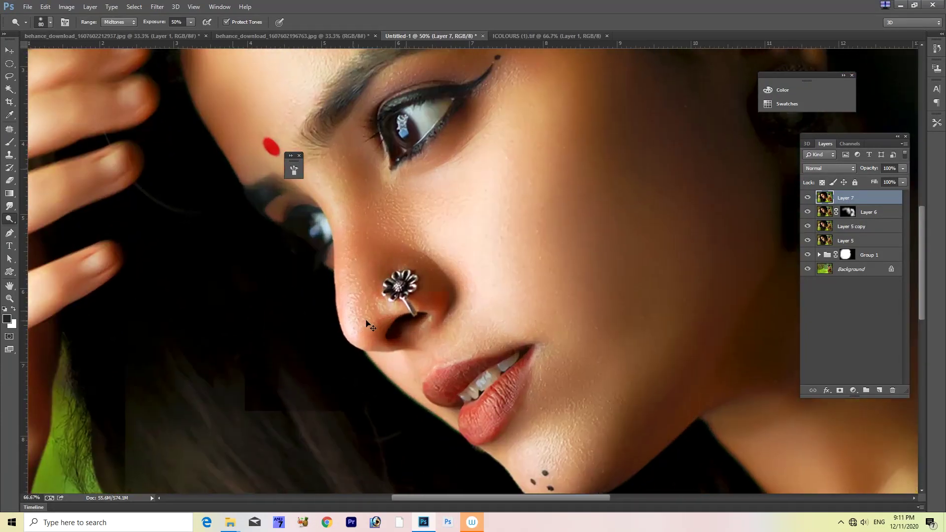
key(ctrl+plus)
scroll(373, 350, up, 2)
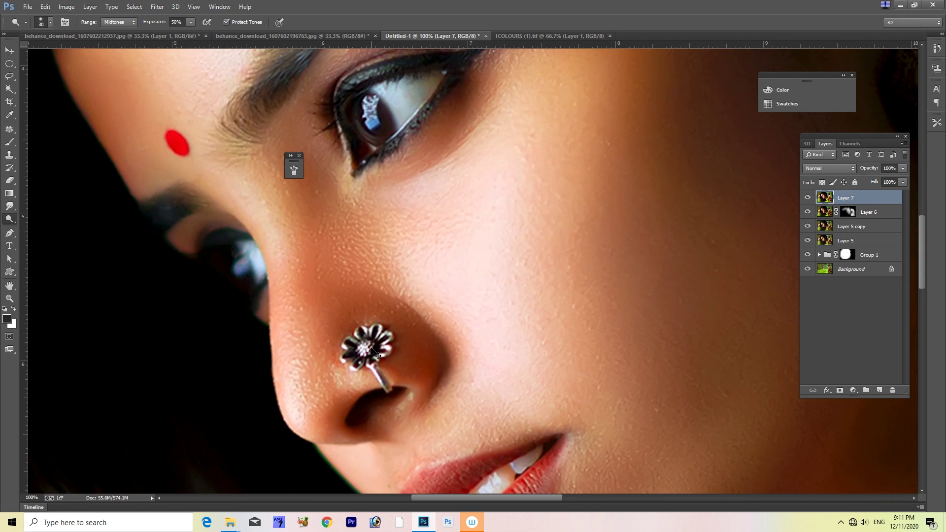
key(ctrl+minus)
key(ctrl+minus)
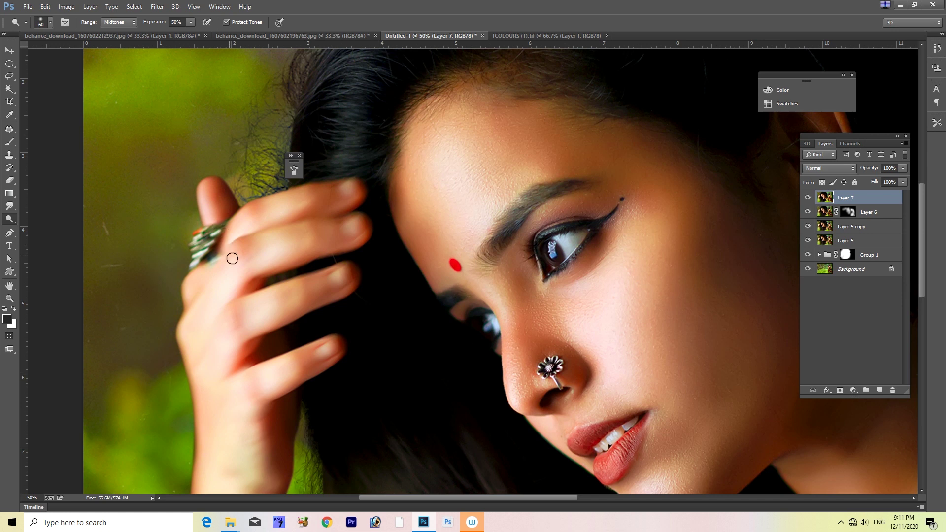
key(ctrl+minus)
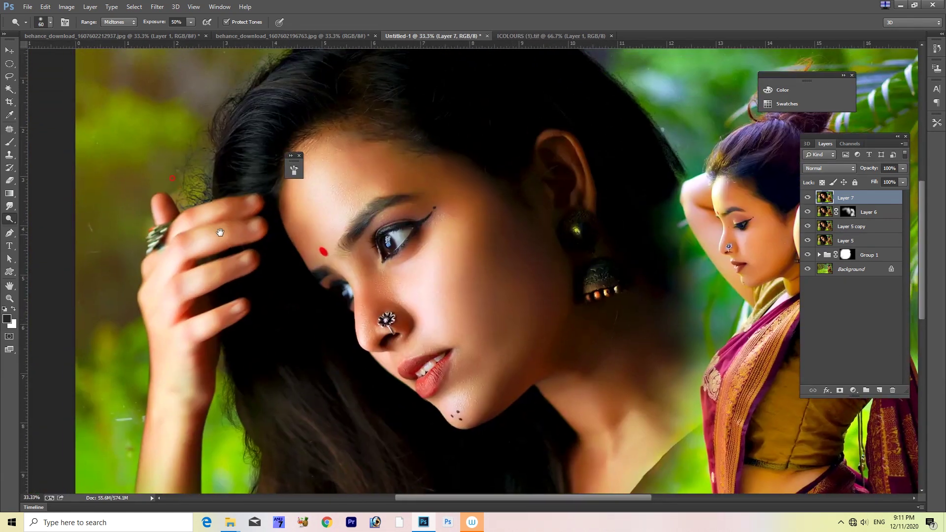
drag(220, 232, 223, 234)
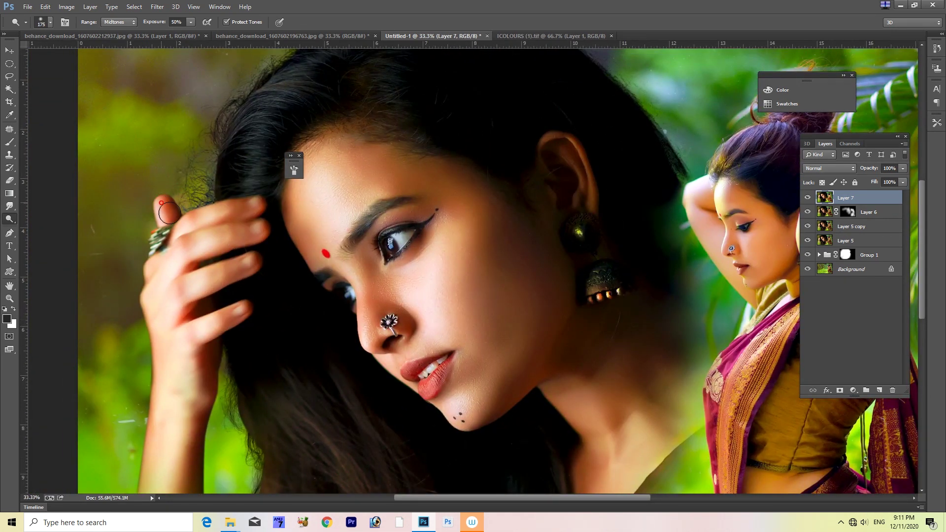
key(bracketright)
key(ctrl+minus)
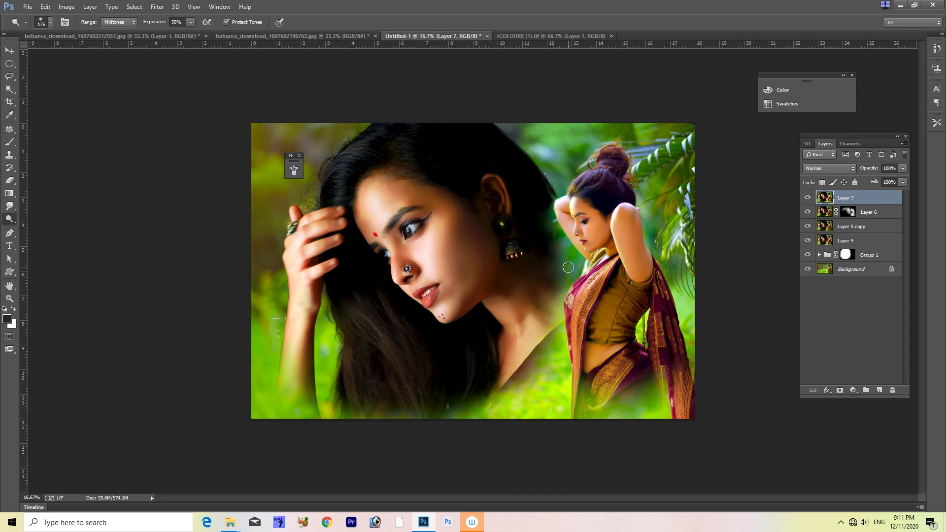
key(ctrl+plus)
drag(441, 255, 400, 315)
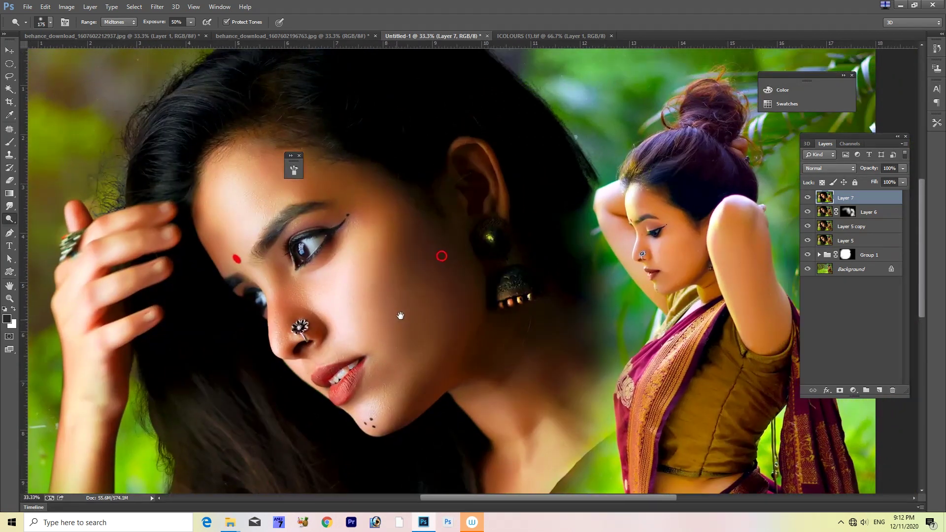
Brighten Layer 7 with Levels at input values 2, 1.07 and 250
key(ctrl+l)
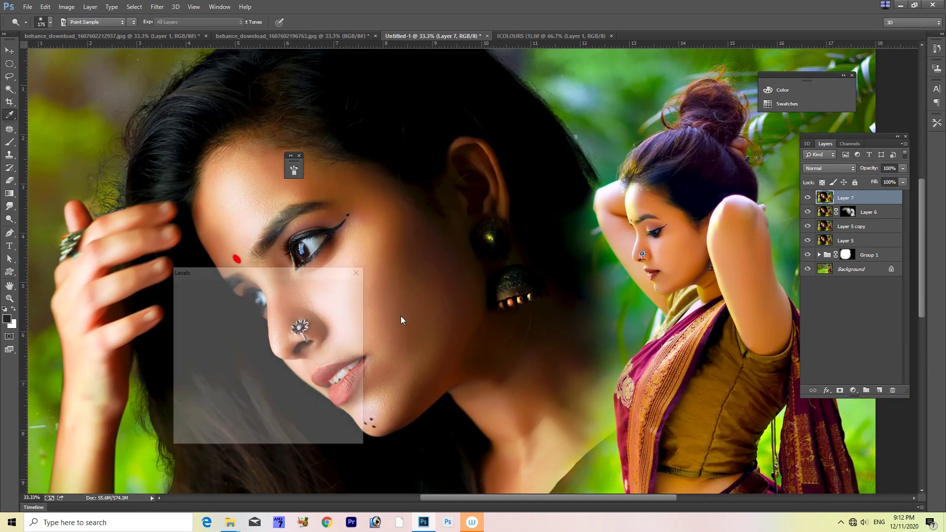
drag(309, 381, 306, 381)
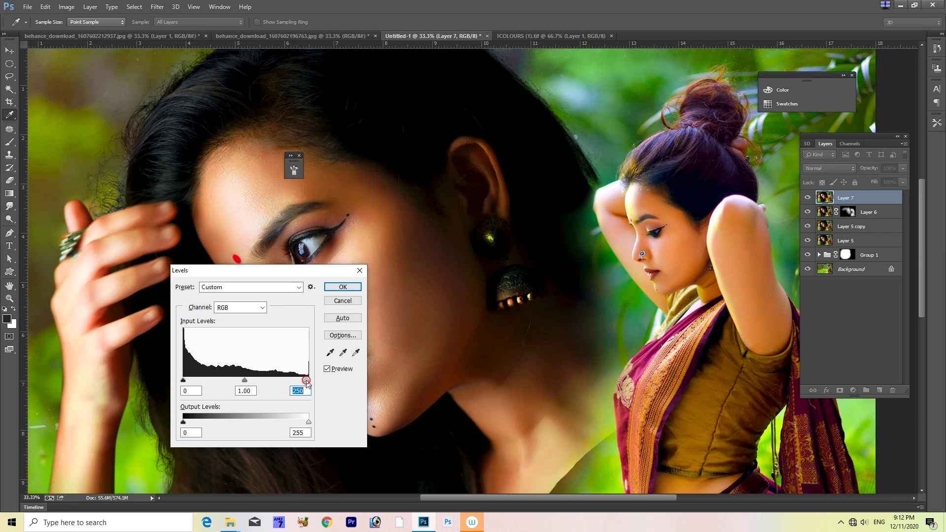
drag(306, 381, 306, 380)
drag(245, 381, 242, 381)
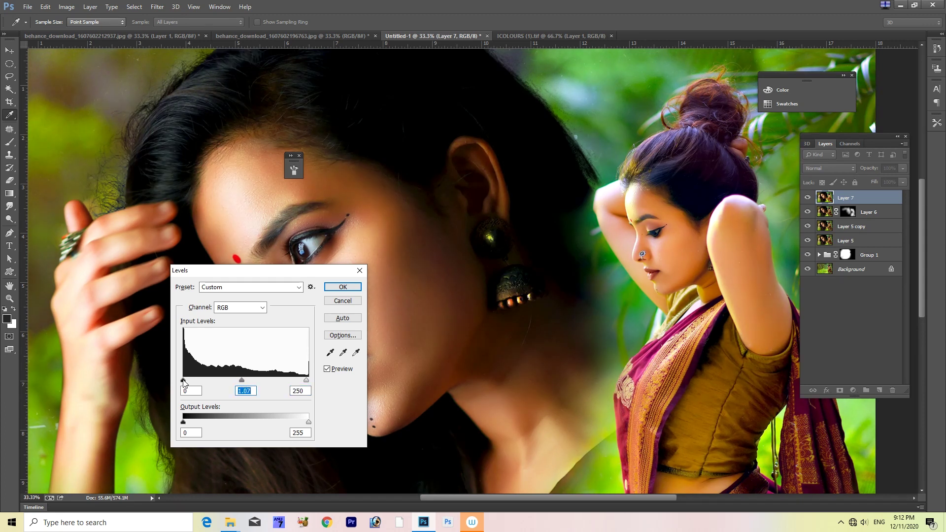
click(343, 287)
Centre the view on the nose ring and add a new empty Layer 8 on top
key(o)
key(ctrl+minus)
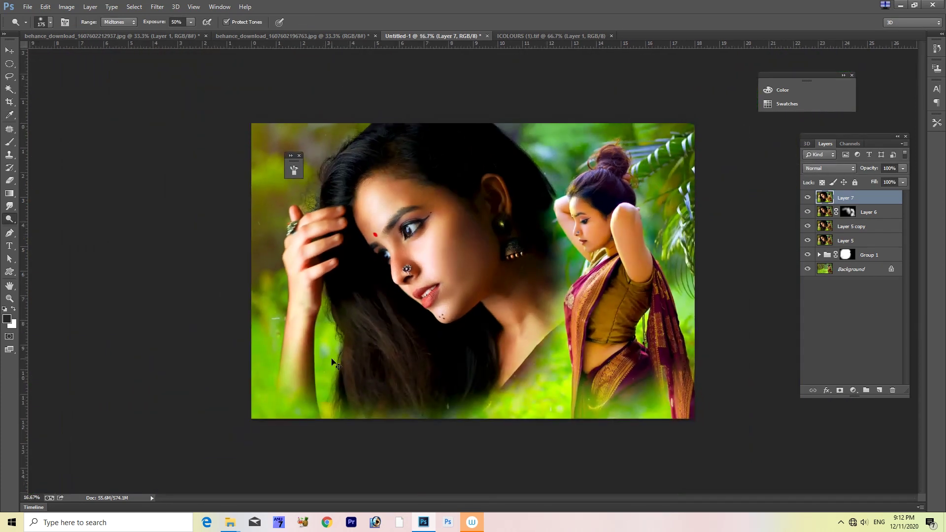
scroll(542, 249, up, 4)
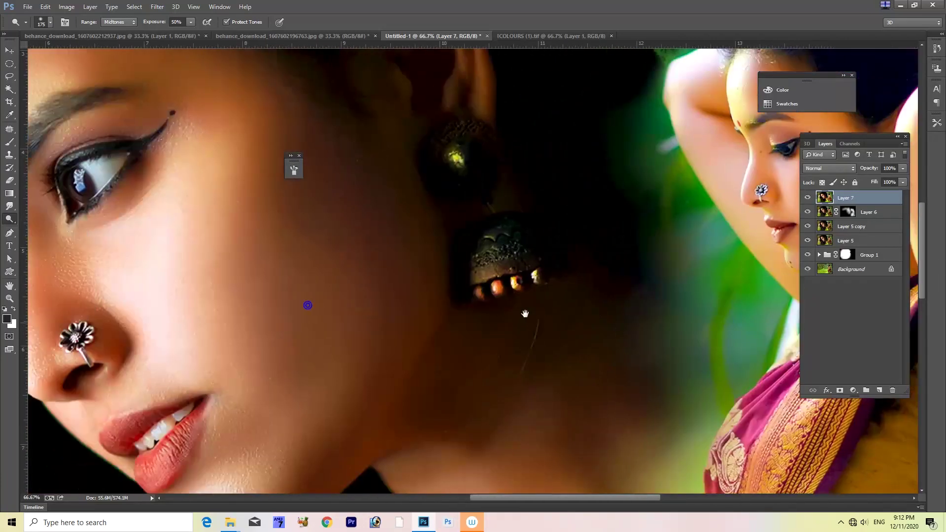
drag(307, 304, 338, 342)
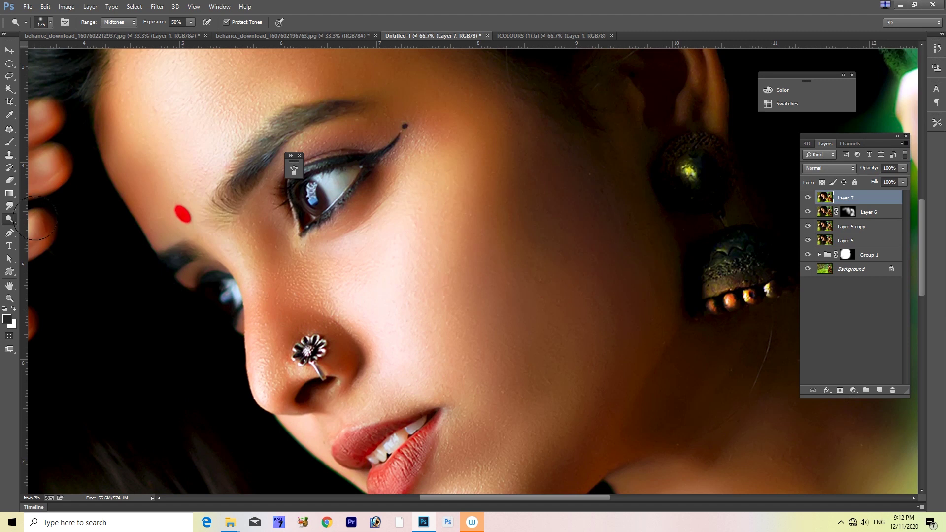
key(ctrl+shift+alt+n)
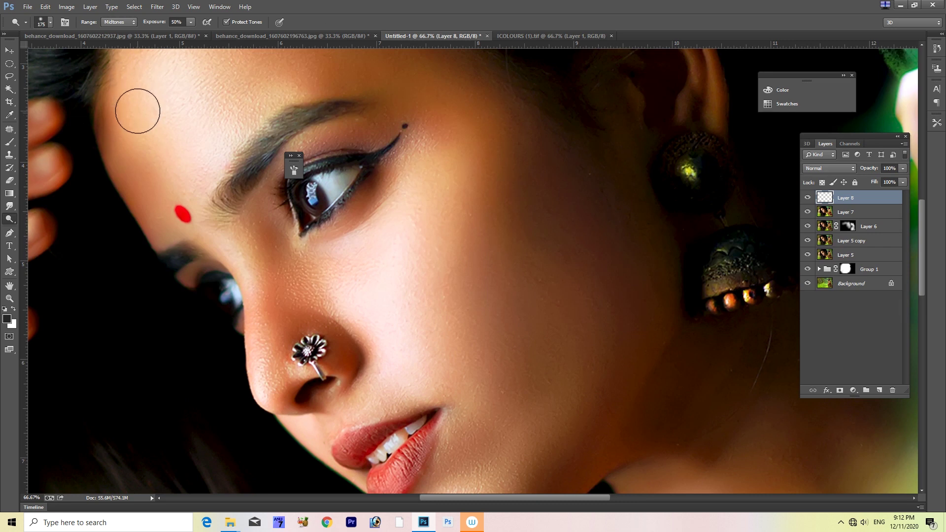
Switch to the Smudge tool with a 134 px soft brush at 30% strength
key(r)
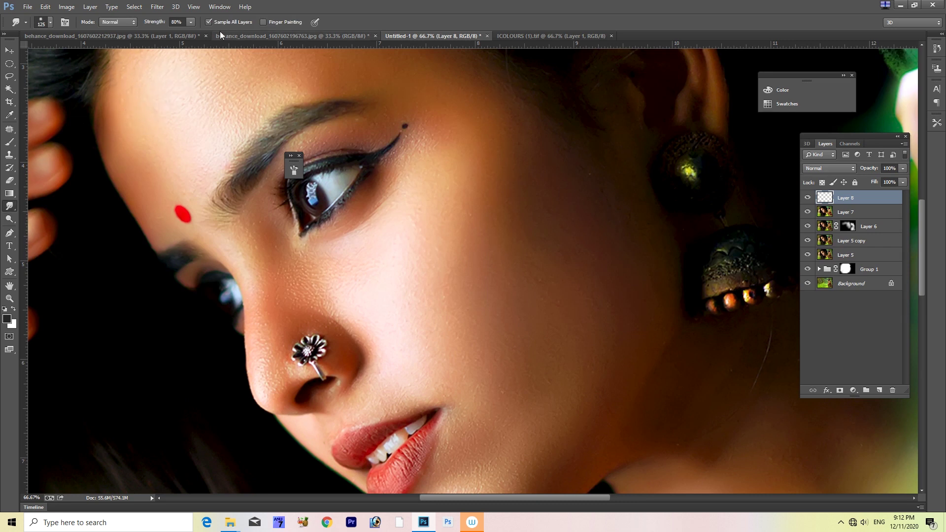
click(40, 22)
scroll(295, 305, down, 1)
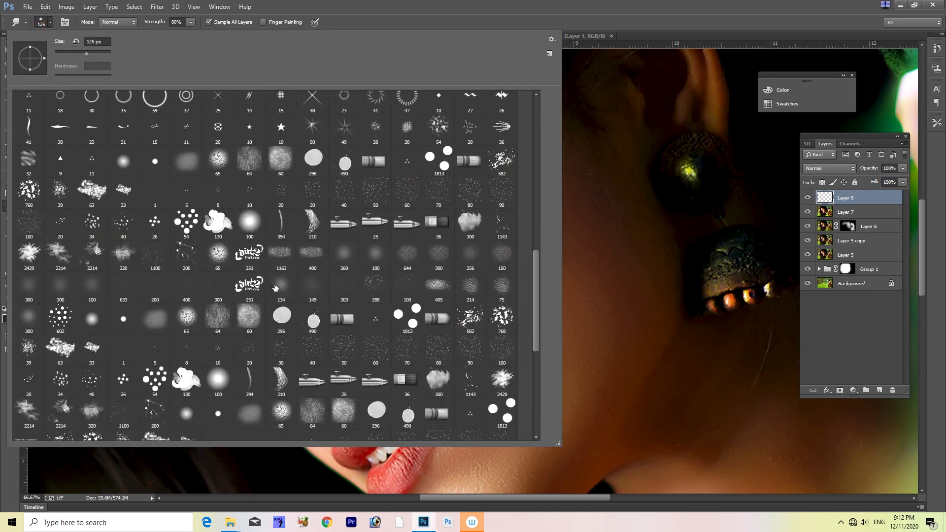
double_click(275, 287)
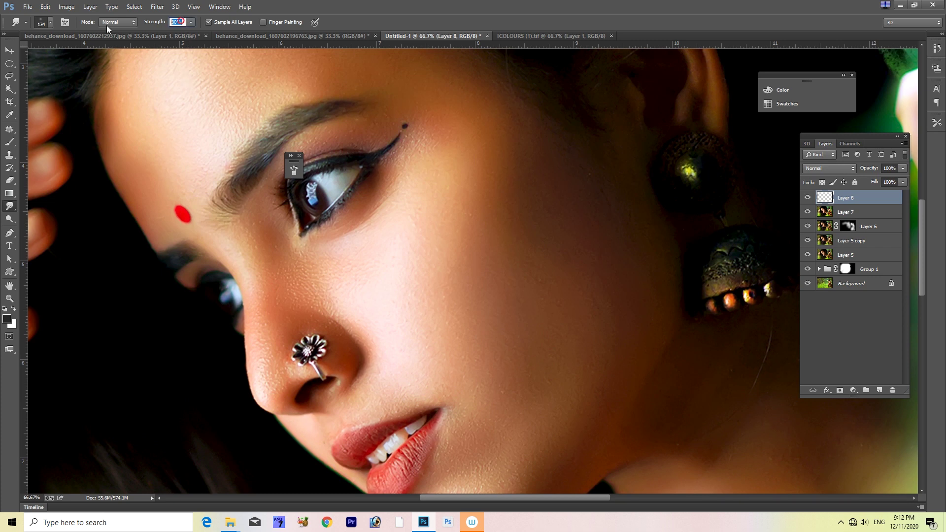
text(30)
scroll(268, 372, up, 2)
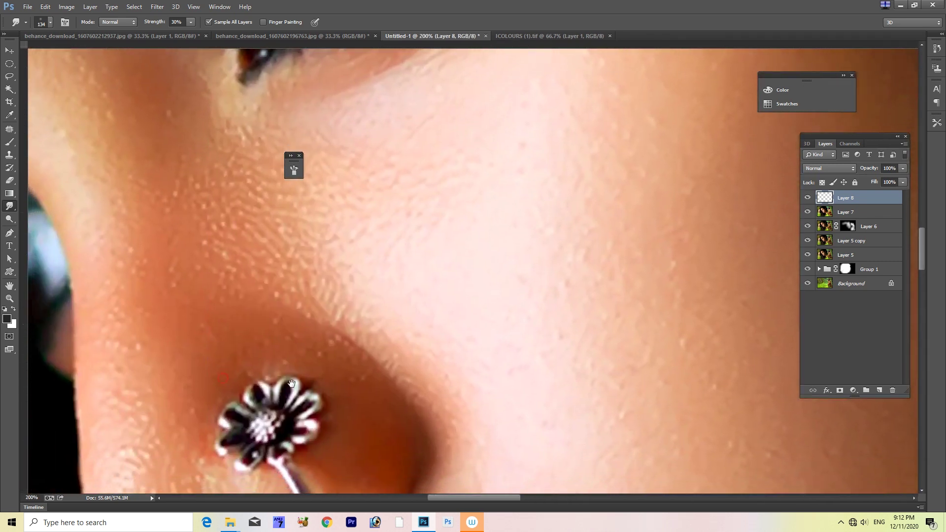
Smudge the skin beside the nose ring and along the nostril edge
drag(235, 413, 460, 298)
mouse_move(386, 347)
mouse_down()
mouse_move(380, 335)
mouse_move(408, 335)
mouse_up()
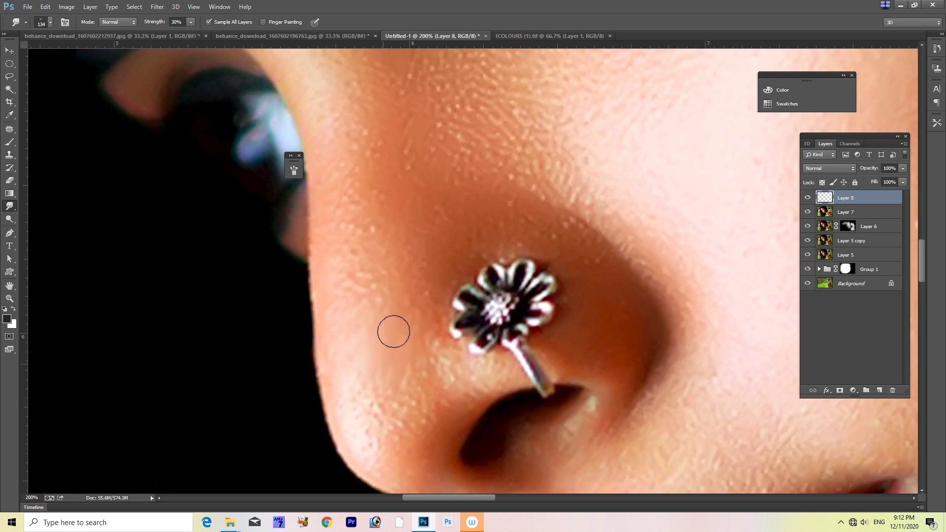
key(bracketleft)
key(bracketleft)
mouse_move(374, 407)
mouse_down()
mouse_move(395, 422)
mouse_move(405, 384)
mouse_up()
key(bracketright)
key(bracketright)
key(bracketright)
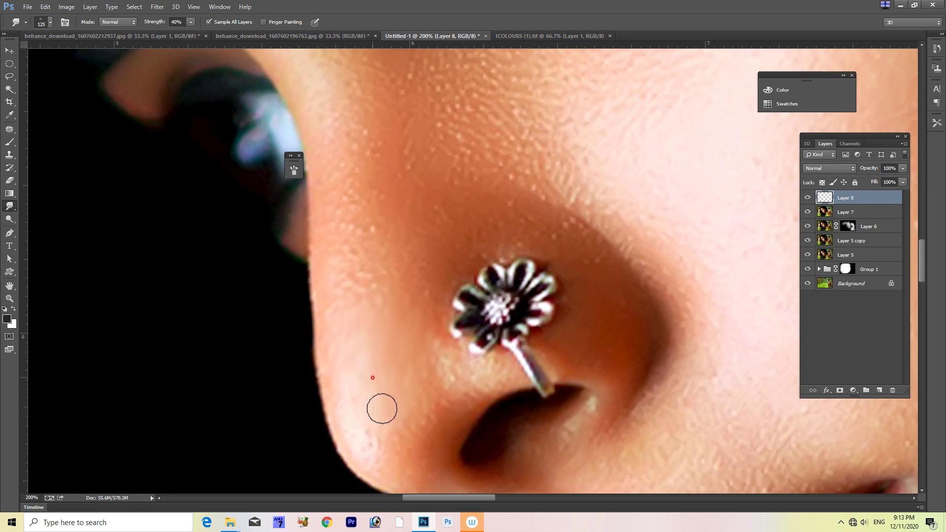
scroll(433, 380, down, 5)
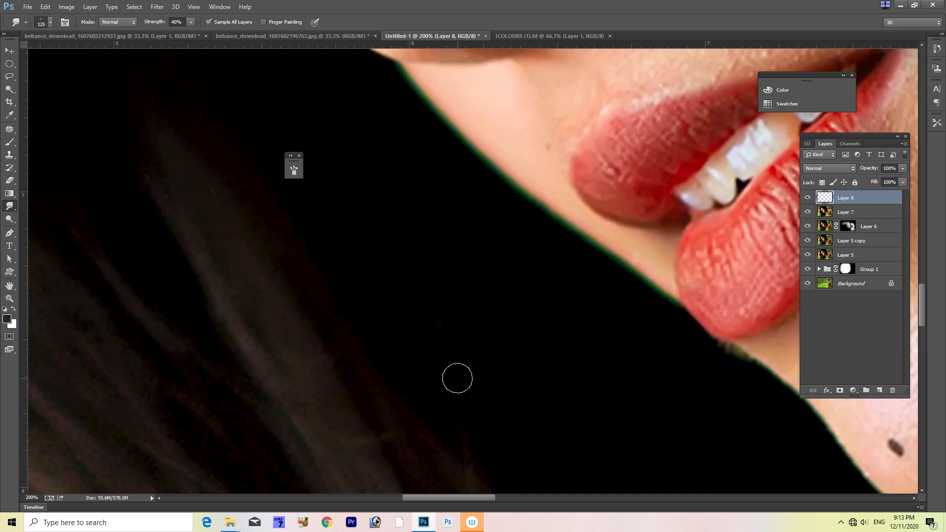
Inspect the cheek, lips and chin with a 250 px brush, then remove Layer 8
key(ctrl+minus)
key(ctrl+minus)
key(ctrl+minus)
key(ctrl+minus)
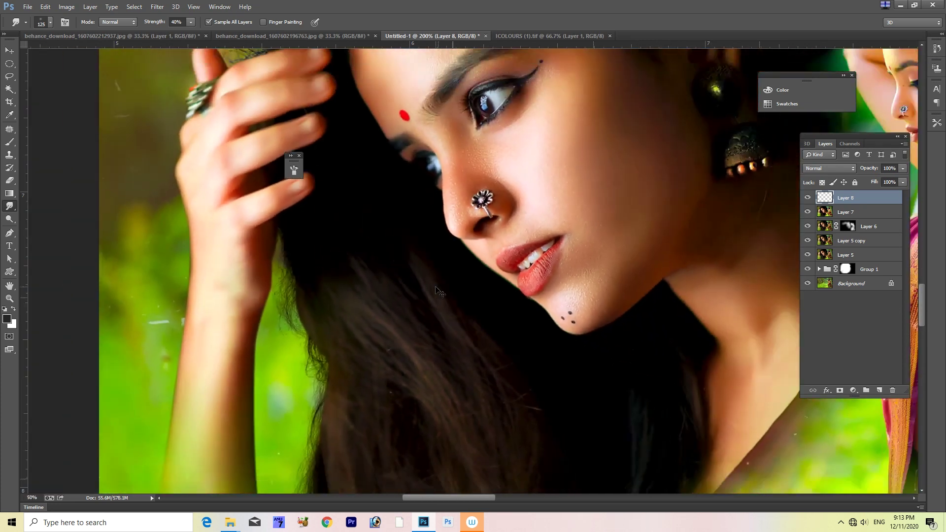
key(ctrl+minus)
key(ctrl+plus)
key(ctrl+plus)
key(ctrl+plus)
key(ctrl+plus)
key(ctrl+plus)
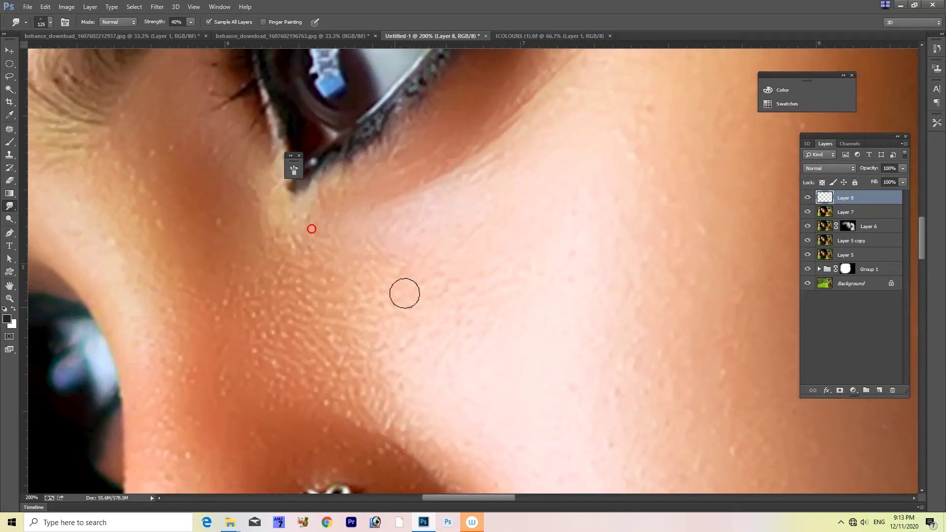
key(bracketright)
key(bracketright)
key(bracketright)
key(bracketright)
key(ctrl+minus)
key(ctrl+minus)
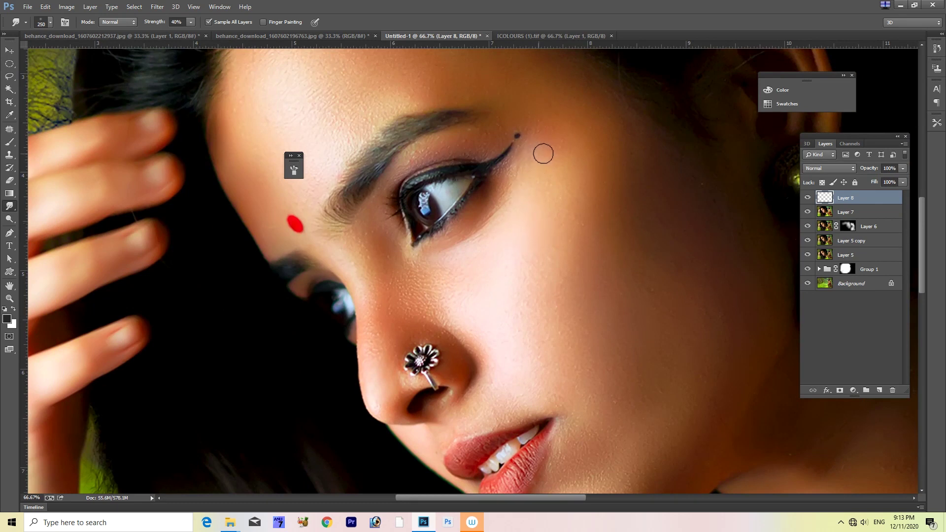
scroll(500, 194, down, 3)
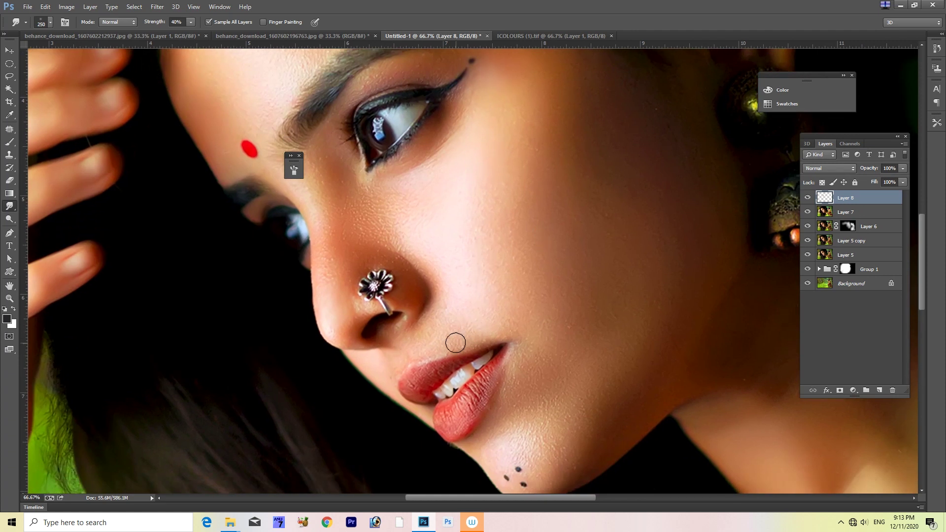
key(ctrl+plus)
scroll(458, 361, down, 5)
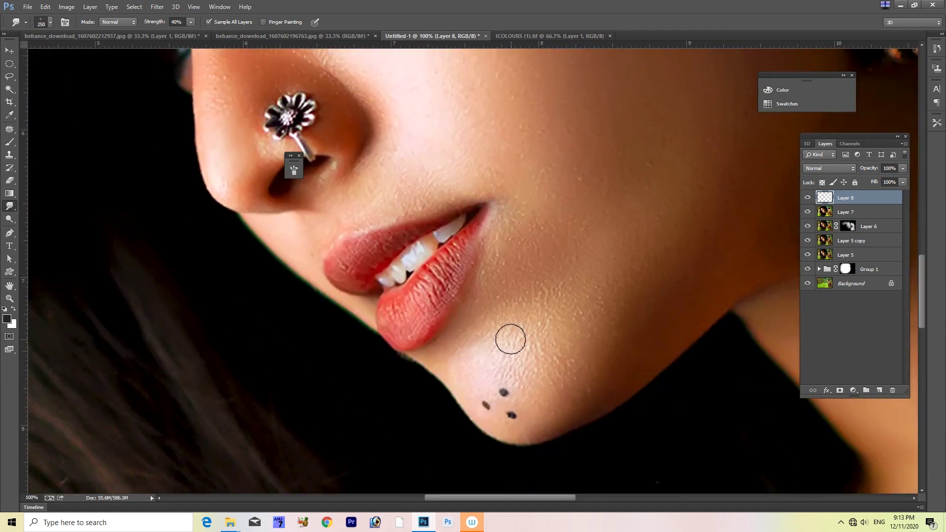
key(ctrl+0)
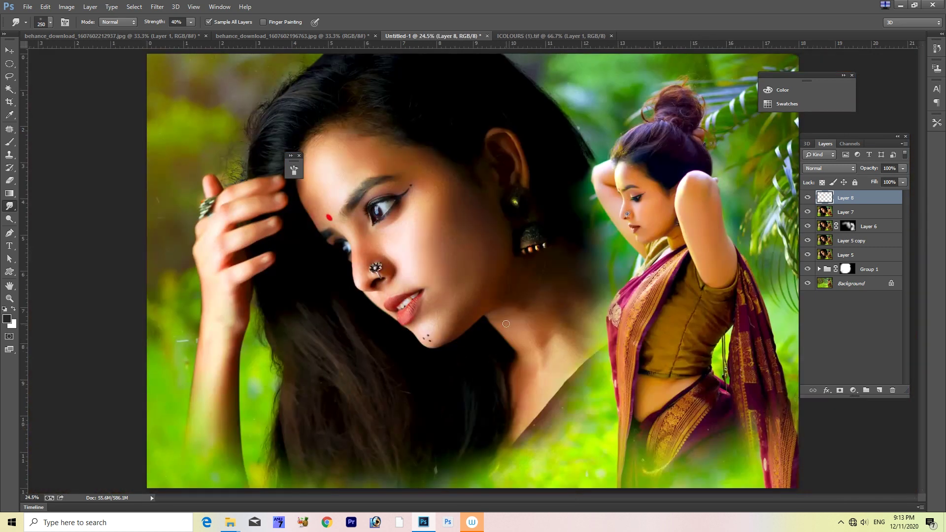
key(Delete)
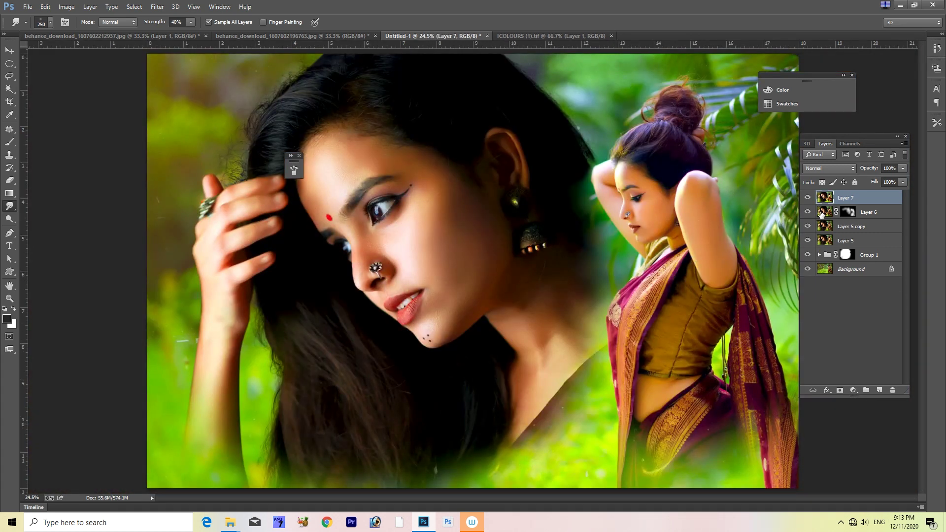
Duplicate Layer 7, blur the copy by 4.8 px, and hide it behind a black mask
key(ctrl+j)
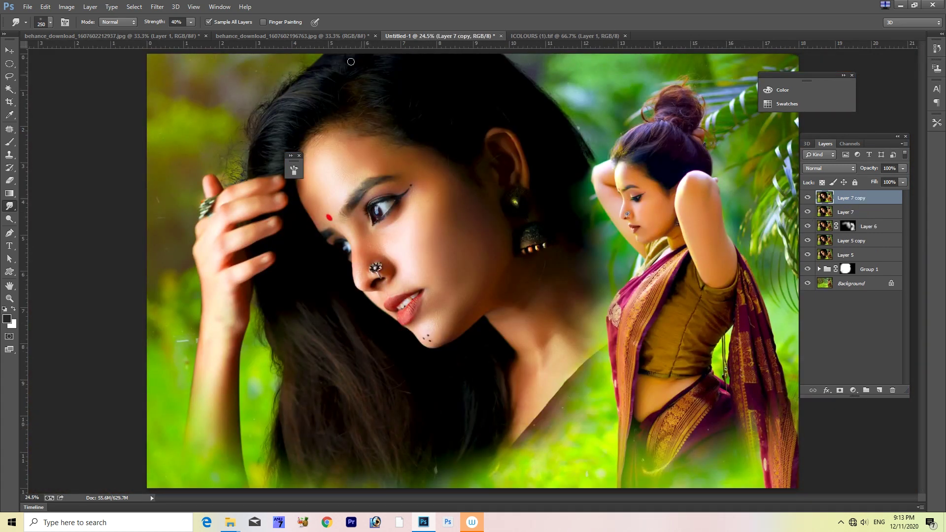
click(157, 6)
click(193, 115)
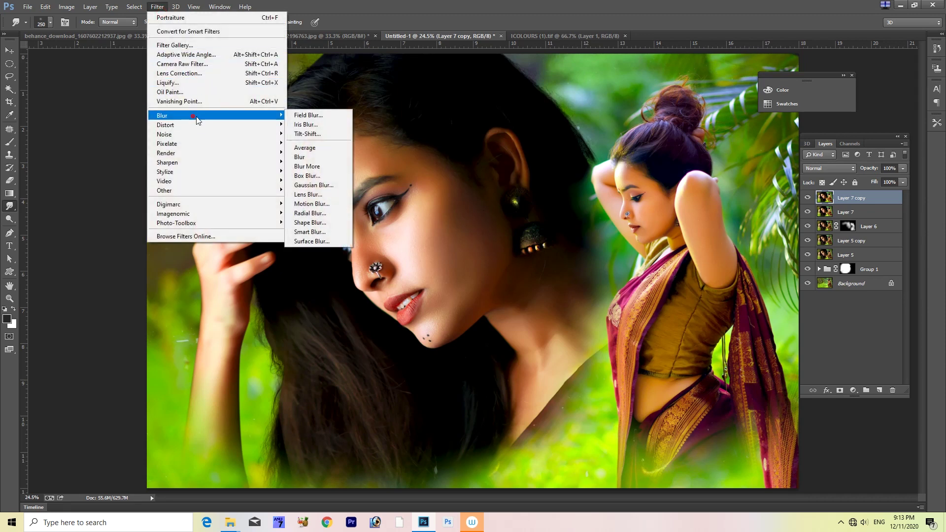
click(311, 185)
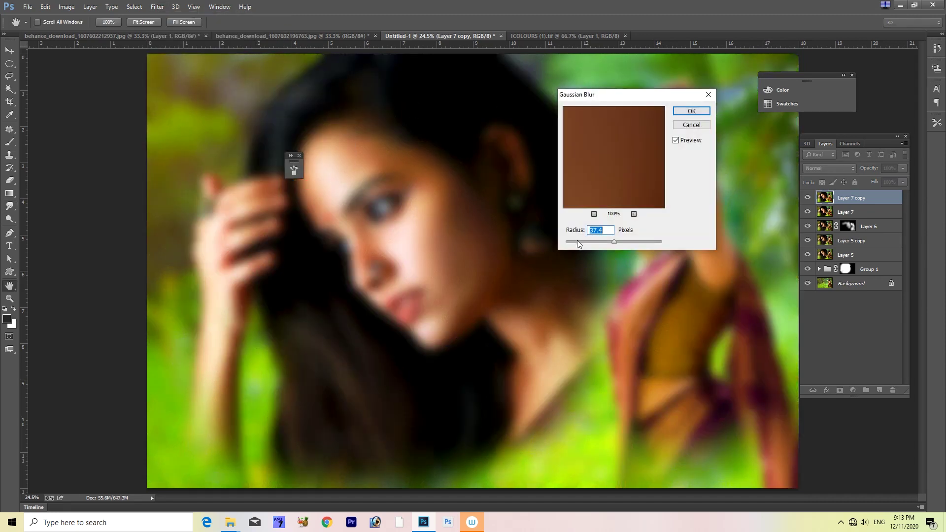
click(591, 243)
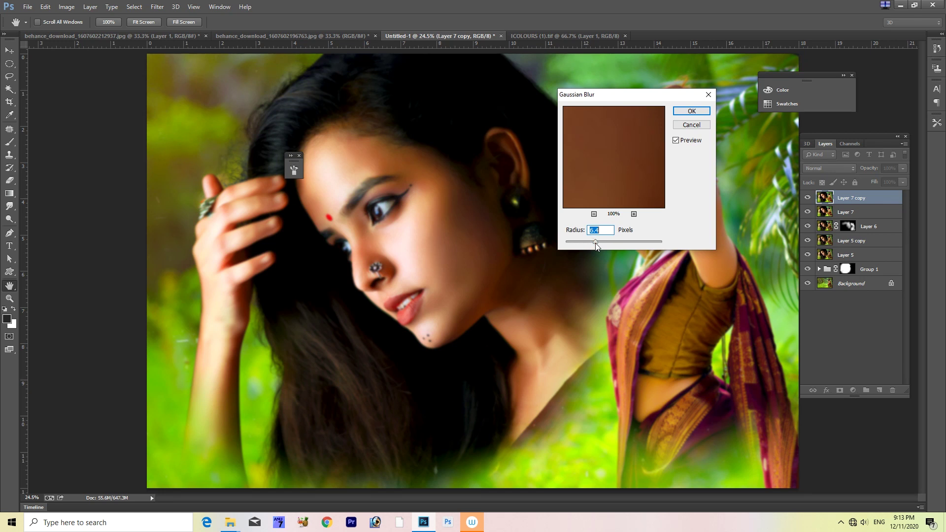
click(691, 110)
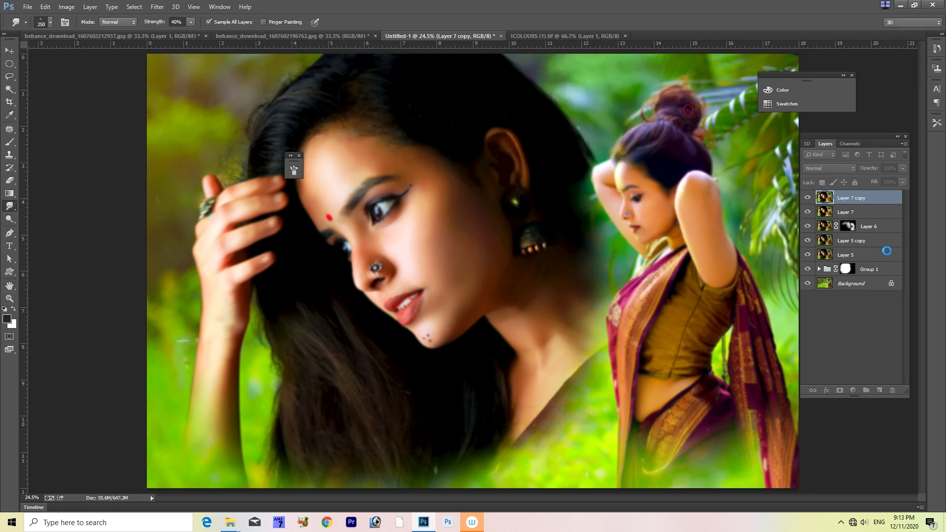
alt+click(840, 390)
key(x)
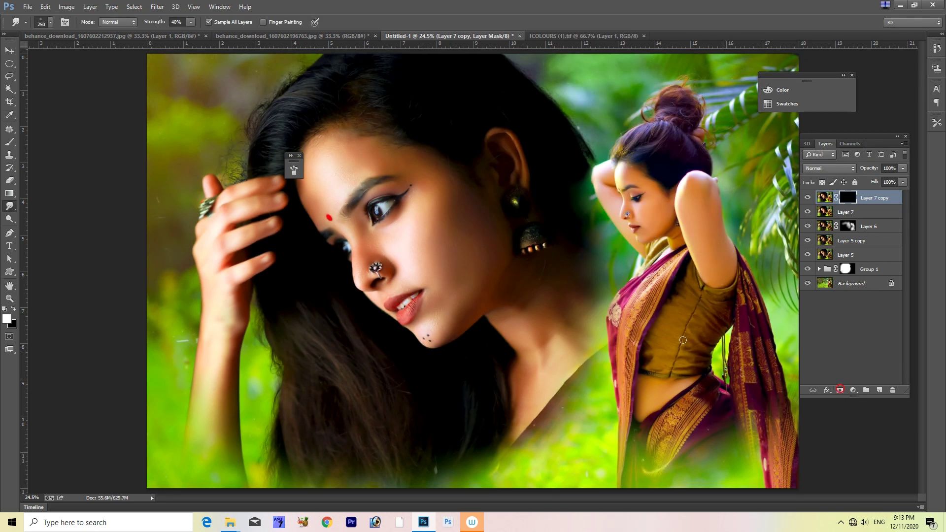
Paint white on the mask with a 500 px brush to reveal smoothed cheek and chin
key(ctrl+plus)
key(ctrl+plus)
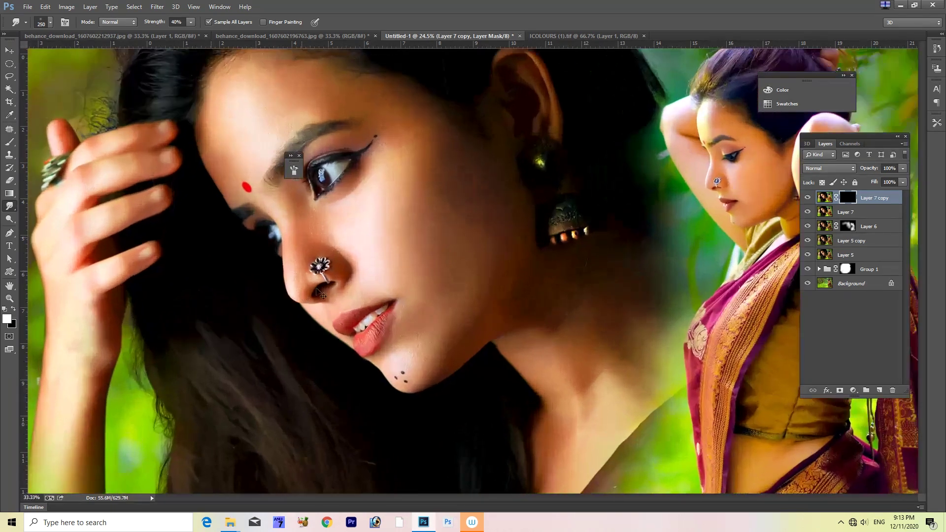
drag(257, 257, 276, 313)
key(ctrl+plus)
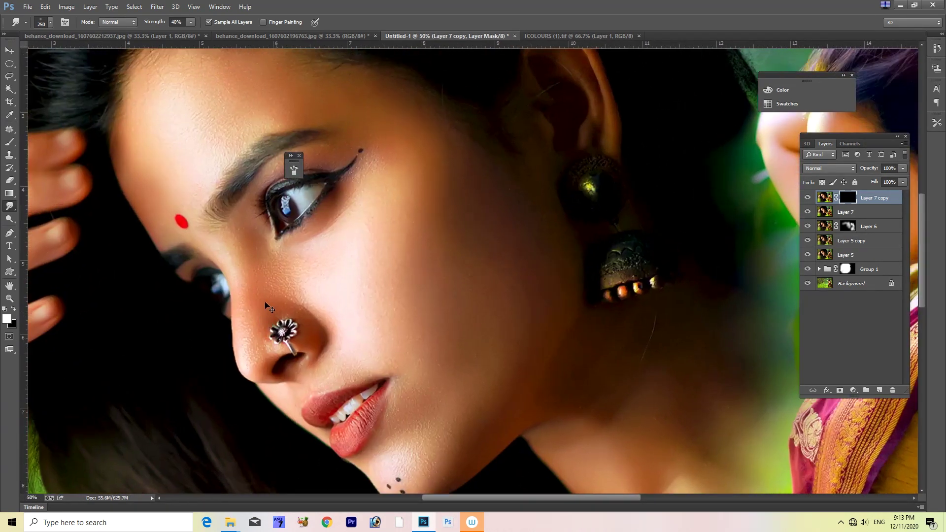
key(b)
key(bracketleft)
key(bracketleft)
key(bracketleft)
key(bracketleft)
key(bracketleft)
key(bracketleft)
key(bracketleft)
key(bracketleft)
key(bracketleft)
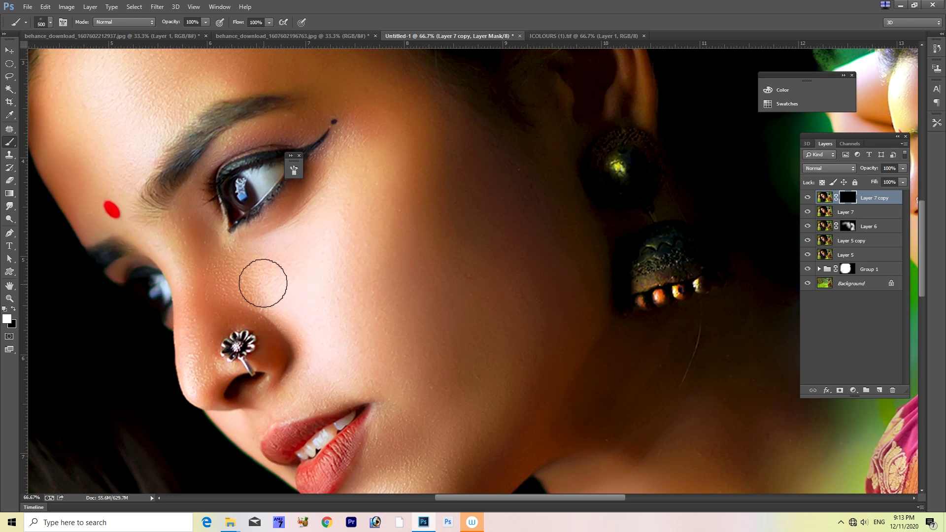
click(223, 270)
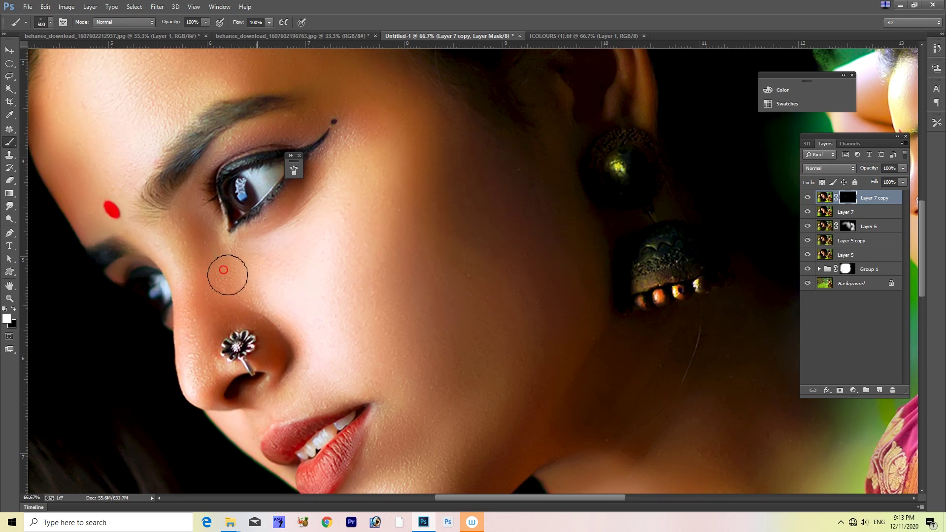
click(344, 302)
drag(390, 462, 424, 302)
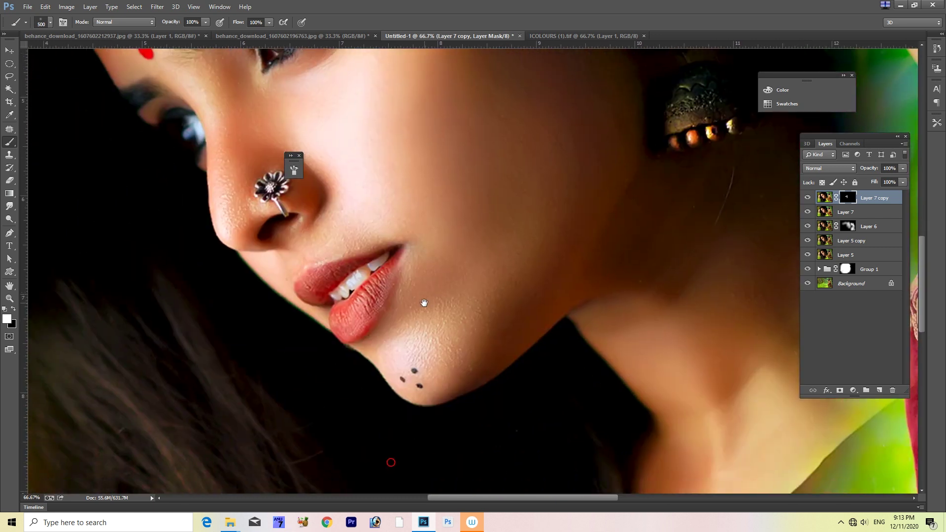
click(427, 327)
Reveal smoothed skin beside the nose and on the forehead, then zoom out
drag(242, 139, 284, 290)
key(bracketleft)
key(bracketleft)
key(bracketleft)
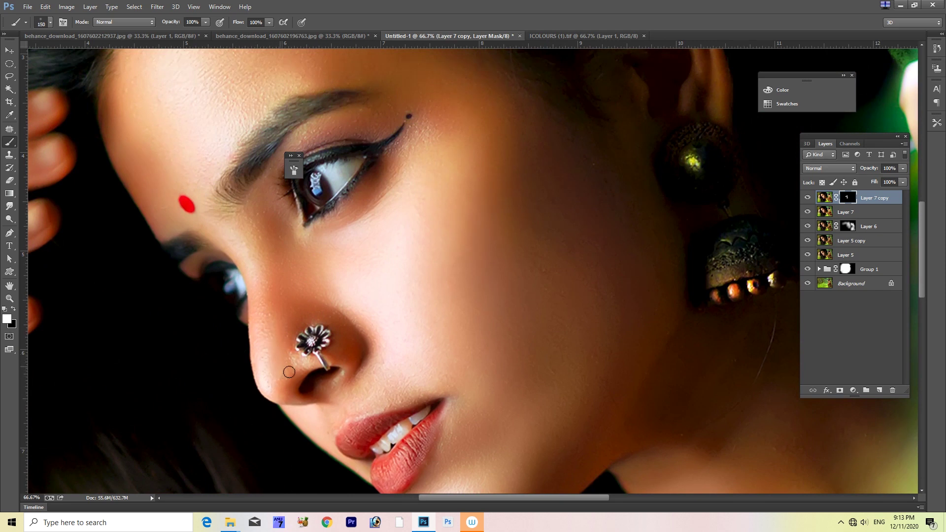
click(267, 333)
key(bracketright)
key(bracketright)
key(bracketright)
drag(407, 204, 398, 265)
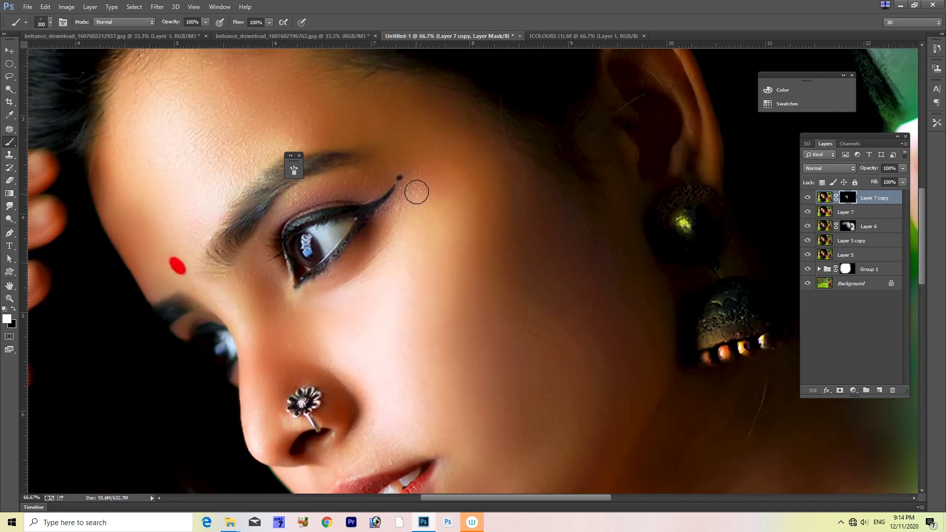
drag(403, 184, 436, 328)
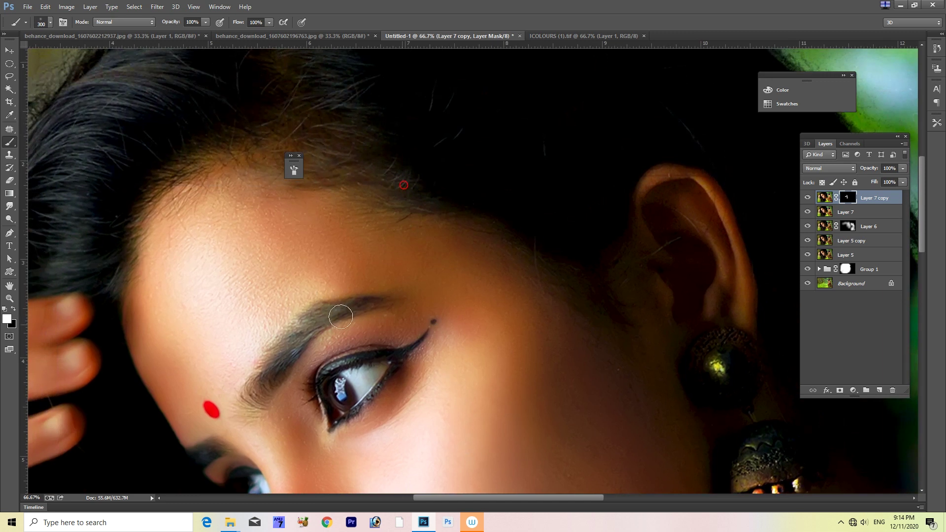
key(bracketright)
key(bracketright)
key(bracketright)
key(bracketright)
key(bracketleft)
key(bracketleft)
key(bracketleft)
click(225, 269)
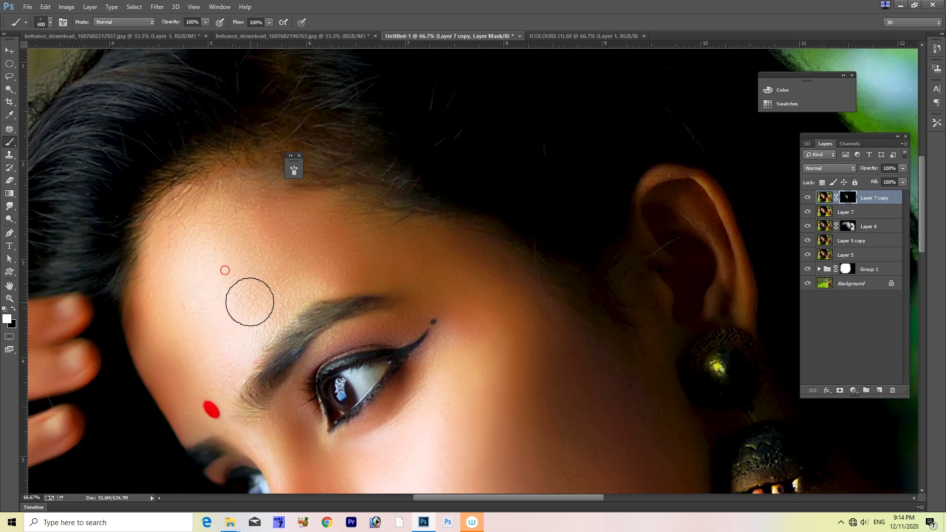
click(248, 308)
key(ctrl+0)
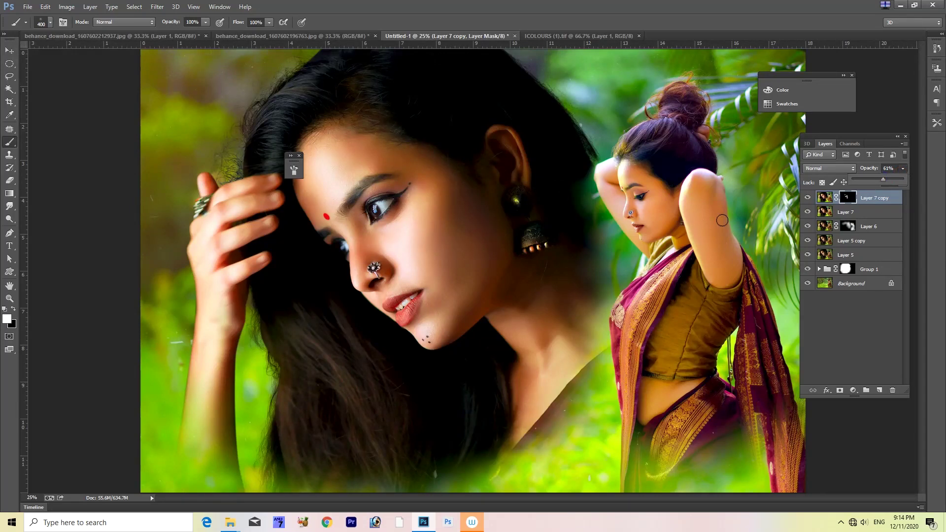
key(ctrl+minus)
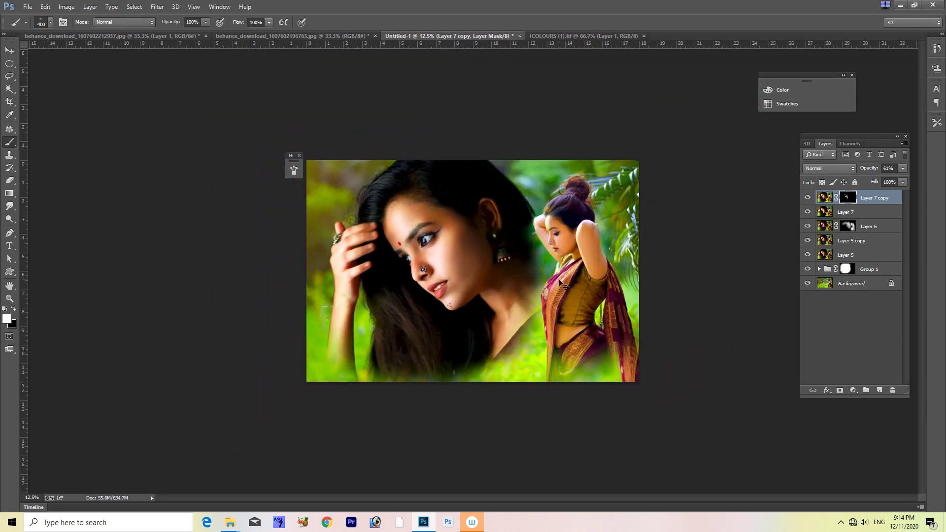
Merge the layers from Layer 7 copy through Layer 5 into one
shift+click(868, 256)
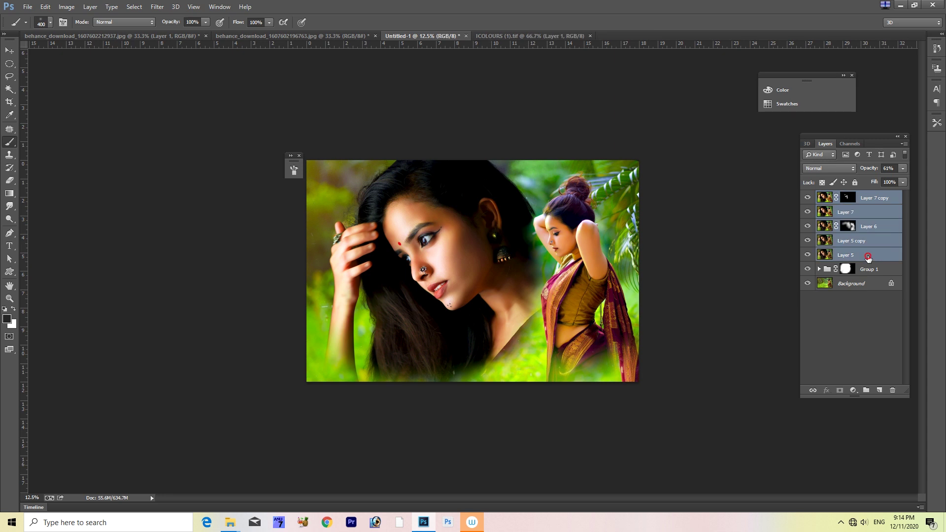
key(ctrl+e)
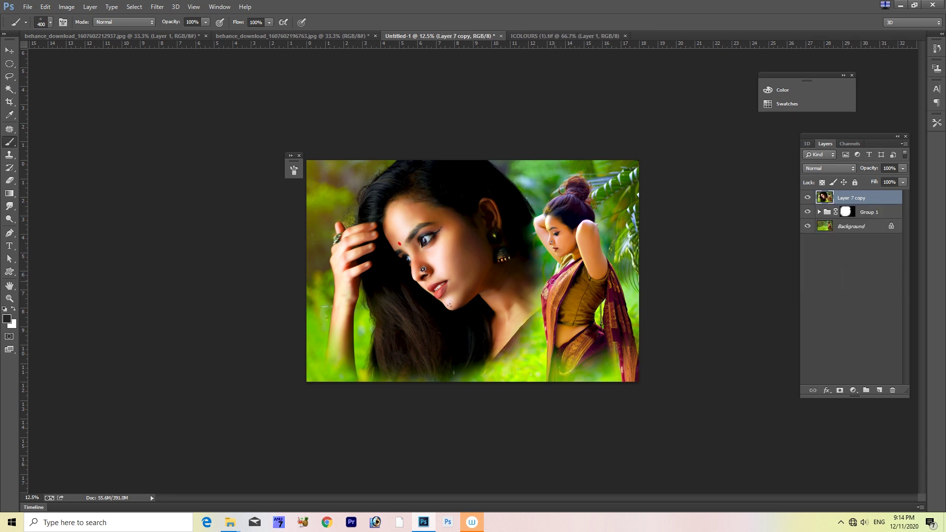
scroll(468, 294, up, 2)
scroll(364, 254, up, 2)
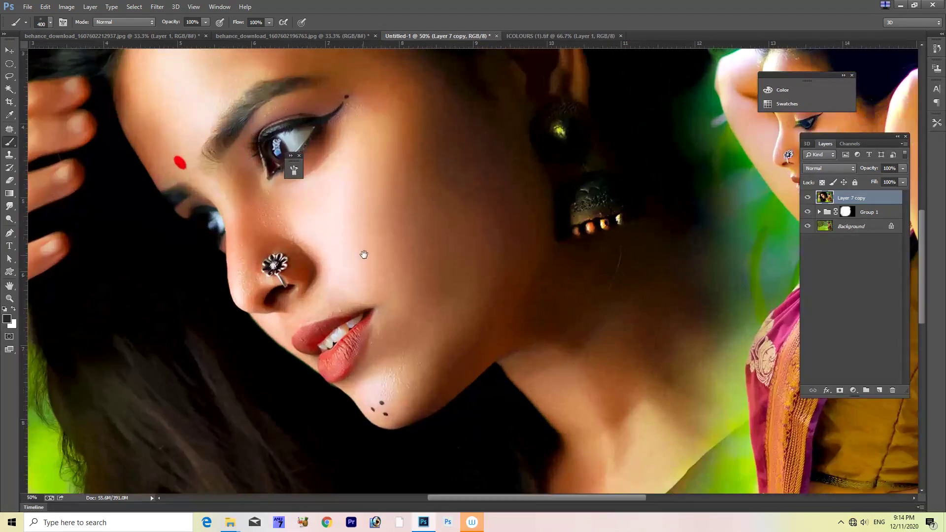
drag(363, 253, 353, 393)
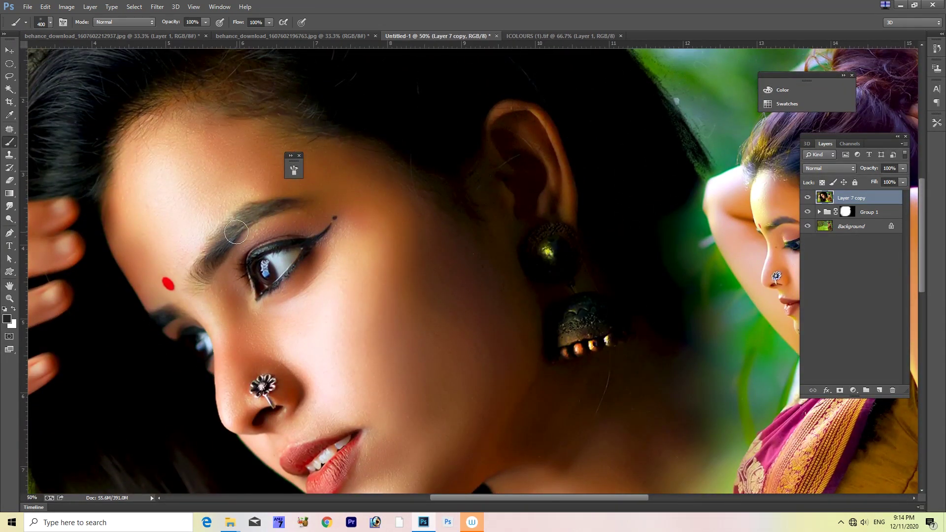
Try darkening the eyebrow with the Burn tool, undo it, and add an empty layer
click(14, 221)
click(50, 226)
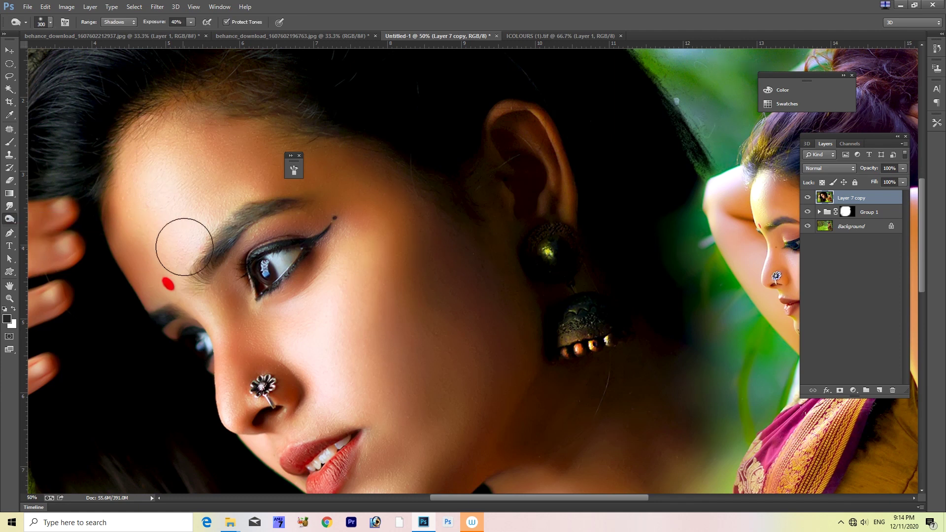
key(bracketleft)
key(bracketleft)
key(bracketleft)
drag(199, 269, 213, 261)
key(bracketleft)
key(bracketleft)
drag(234, 231, 236, 231)
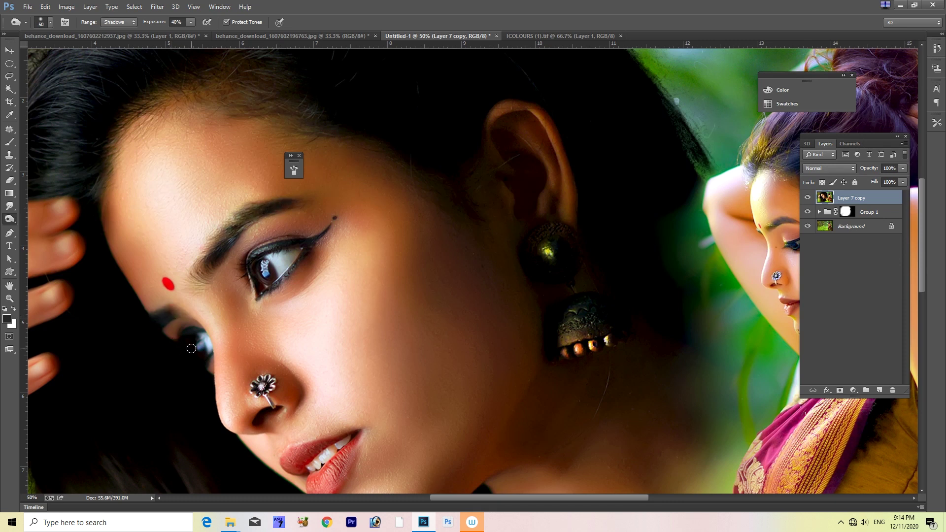
key(ctrl+z)
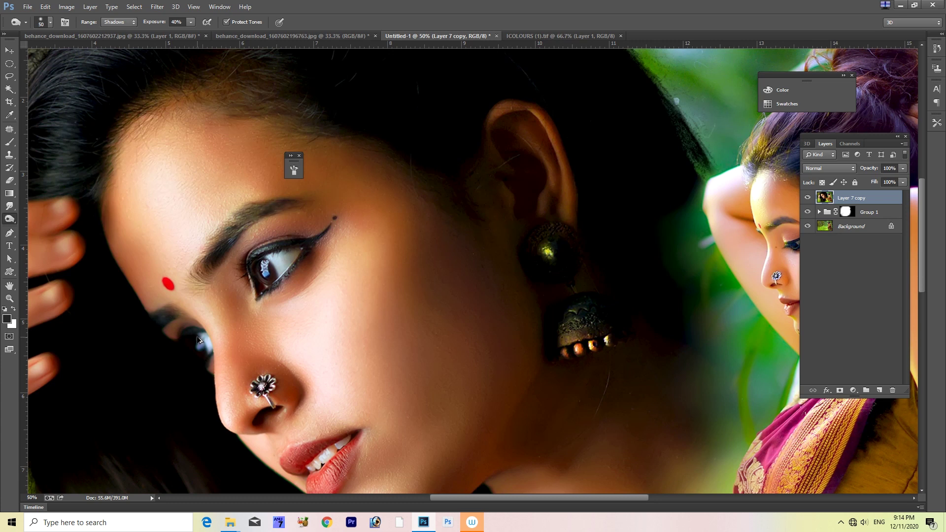
key(ctrl+alt+z)
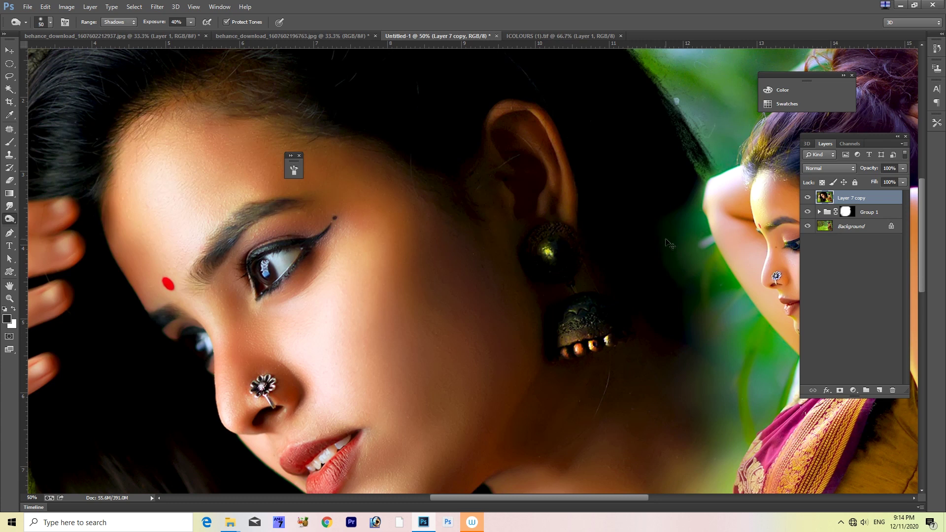
key(ctrl+alt+z)
key(b)
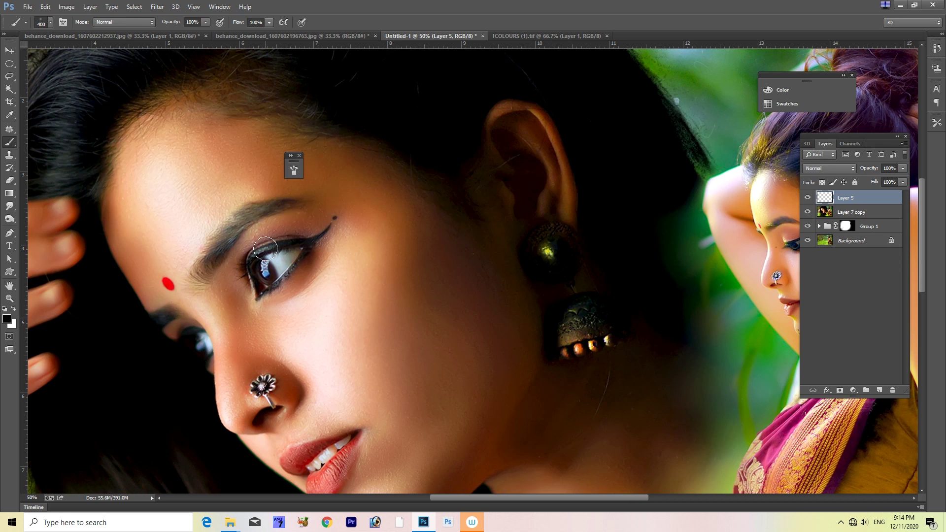
Shrink the brush and switch the empty Layer 5 to Soft Light blending
key(bracketleft)
key(bracketleft)
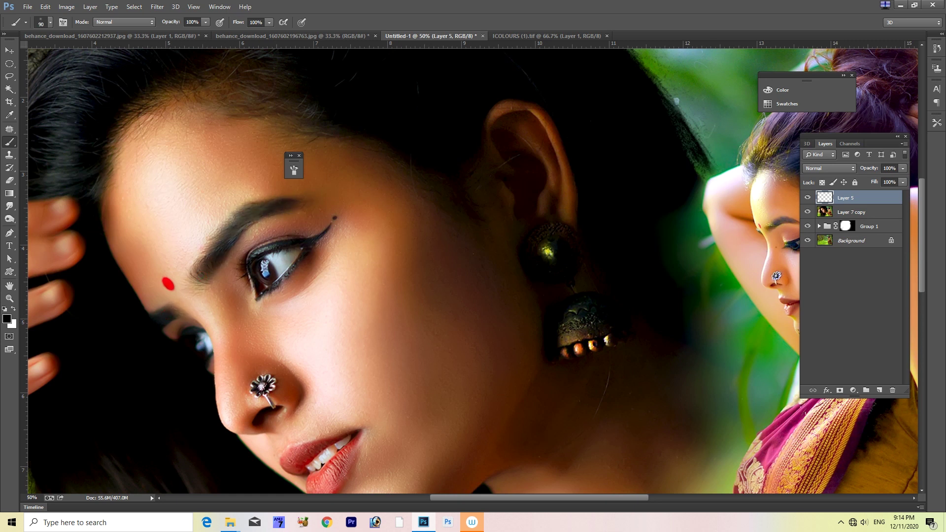
click(840, 170)
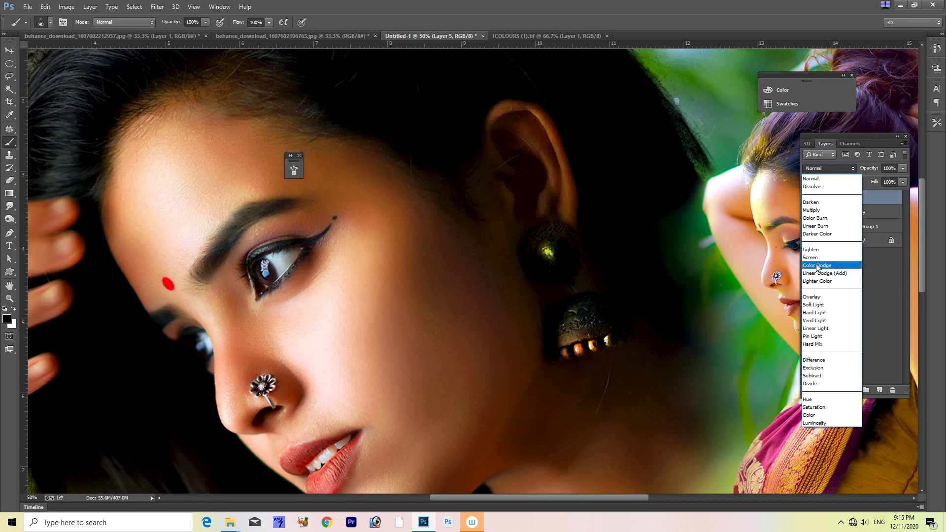
click(819, 304)
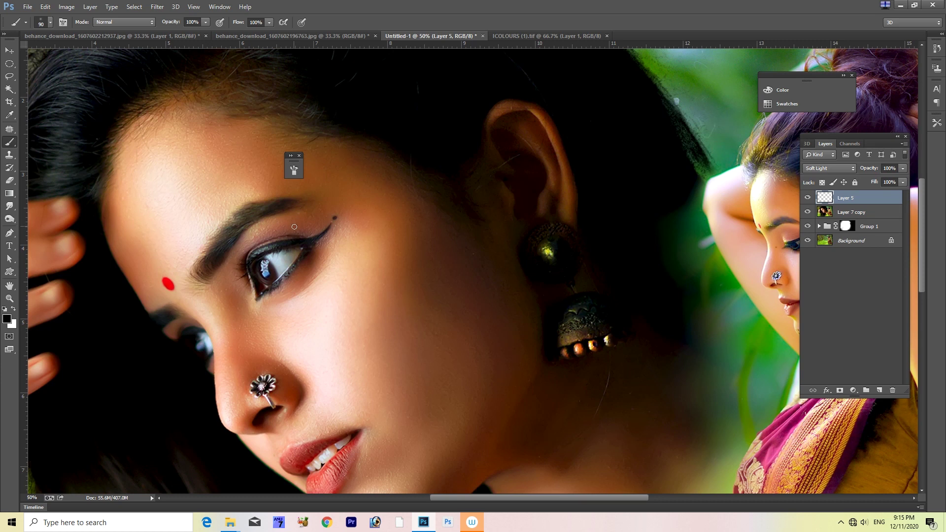
scroll(296, 234, down, 3)
scroll(374, 244, up, 3)
scroll(374, 244, up, 1)
mouse_move(302, 295)
mouse_down()
mouse_move(257, 327)
mouse_move(302, 333)
mouse_move(308, 352)
mouse_up()
Toggle Layer 5 to compare, then zoom in on the large portrait's eye
click(808, 198)
click(807, 198)
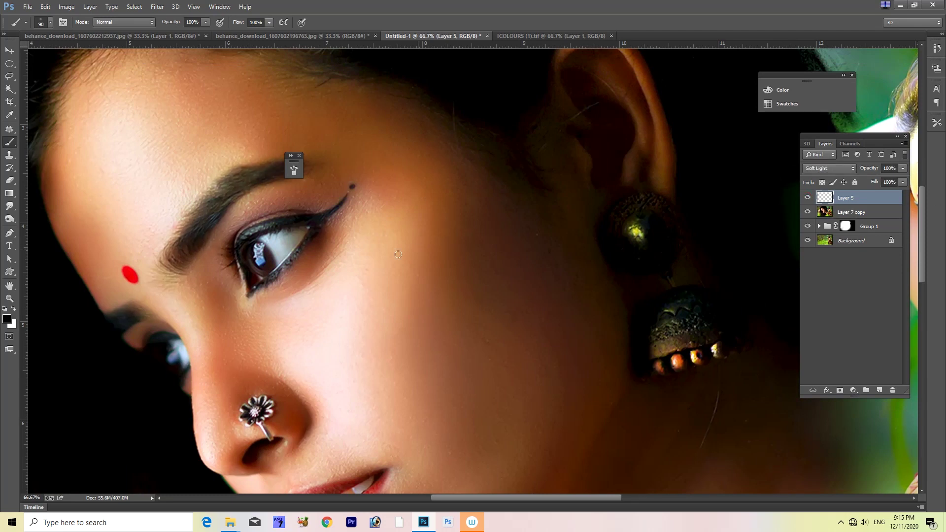
drag(168, 297, 257, 298)
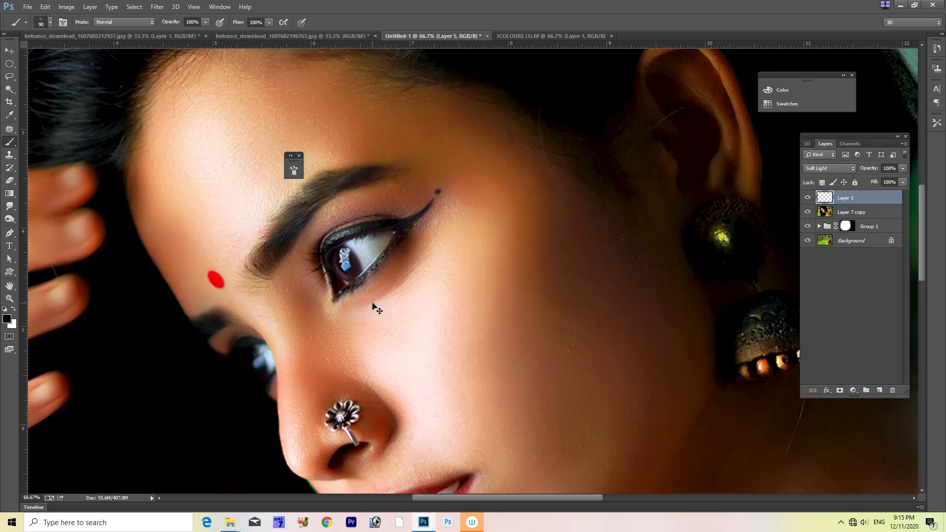
key(ctrl+plus)
key(ctrl+plus)
mouse_move(319, 304)
mouse_down()
mouse_move(338, 364)
mouse_move(382, 353)
mouse_up()
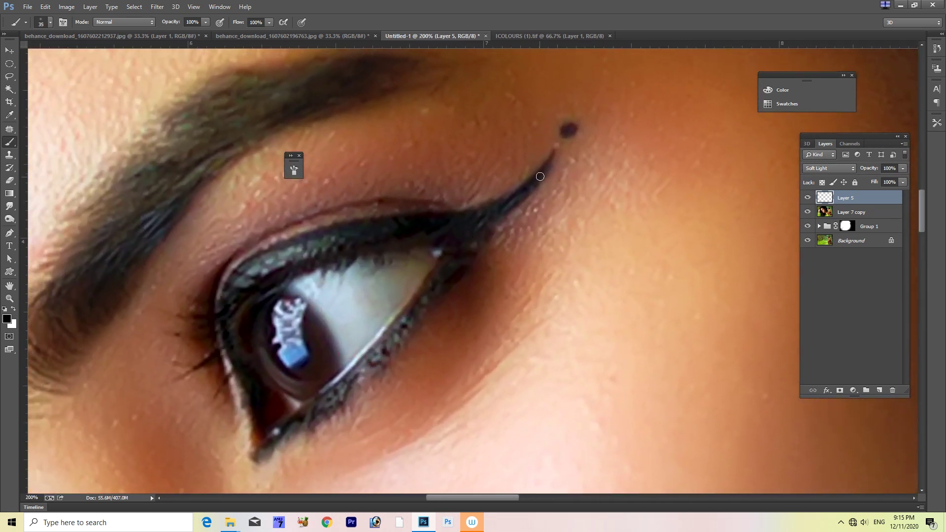
Darken the eyeliner wing, upper lid, lower lash line and iris edge
drag(540, 176, 473, 223)
drag(388, 232, 296, 243)
drag(245, 279, 376, 244)
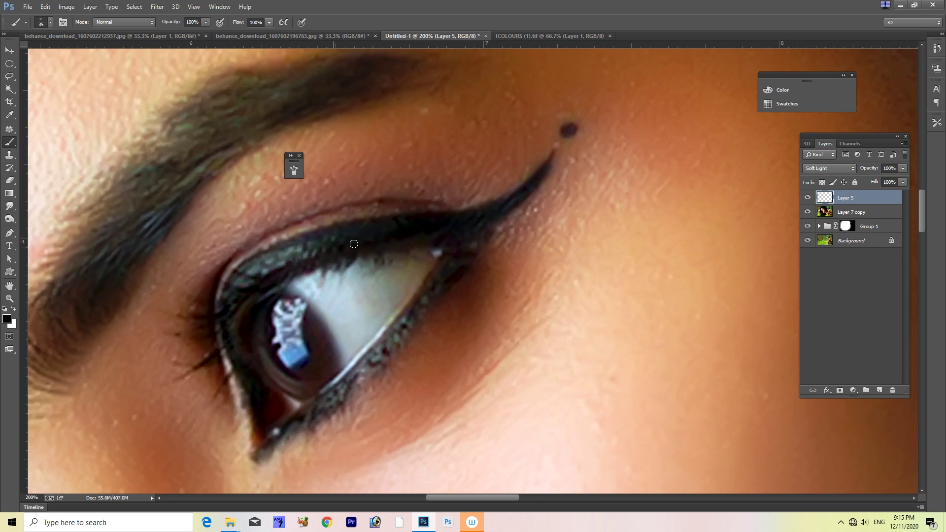
mouse_move(413, 309)
mouse_down()
mouse_move(382, 353)
mouse_move(274, 441)
mouse_up()
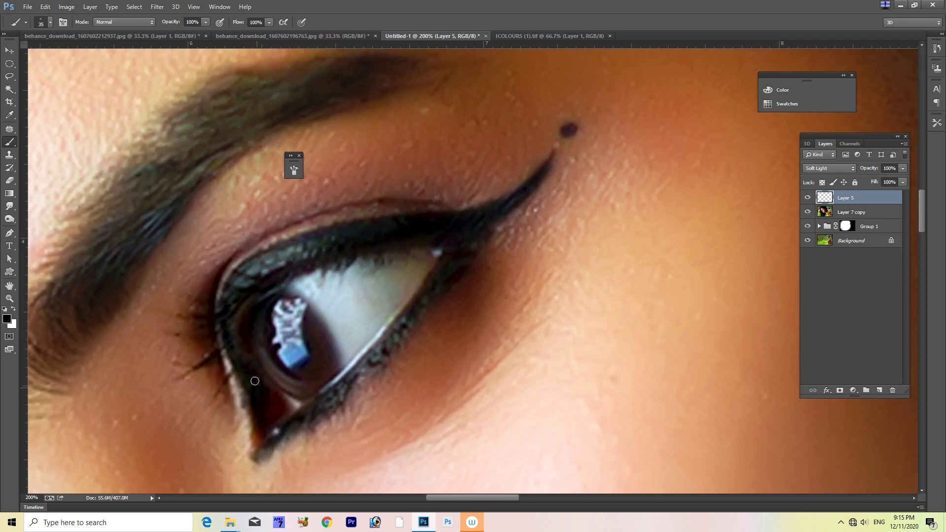
key(bracketright)
drag(326, 362, 320, 335)
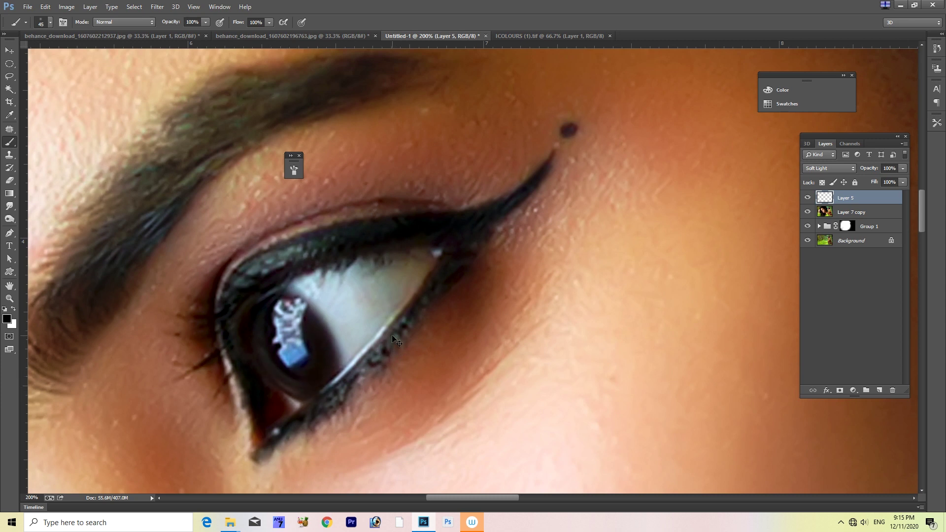
Darken the second woman's eyebrow, finishing with a 40 px brush
key(ctrl+minus)
mouse_move(279, 441)
mouse_down()
mouse_move(405, 328)
mouse_move(385, 365)
mouse_up()
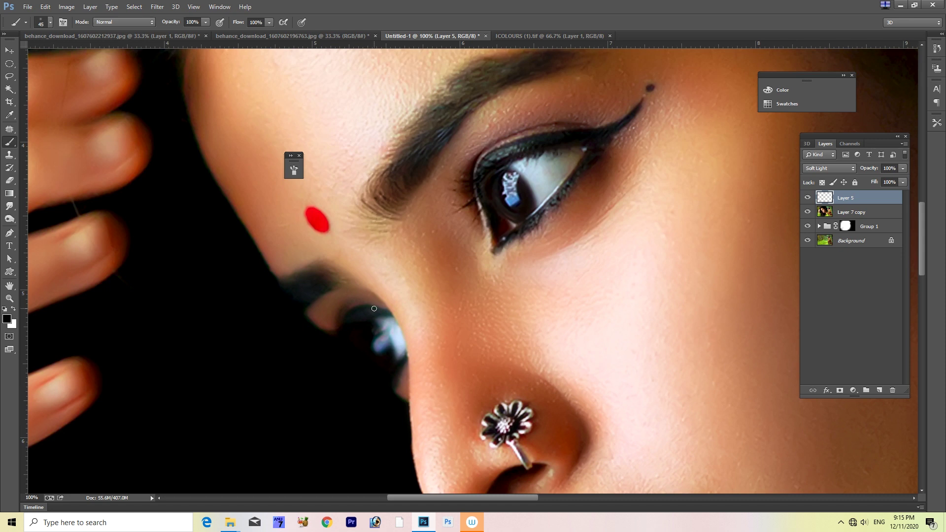
drag(485, 300, 431, 165)
drag(521, 340, 488, 217)
scroll(541, 256, down, 5)
scroll(541, 255, right, 5)
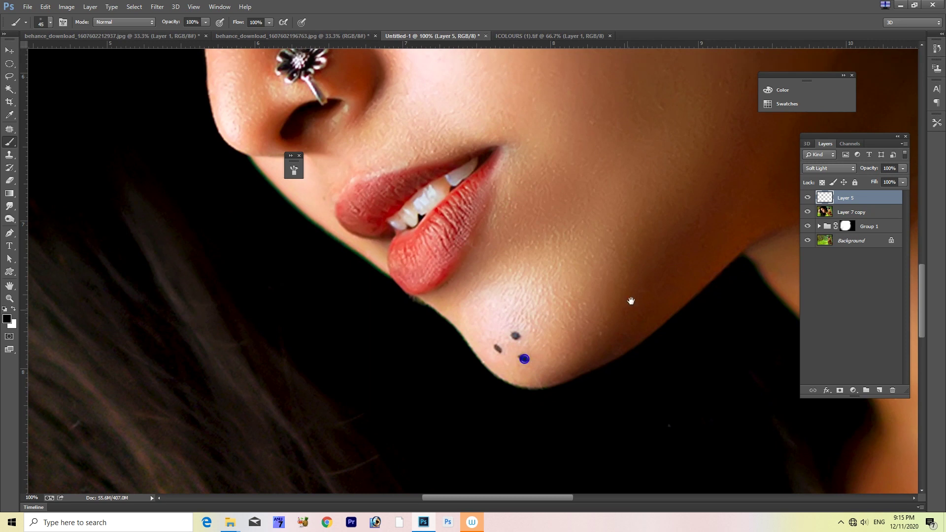
scroll(629, 222, up, 3)
scroll(616, 236, right, 6)
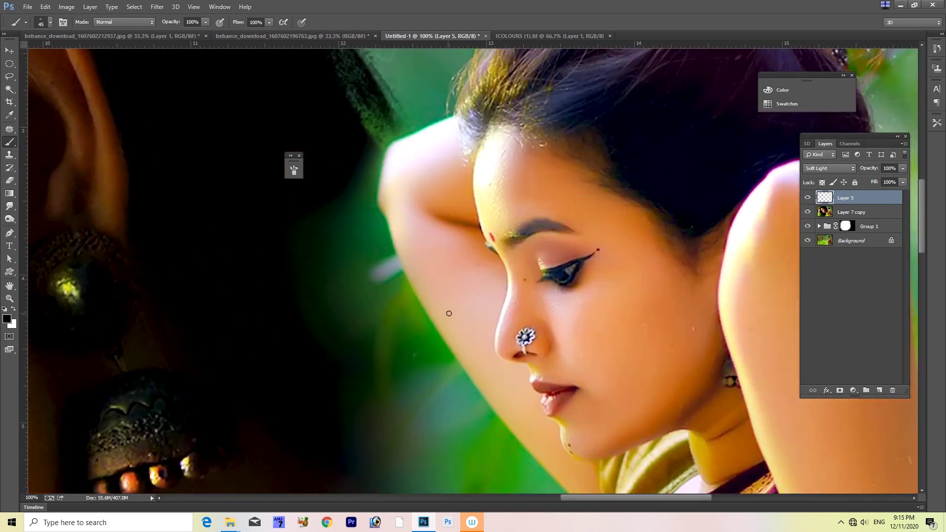
scroll(445, 314, up, 2)
scroll(424, 313, up, 2)
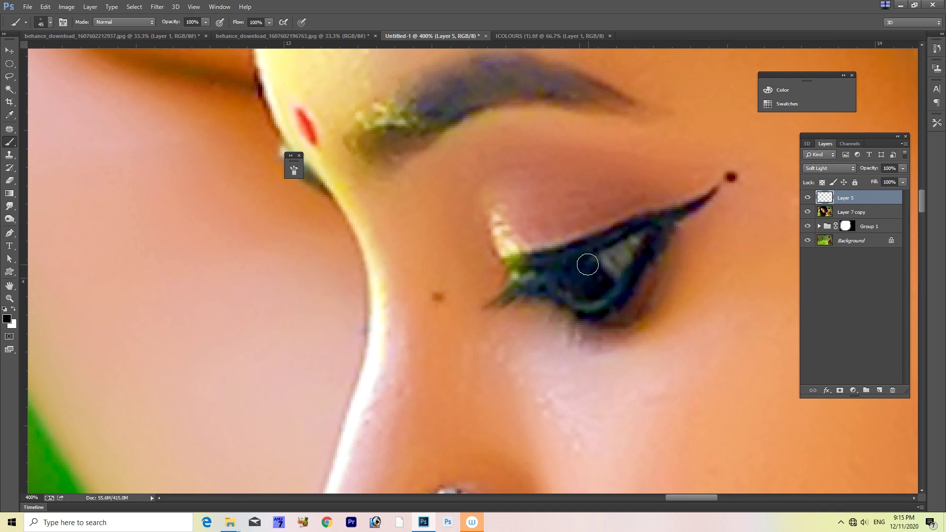
scroll(490, 272, down, 2)
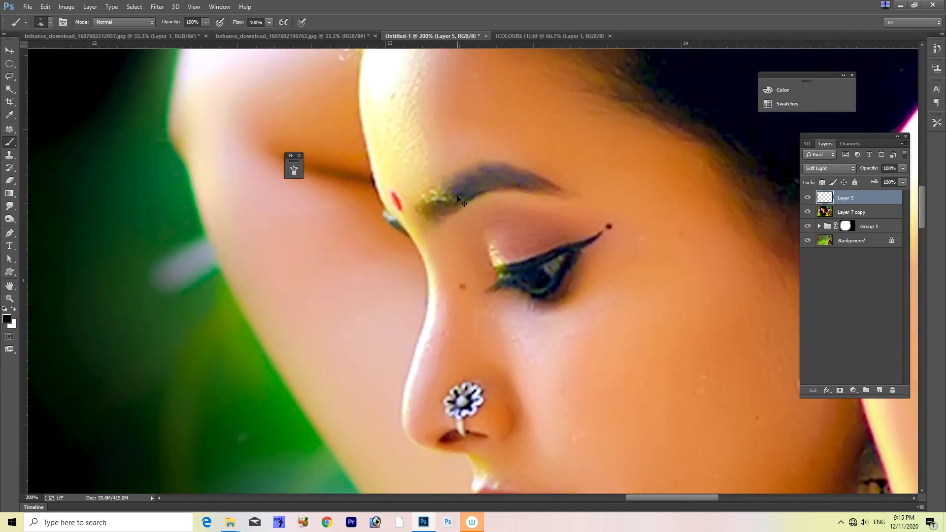
scroll(458, 196, up, 1)
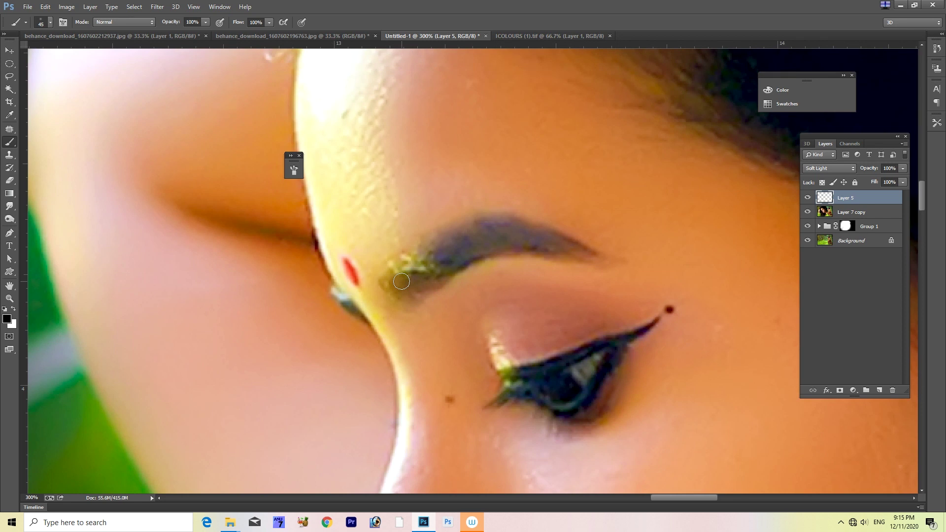
mouse_move(401, 282)
mouse_down()
mouse_move(512, 238)
mouse_move(606, 251)
mouse_up()
key(bracketleft)
mouse_move(470, 242)
mouse_down()
mouse_move(406, 283)
mouse_move(491, 234)
mouse_move(535, 234)
mouse_up()
Centre the second woman's face and add an empty Layer 6 above Layer 5
scroll(586, 243, down, 3)
scroll(587, 243, down, 1)
scroll(586, 243, down, 1)
scroll(587, 244, down, 1)
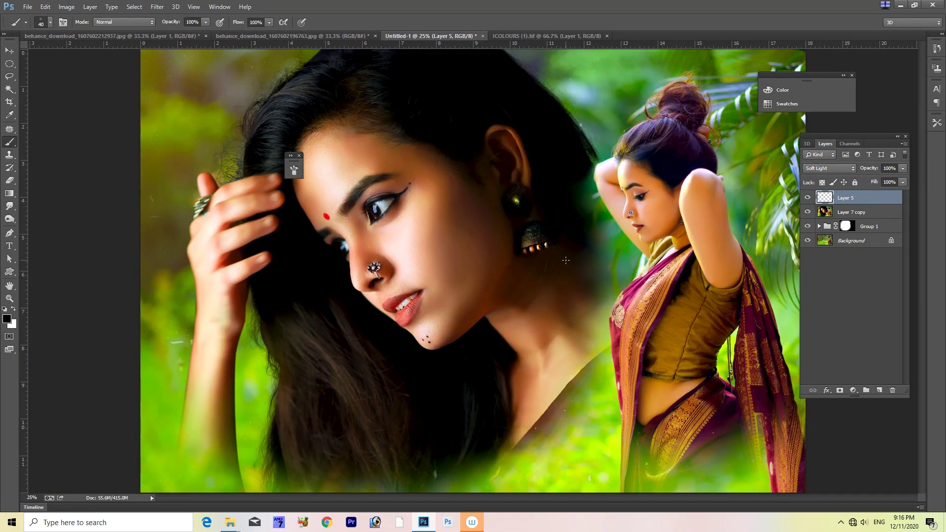
scroll(557, 265, up, 1)
scroll(555, 266, up, 1)
scroll(555, 266, up, 1)
drag(321, 309, 89, 382)
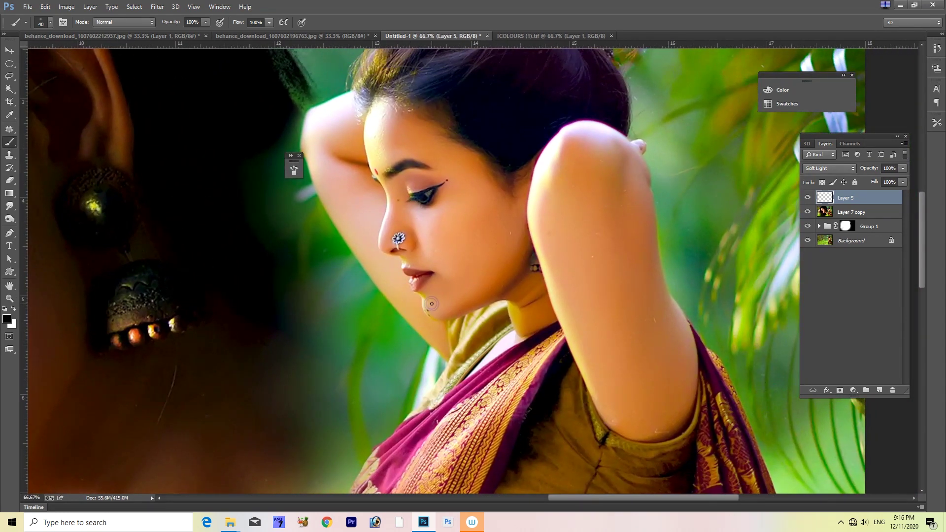
key(ctrl+shift+alt+n)
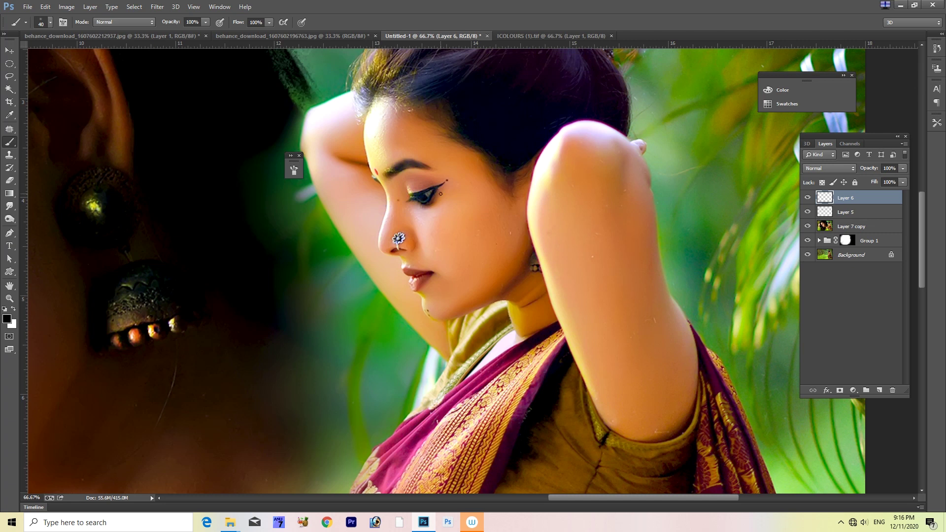
click(7, 319)
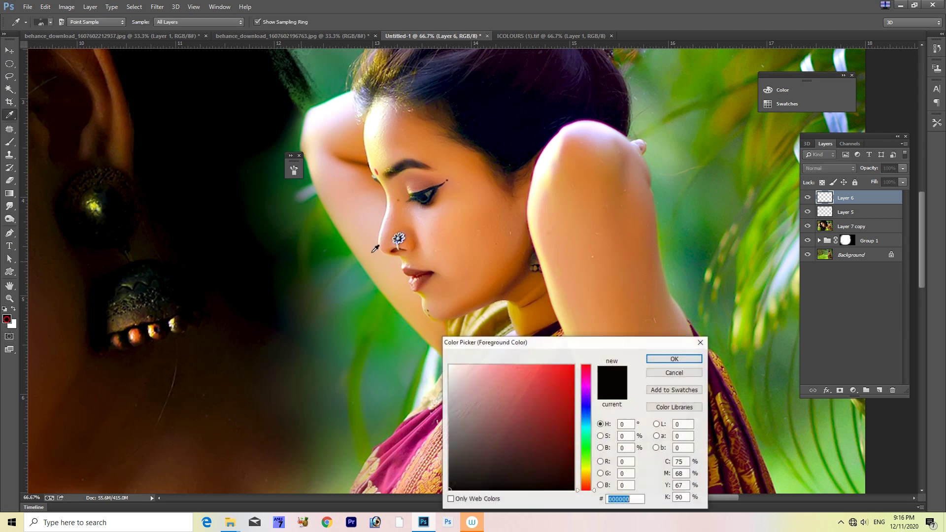
Paint a pink-magenta foreground colour (near ff00fc) over the second woman's lips
text(ff00fc)
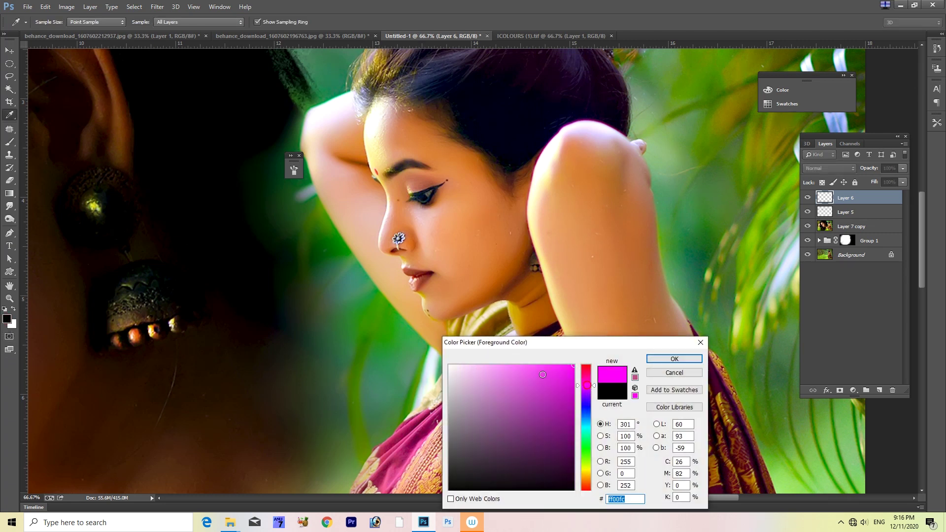
click(589, 380)
click(674, 359)
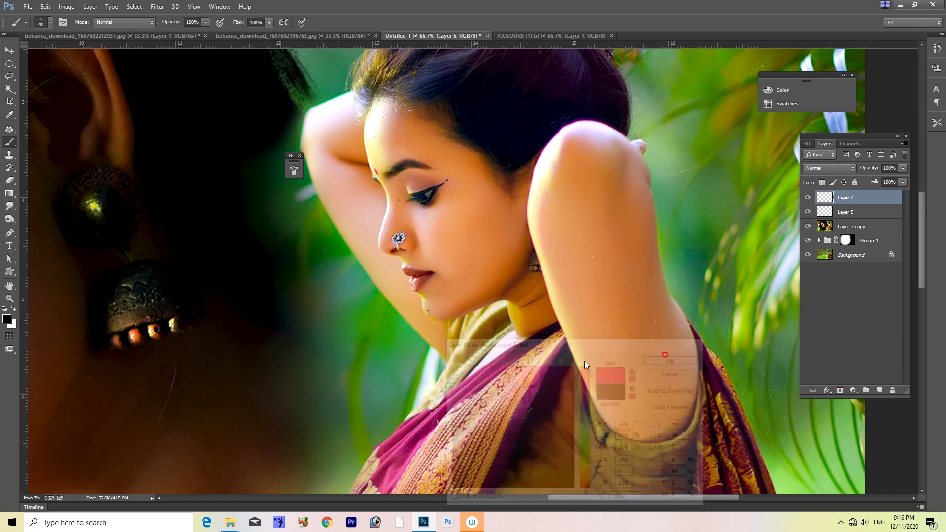
key(ctrl+plus)
key(ctrl+plus)
mouse_move(297, 299)
mouse_down()
mouse_move(292, 325)
mouse_move(297, 280)
mouse_move(280, 274)
mouse_move(343, 283)
mouse_move(304, 323)
mouse_up()
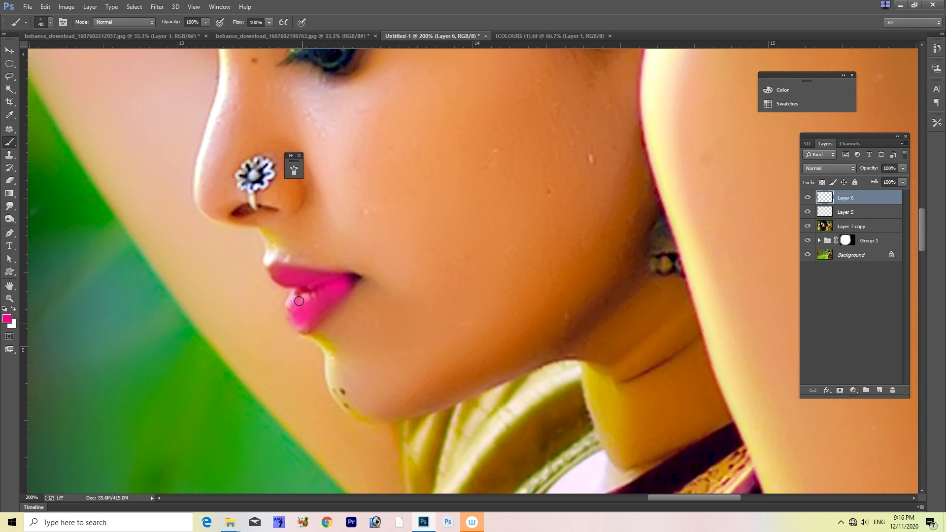
Try Soft Light, Overlay and Multiply on the lip layer, settling on Soft Light
click(821, 169)
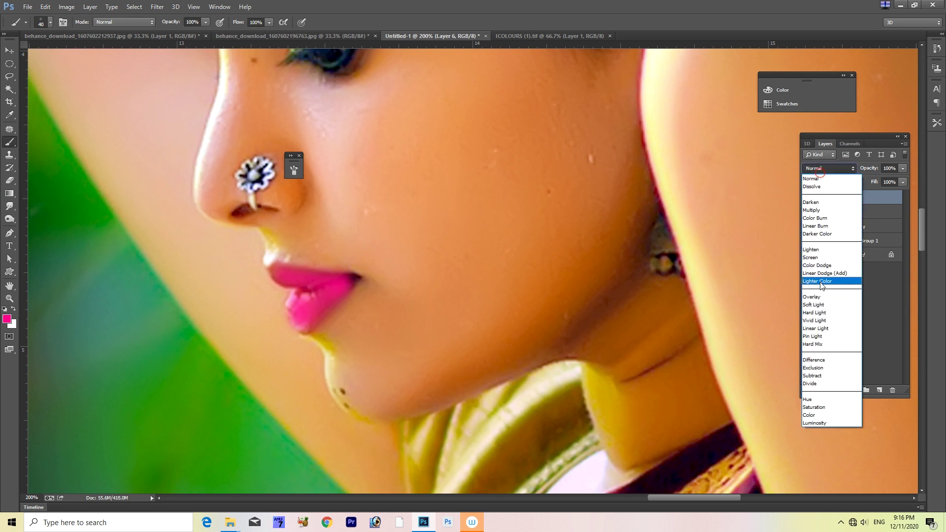
click(819, 304)
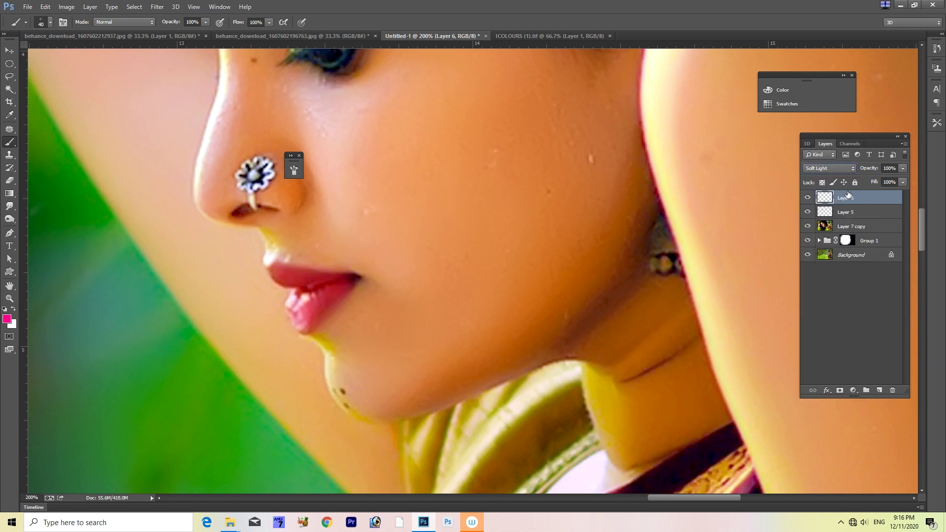
click(830, 168)
click(820, 297)
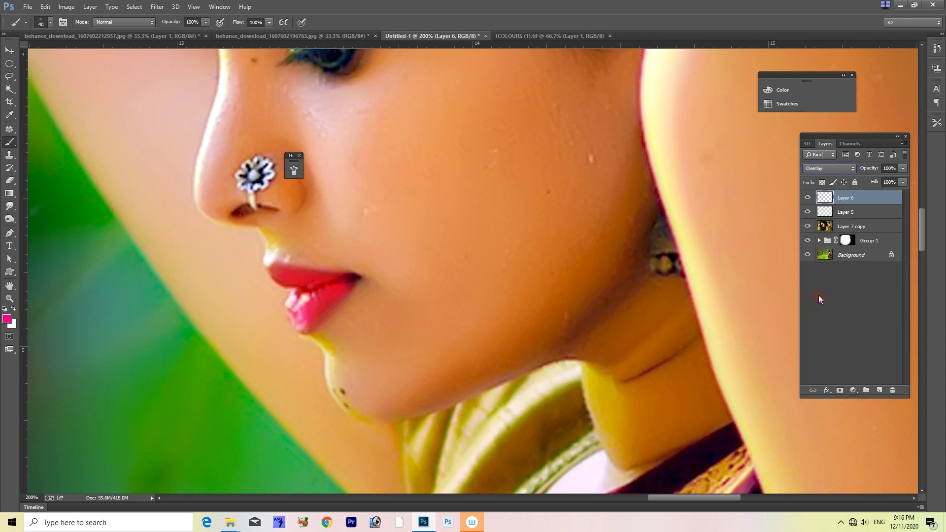
click(829, 168)
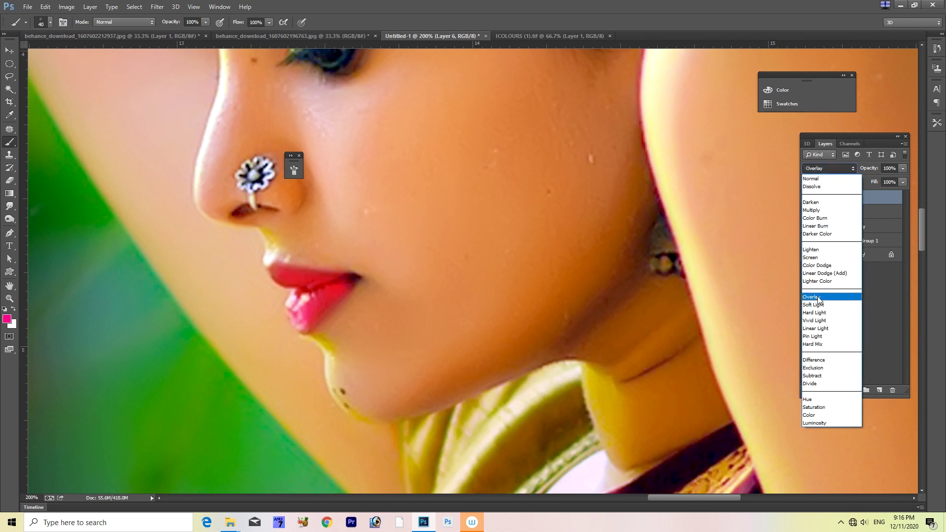
click(828, 210)
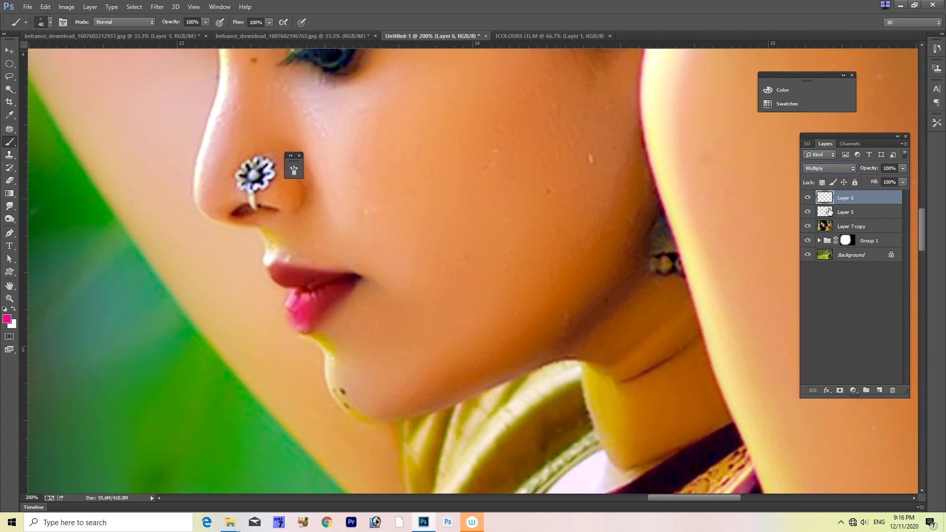
click(827, 170)
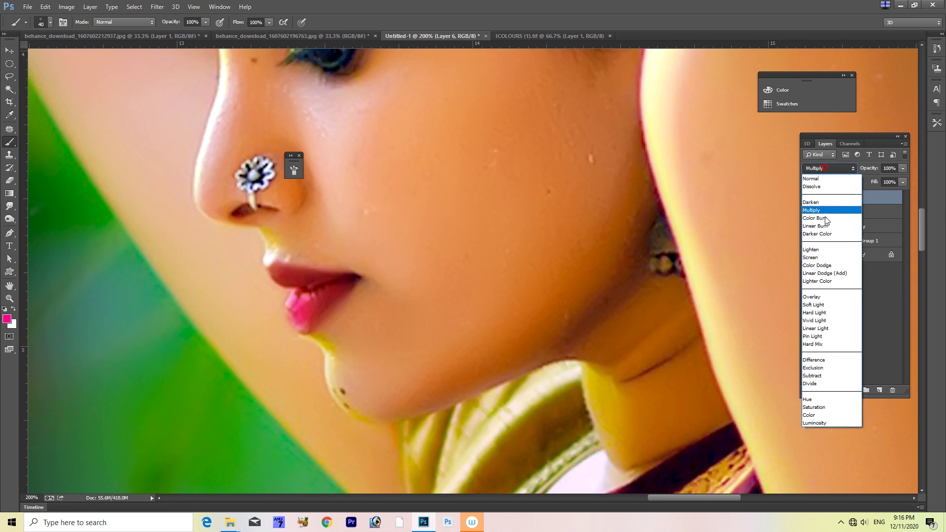
click(827, 308)
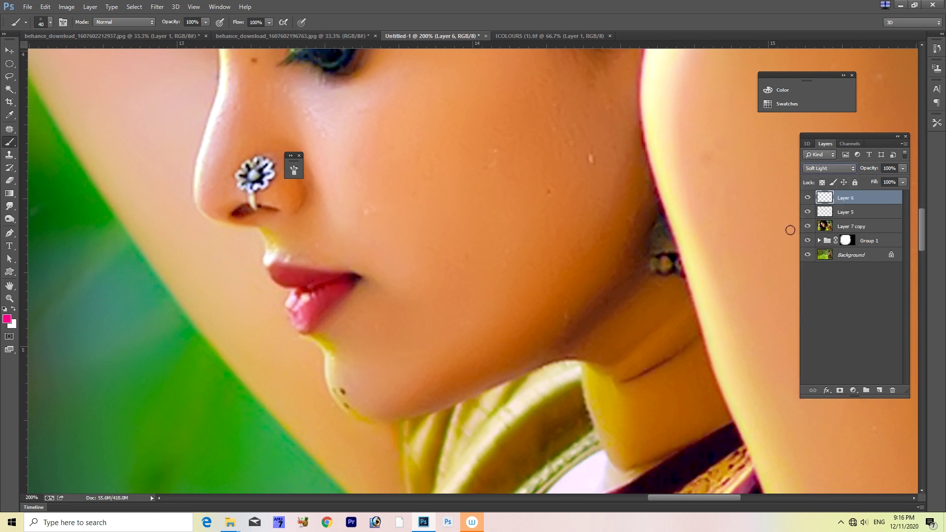
Shift the lip hue by +29, lower Layer 6 to 52% opacity, and zoom out
key(ctrl+u)
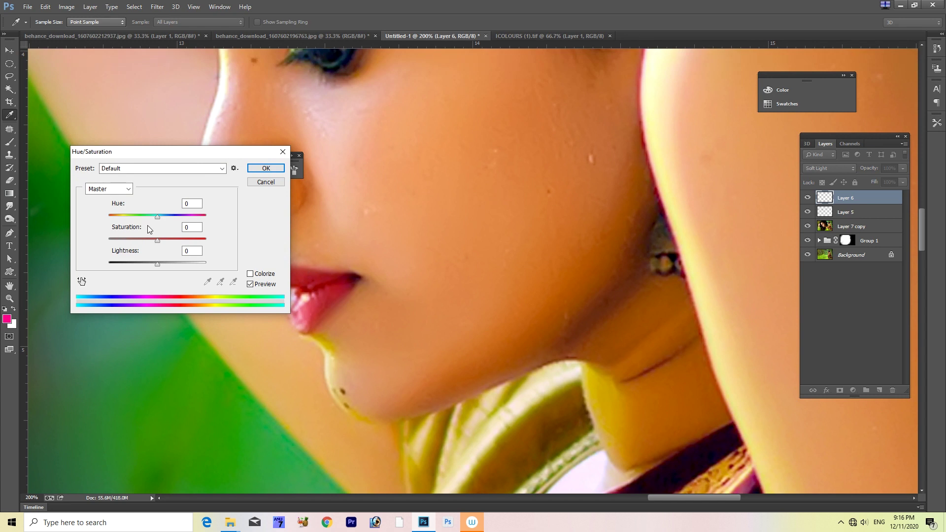
drag(157, 216, 172, 216)
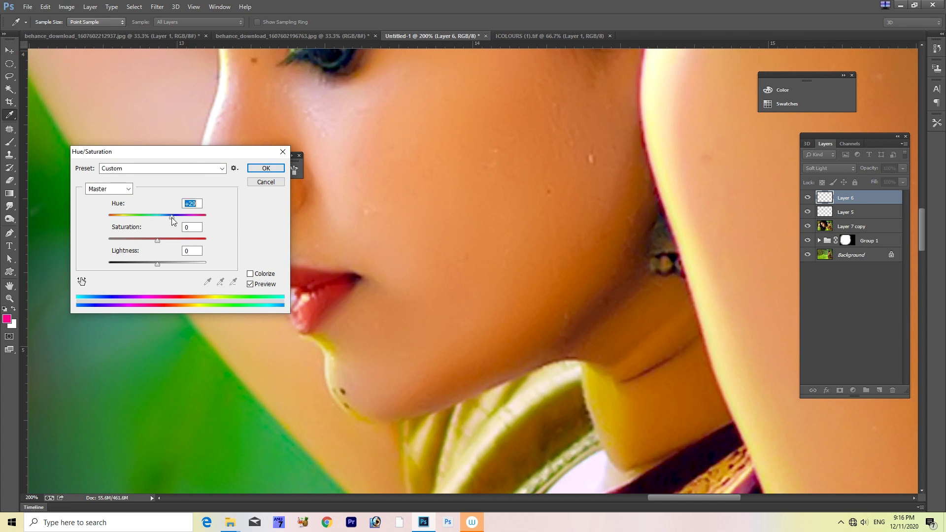
click(262, 182)
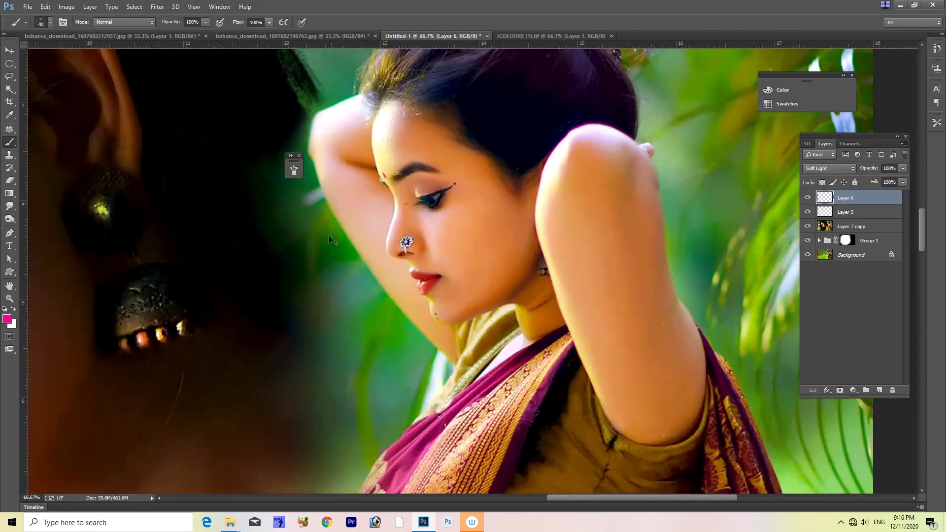
scroll(417, 247, down, 1)
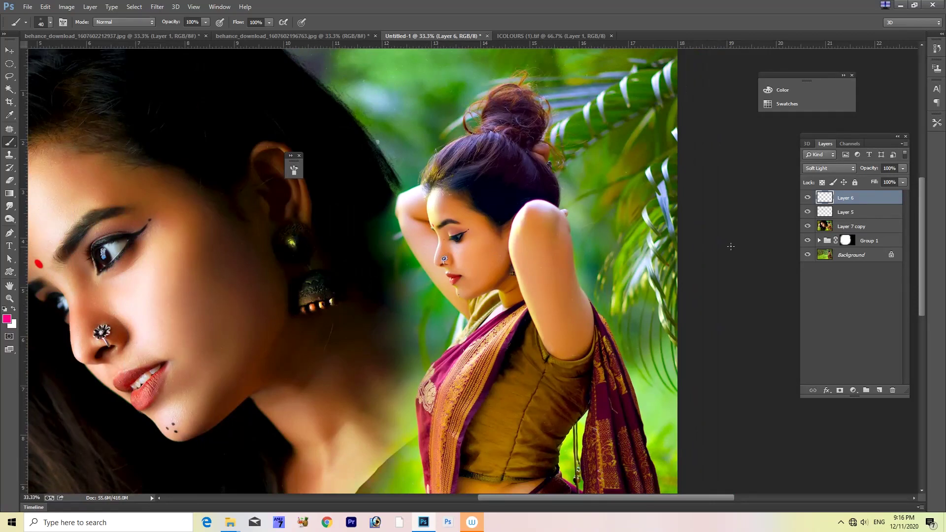
drag(905, 169, 881, 185)
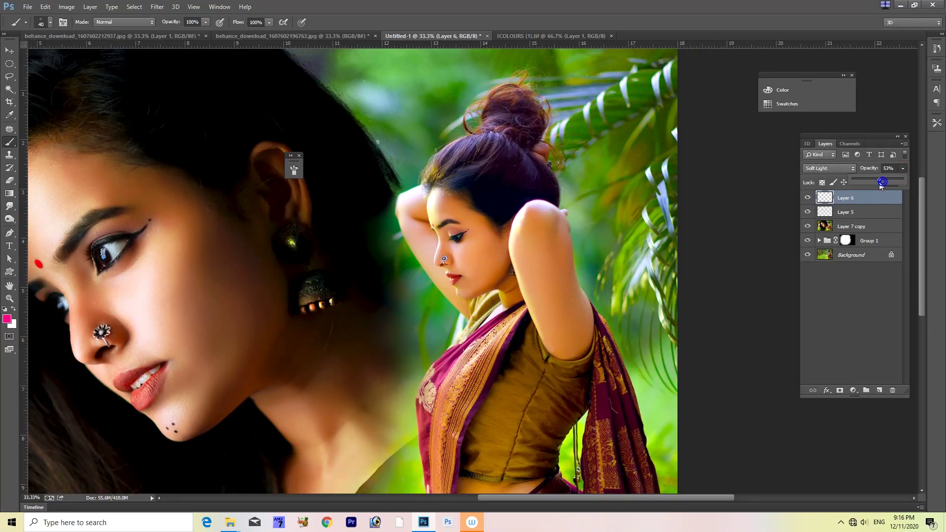
key(ctrl+minus)
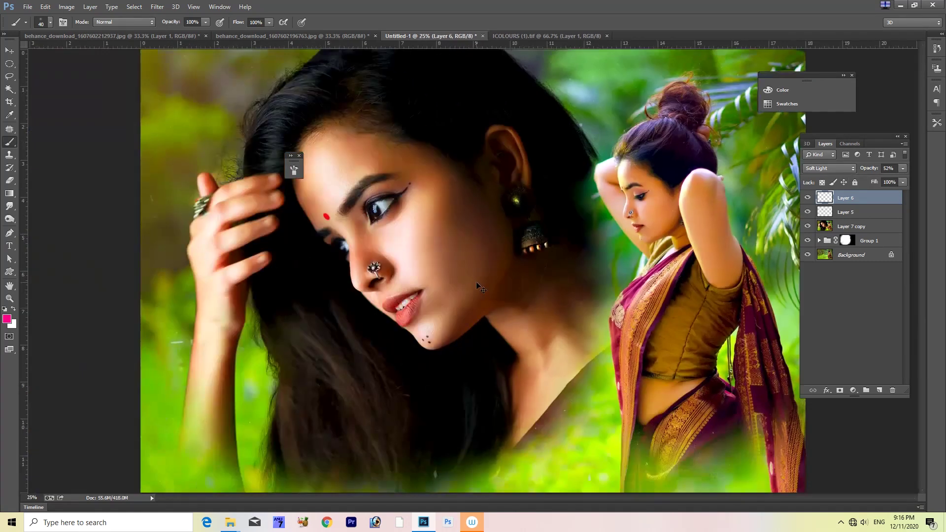
key(ctrl+minus)
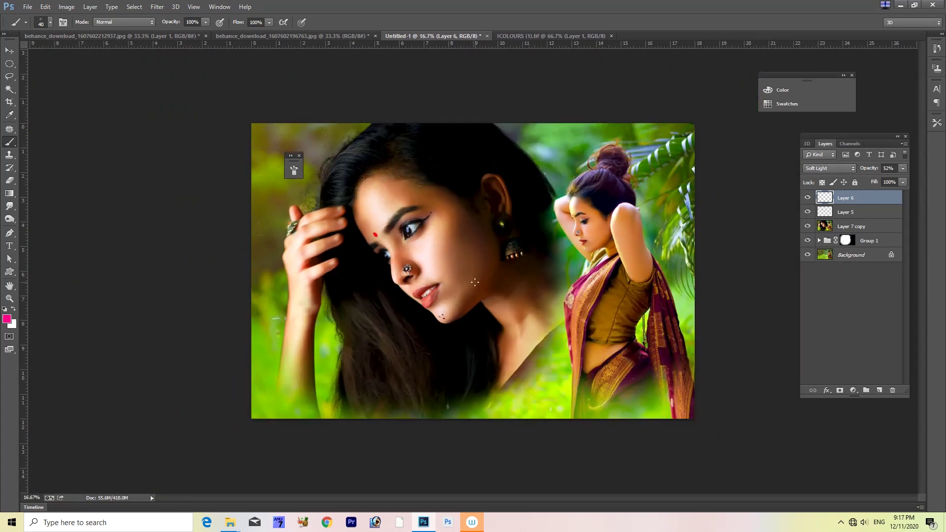
Merge Layers 6, 5 and 7 copy, duplicate the result, and smooth the copy with Portraiture
shift+click(862, 226)
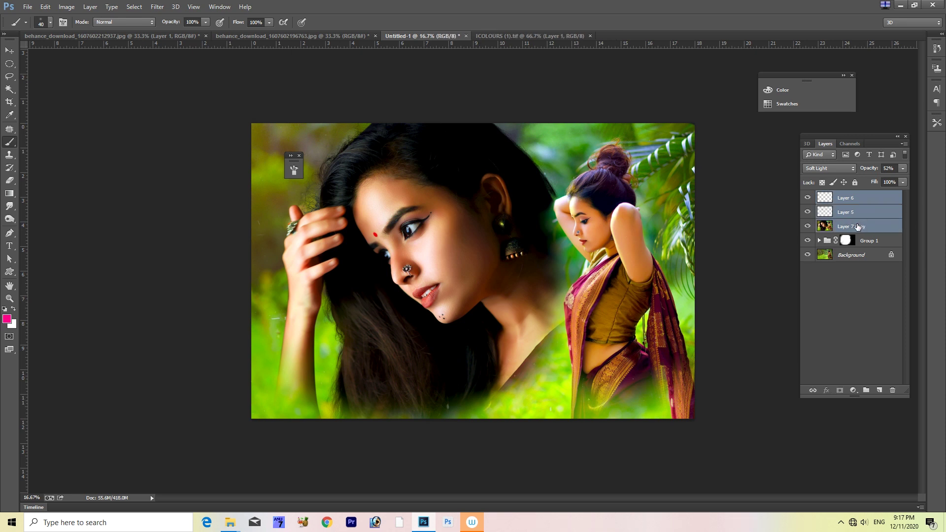
key(ctrl+e)
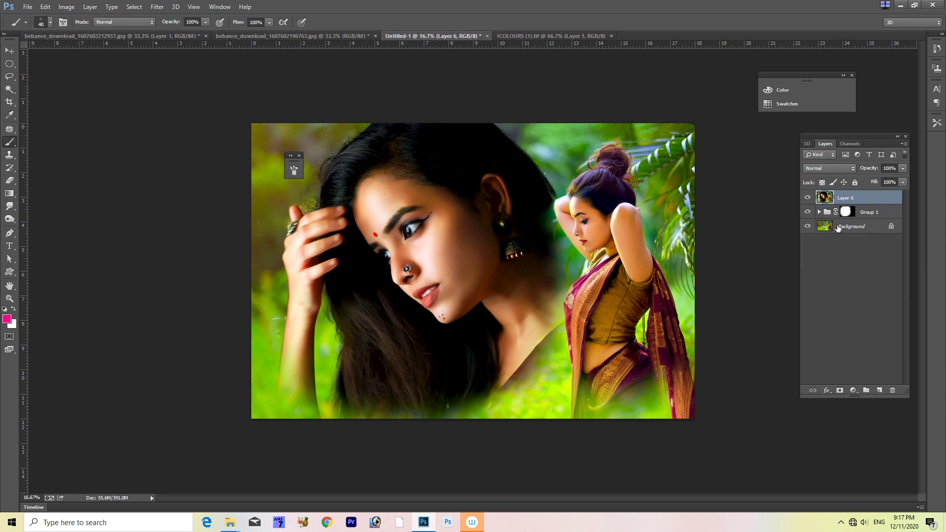
key(ctrl+j)
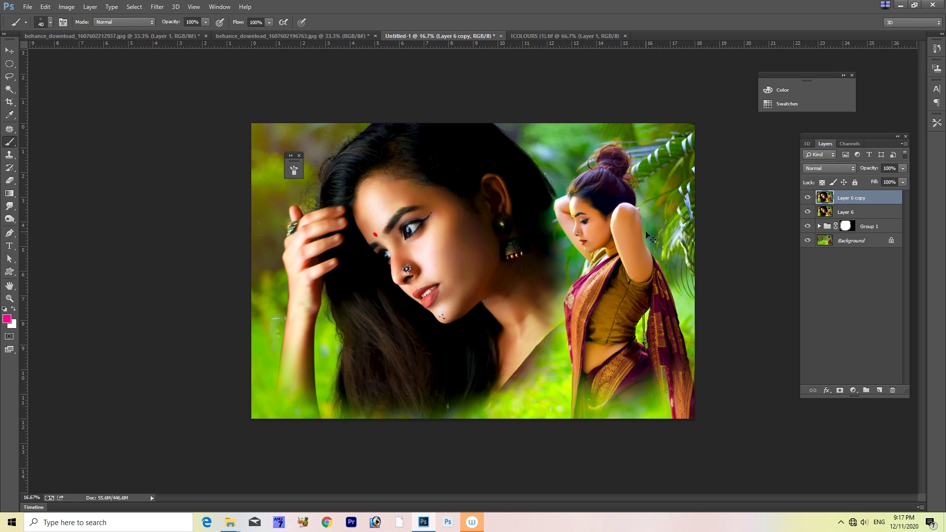
key(alt+t)
key(Up)
key(Up)
key(Up)
key(Right)
key(Return)
key(Return)
Duplicate the smoothed layer and shrink the copy to about 94% around its centre
key(ctrl+j)
key(ctrl+t)
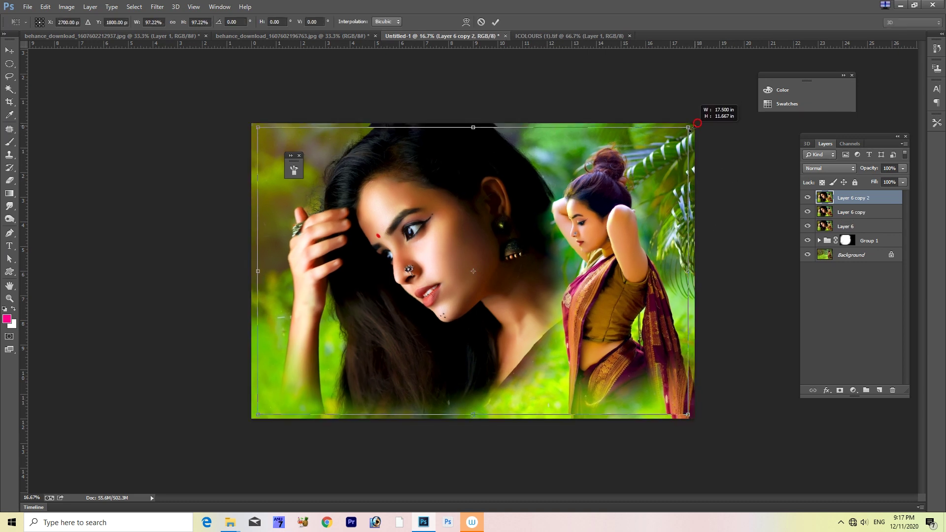
drag(695, 123, 686, 136)
key(b)
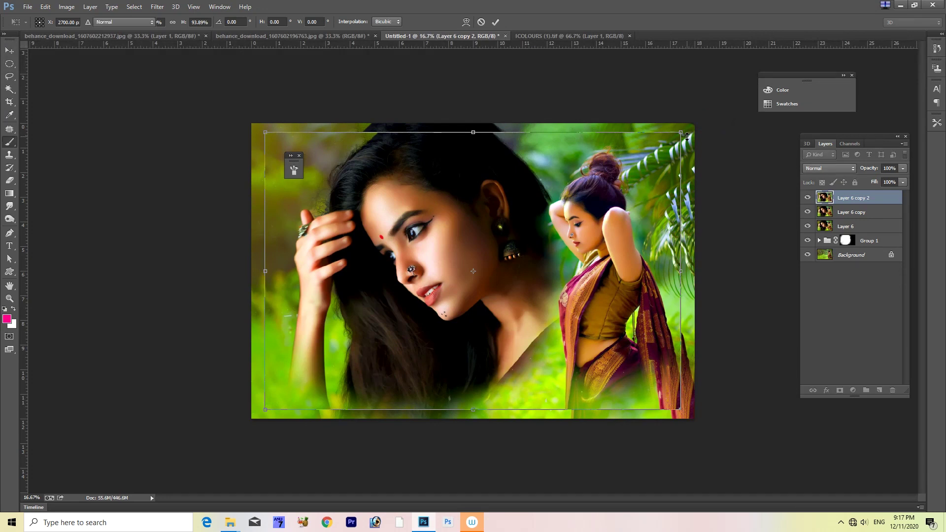
key(Return)
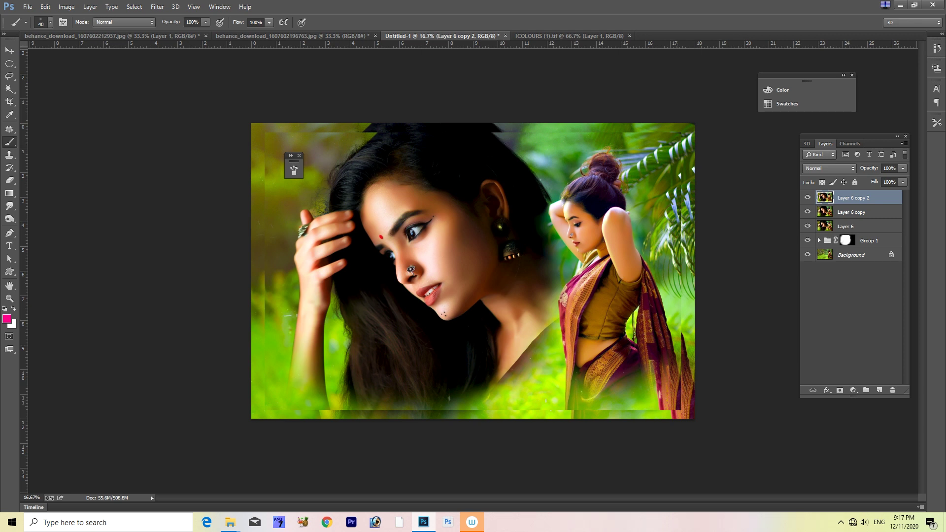
Give the shrunken copy Bevel & Emboss, a drop shadow and a stroke outline
click(841, 522)
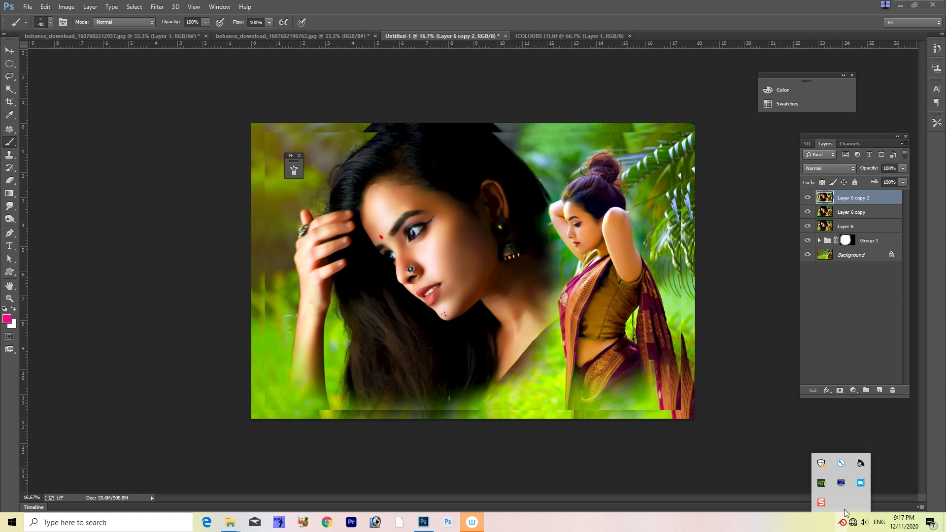
right_click(861, 483)
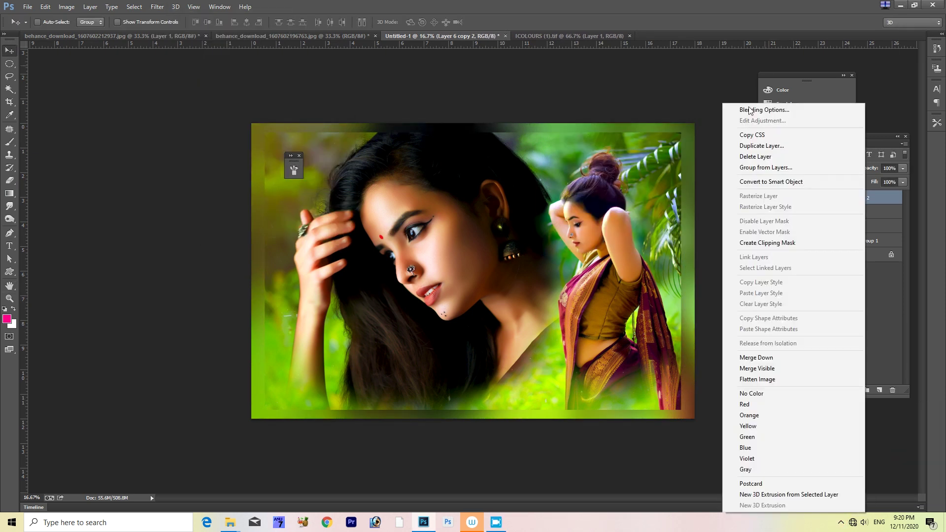
click(548, 305)
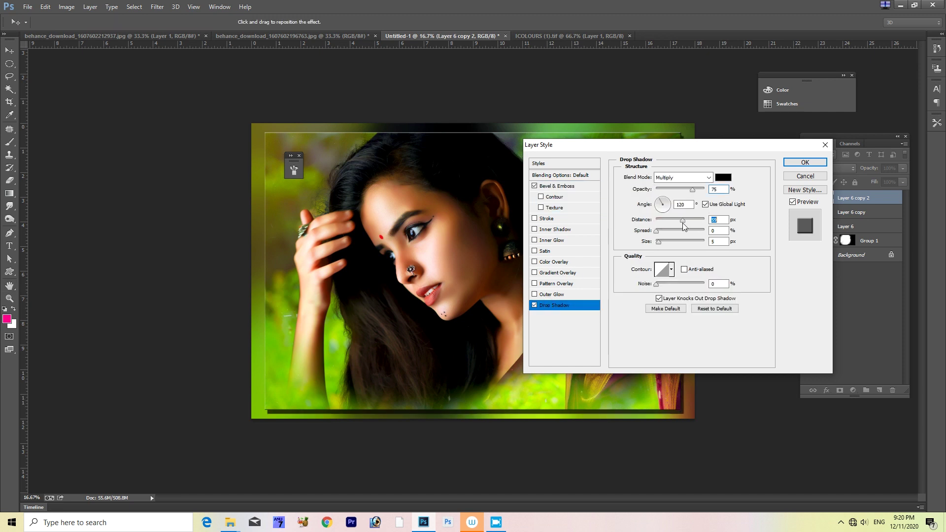
click(550, 218)
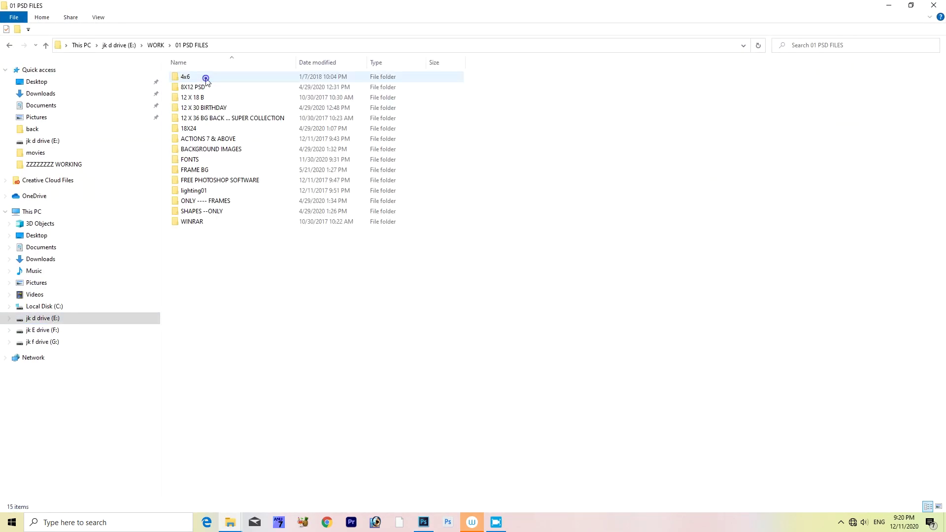
Bring the icolours (37) bokeh image from the lighting01 folder into the composite
double_click(205, 76)
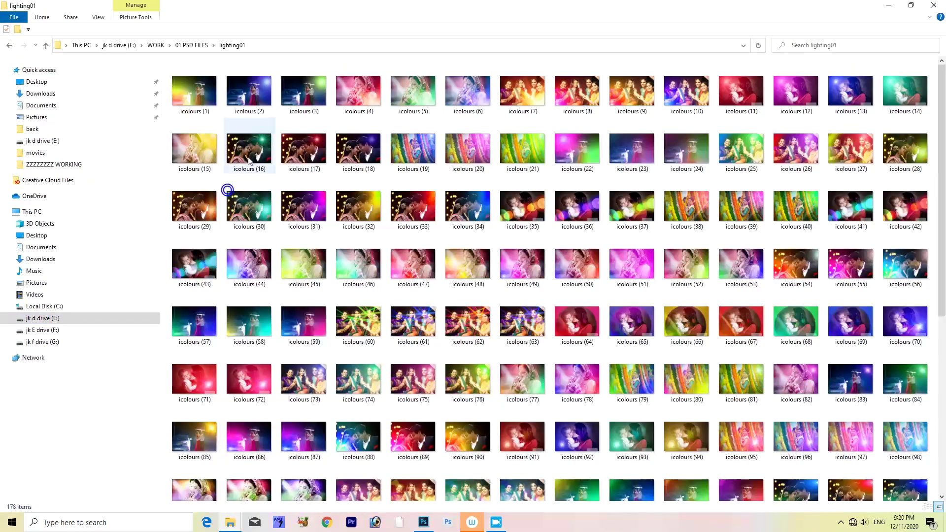
scroll(722, 371, down, 5)
scroll(722, 370, up, 5)
drag(633, 167, 424, 523)
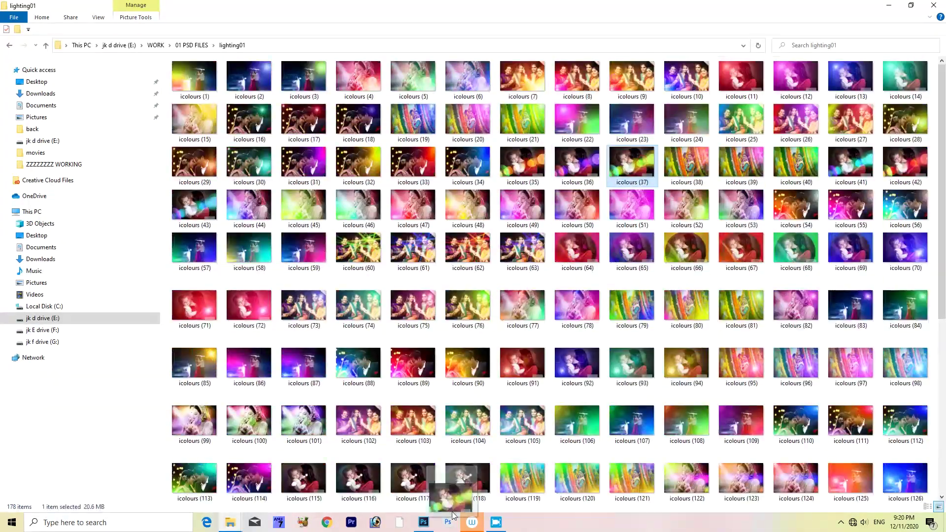
drag(440, 37, 345, 148)
key(ctrl+t)
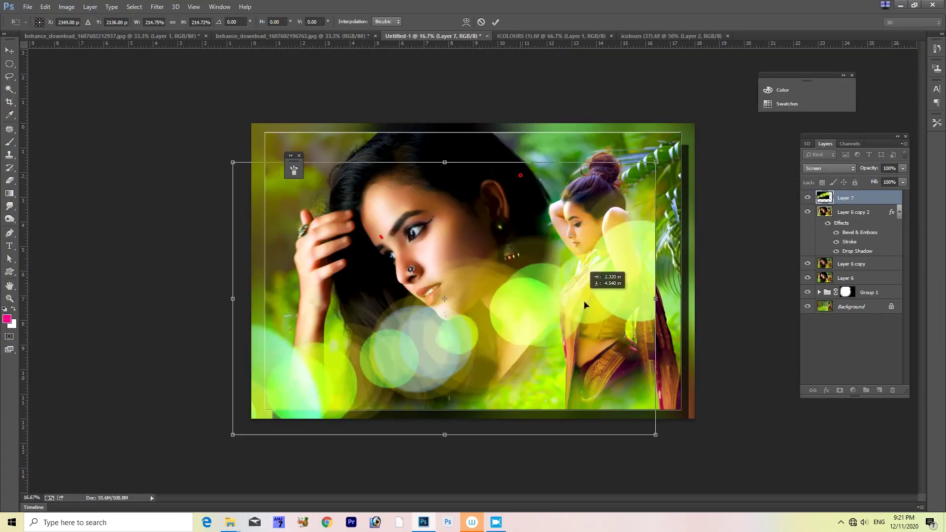
Enlarge the bokeh overlay across the composite, positioned over the lower area
drag(232, 147, 315, 96)
mouse_move(429, 306)
mouse_down()
mouse_move(468, 372)
mouse_move(413, 326)
mouse_move(413, 335)
mouse_up()
key(Return)
ctrl+click(824, 213)
key(ctrl+d)
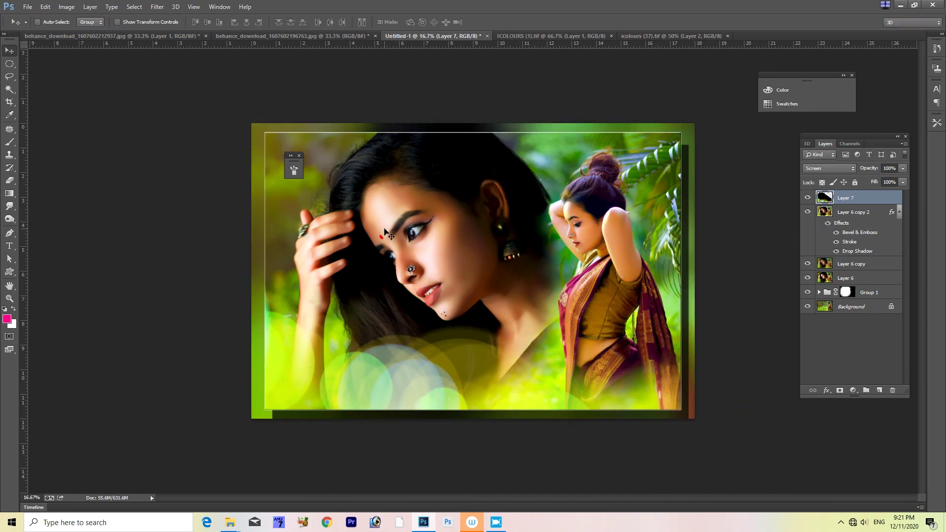
Invert Layer 6 copy and shift its border hue to +140, slightly darkened
shift+click(879, 279)
click(853, 264)
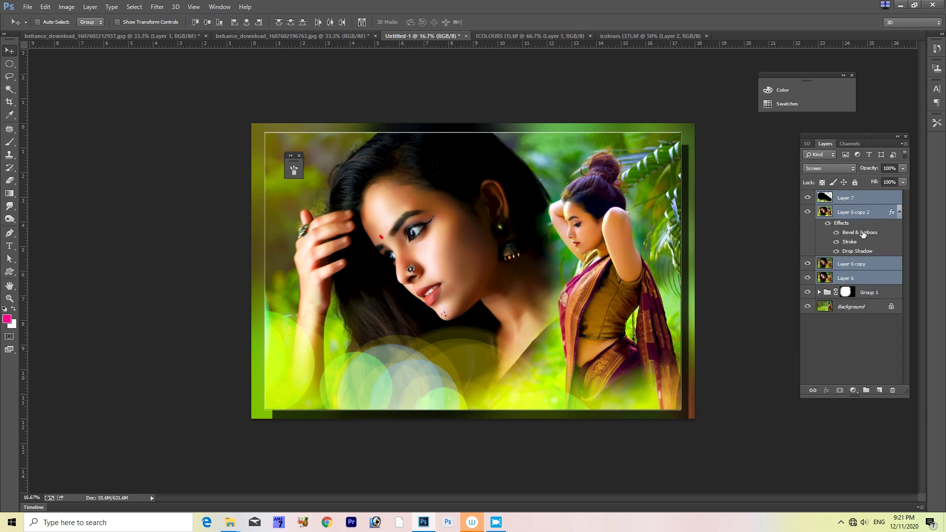
key(ctrl+i)
key(ctrl+u)
drag(157, 216, 198, 216)
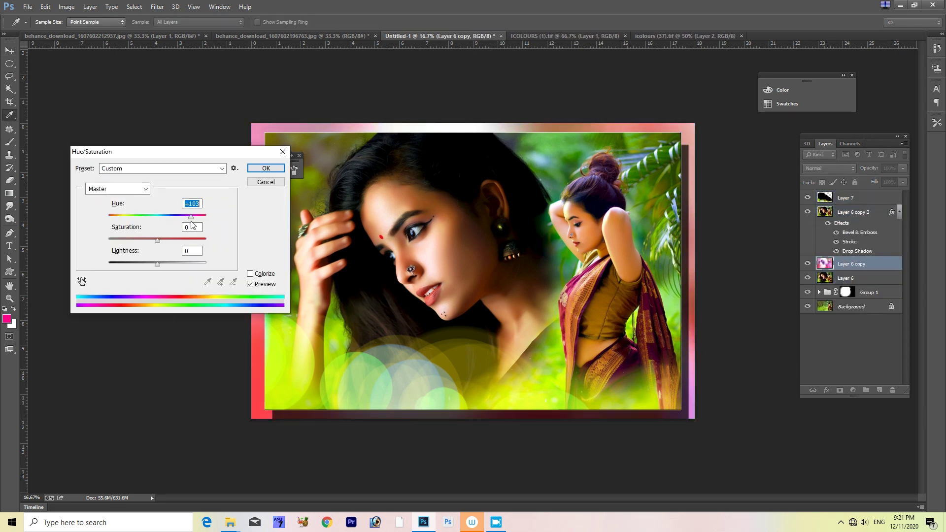
drag(157, 263, 155, 265)
click(266, 168)
Add a dark Camera Raw vignette to the frame edges, undoing an enlarged crop
key(v)
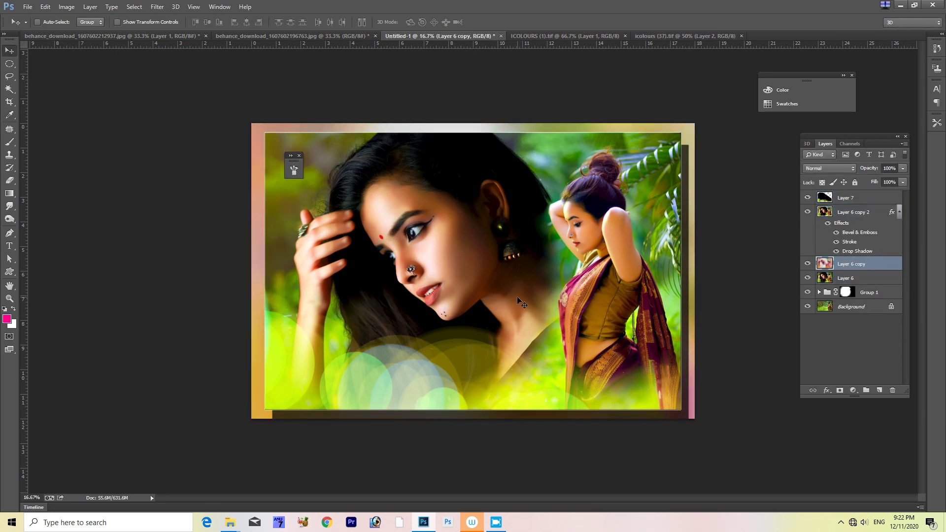
key(c)
key(Return)
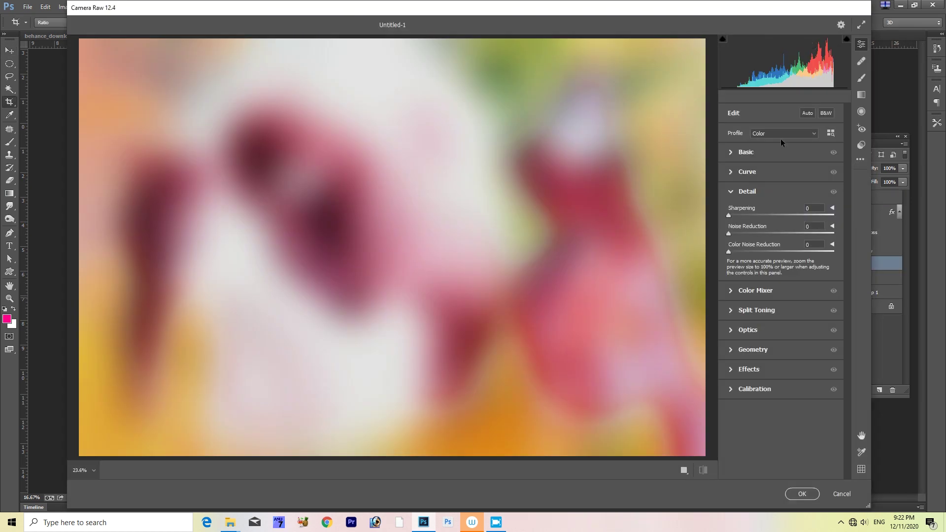
click(749, 408)
drag(783, 310, 761, 309)
click(802, 494)
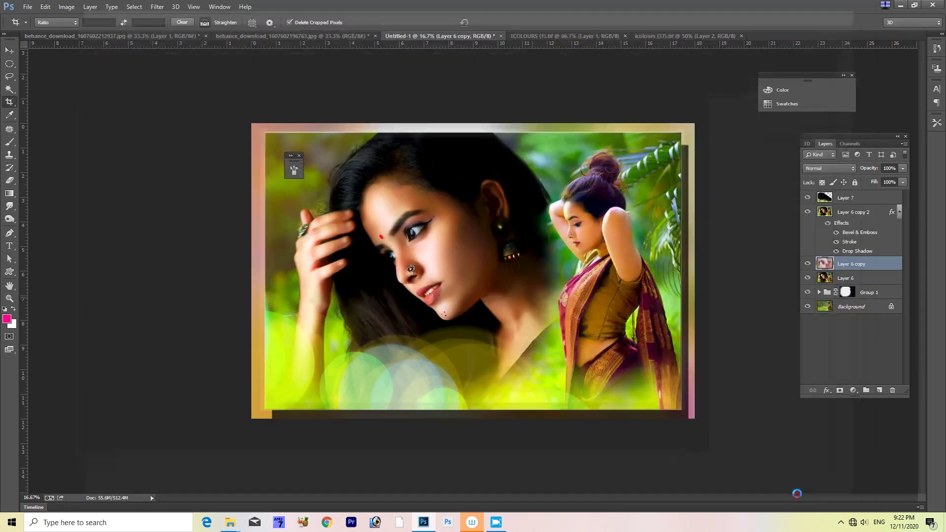
drag(682, 460, 728, 439)
key(Return)
key(ctrl+z)
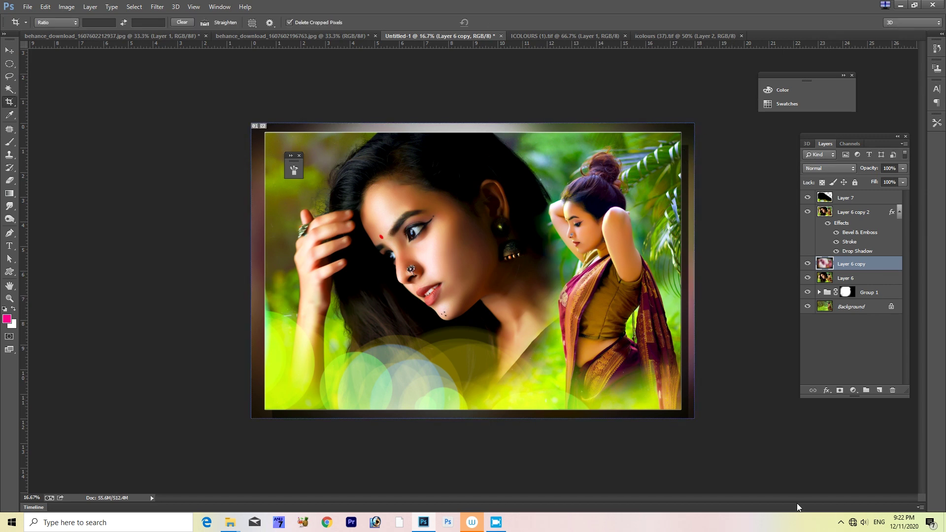
Merge Layer 7 down to Layer 6 into Layer 7 and outline it with a pink stroke
click(9, 49)
click(837, 197)
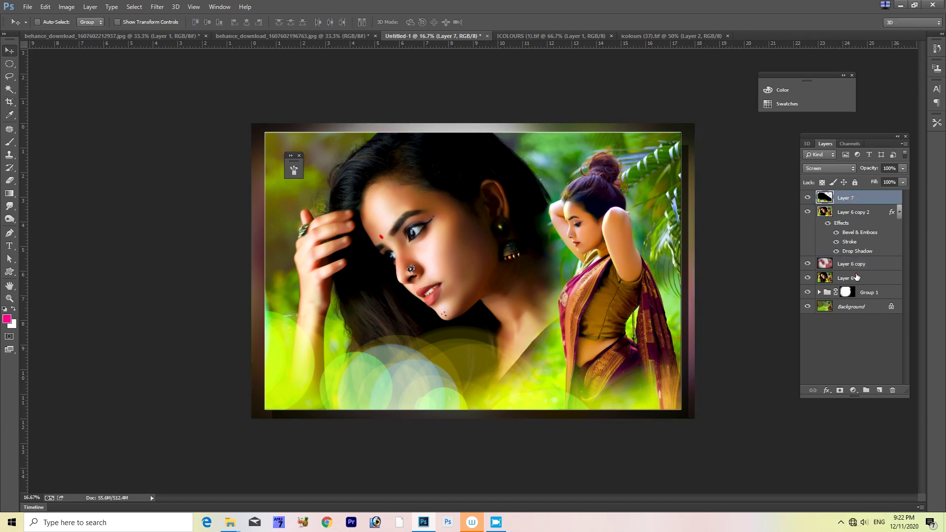
shift+click(823, 279)
key(ctrl+e)
ctrl+click(825, 198)
click(45, 6)
click(59, 166)
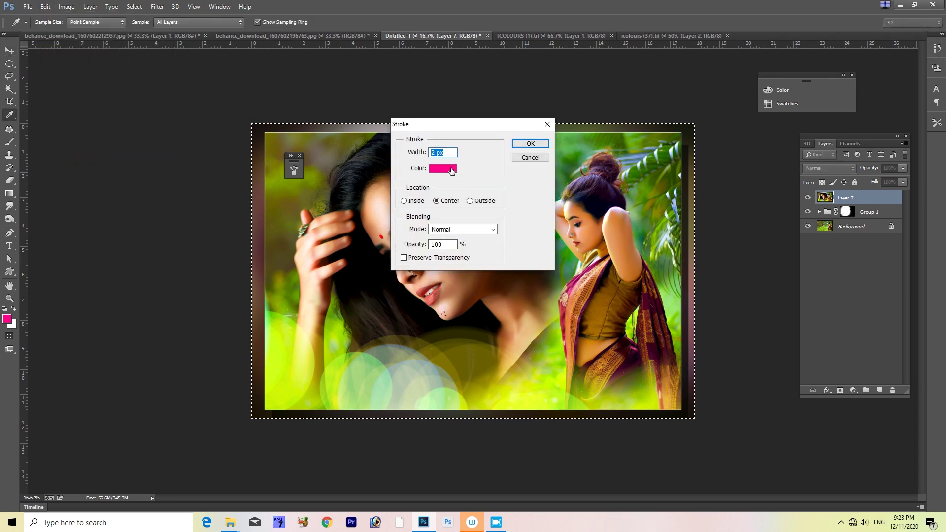
key(Return)
Duplicate Layer 7 and give the copy hue +145, saturation -86 and lower lightness
key(ctrl+j)
key(v)
key(ctrl+d)
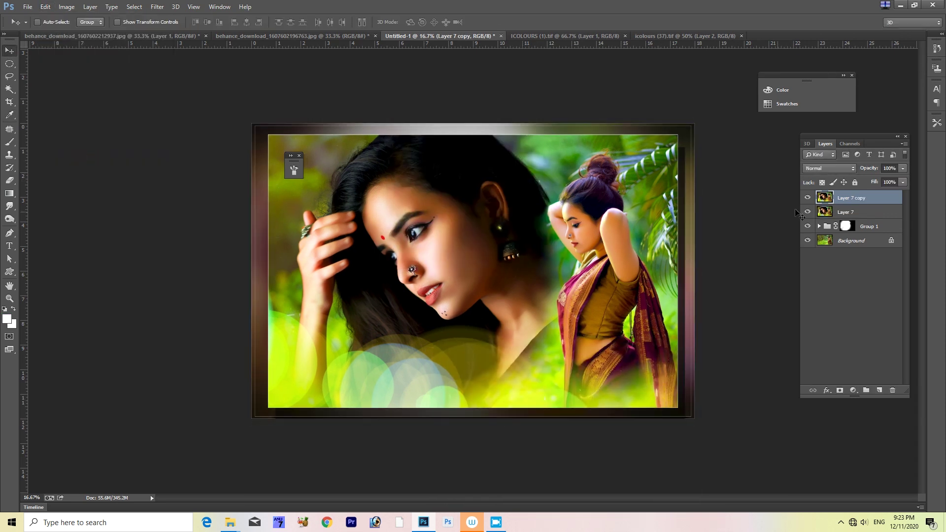
click(842, 212)
key(ctrl+u)
drag(158, 216, 199, 216)
drag(156, 239, 116, 239)
drag(152, 267, 120, 267)
click(265, 168)
click(841, 522)
right_click(859, 483)
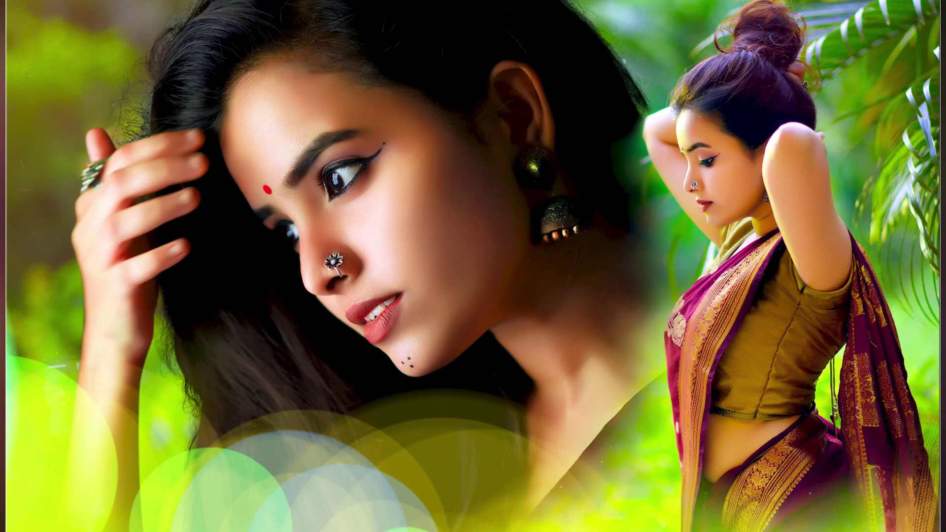